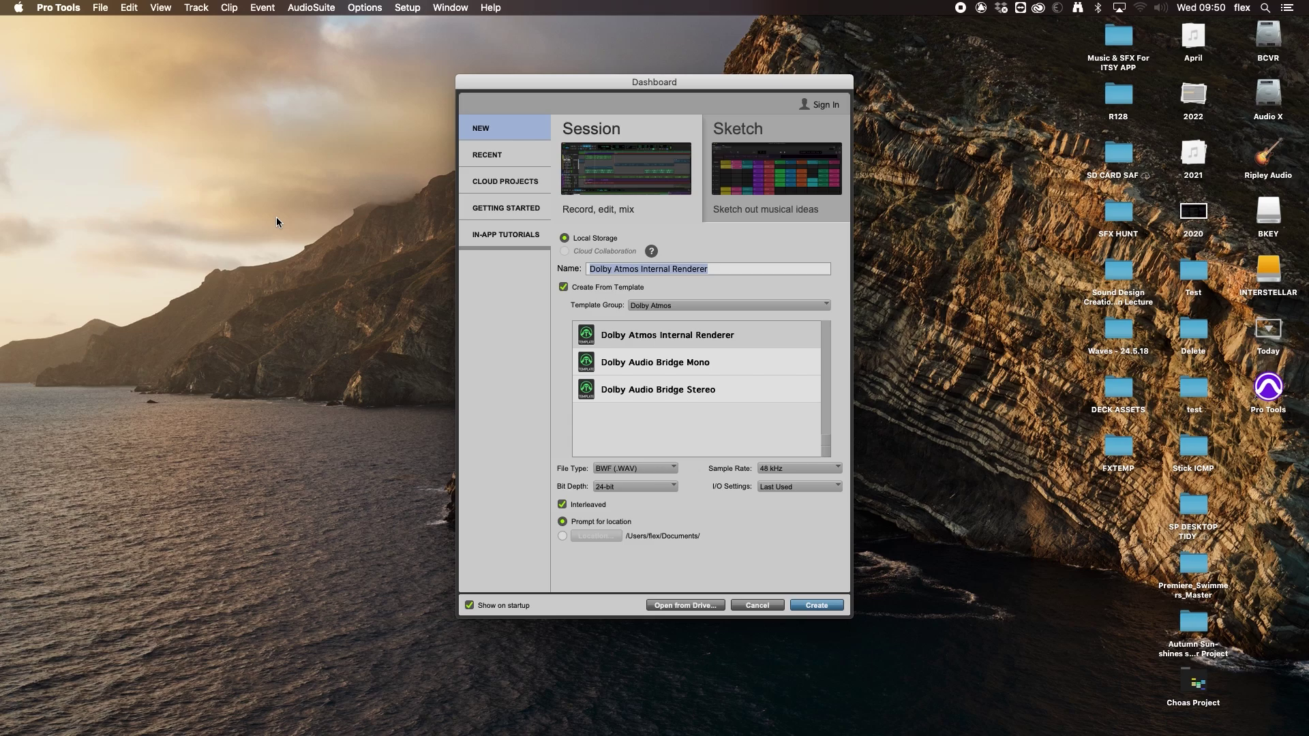
- Browse the Post-Production template group for a new session, and dismiss the Dashboard without creating anything
click(667, 308)
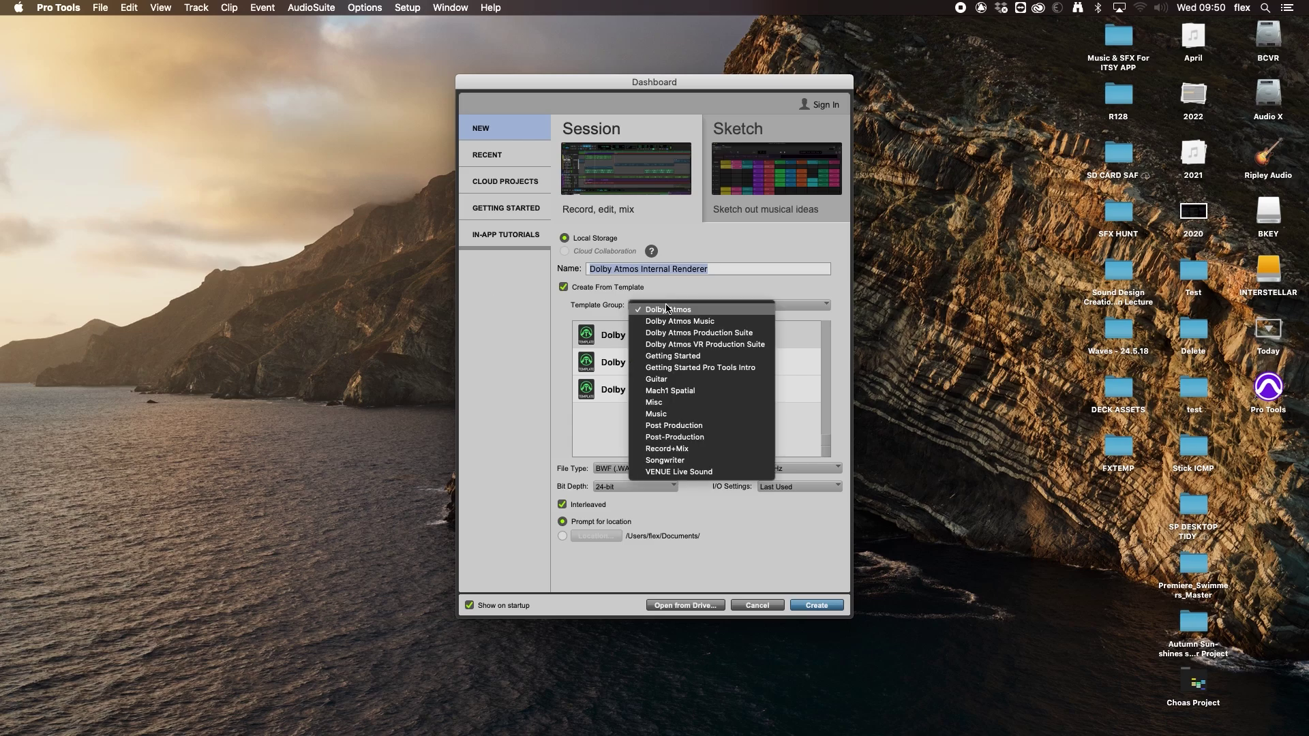
click(677, 426)
scroll(658, 373, down, 2)
key(Down)
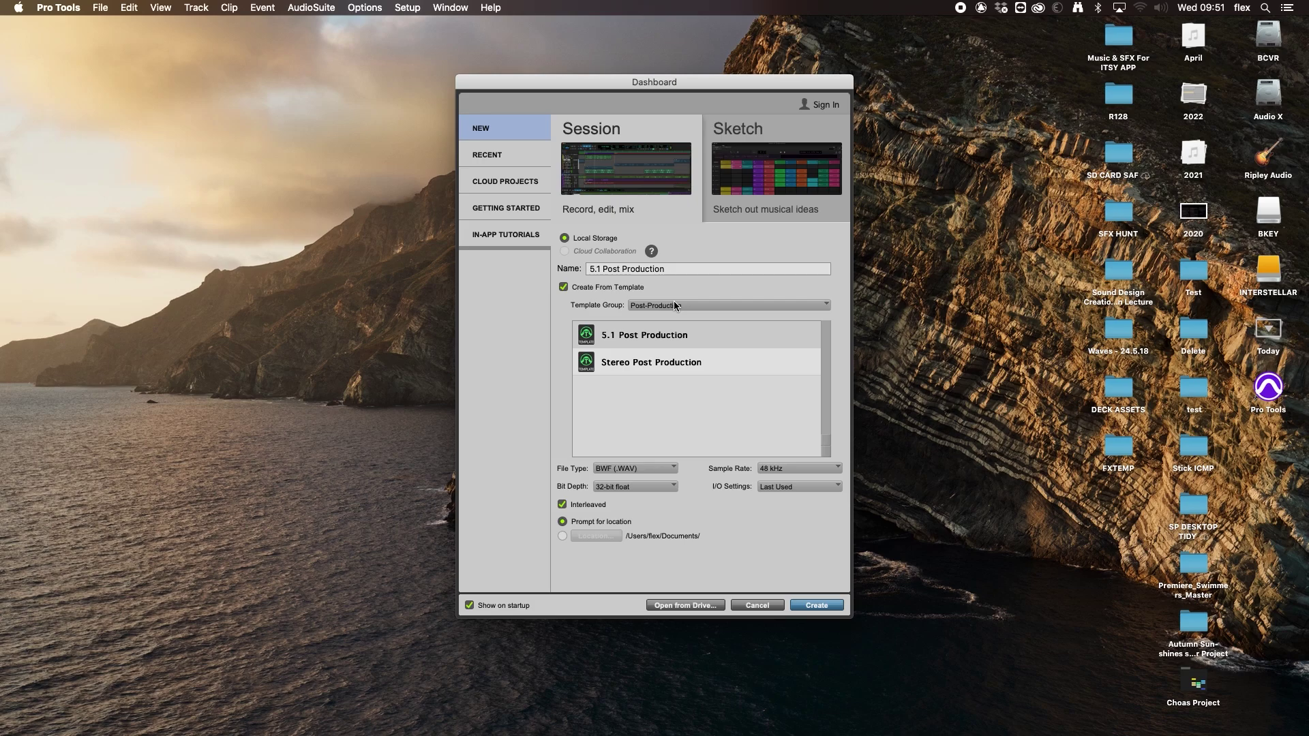
click(774, 606)
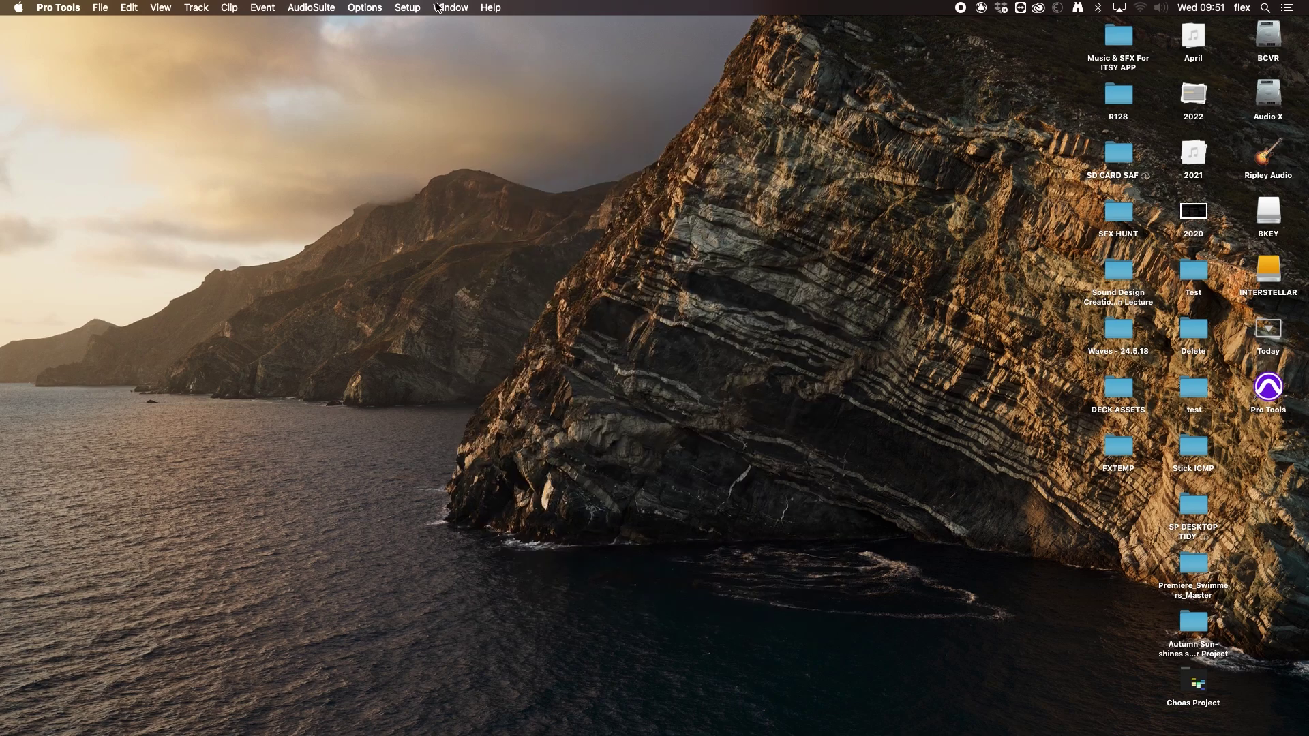
- In the I/O Setup, delete the output paths Output 3-4, Output 5-6 and Built-in Output 1-2
click(409, 8)
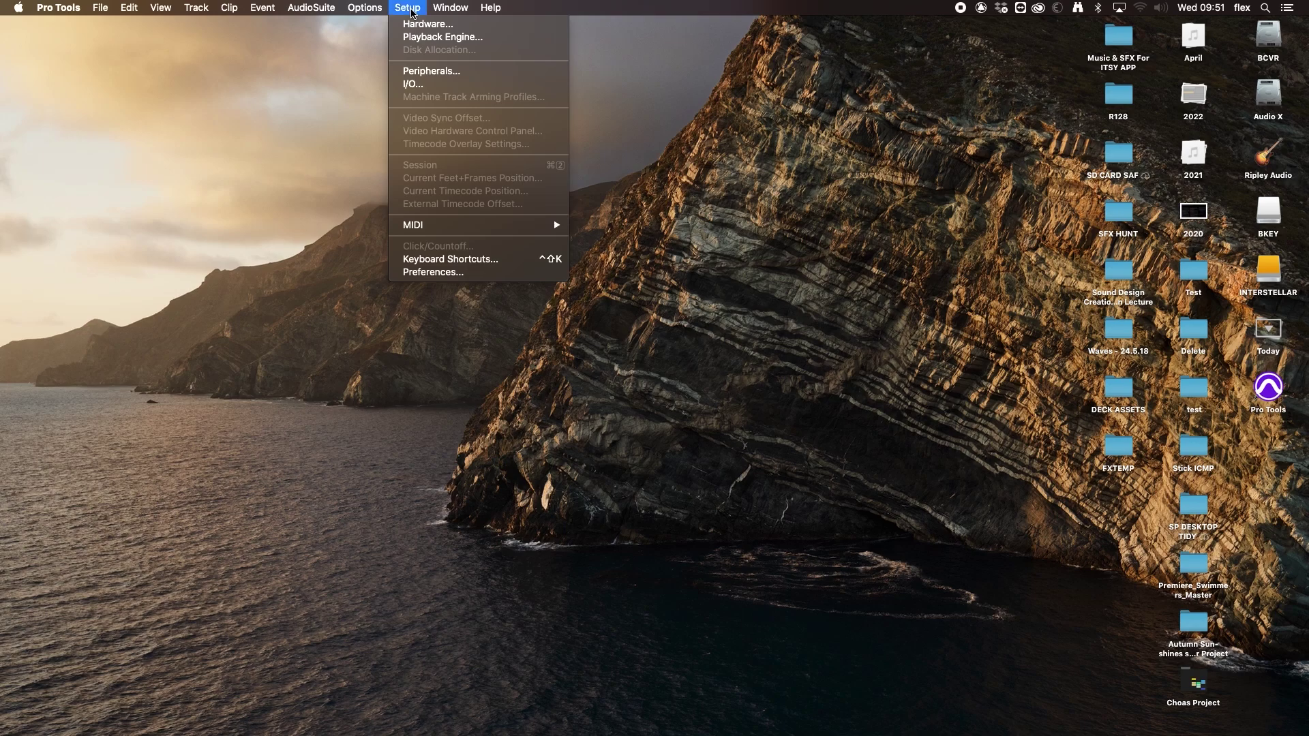
click(437, 82)
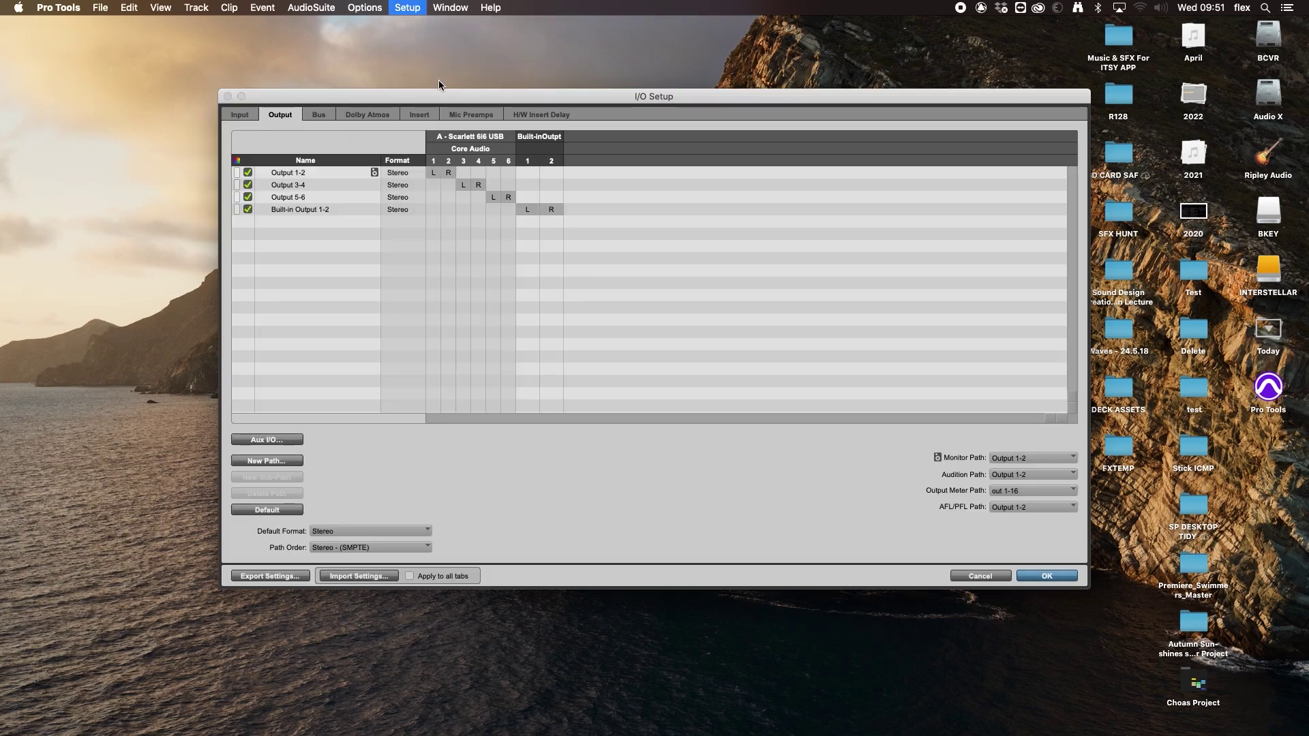
drag(491, 98, 516, 80)
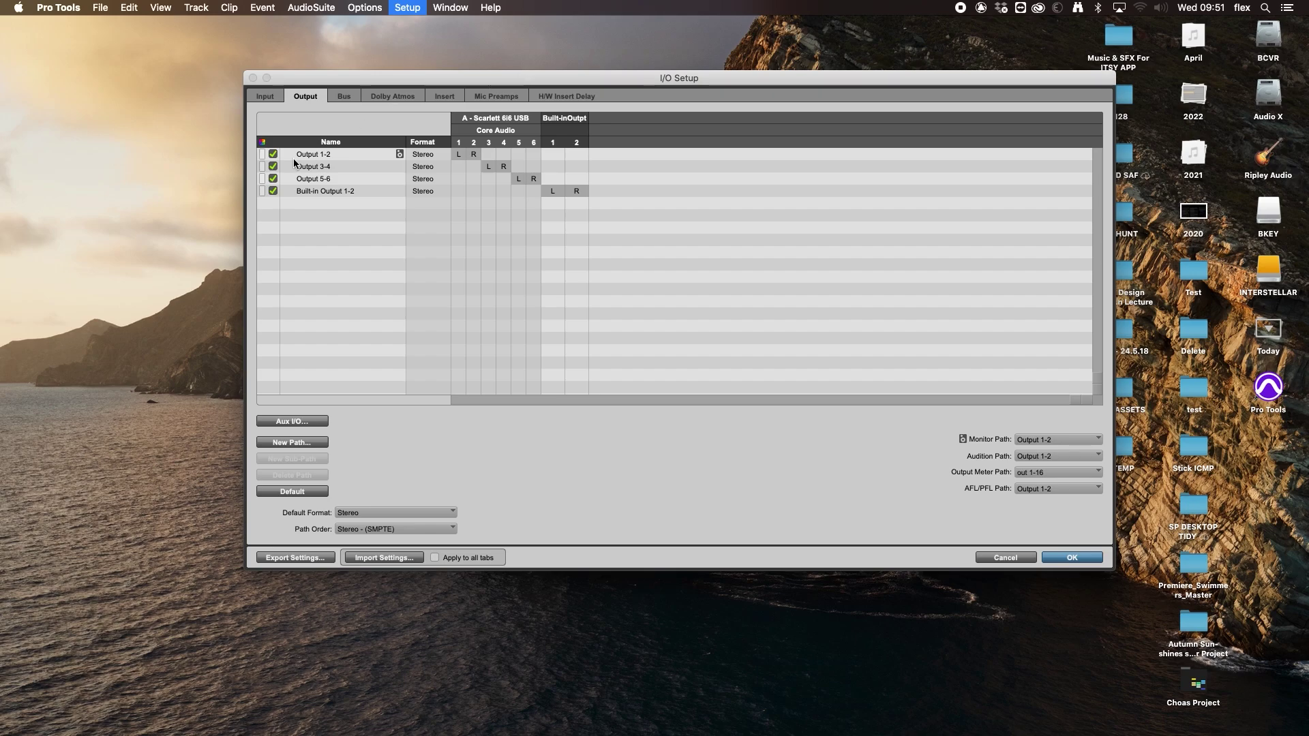
click(319, 156)
shift+click(324, 191)
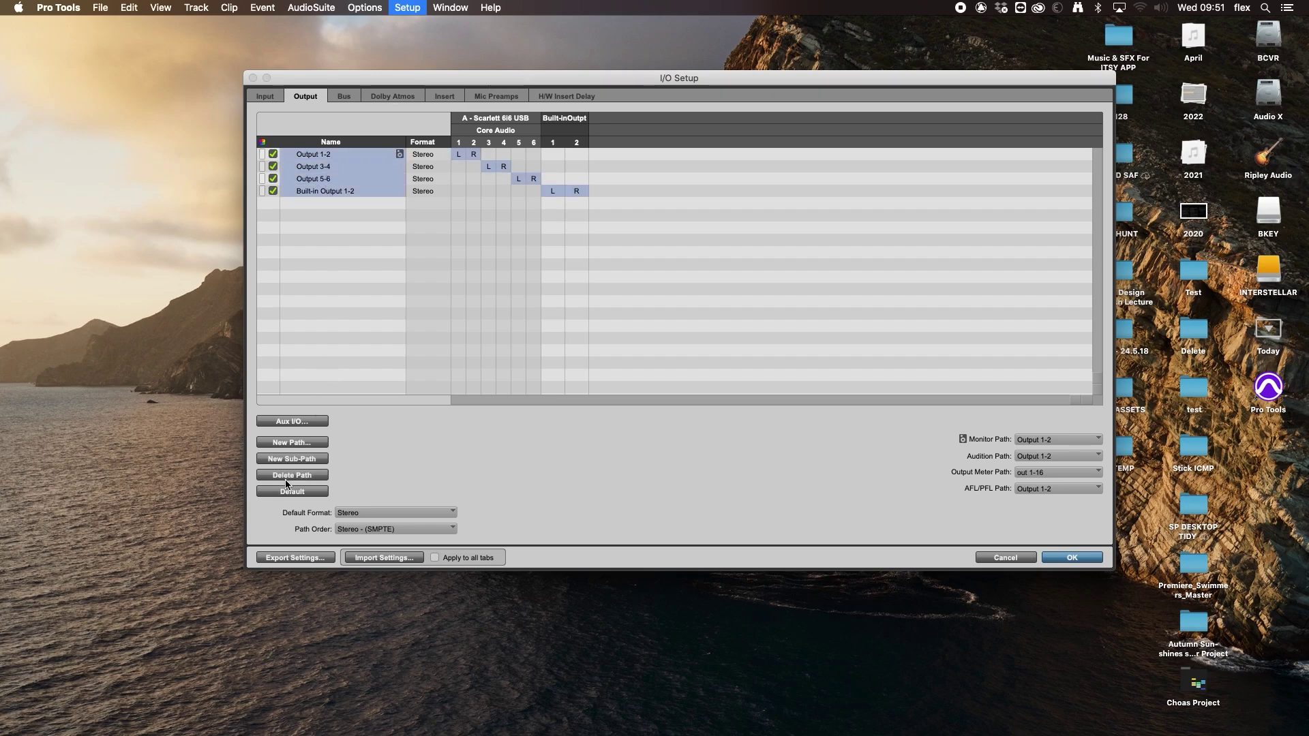
click(306, 215)
click(329, 167)
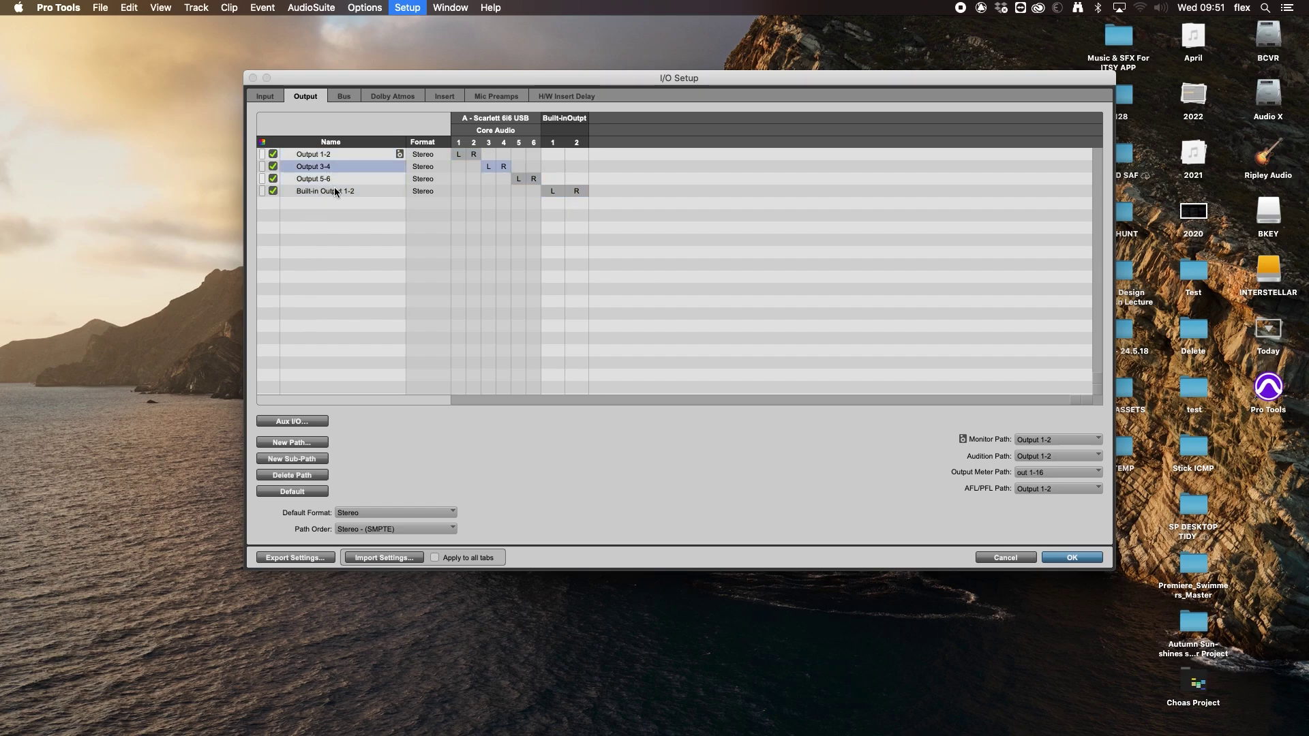
shift+click(335, 190)
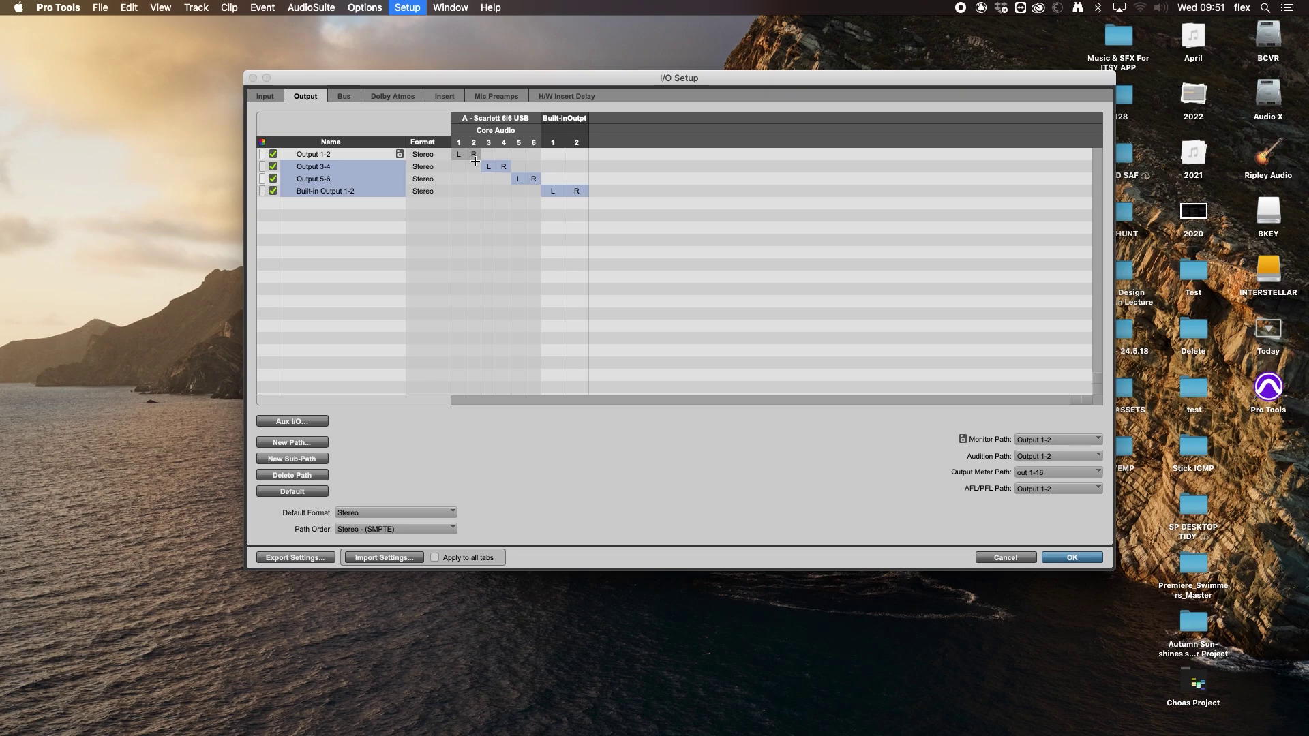
click(285, 476)
- Delete all bus paths from Bus 1-2 through Dead End, leaving only the Monitor bus
click(342, 97)
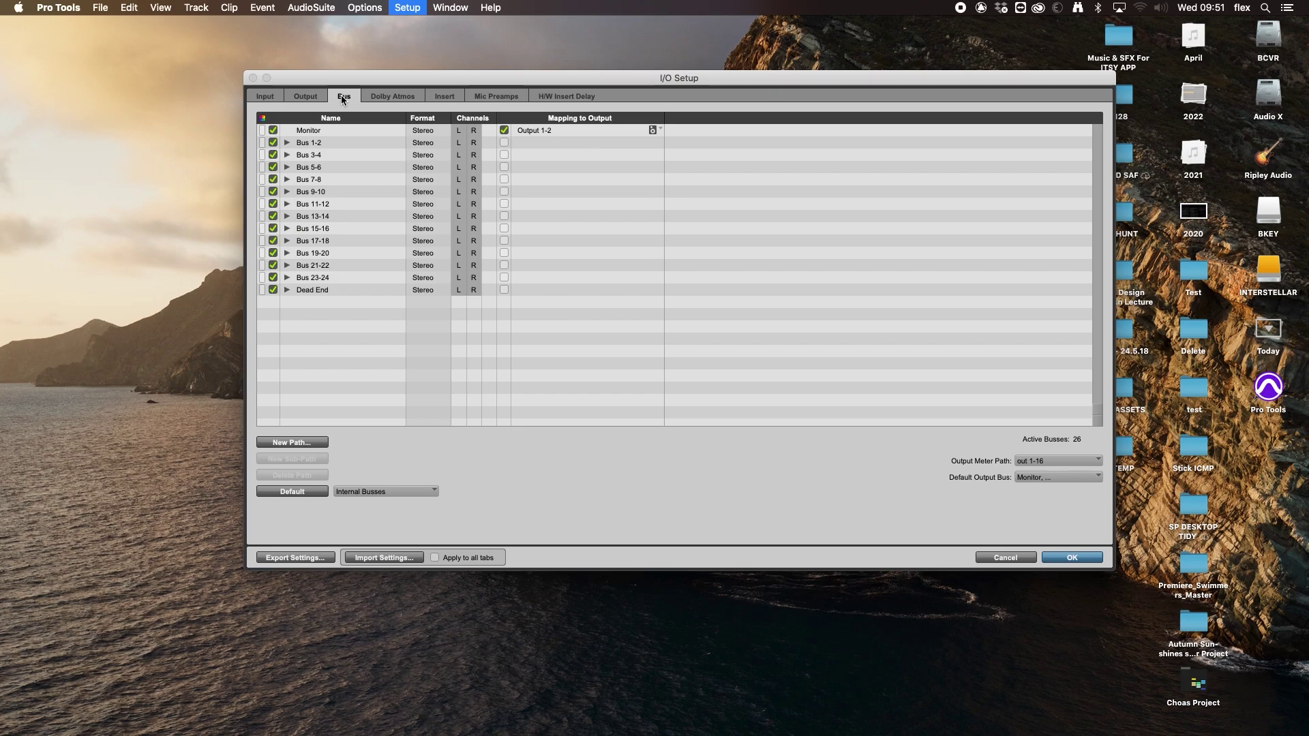
click(322, 141)
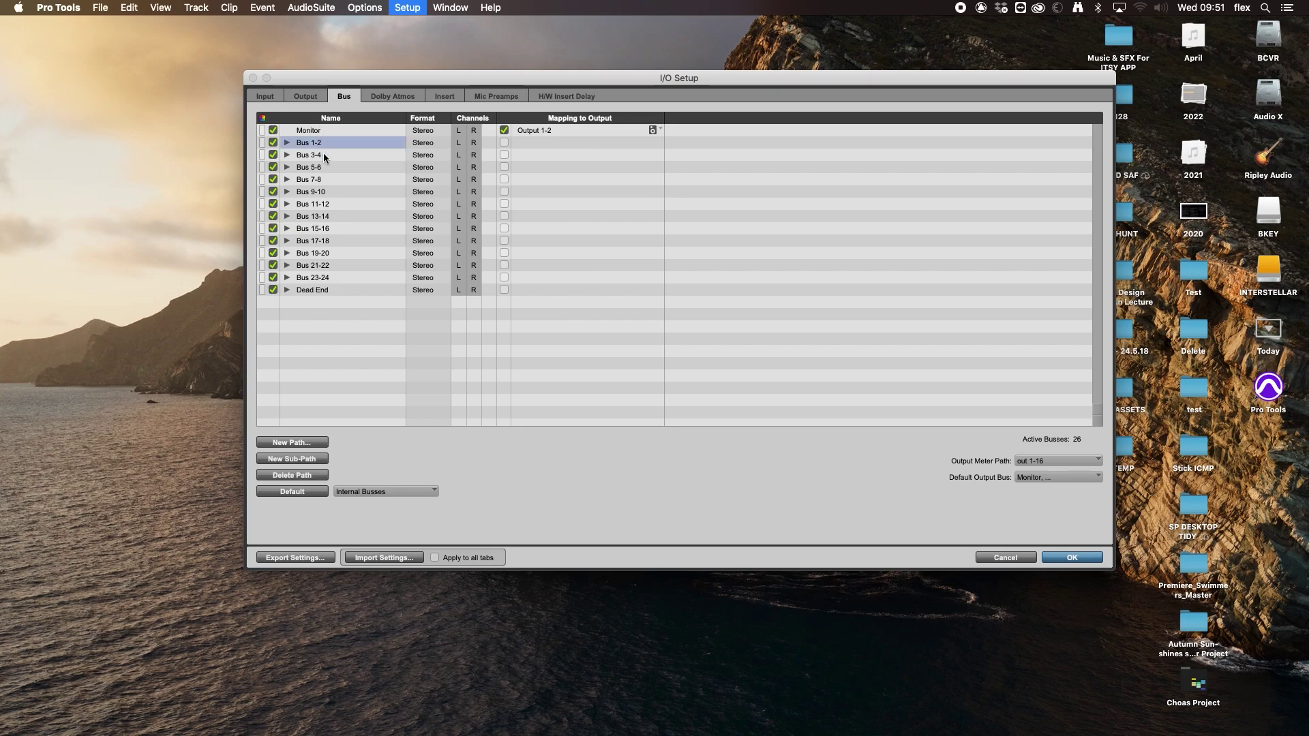
shift+click(339, 285)
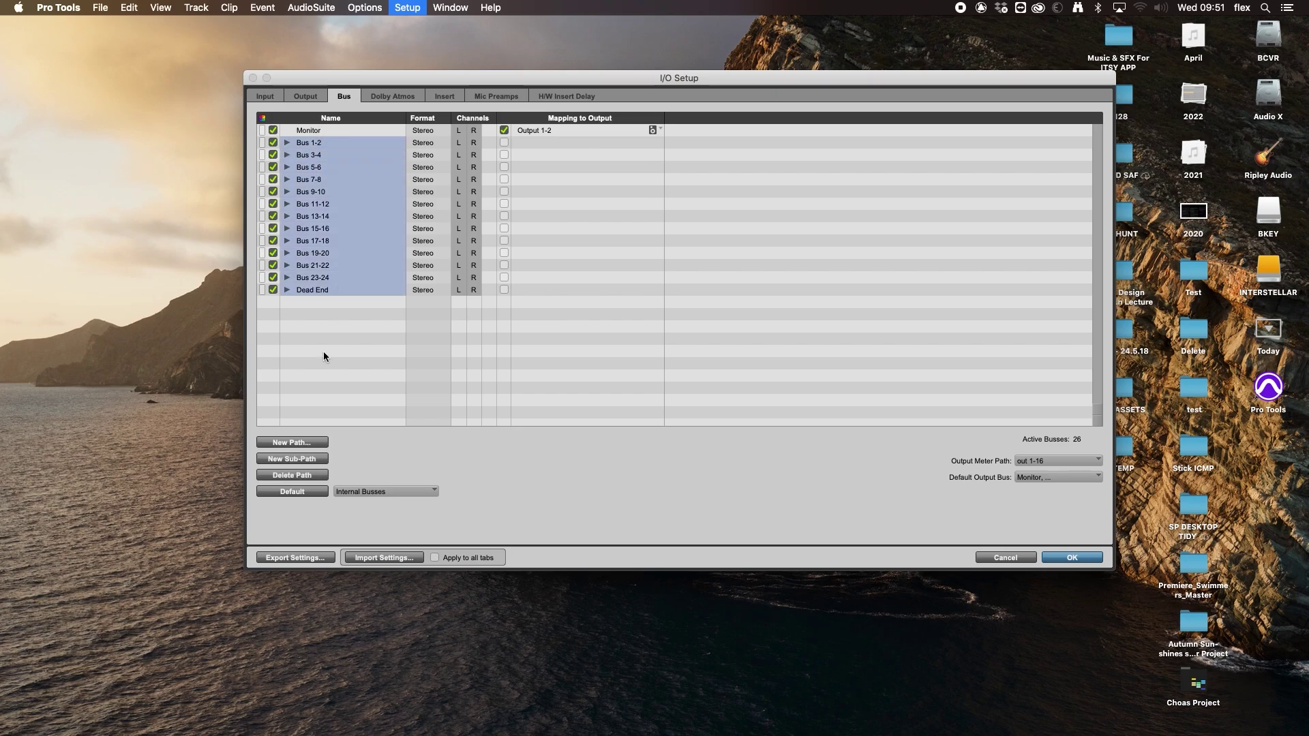
click(307, 475)
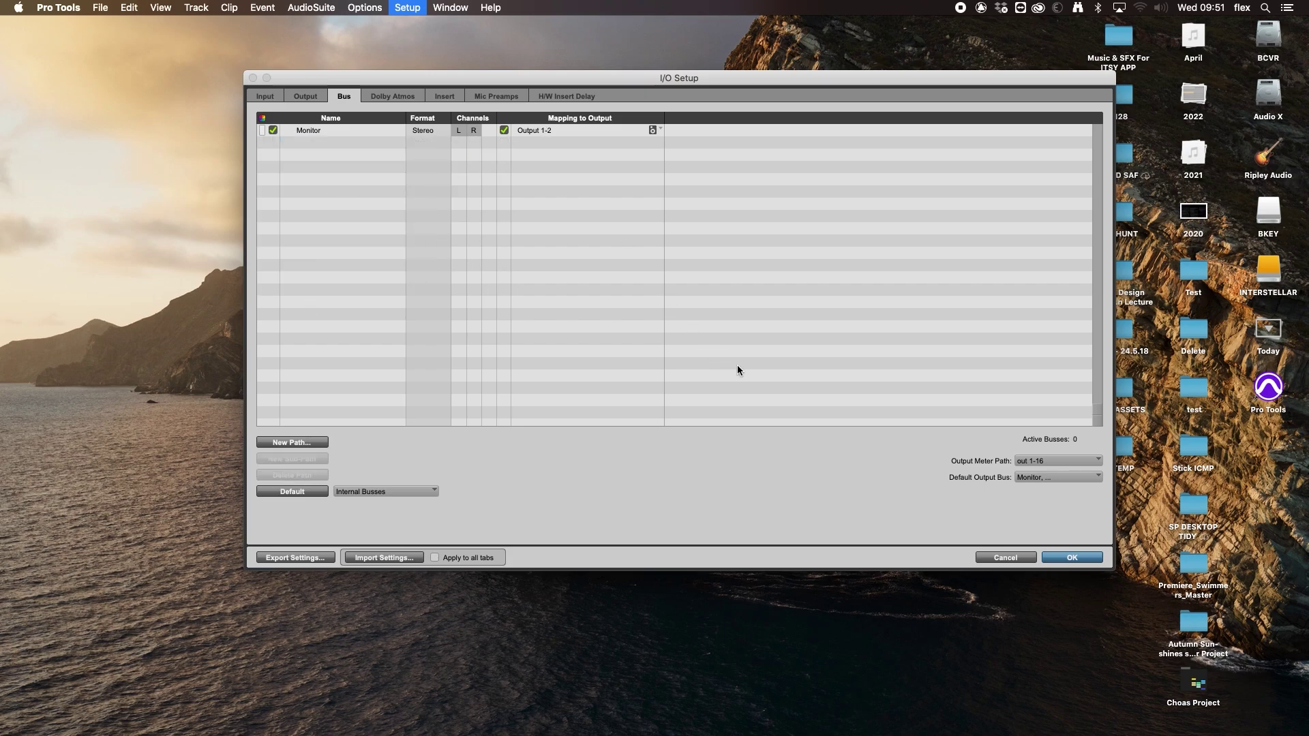
- Set the output meter path to Monitor (Stereo) -> Output 1-2, and check the stereo default output bus
click(1054, 465)
mouse_move(1067, 490)
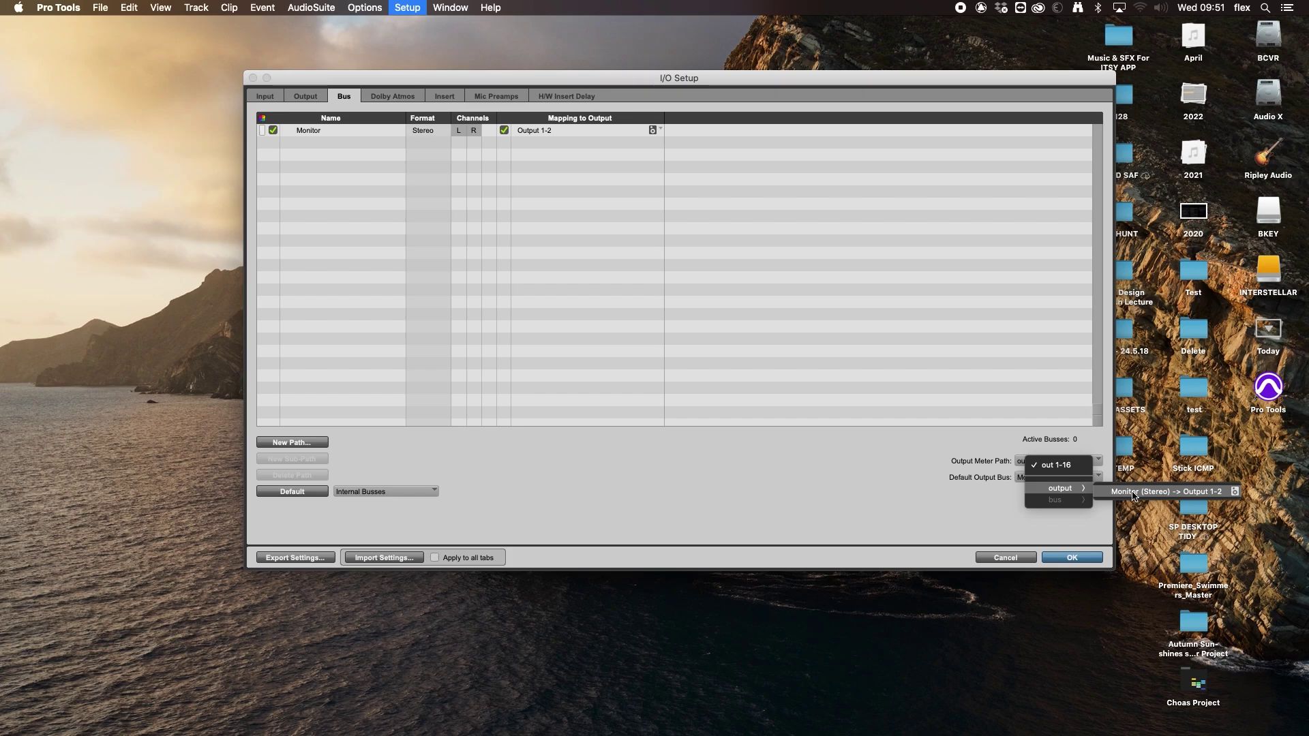
click(1133, 492)
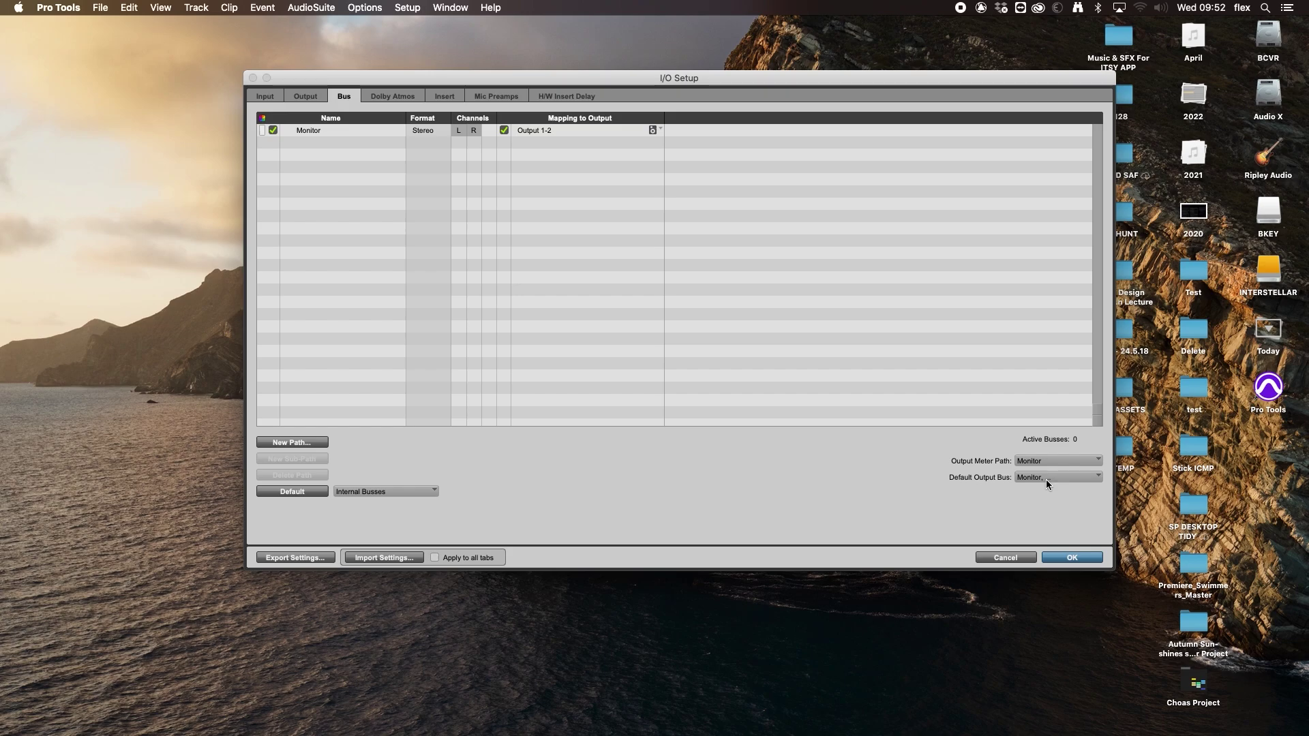
click(1028, 475)
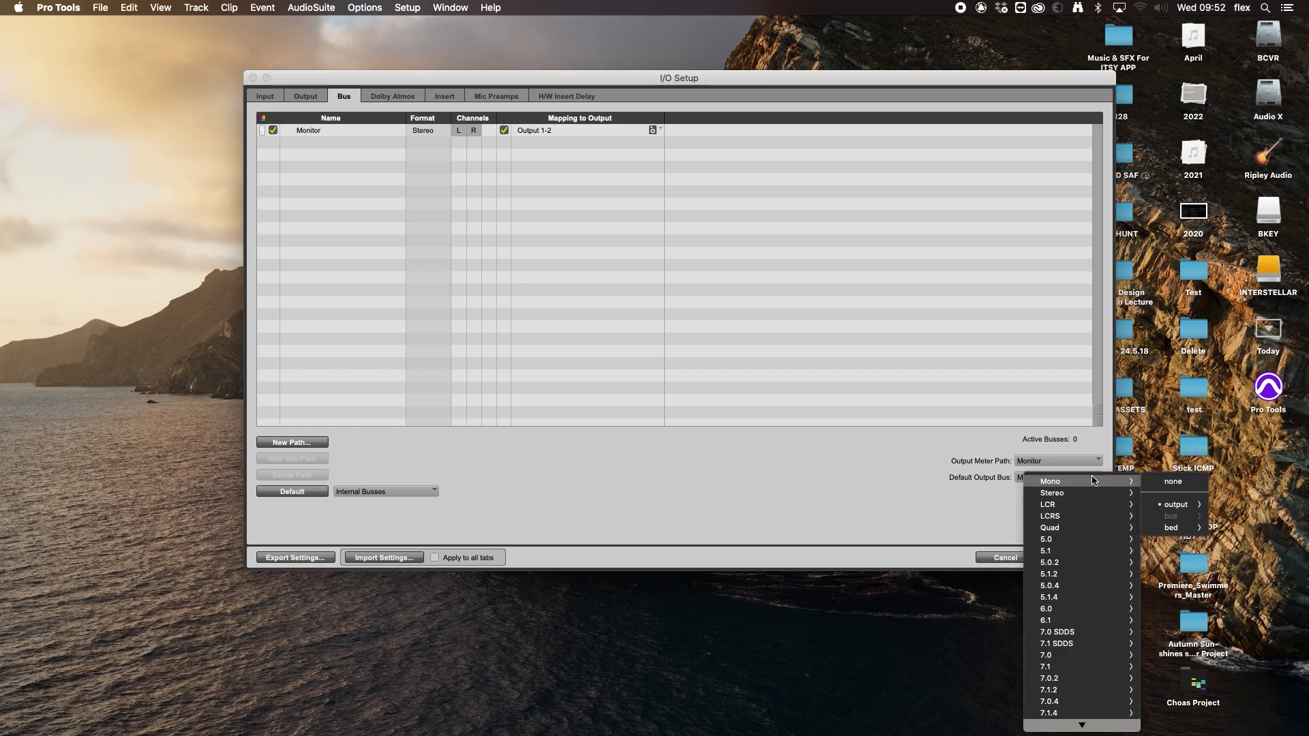
mouse_move(1110, 497)
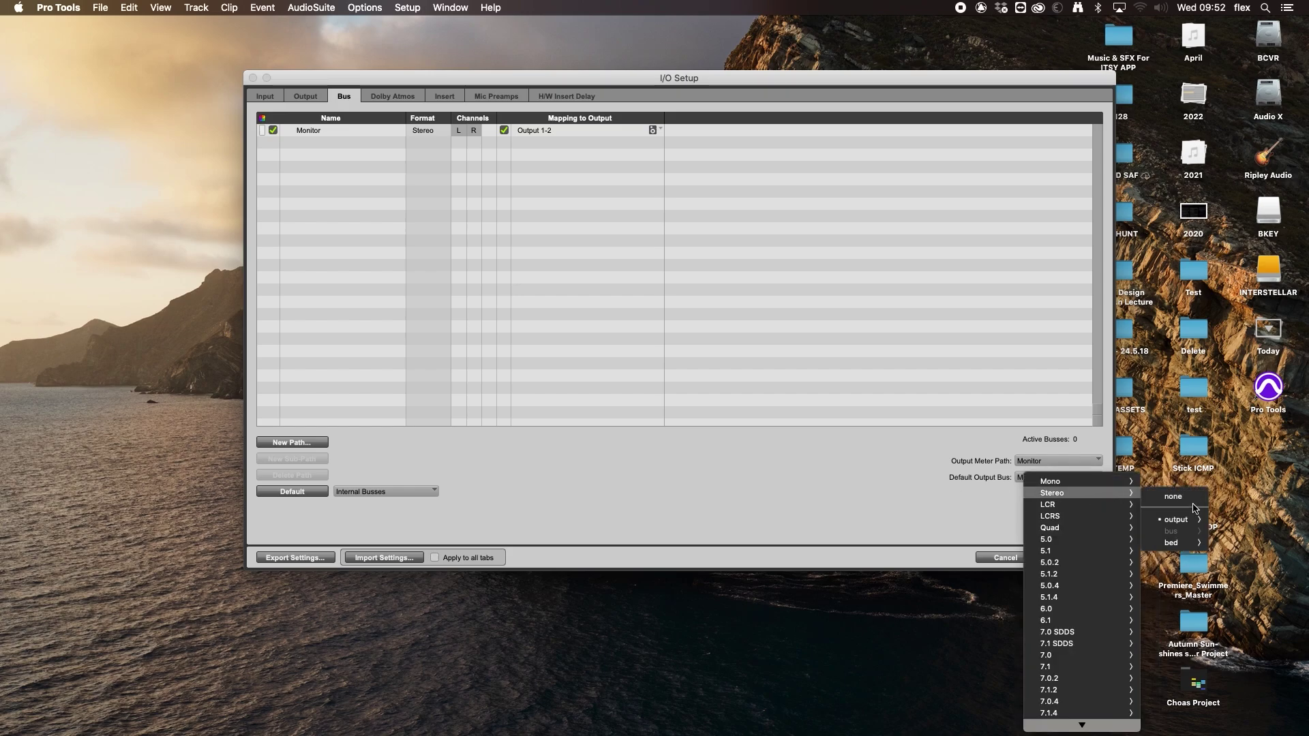
mouse_move(1195, 523)
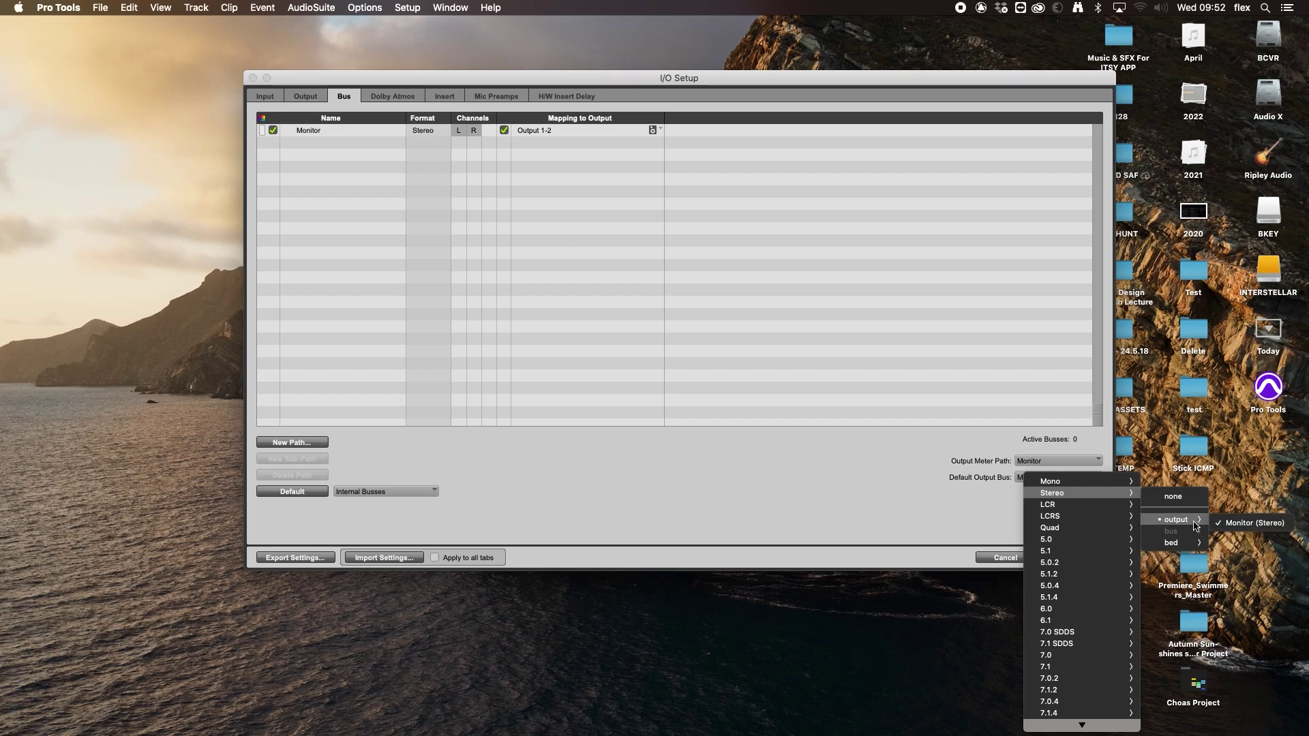
click(976, 520)
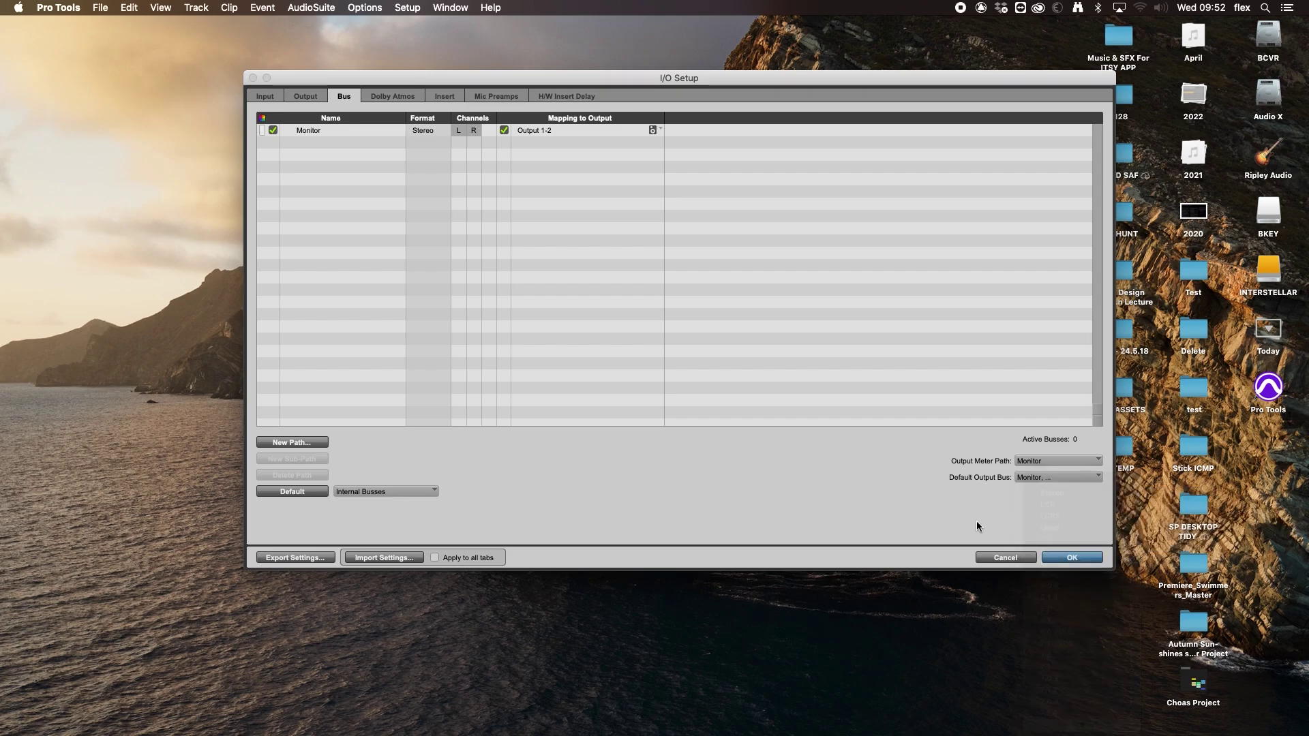
- Check the monitor, audition, output meter and AFL/PFL paths of the outputs, keeping Output 1-2 (Stereo), and apply the I/O Setup
click(306, 96)
click(1048, 443)
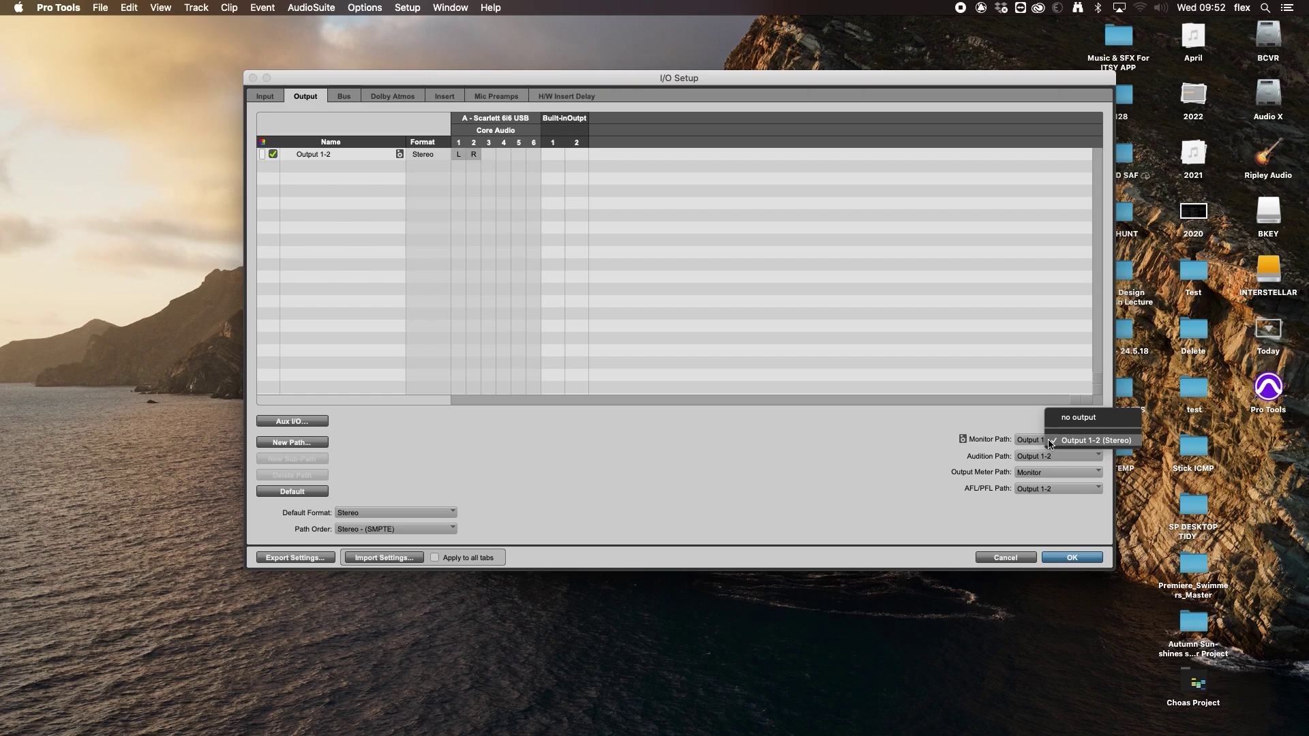
click(1091, 442)
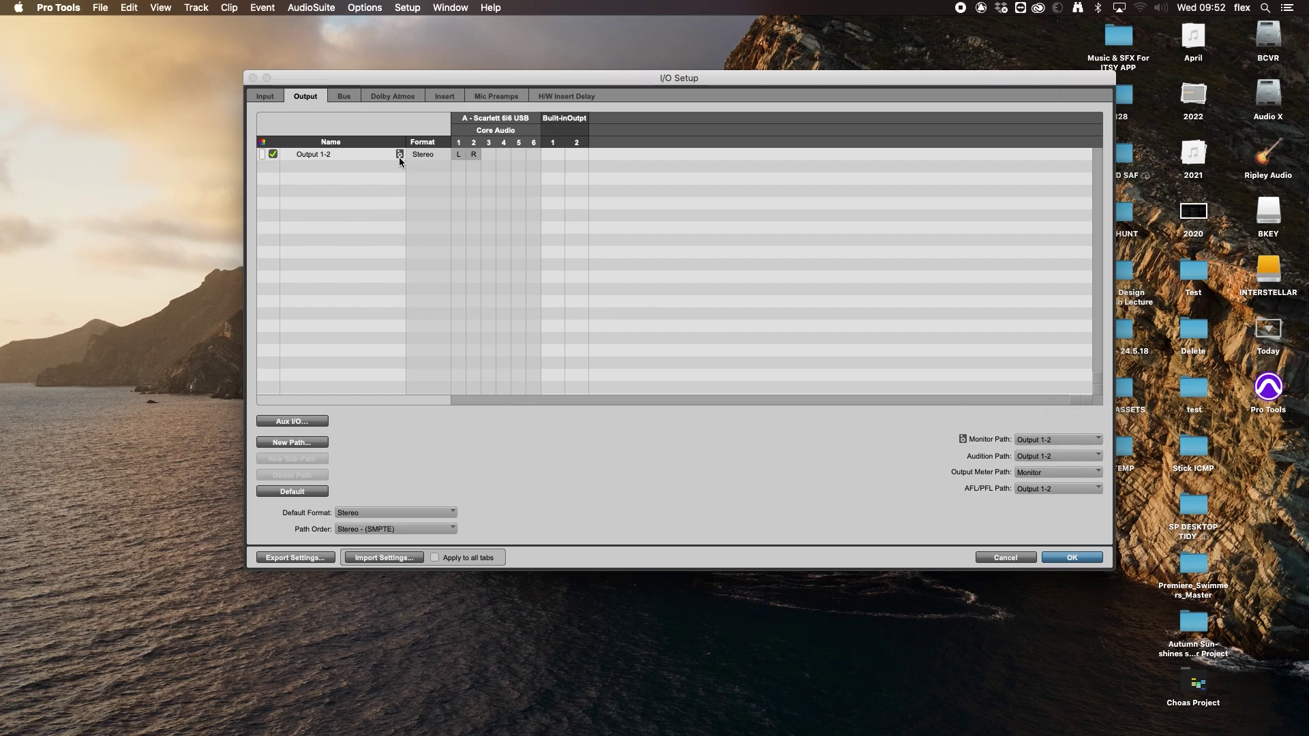
click(1019, 458)
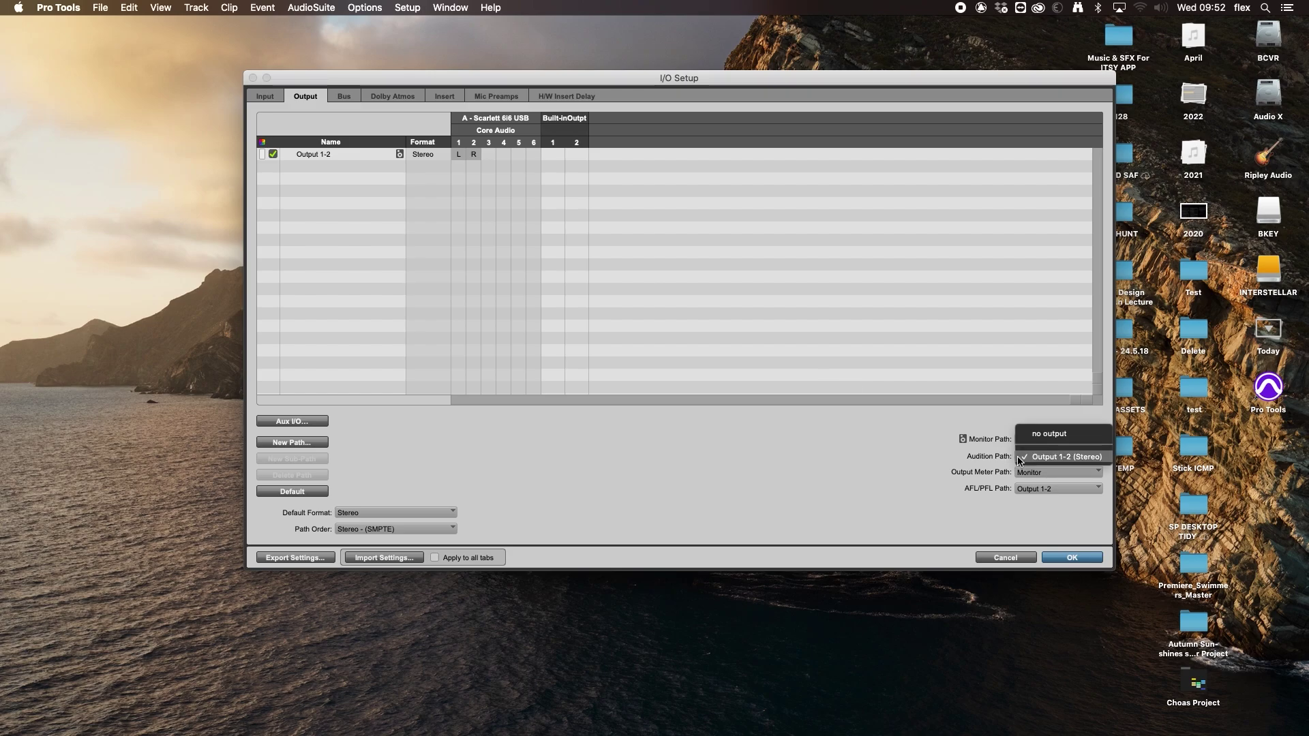
click(1022, 458)
click(1045, 471)
mouse_move(1077, 474)
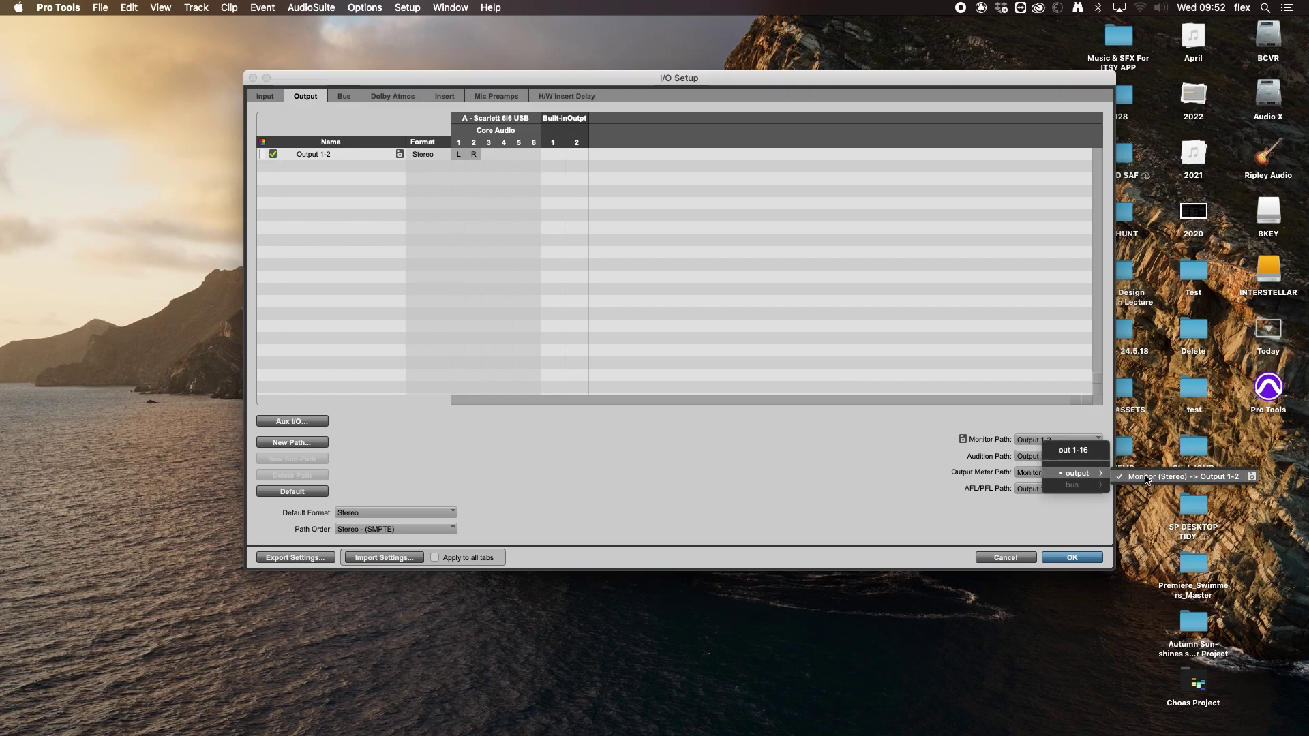
click(1033, 491)
click(1033, 489)
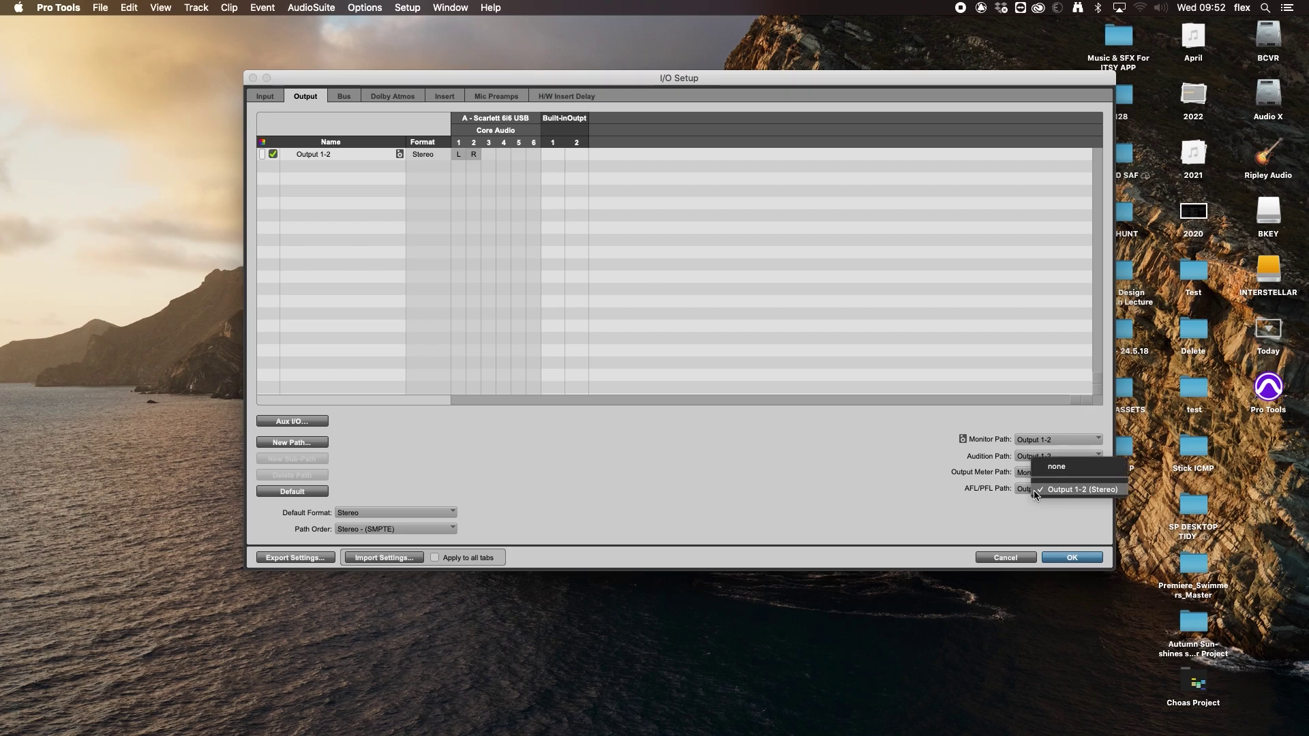
click(994, 493)
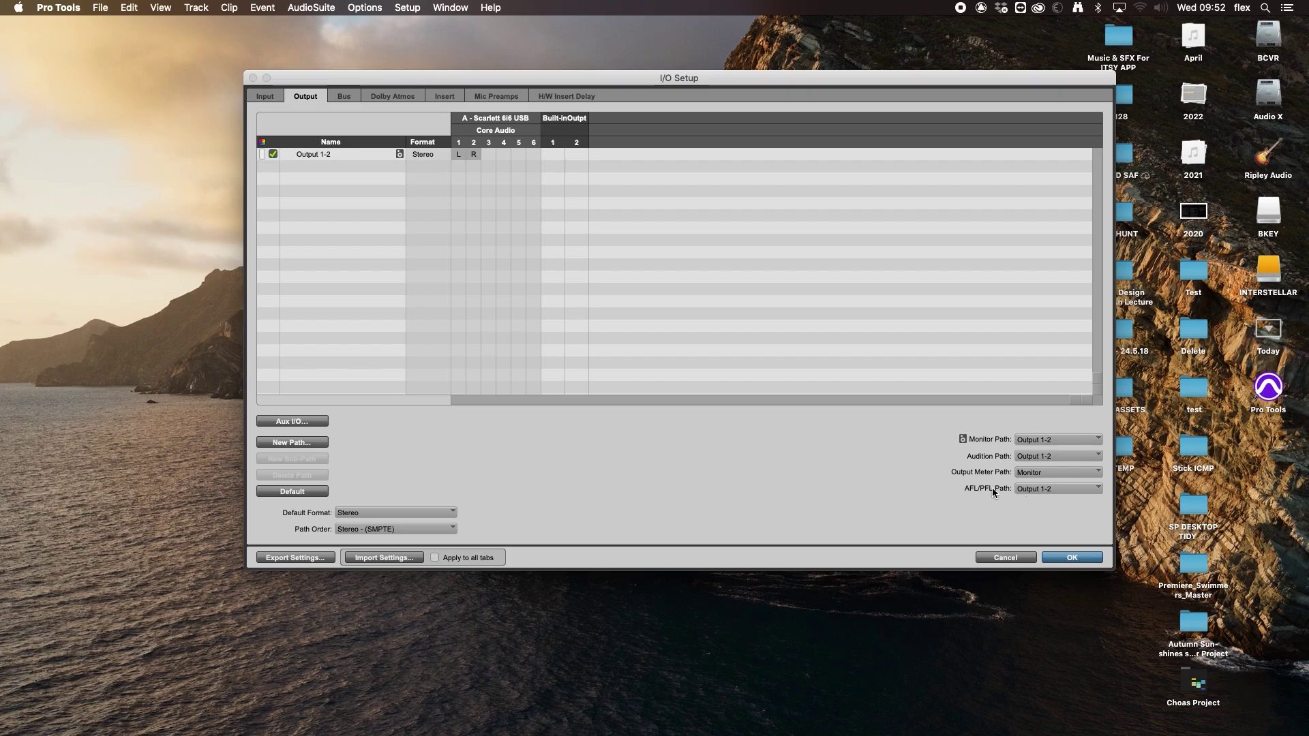
click(1068, 557)
key(Return)
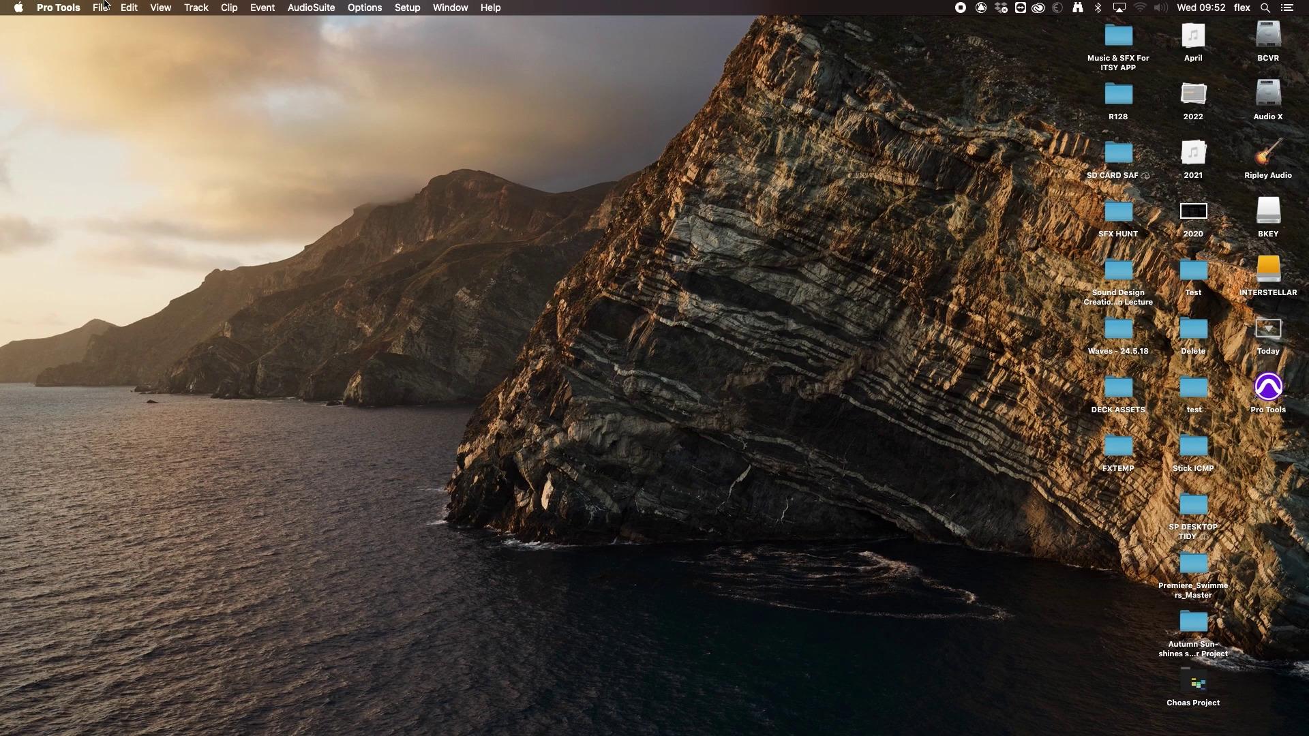
- Start a new session without a template and name it 091024_ICMP_SFGTV_MFPT_
key(super+n)
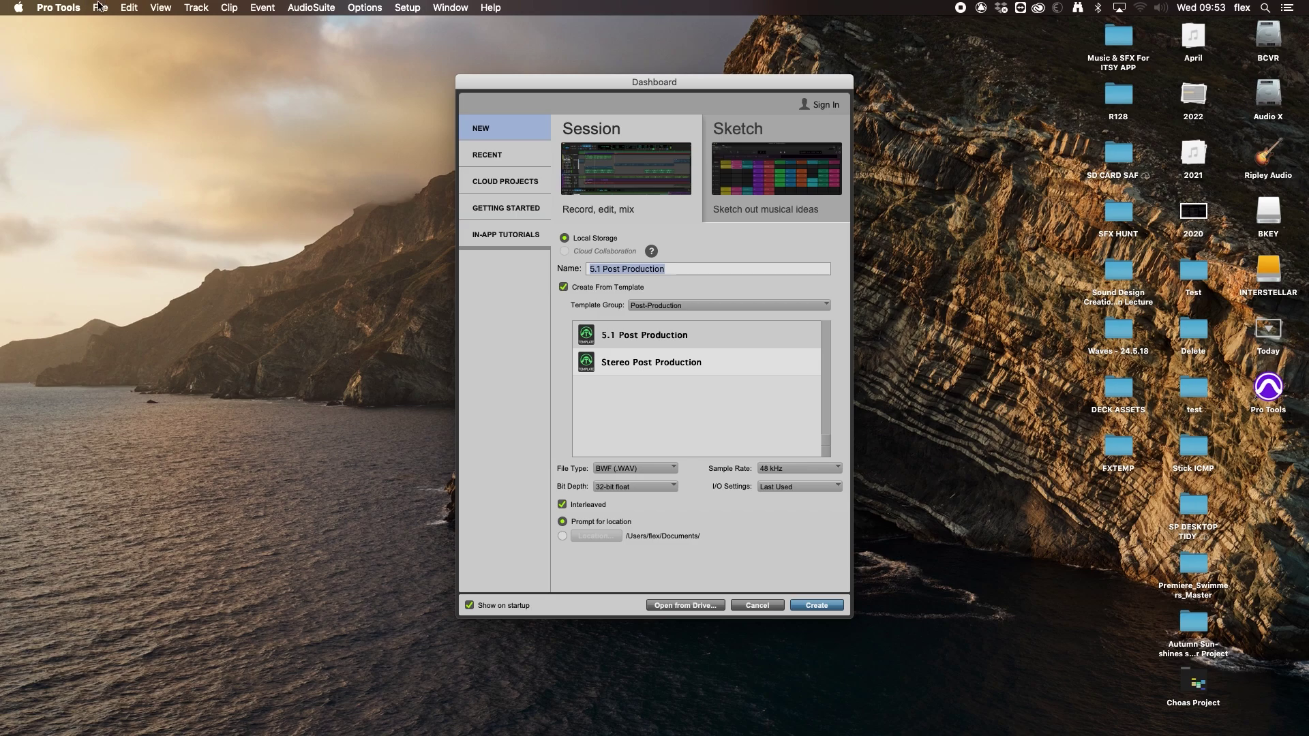
click(100, 7)
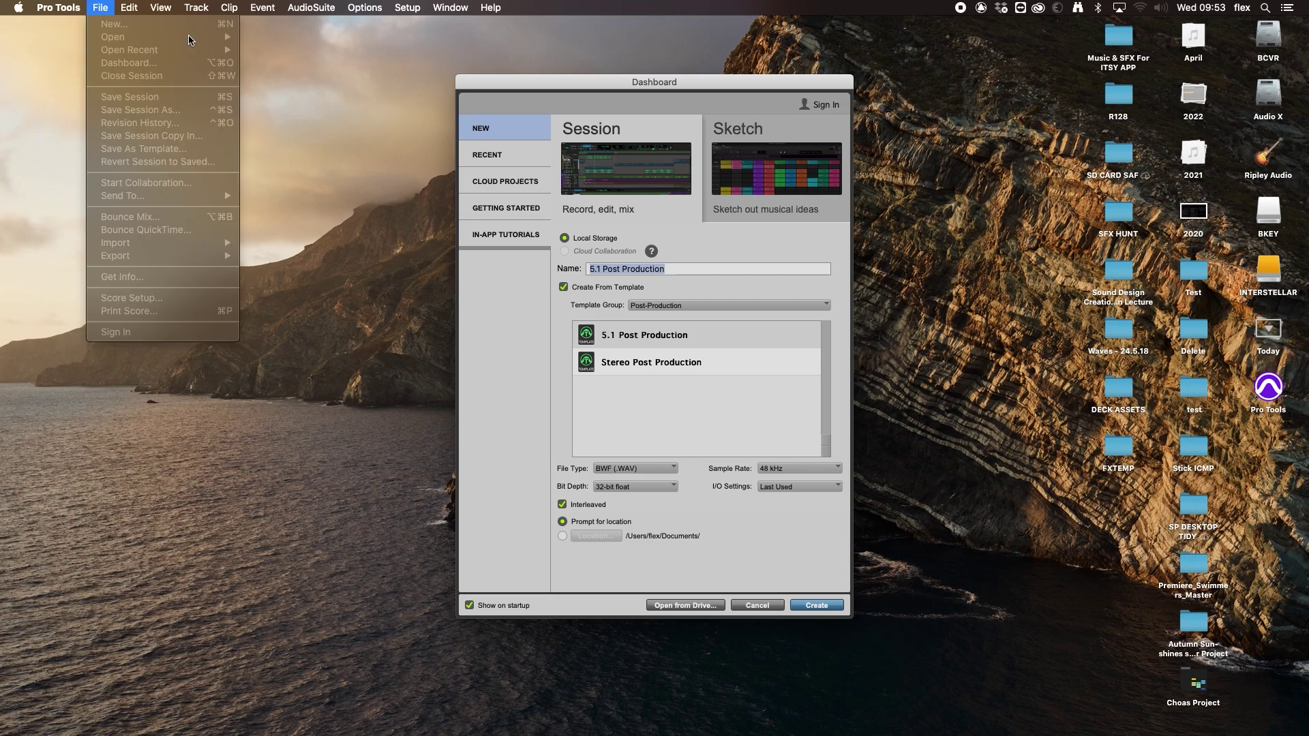
click(615, 65)
drag(619, 82, 582, 55)
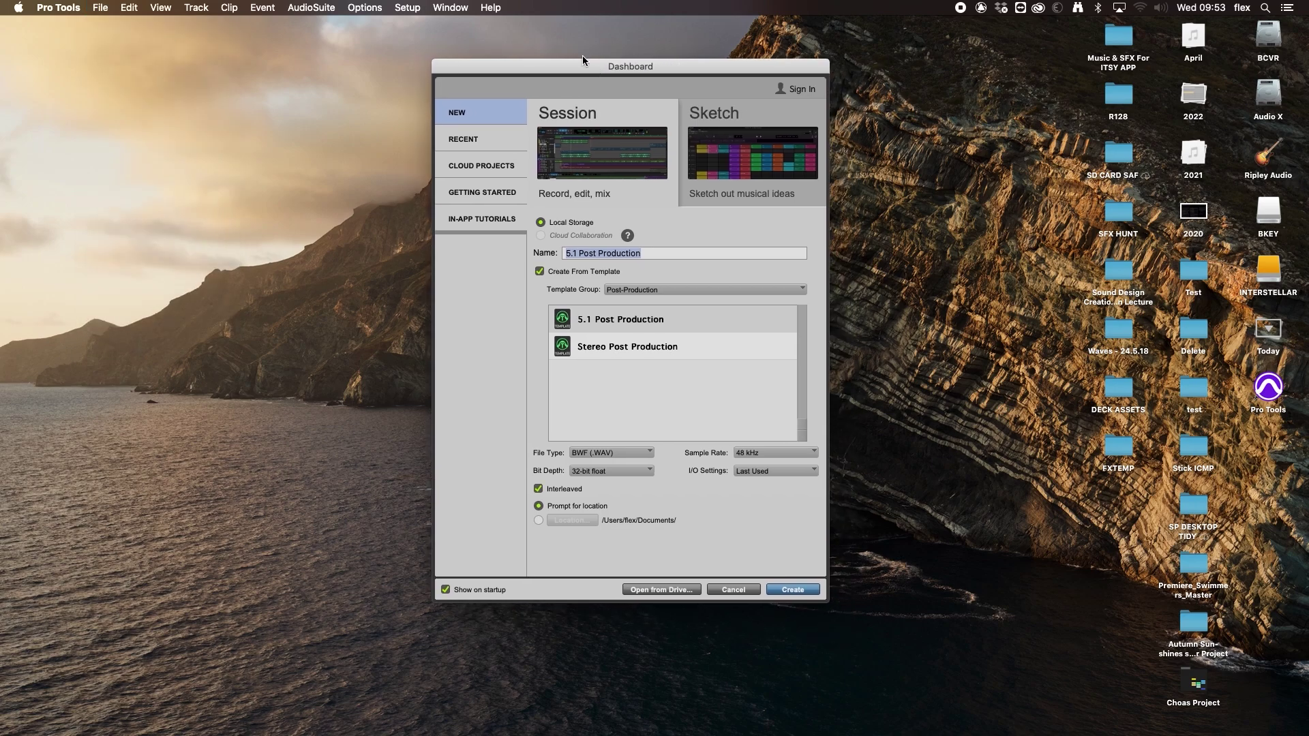
click(539, 272)
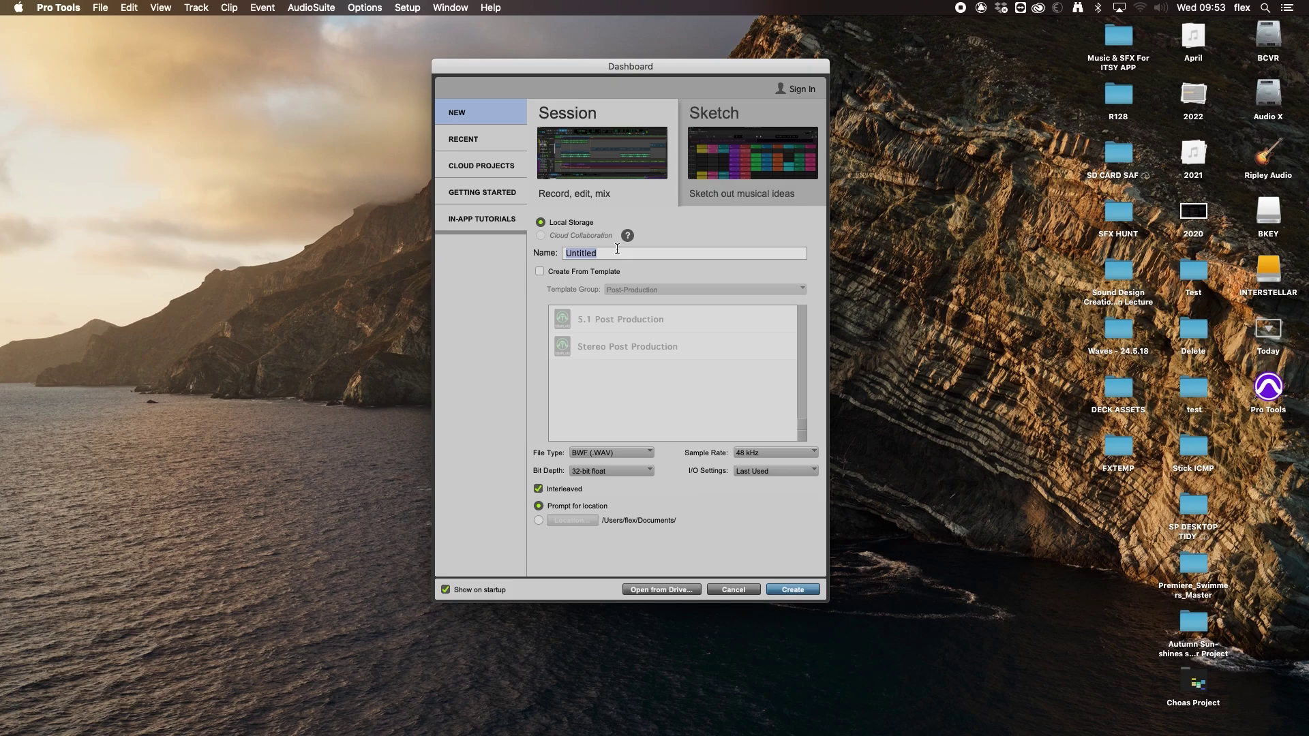
text(091024_I)
text(CMP_SFGTV_)
text(MFPT_)
- Configure the session as BWF (.WAV), 48 kHz and 24-bit, and create it on the Desktop
click(587, 456)
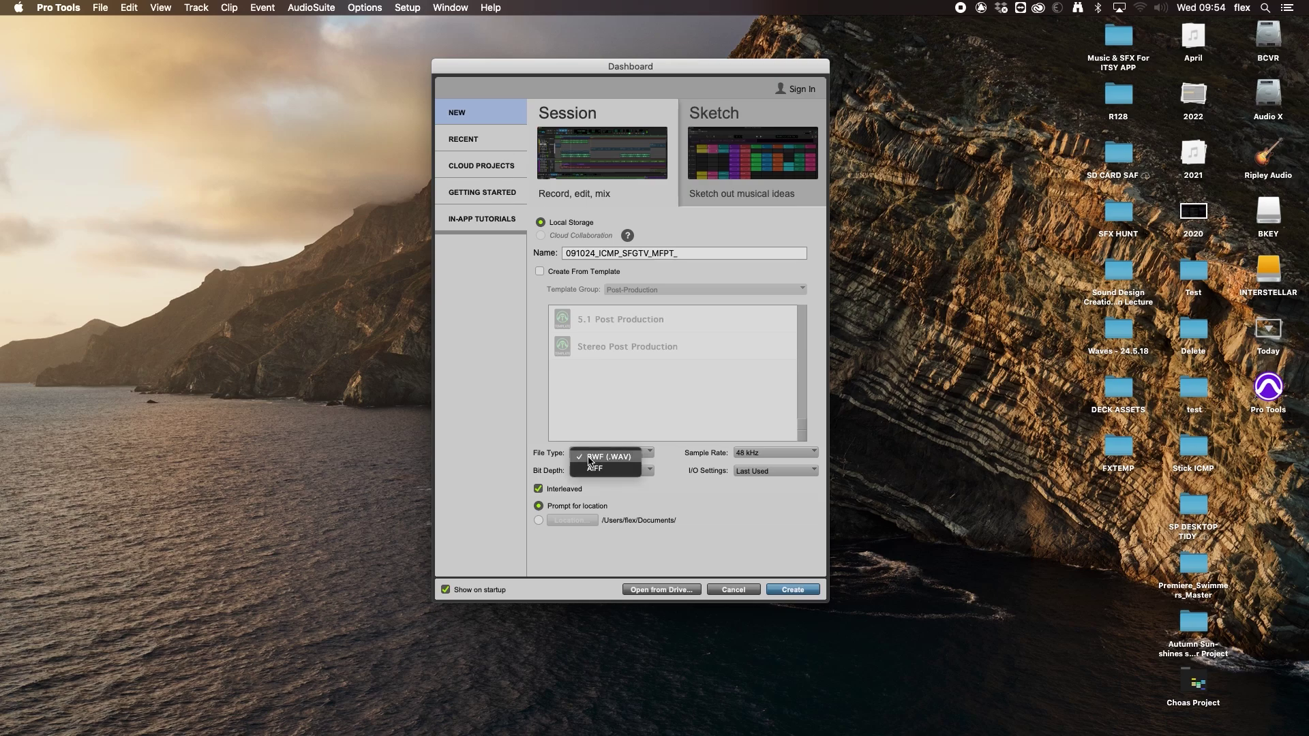
click(586, 419)
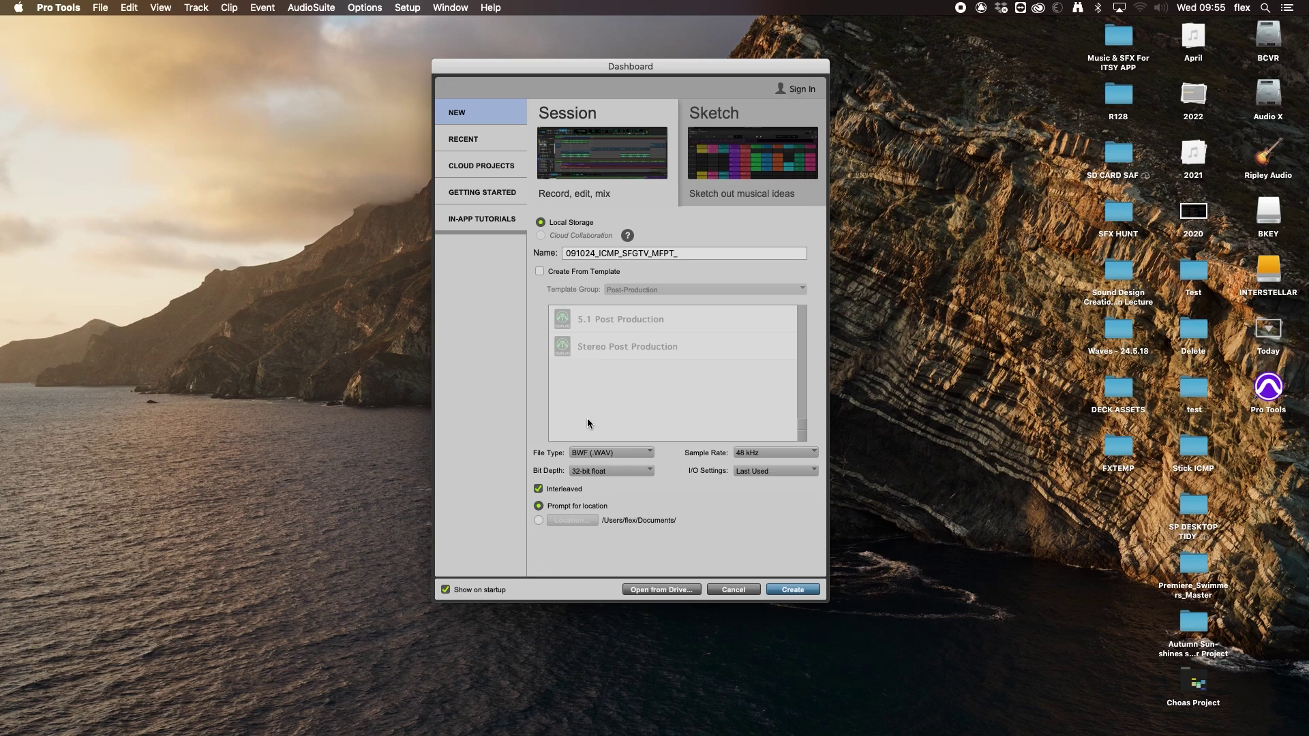
click(767, 452)
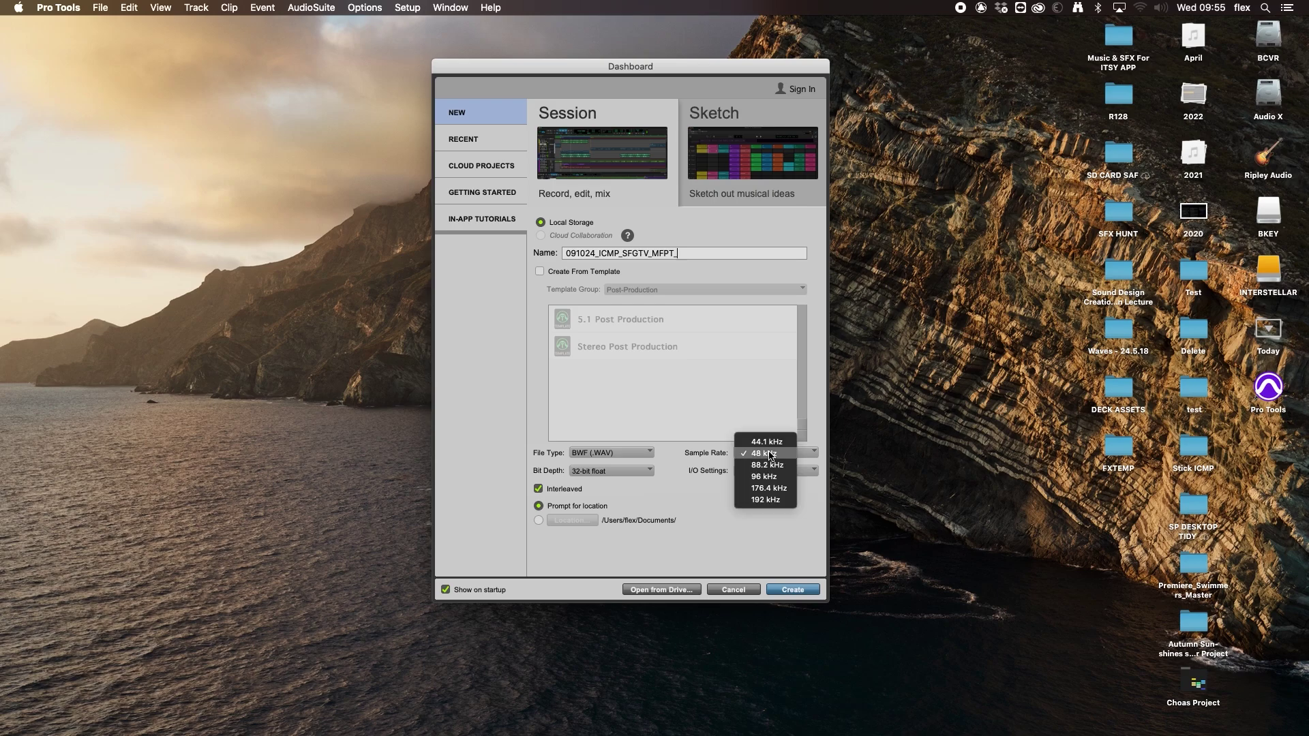
click(735, 456)
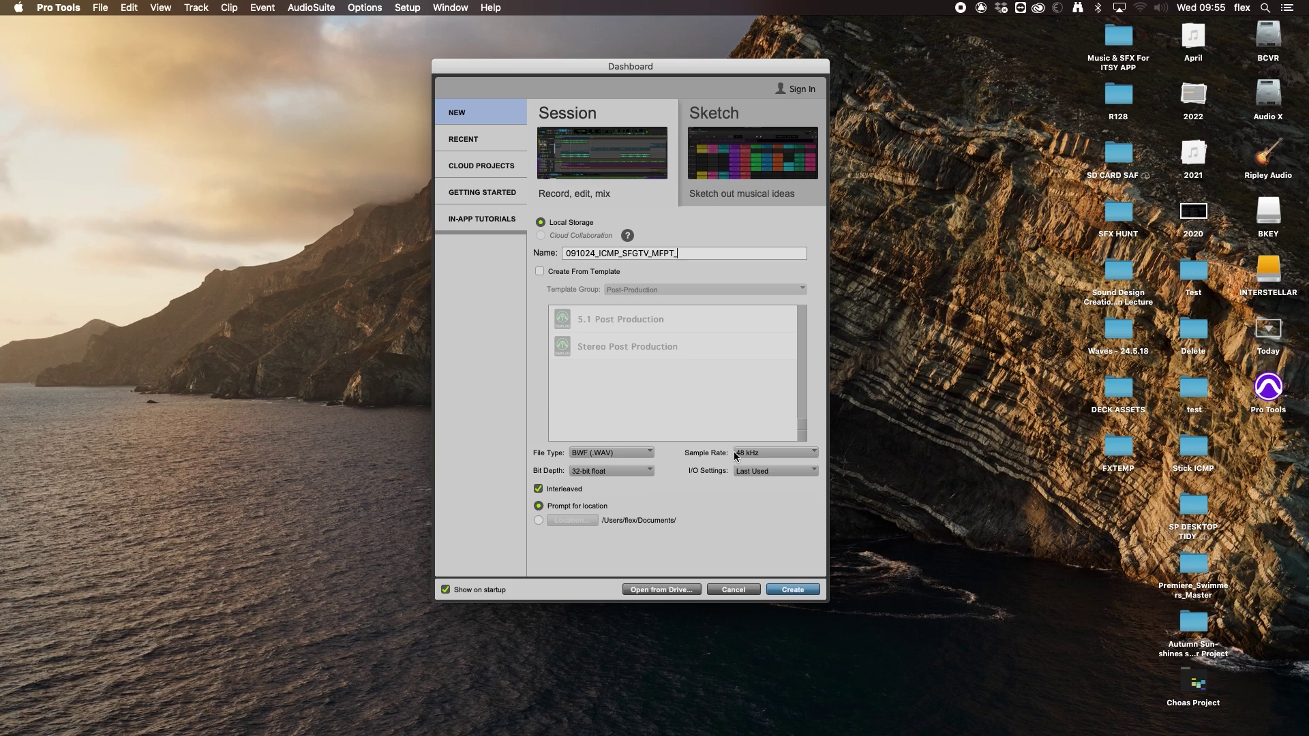
click(607, 471)
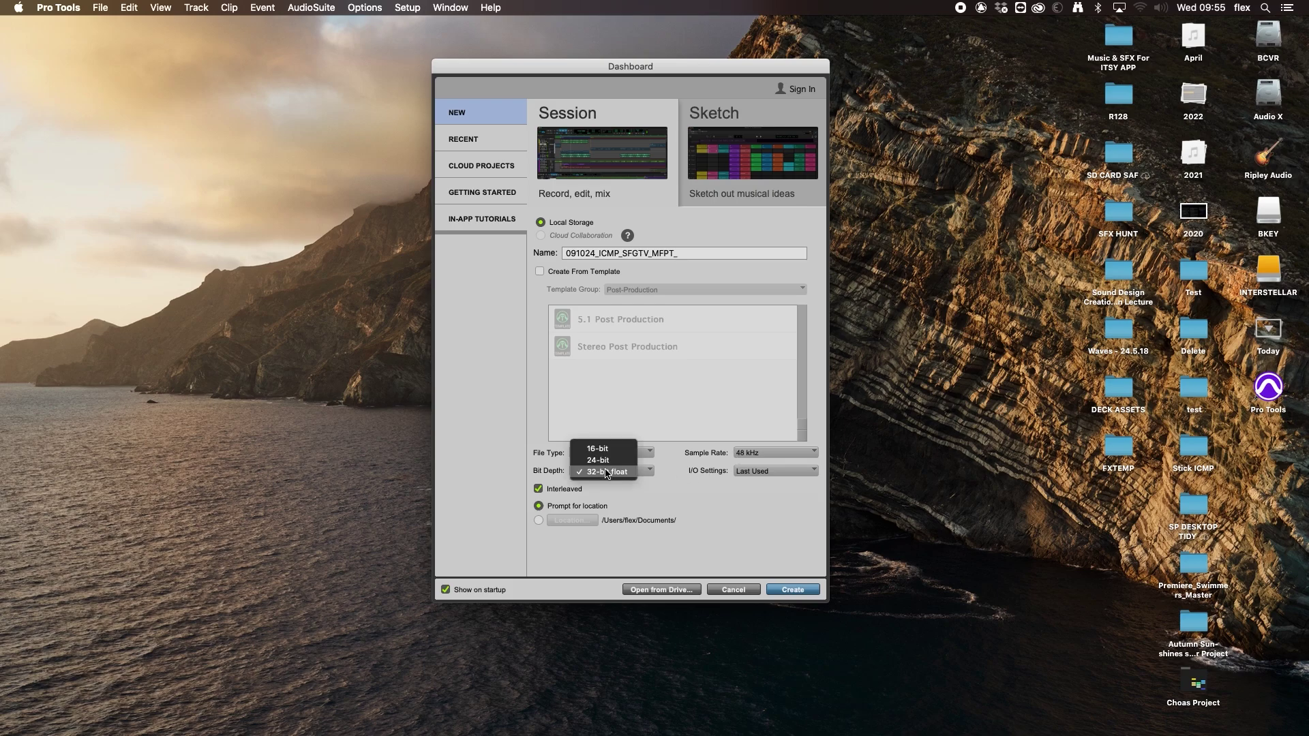
click(606, 459)
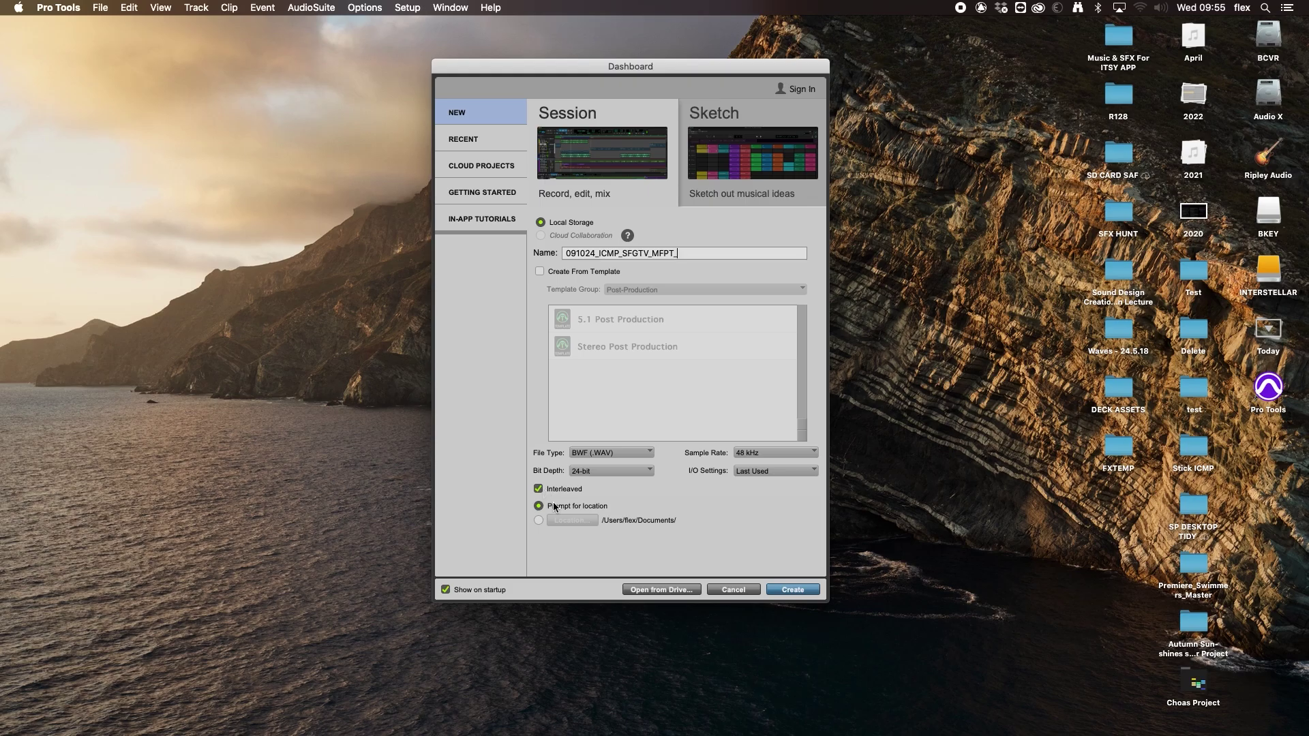
click(791, 590)
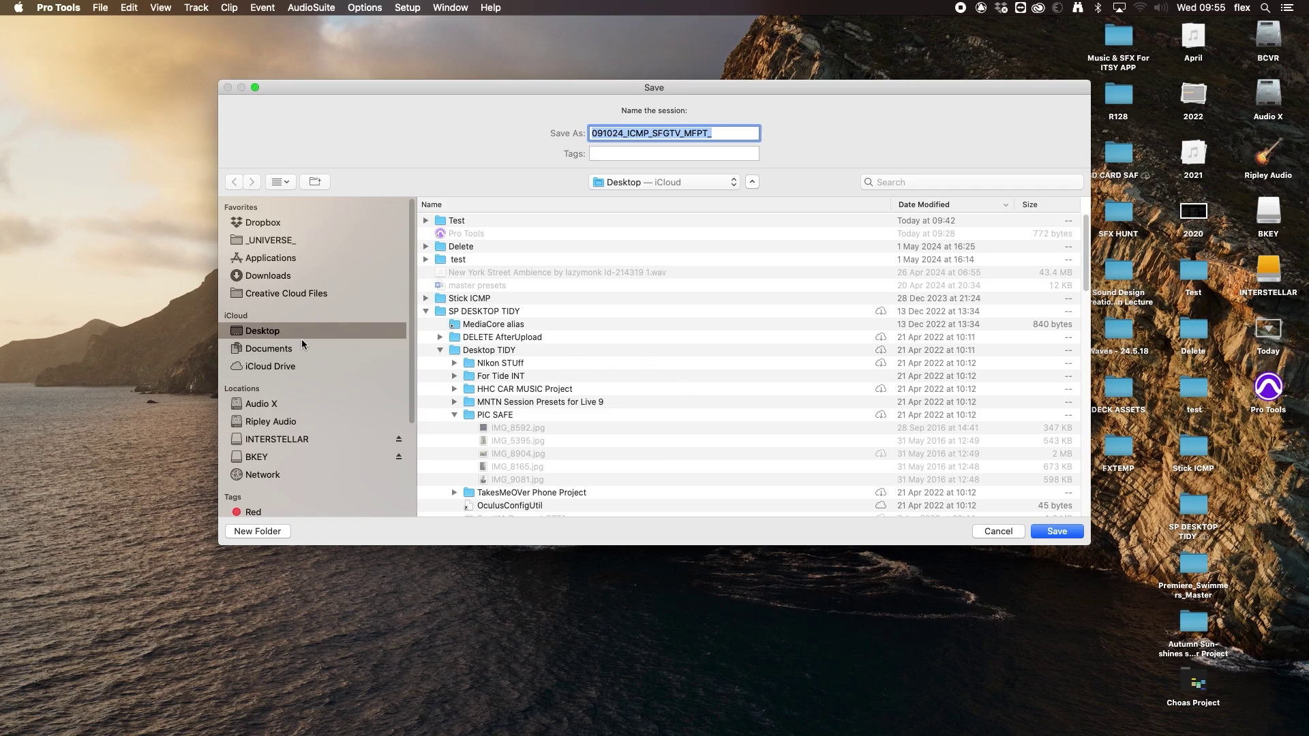
click(1044, 535)
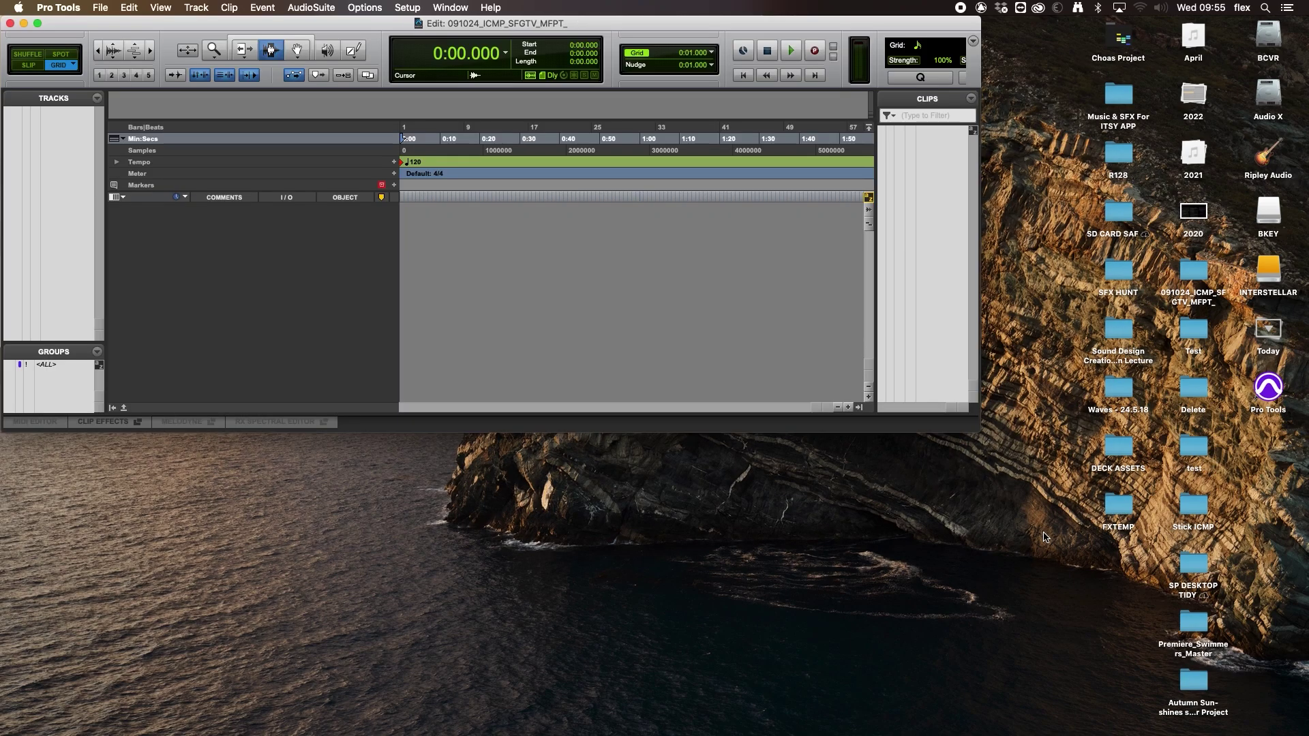
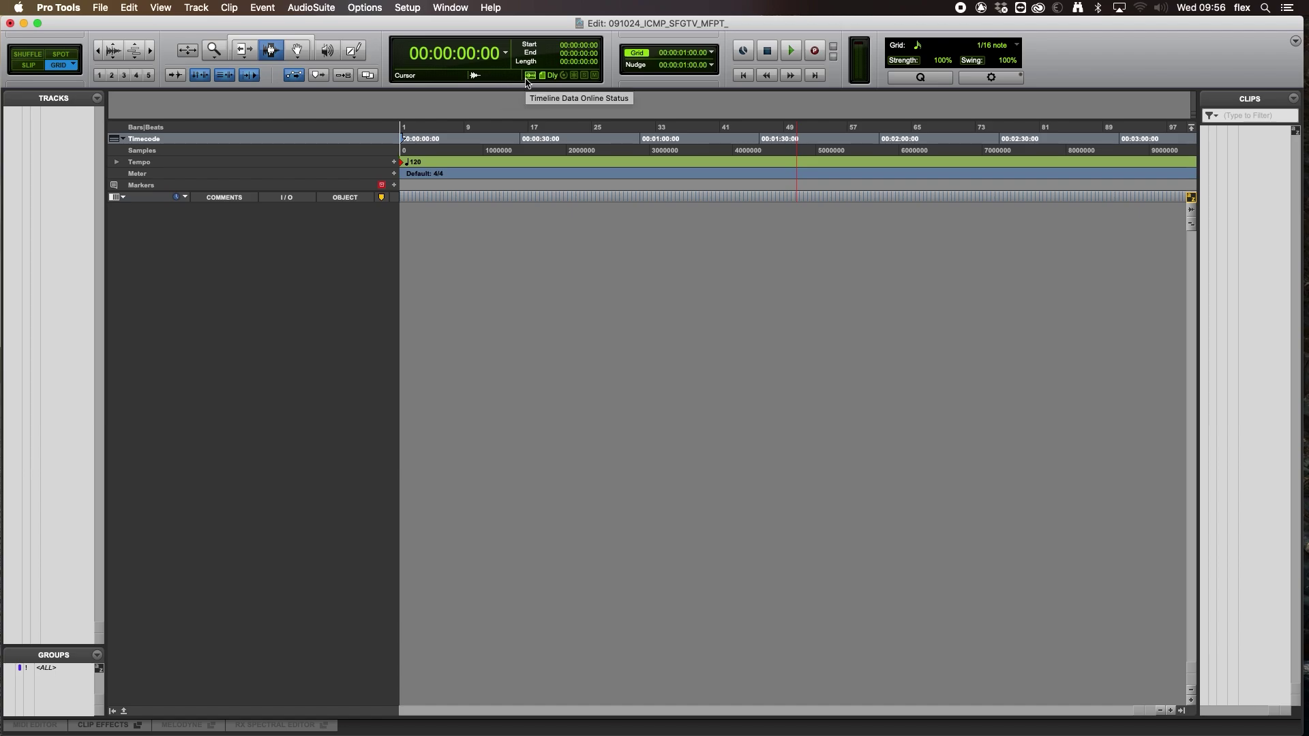
- Set both the grid and nudge values to 1 frame
click(711, 53)
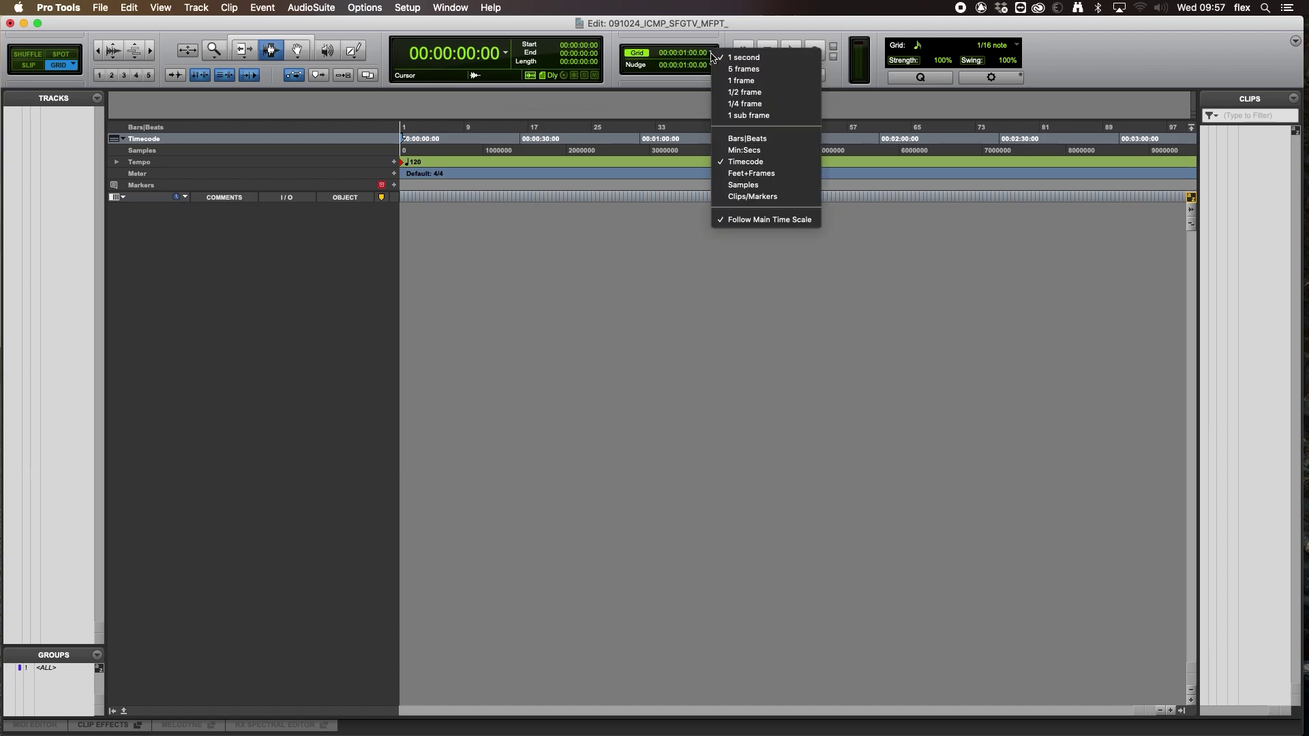
click(735, 80)
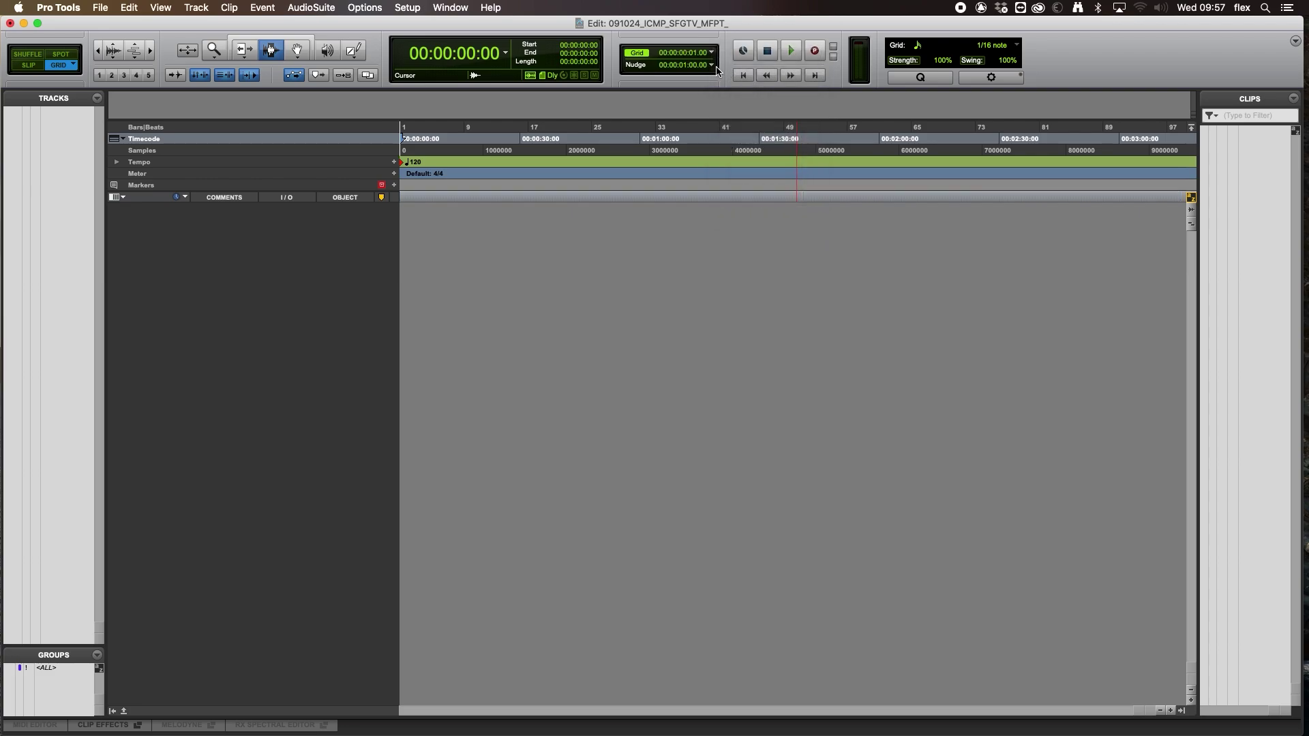
click(712, 65)
click(728, 96)
- Hide the Bars|Beats, Samples, Tempo and Meter rulers, keeping only Timecode and Markers
click(122, 140)
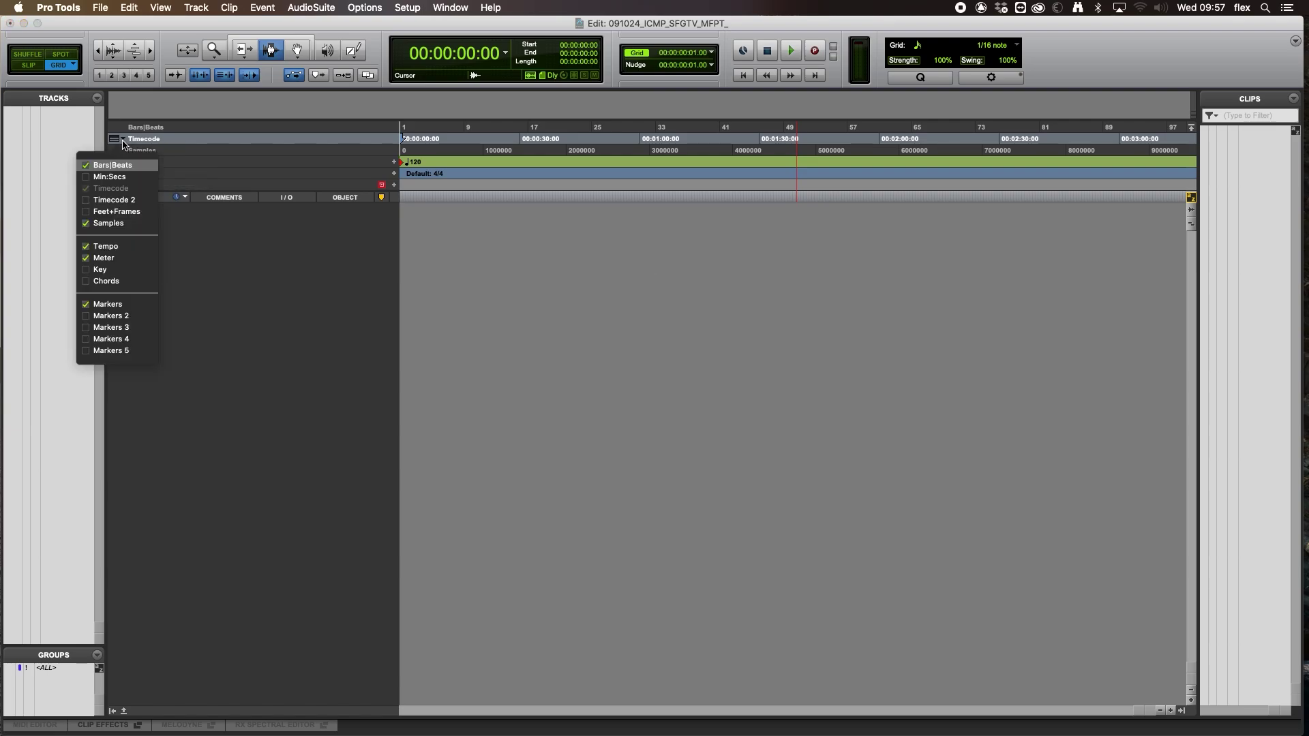
click(88, 167)
click(87, 225)
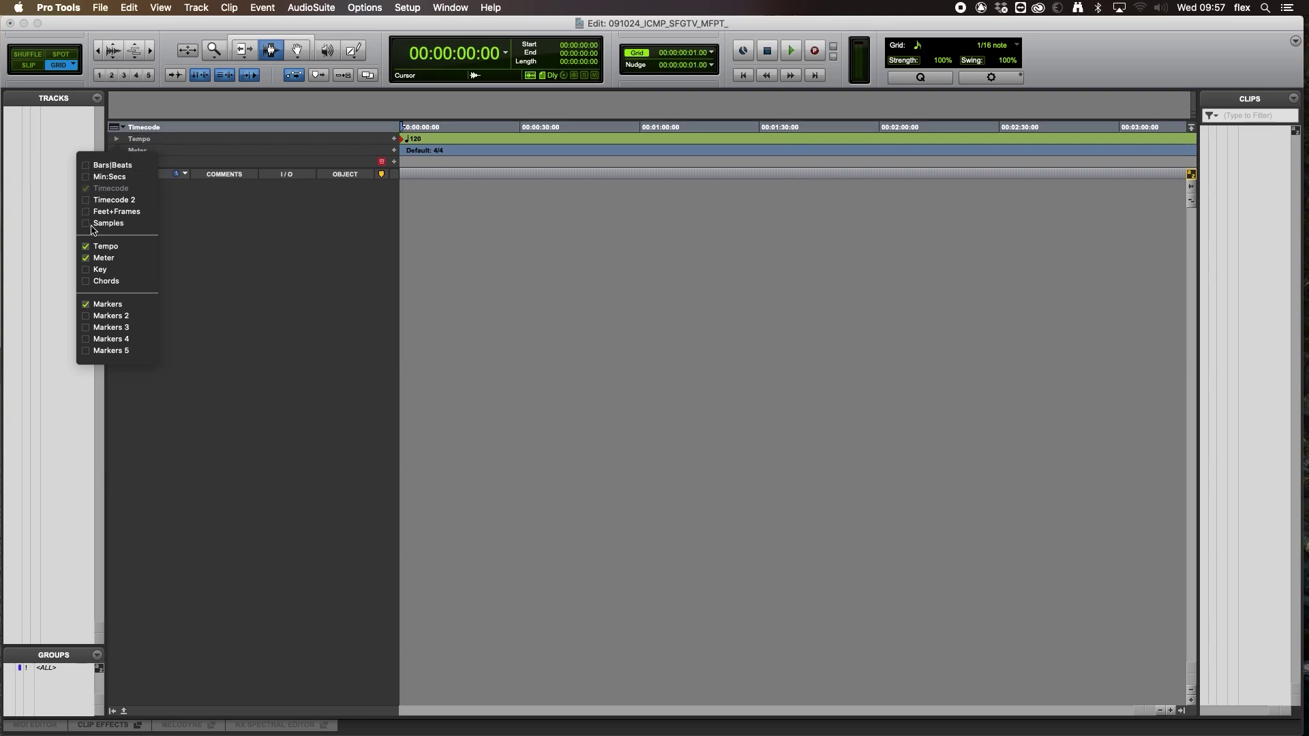
click(87, 248)
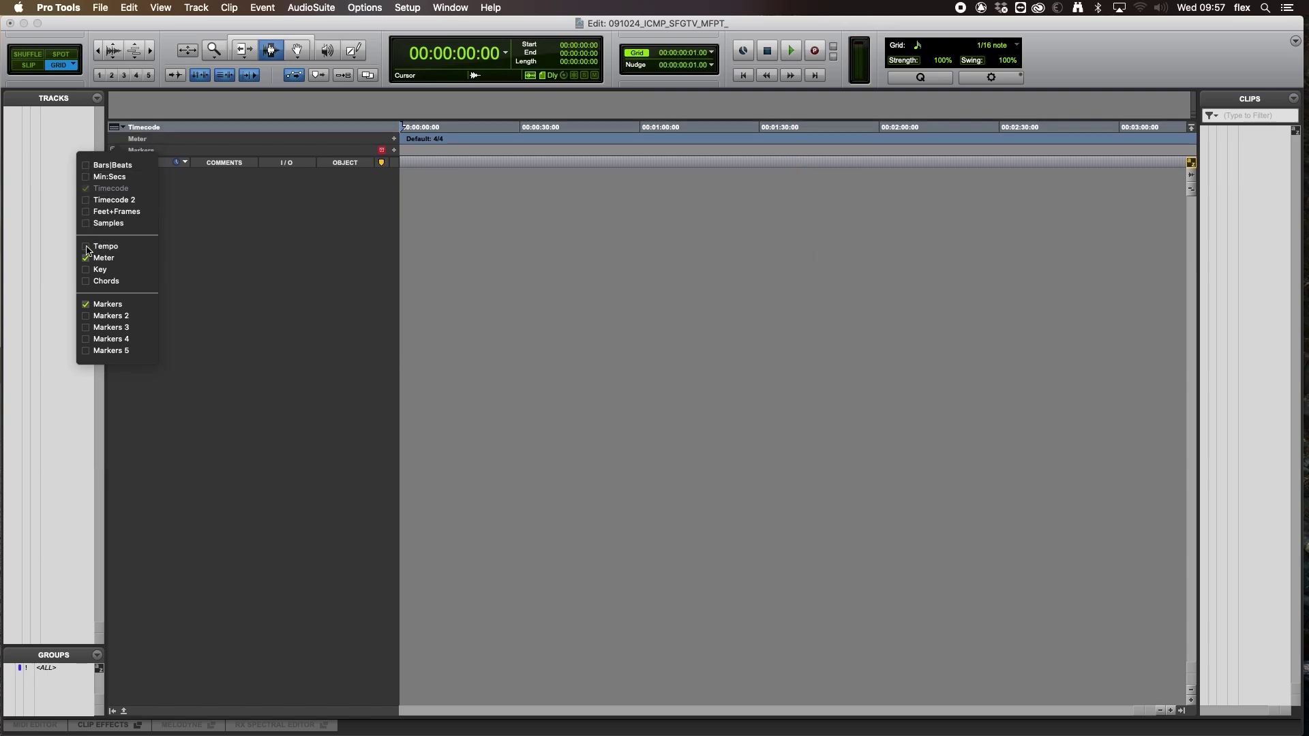
click(88, 259)
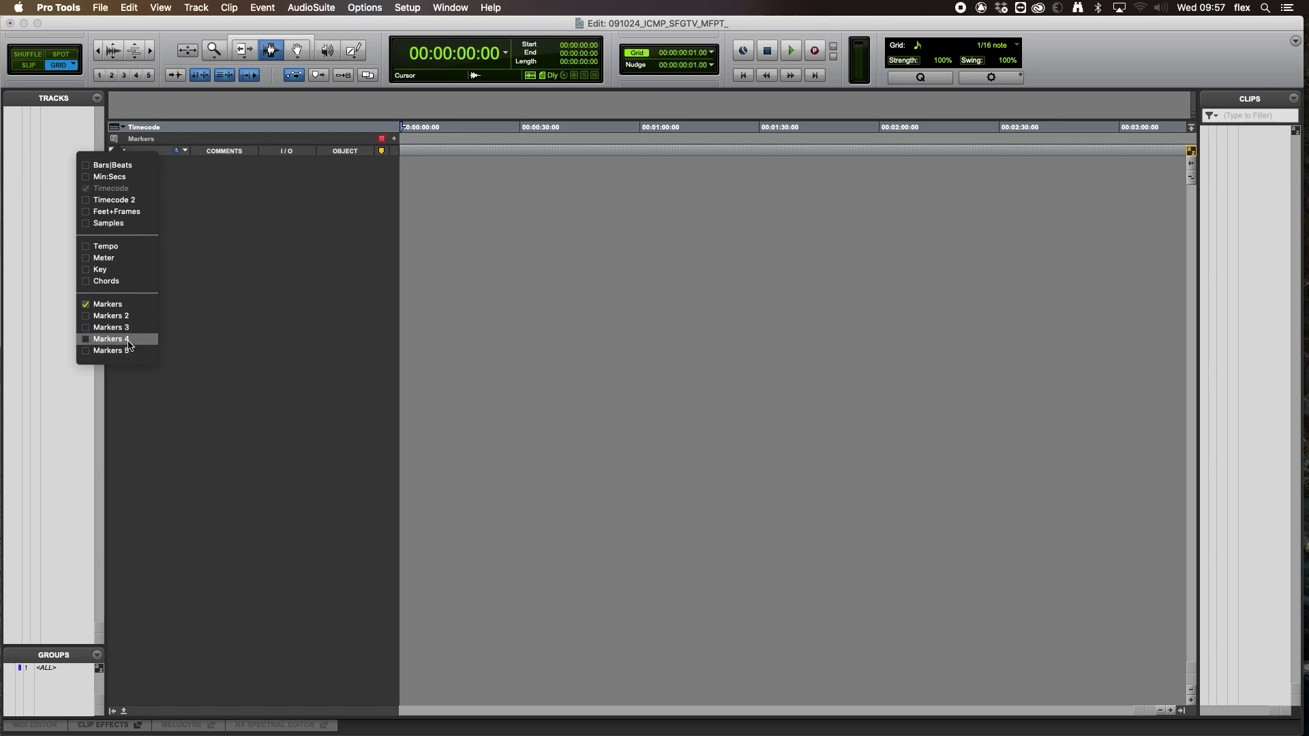
click(269, 295)
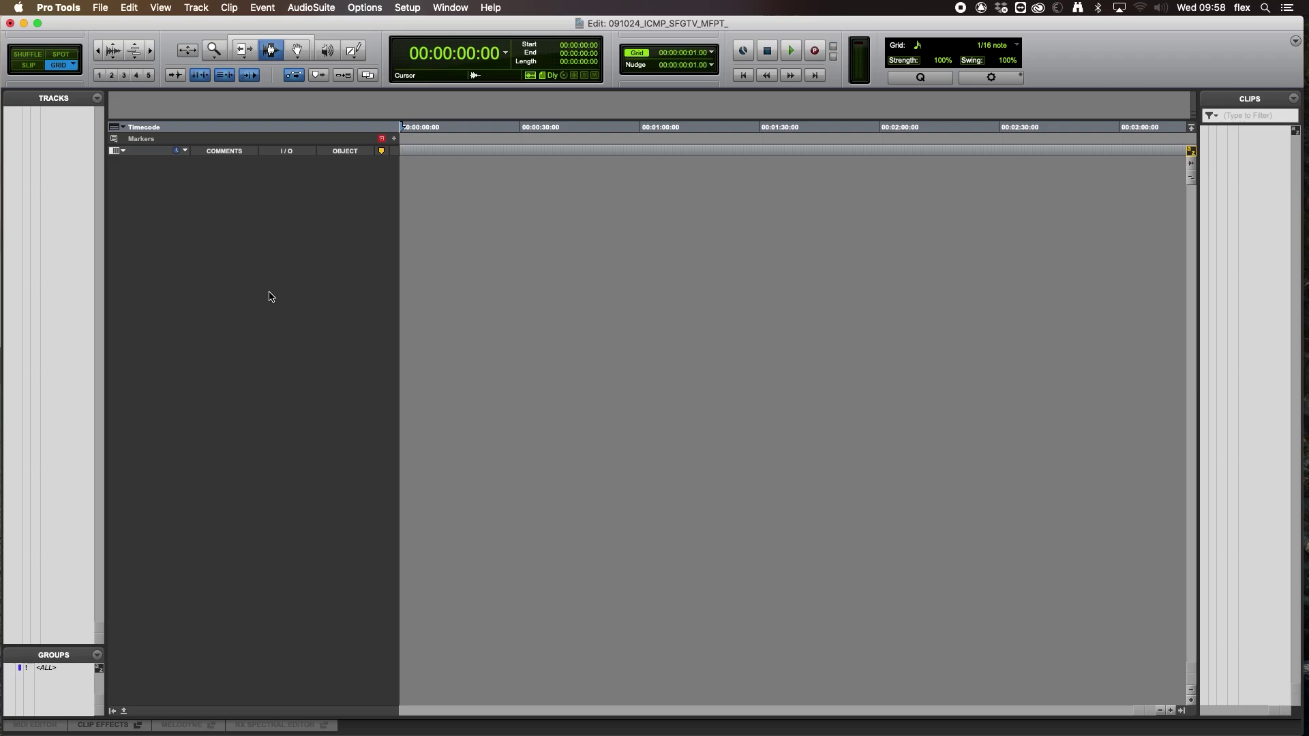
- Switch to Chrome and open Channel 4's technical specification PDF for programme delivery from the search results
mouse_move(2, 354)
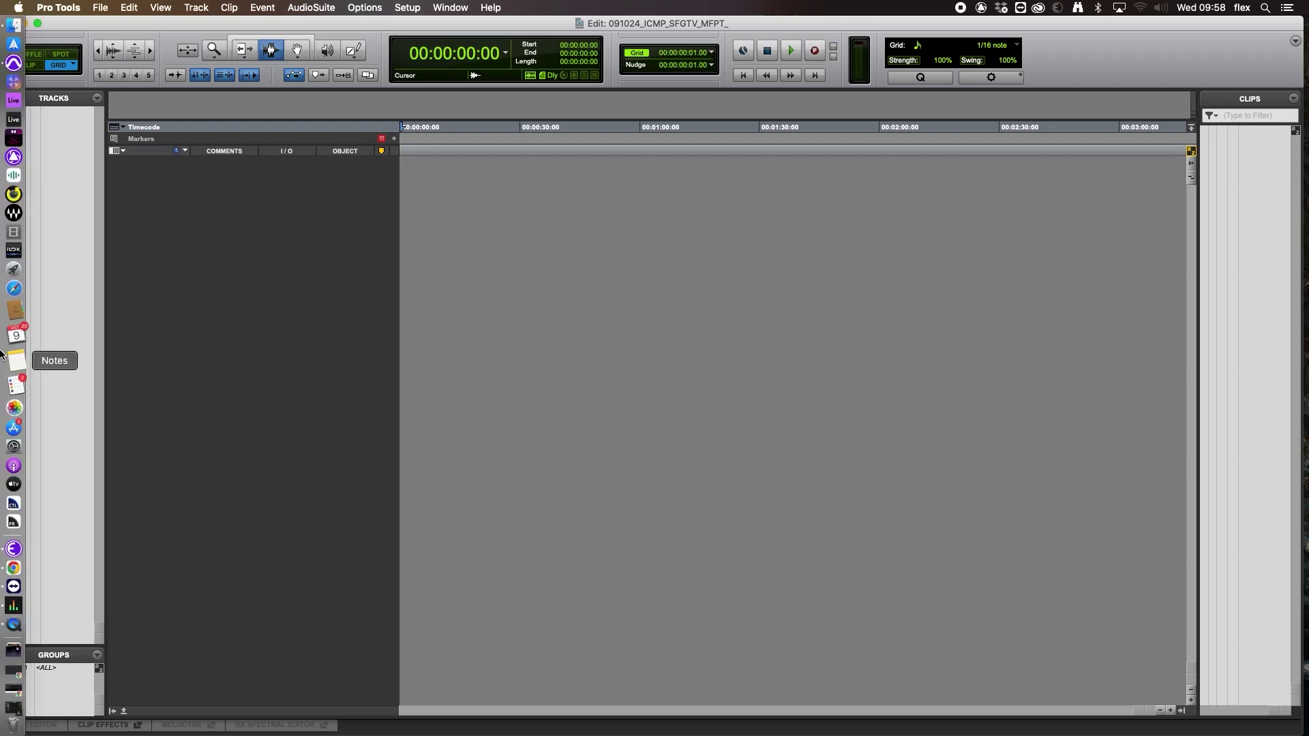
click(14, 567)
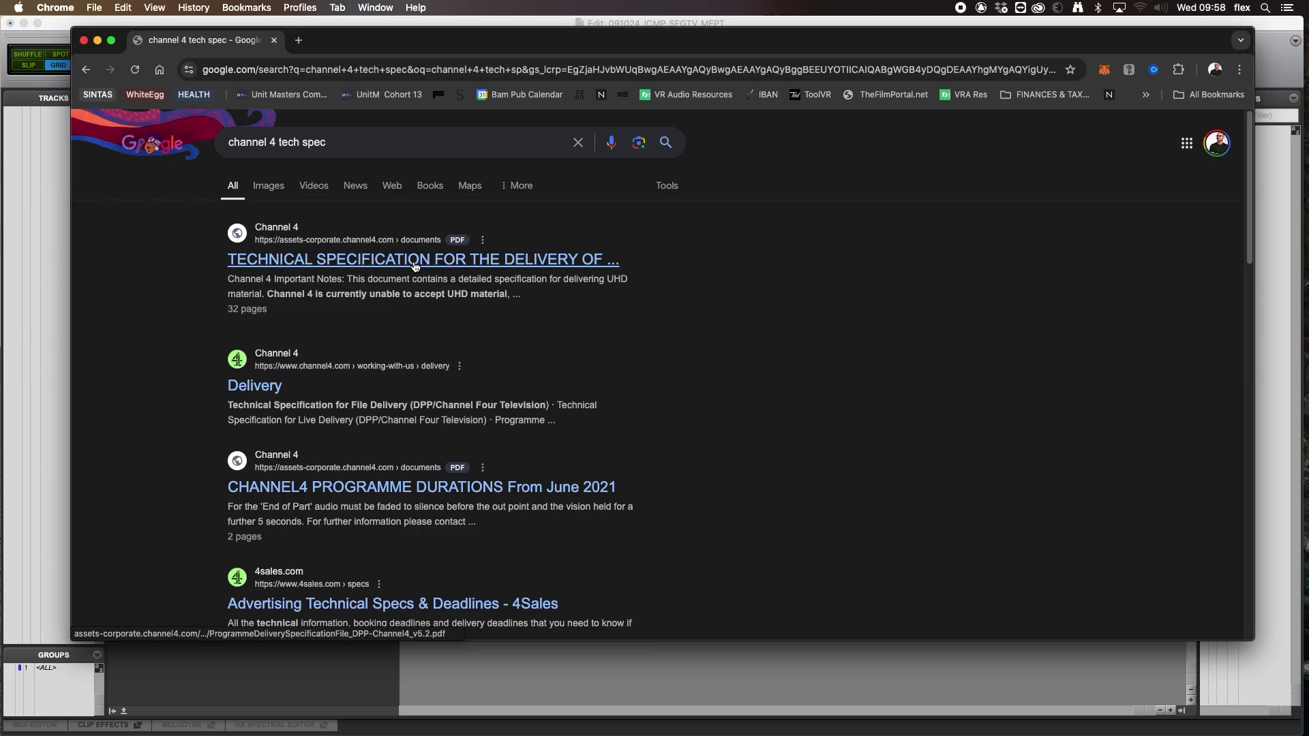
click(413, 263)
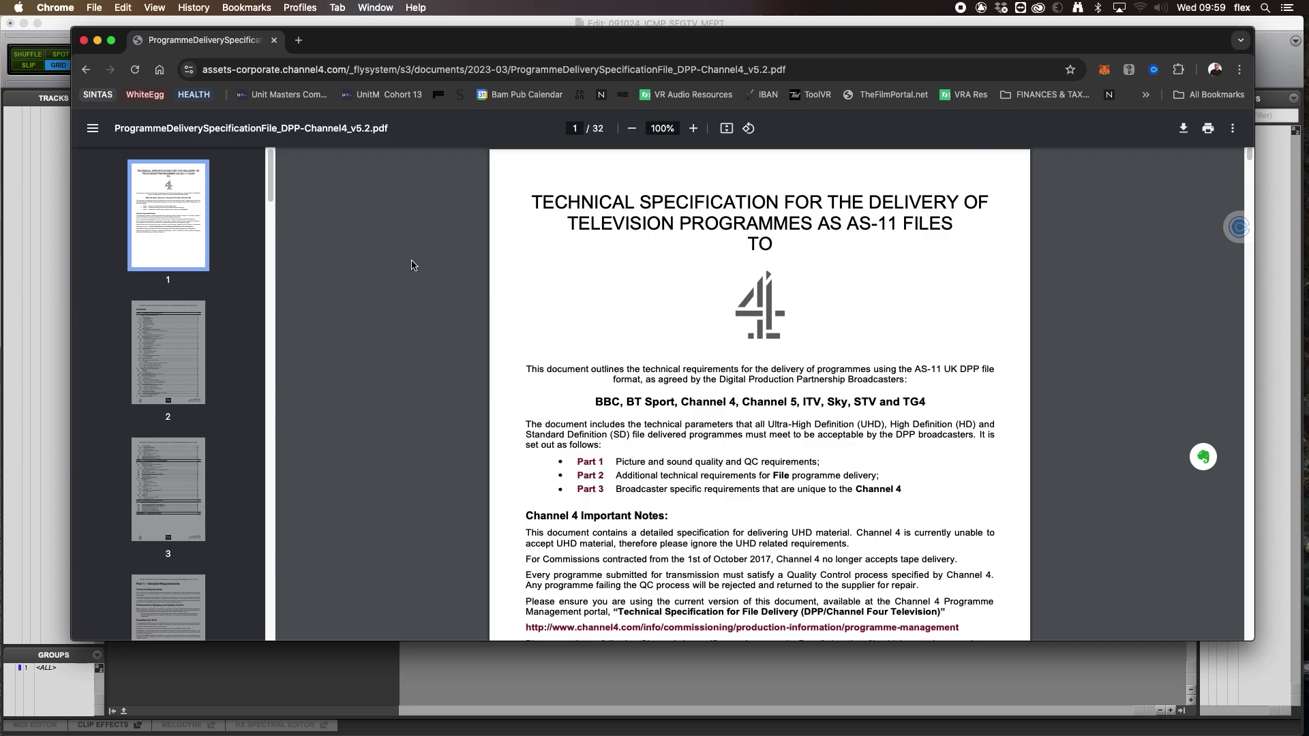
- Look through the specification's contents and go to the Audio Technical Requirements on page 15
scroll(599, 321, down, 10)
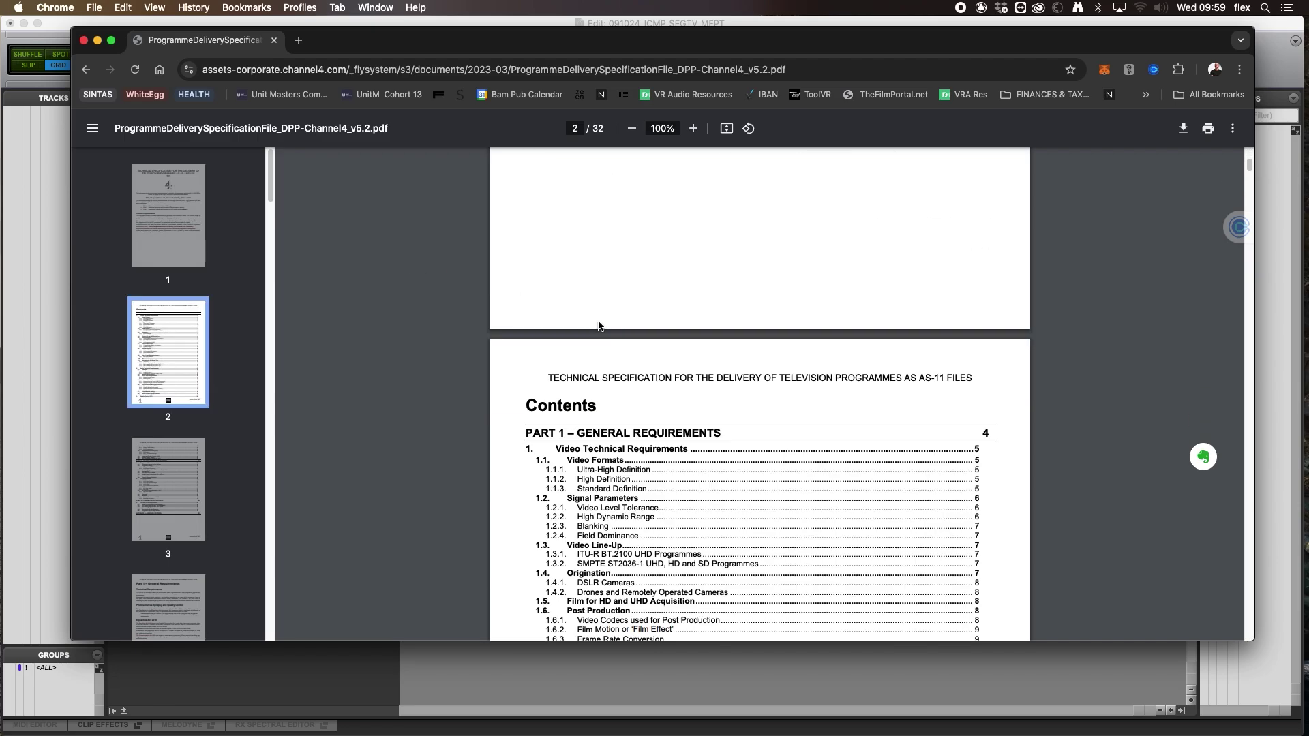
scroll(598, 324, down, 4)
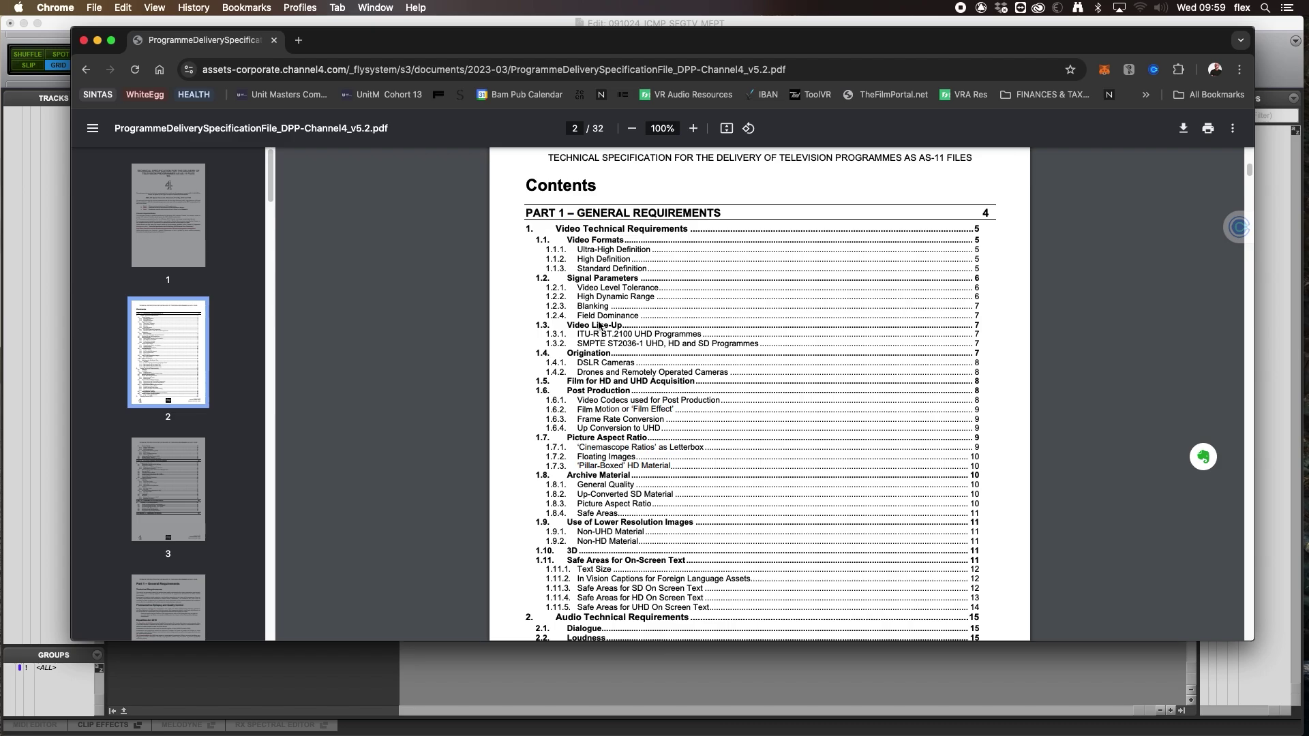
scroll(599, 325, down, 1)
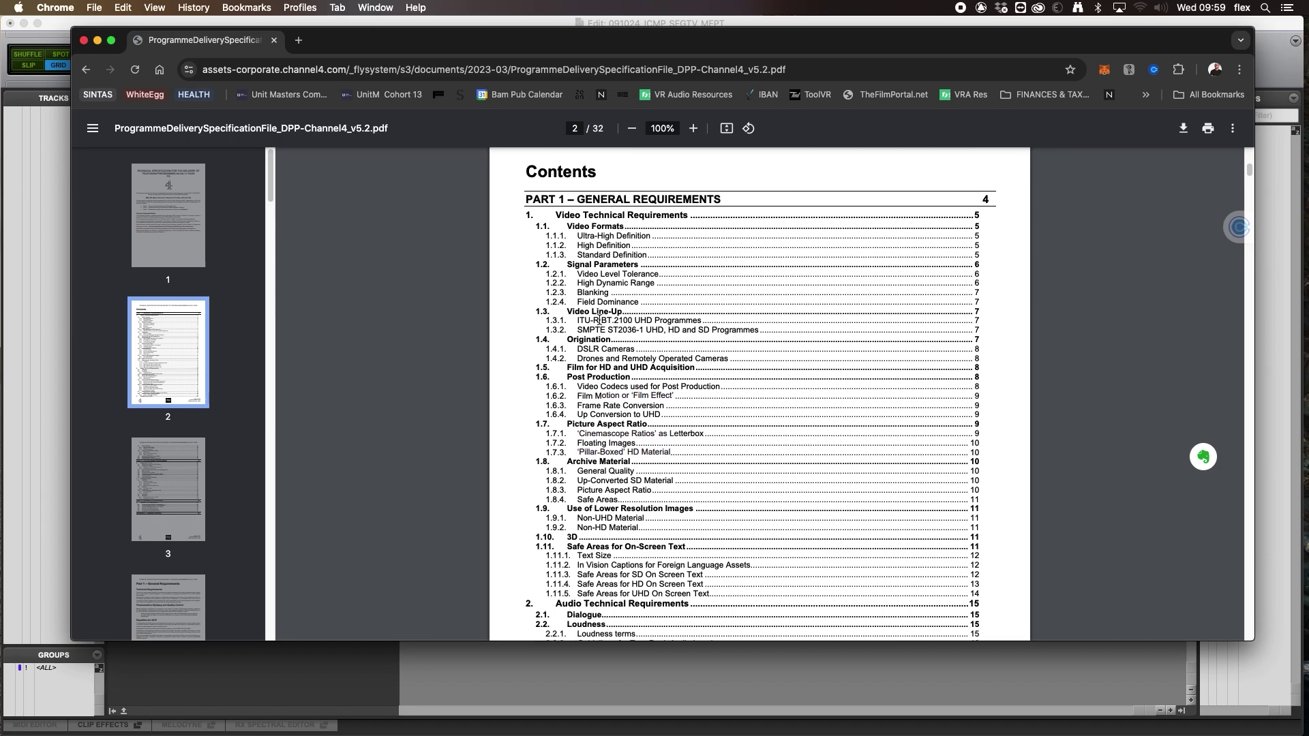
scroll(598, 320, down, 2)
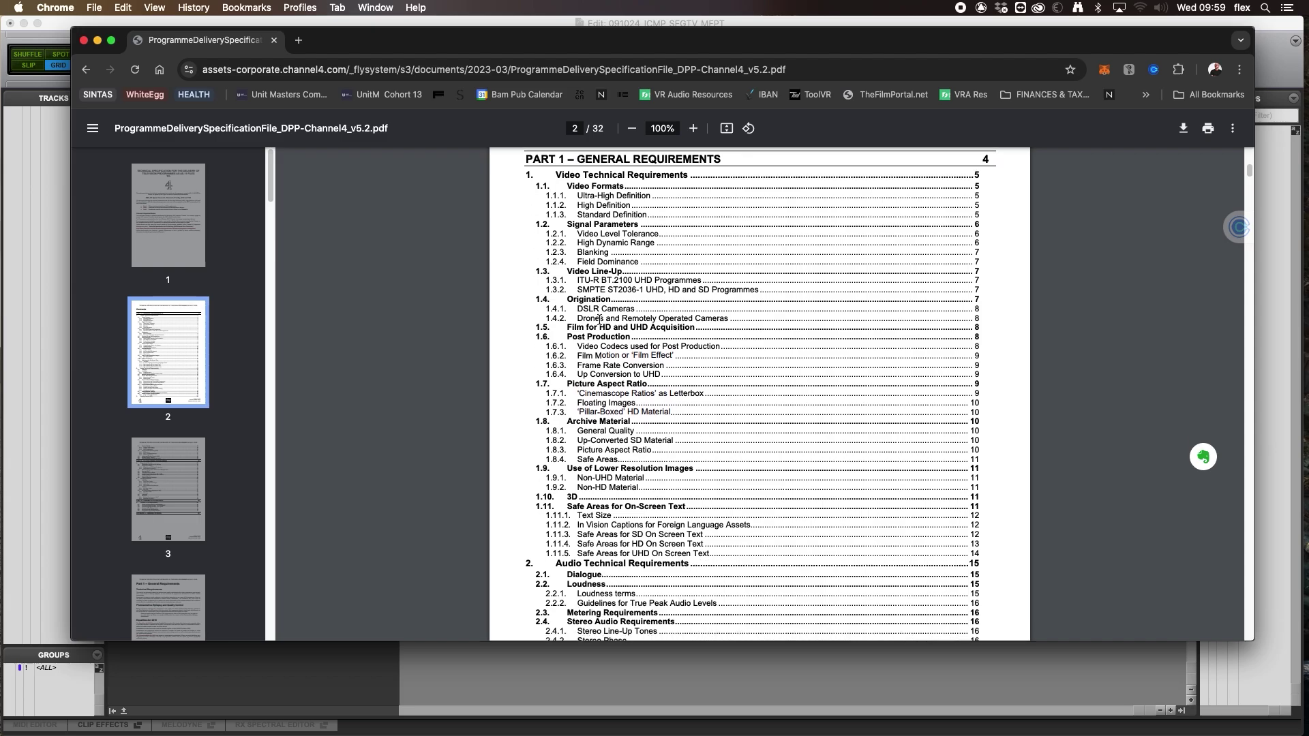
scroll(598, 320, down, 10)
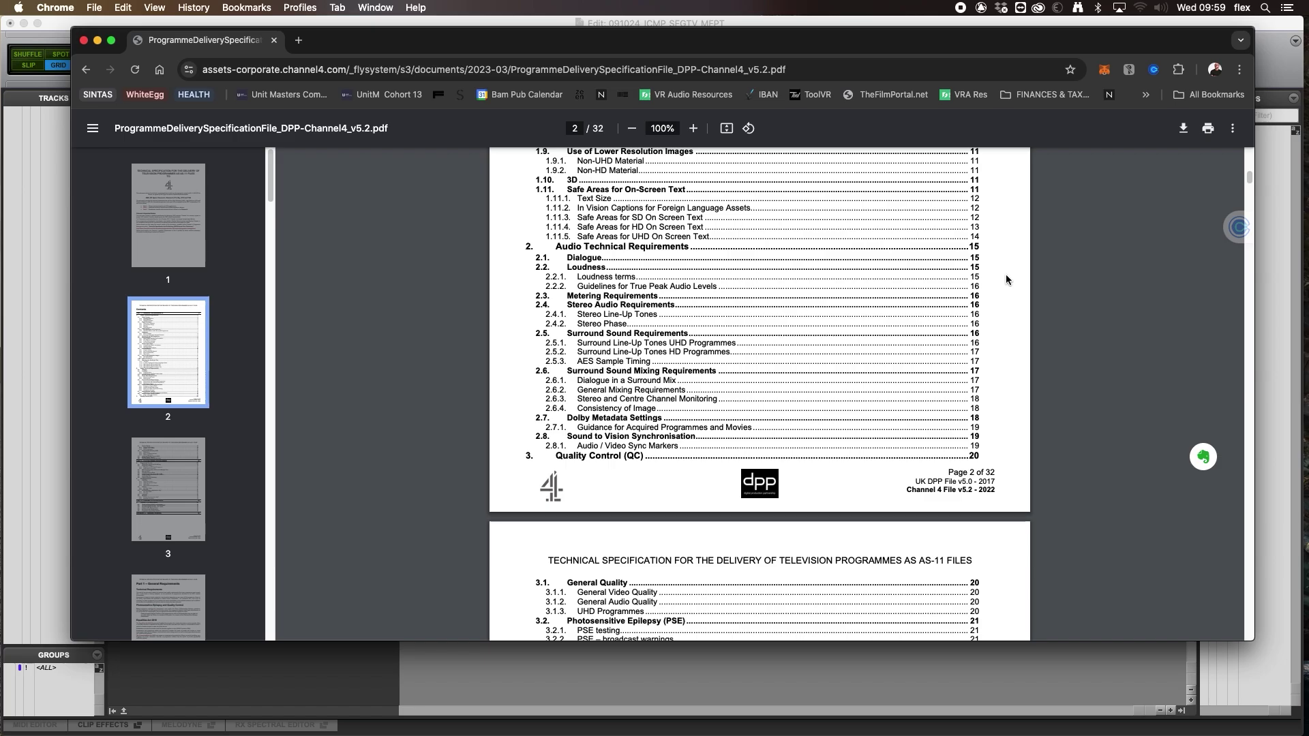
scroll(180, 355, down, 20)
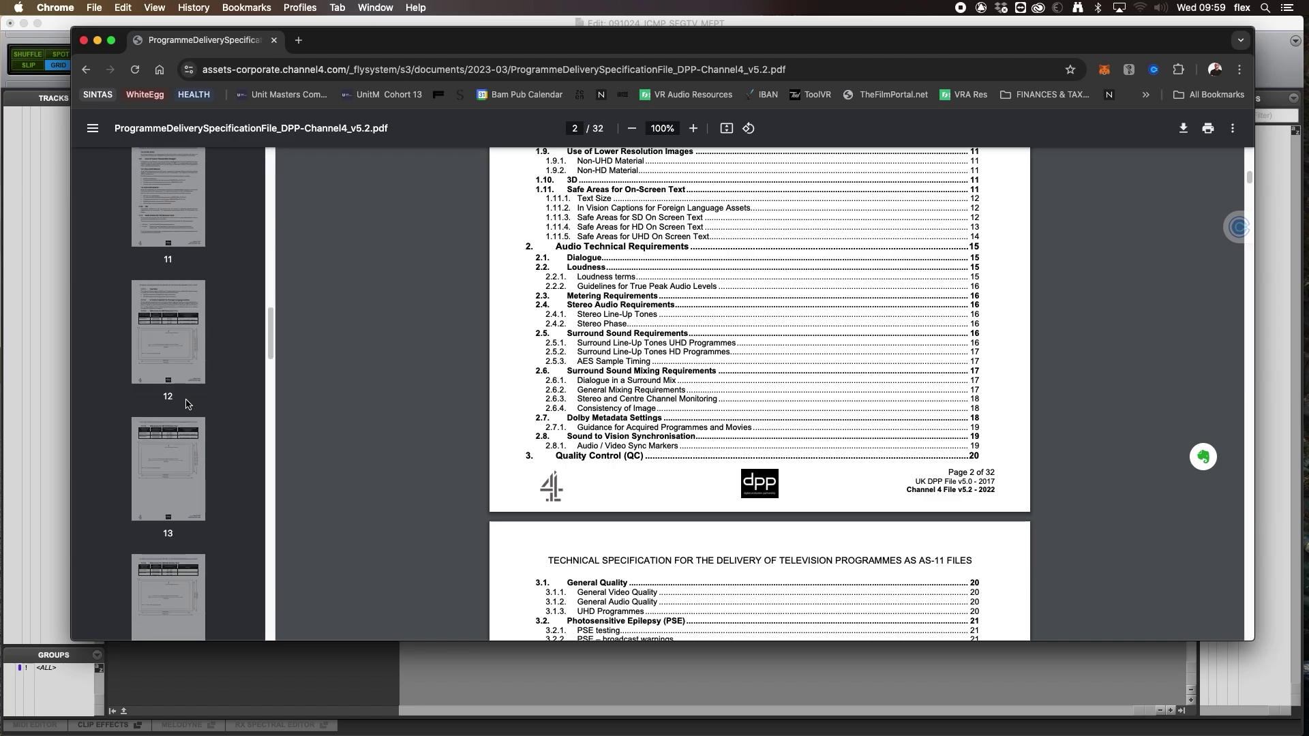
scroll(181, 355, down, 4)
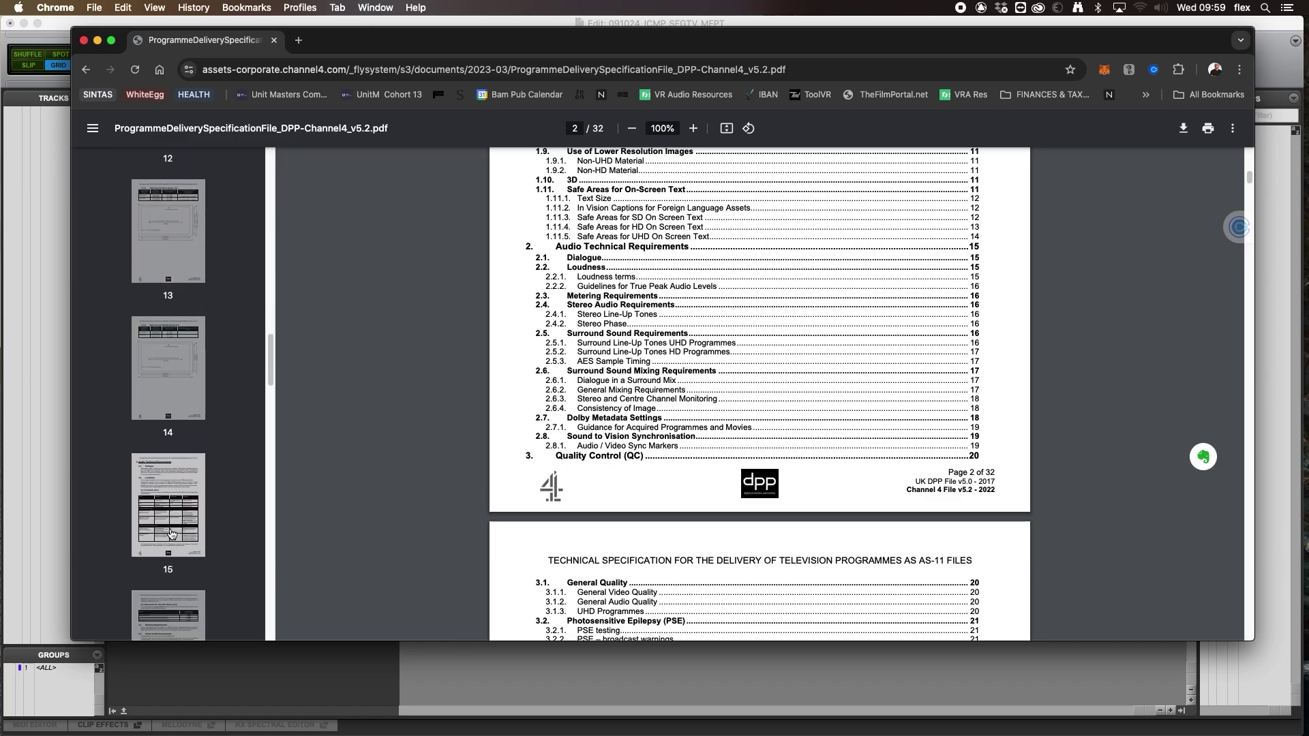
click(183, 529)
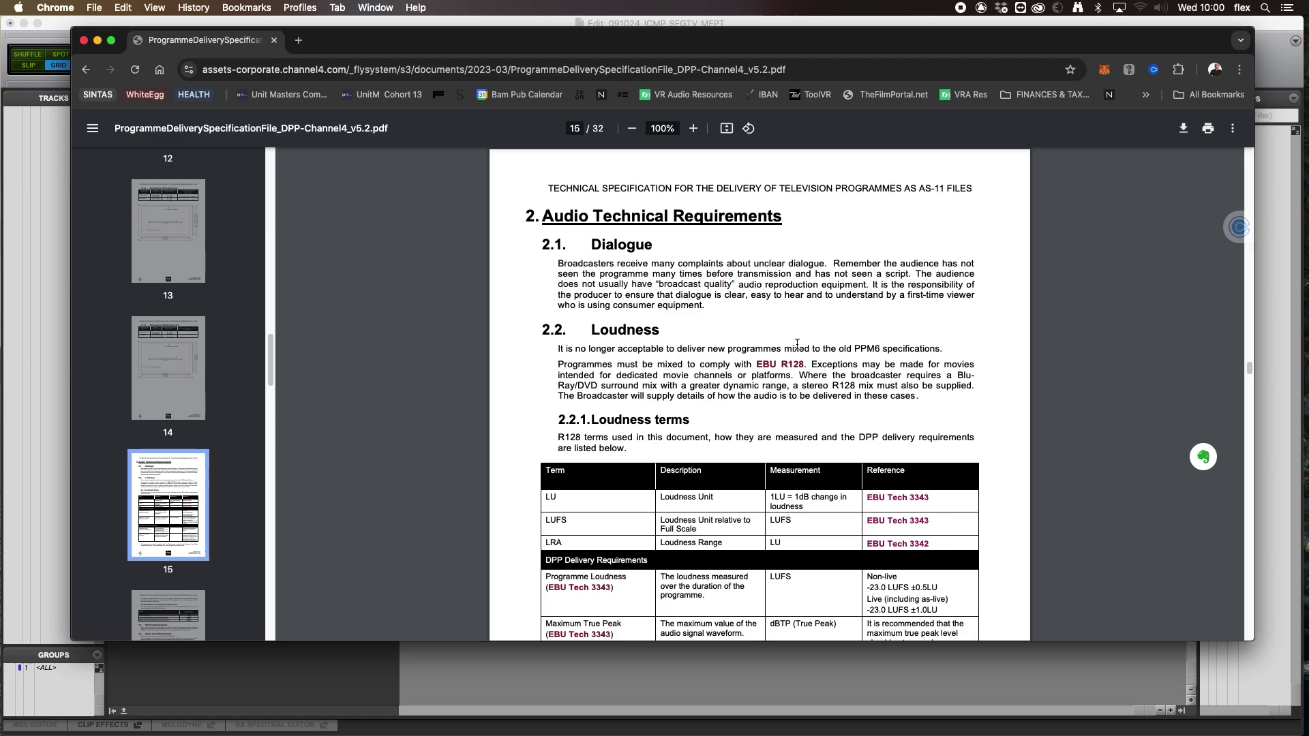
- Examine the loudness, true peak and metering requirements and the standard audio deliverables search, and switch back to Pro Tools
scroll(797, 345, down, 5)
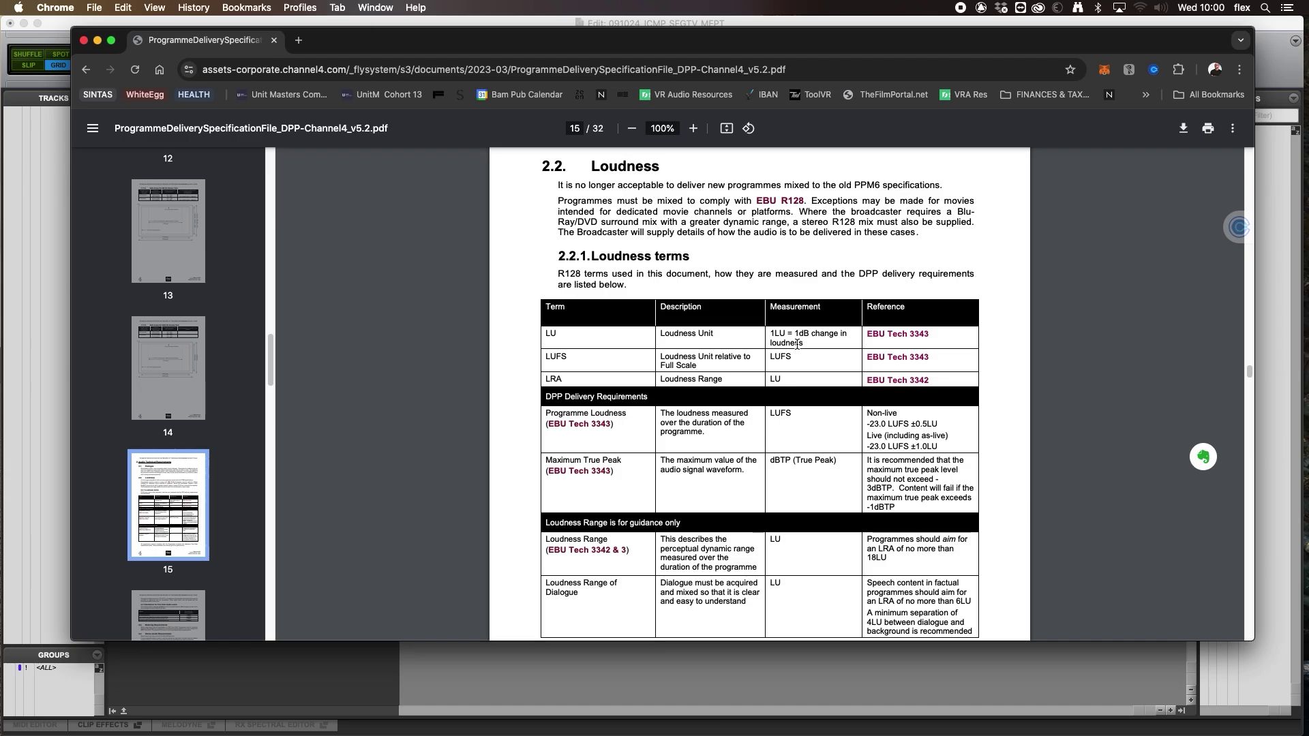
scroll(796, 344, down, 7)
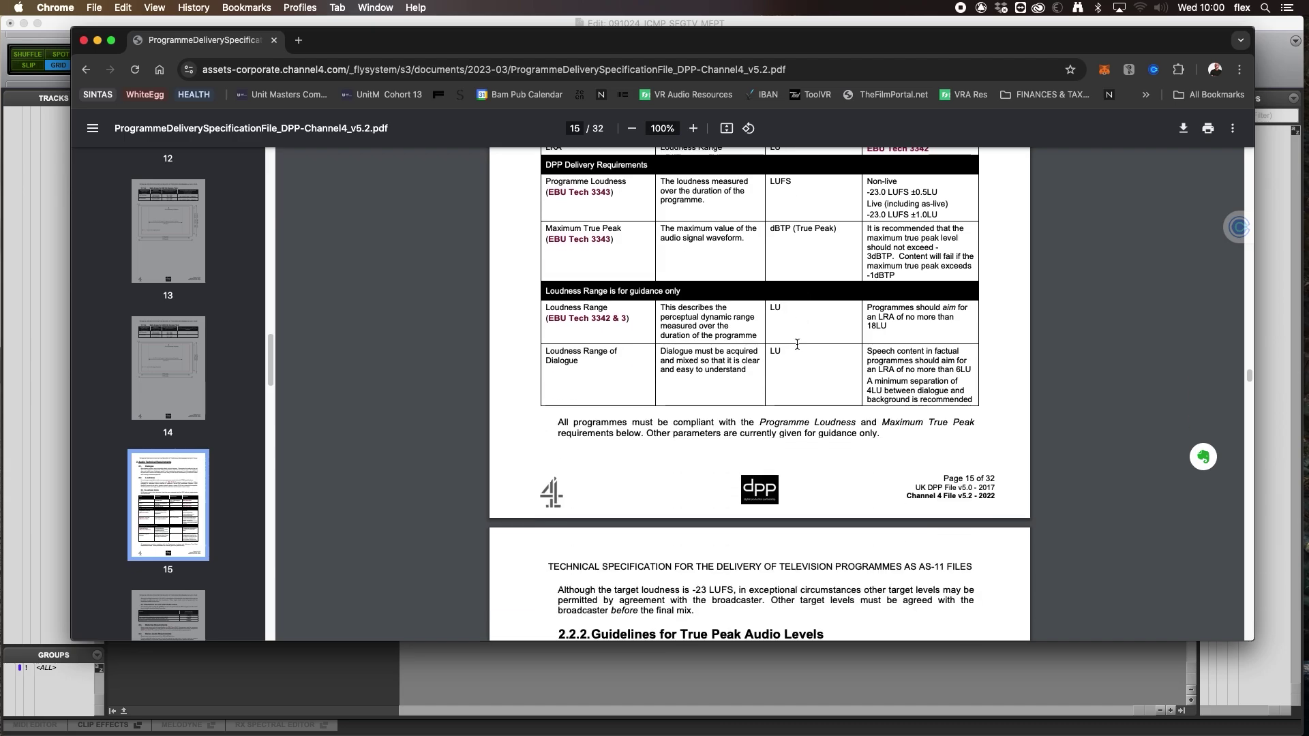
scroll(797, 345, down, 8)
scroll(797, 344, down, 3)
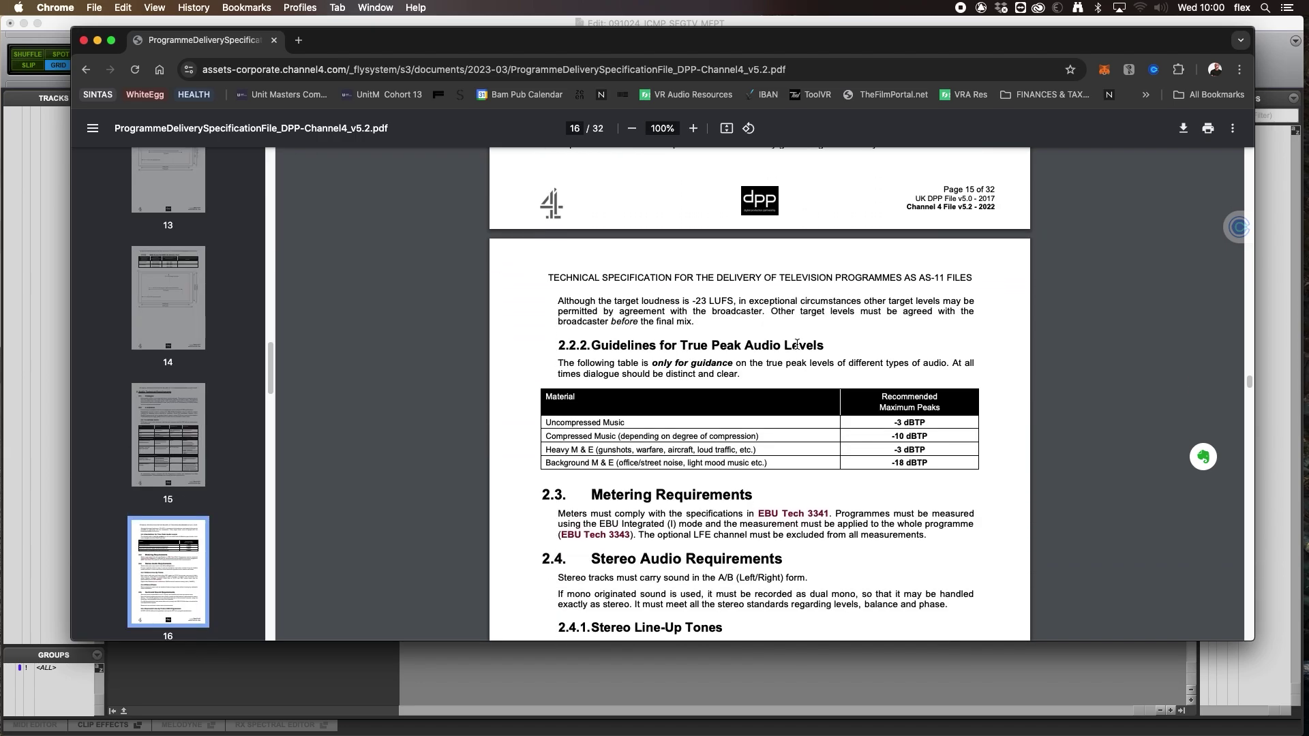
key(super+w)
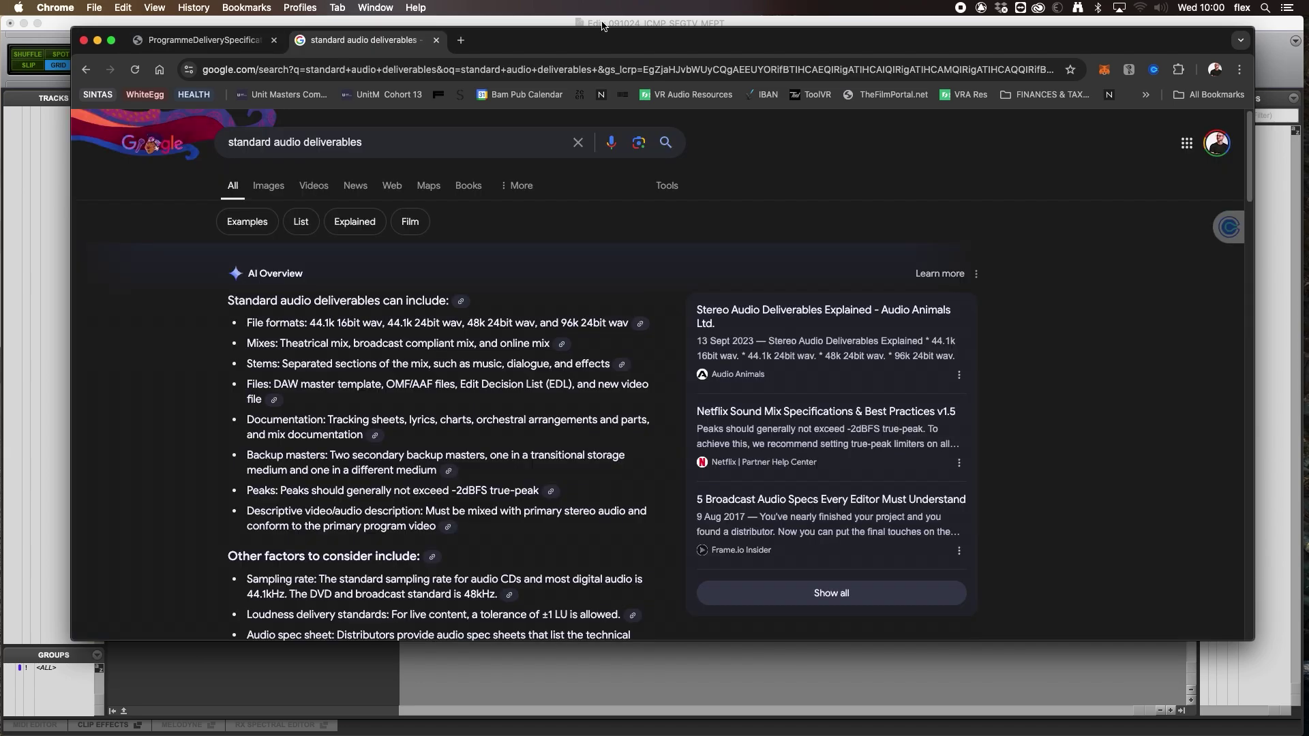
click(602, 23)
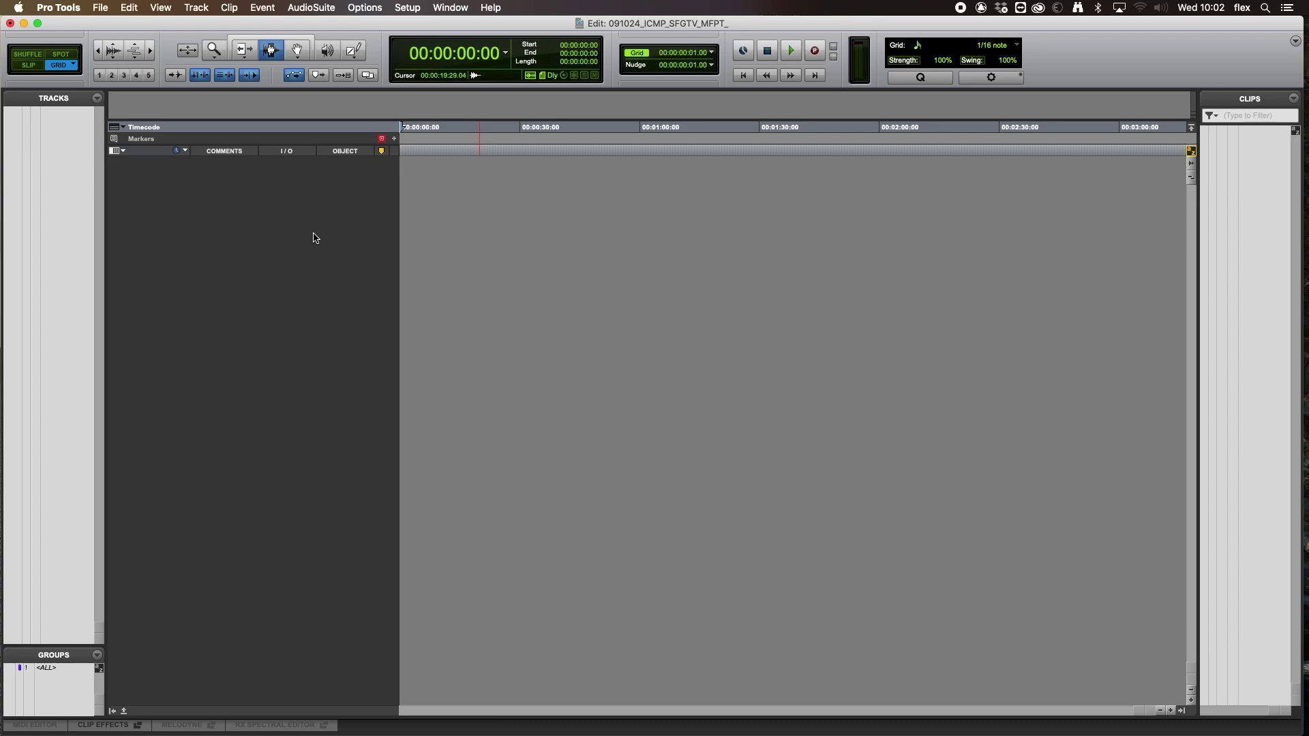
- Create two new mono audio tracks named VO
key(super+shift+n)
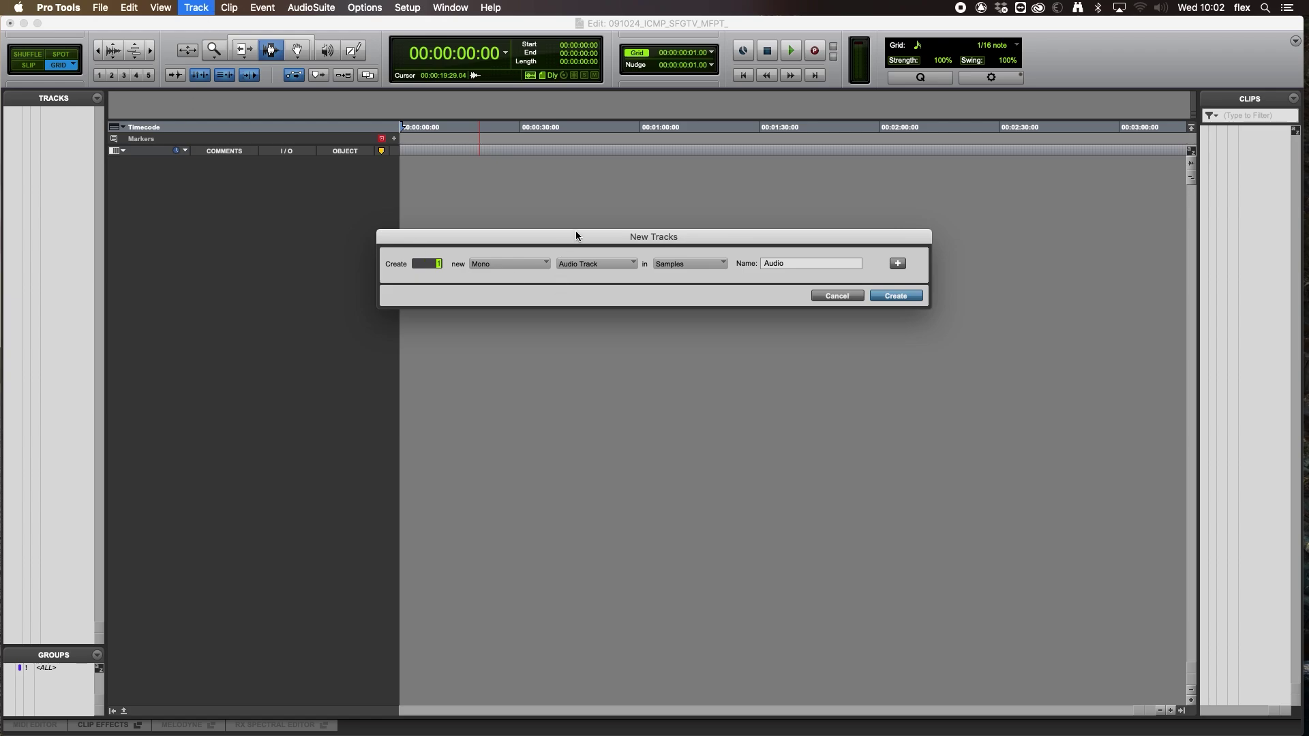
drag(568, 238, 650, 210)
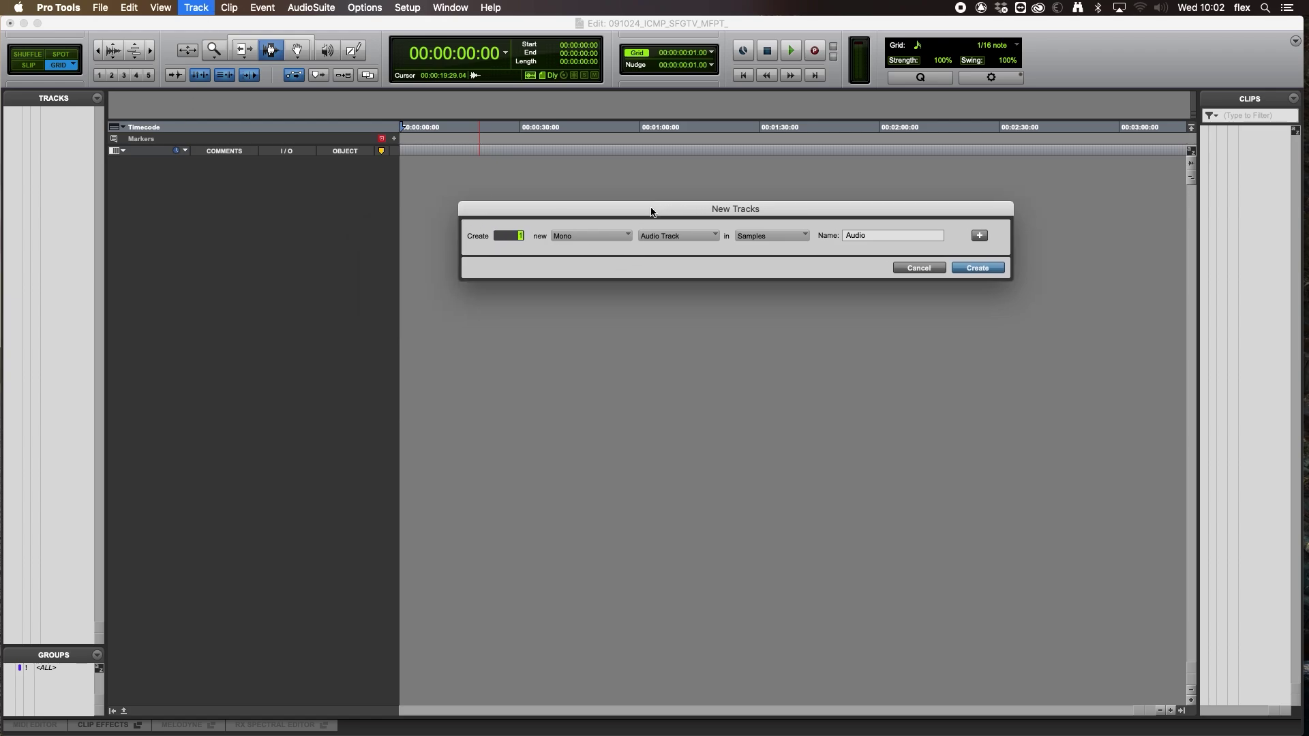
double_click(910, 238)
text(VO)
key(Return)
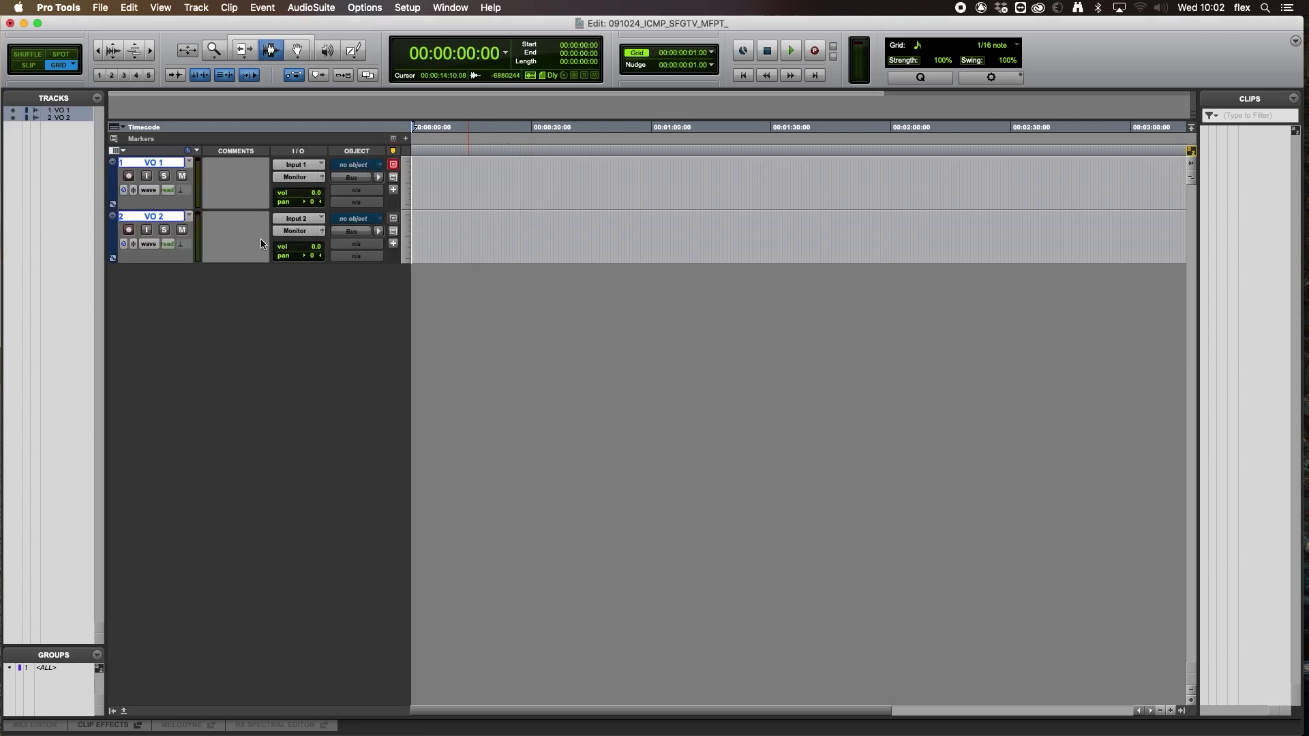
- Hide the Object and Comments columns in the Edit window's track view
click(115, 151)
click(91, 269)
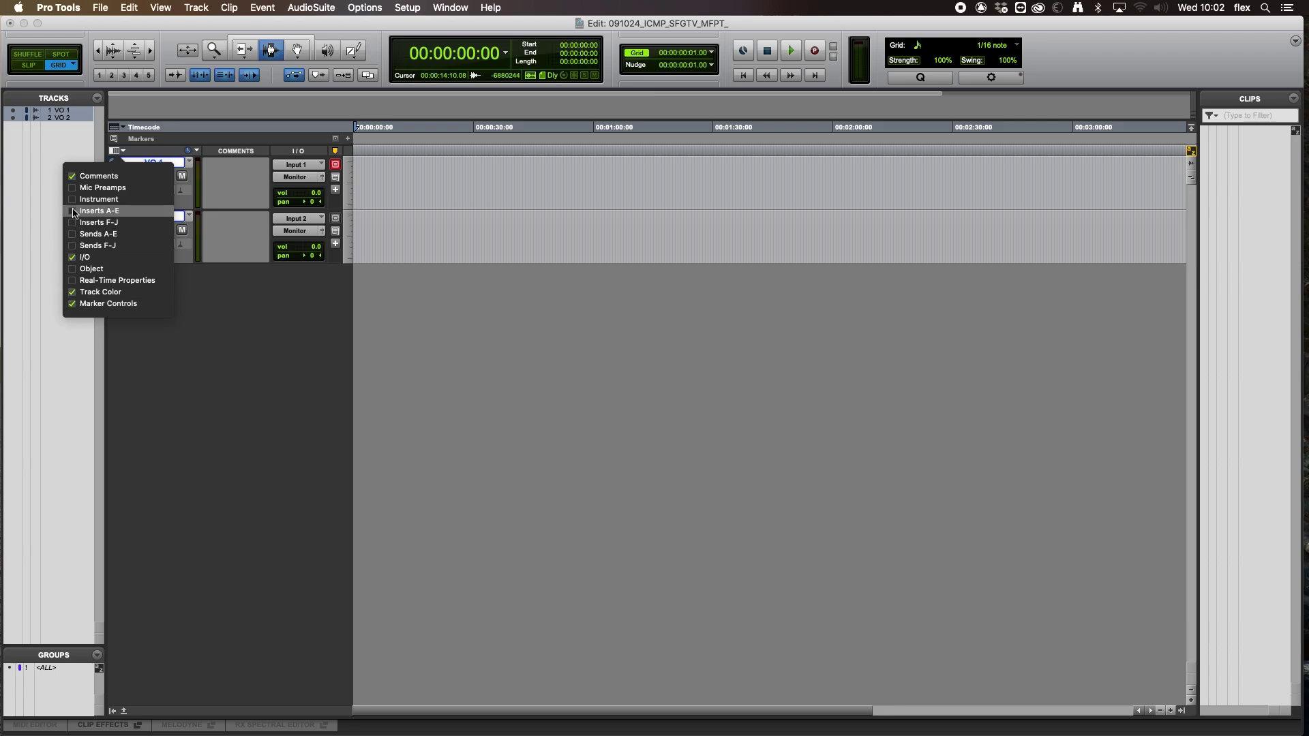
click(99, 176)
click(156, 272)
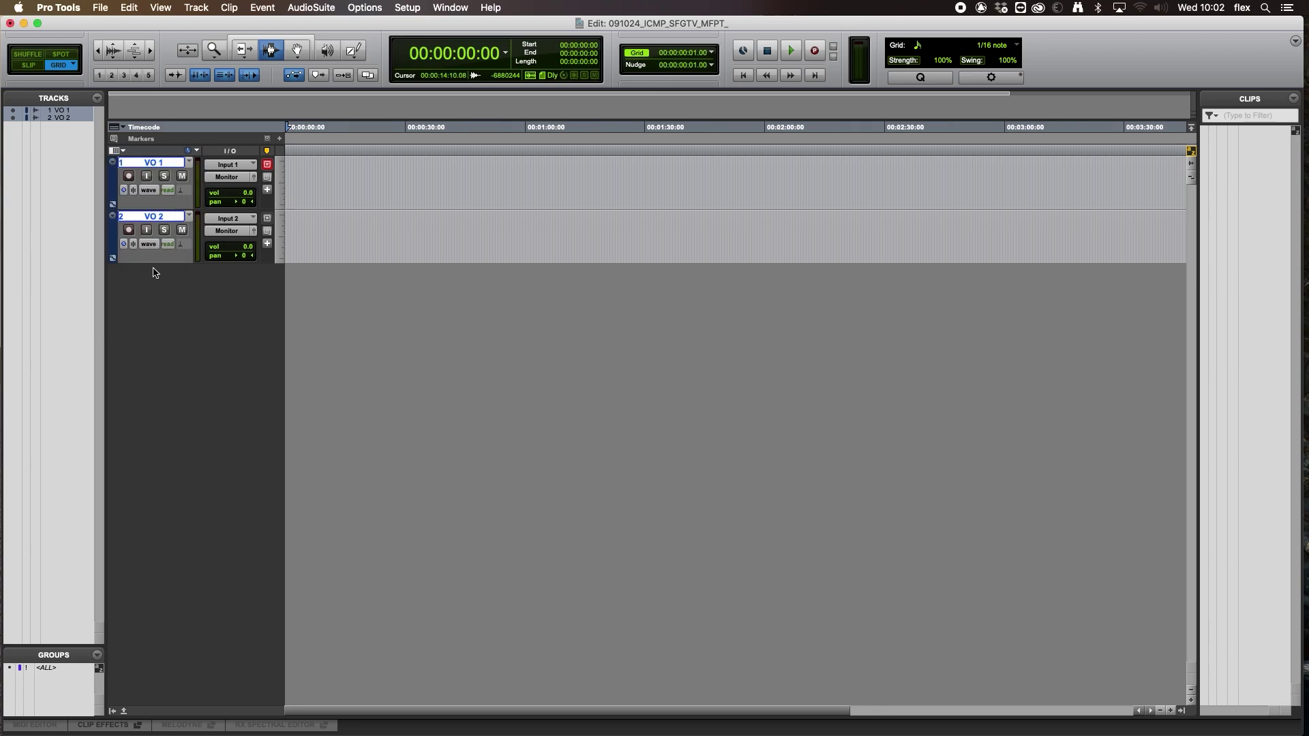
- Rename the VO 2 track as Guide VO and move it above VO 1
double_click(151, 216)
text(G)
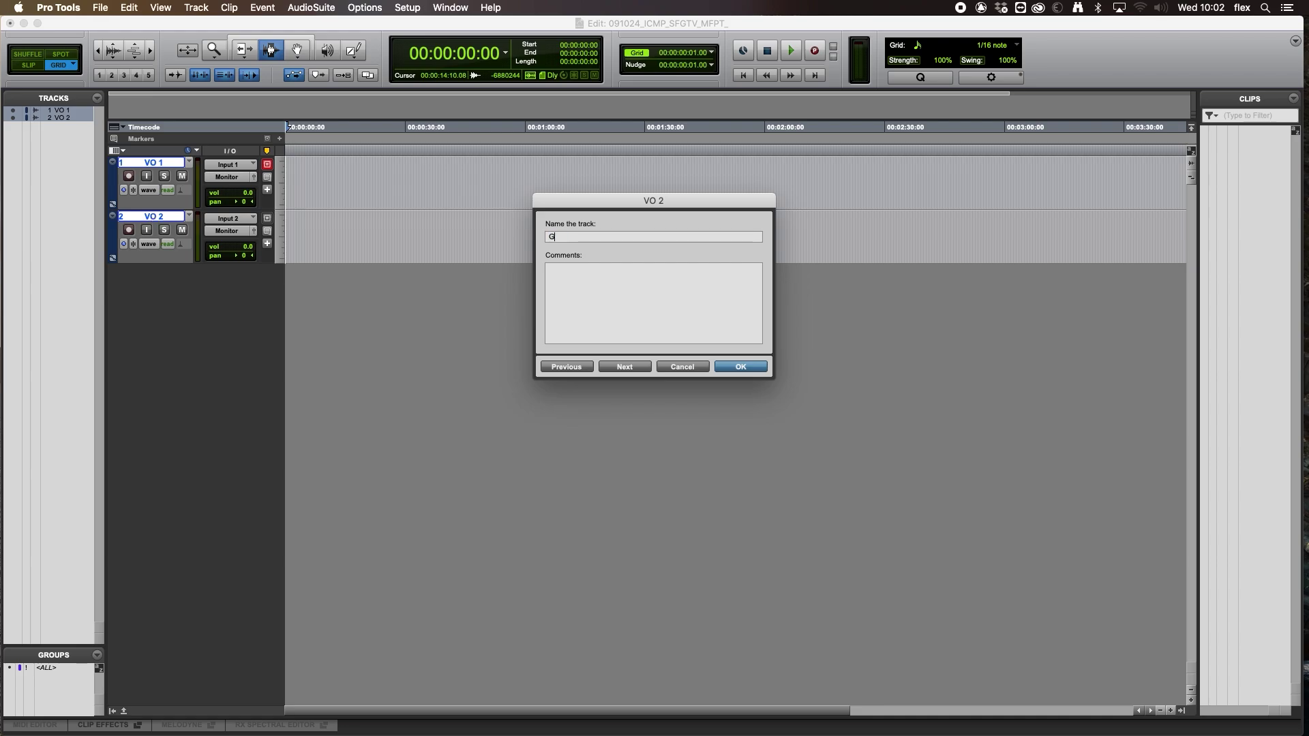
text(VO)
text(uide)
key(Return)
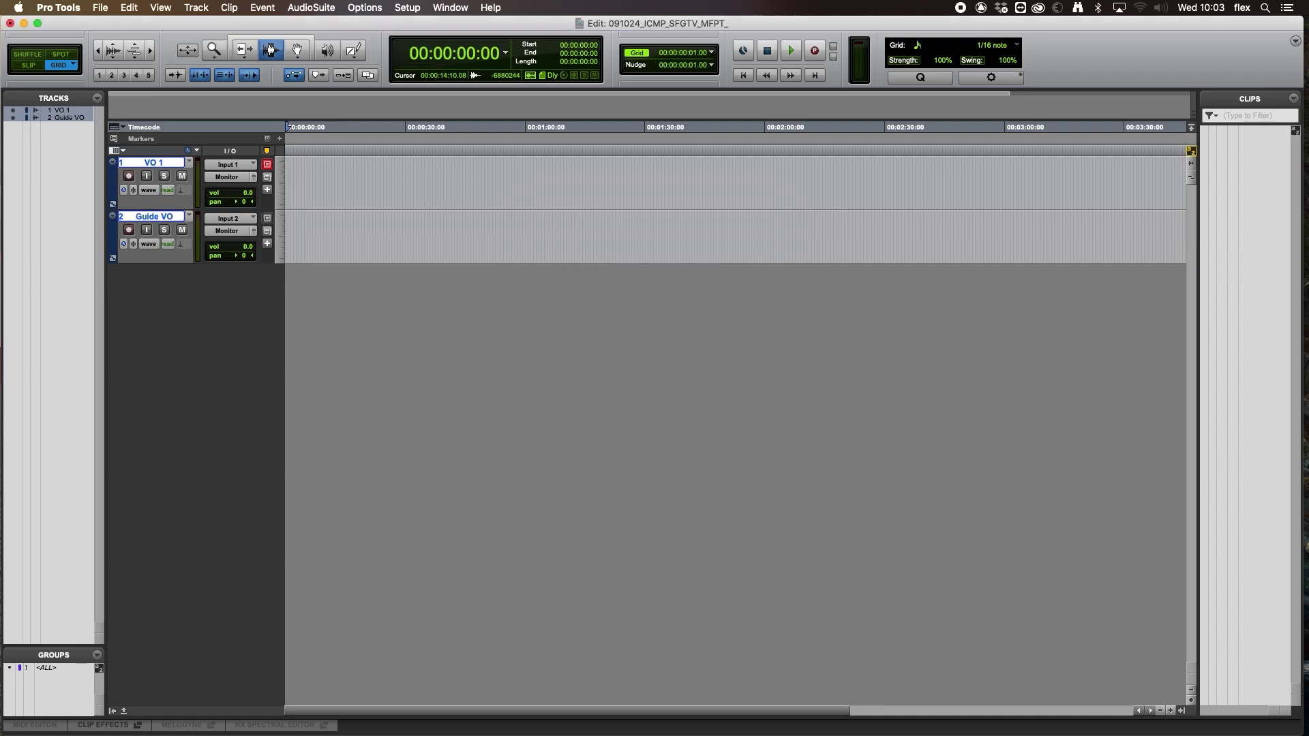
click(310, 235)
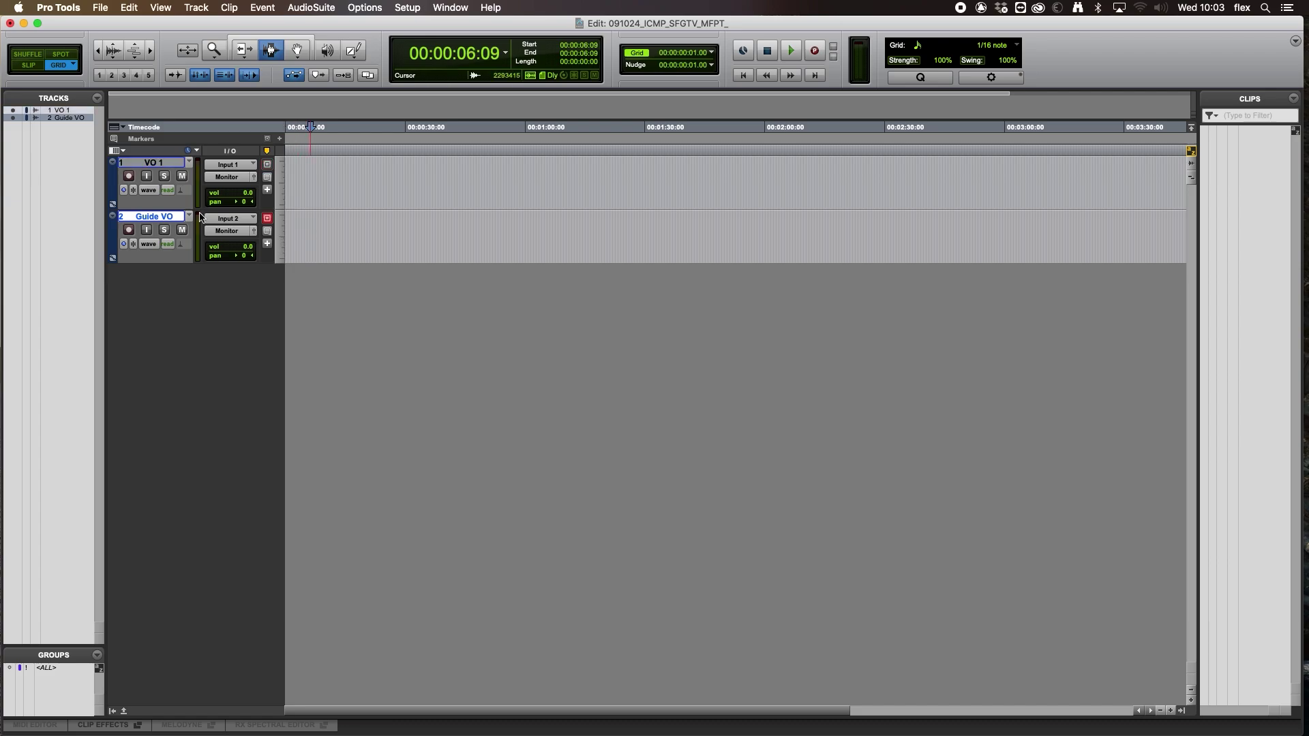
drag(169, 218, 169, 167)
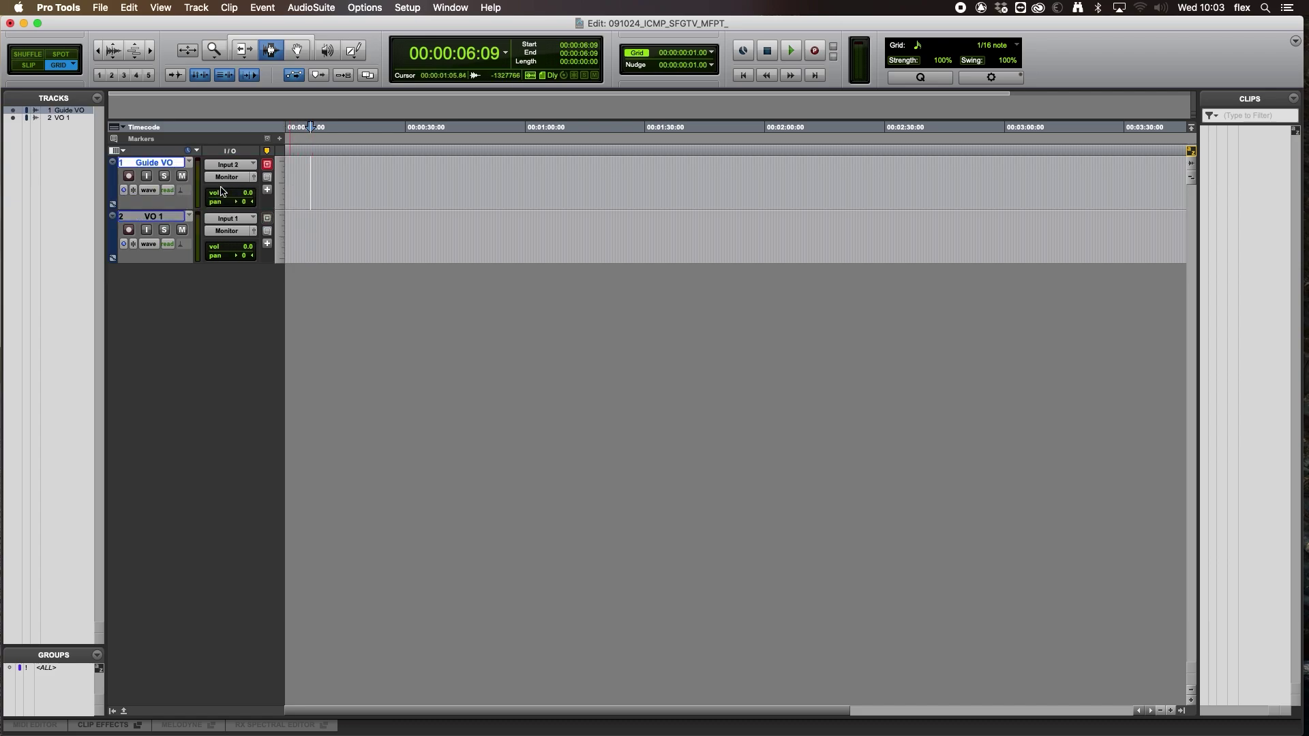
- Set the Guide VO track's automation mode to off and mute the track
click(168, 190)
click(174, 179)
click(182, 176)
click(446, 188)
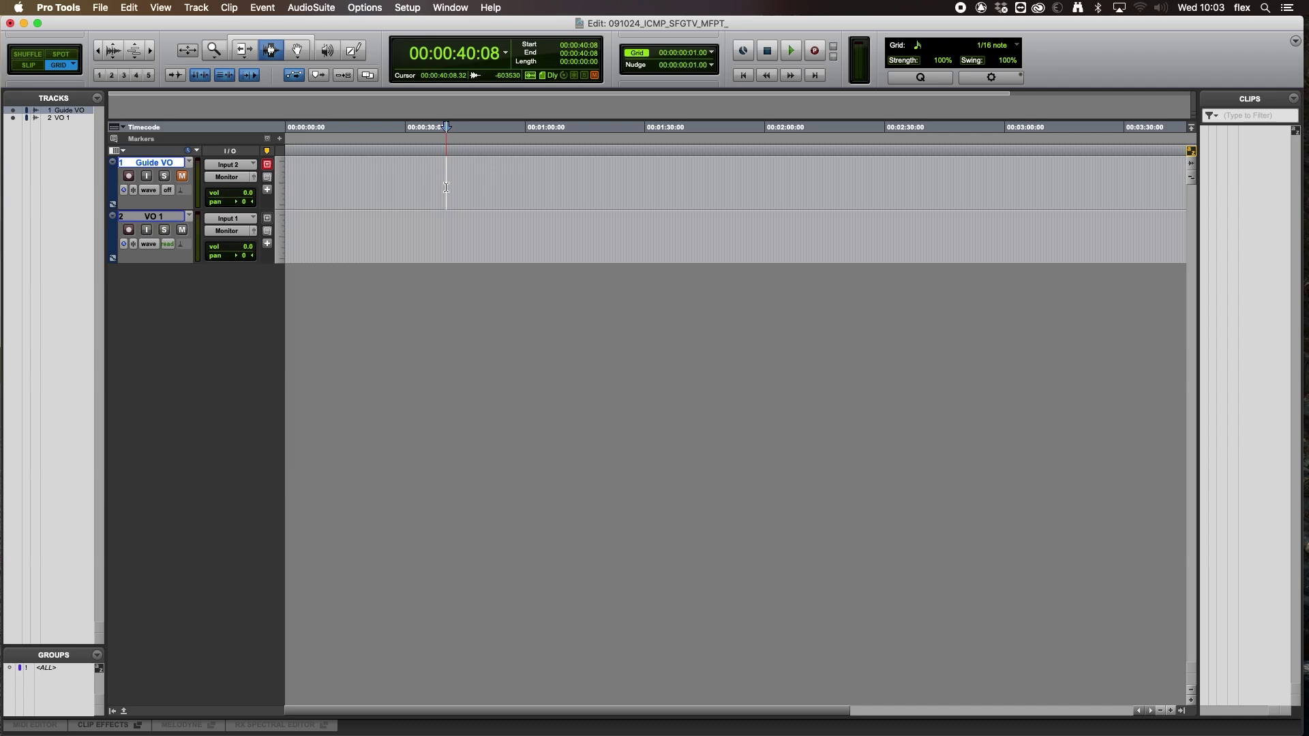
- Create four mono audio tracks named Dial below the VO 1 track
click(173, 220)
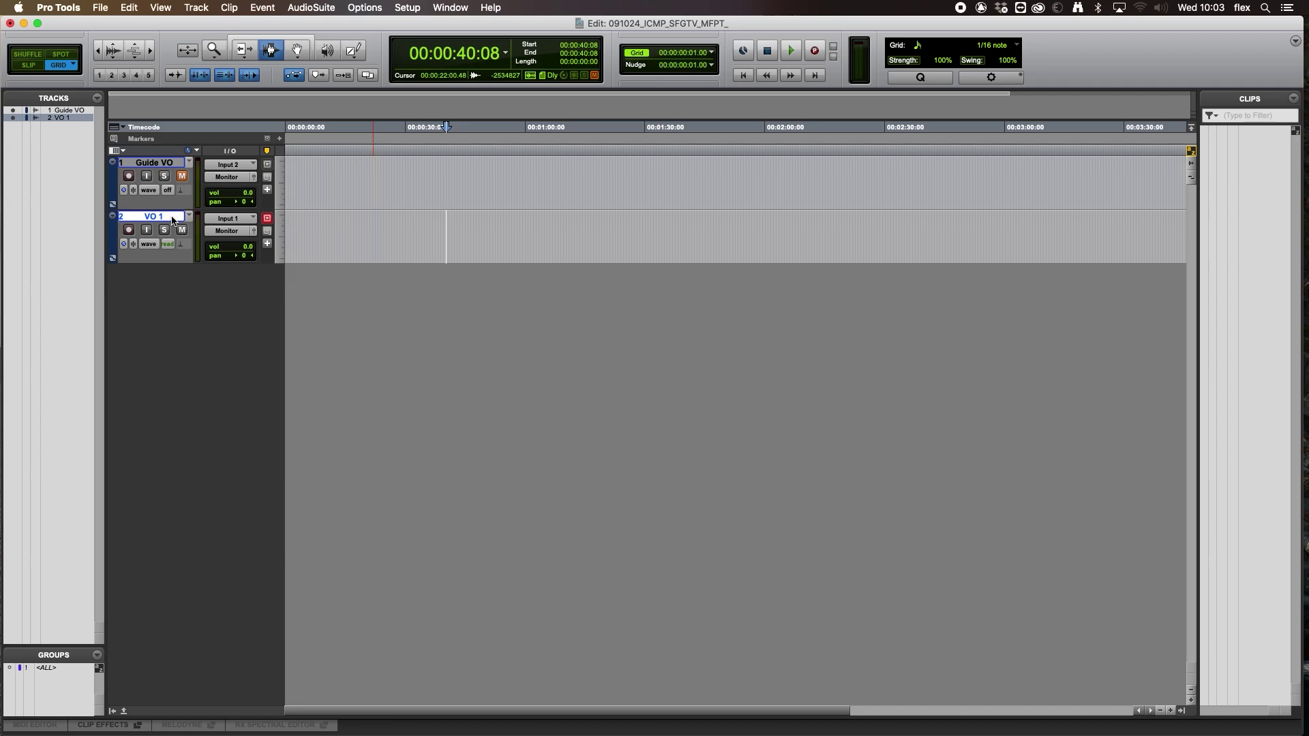
key(super+shift+n)
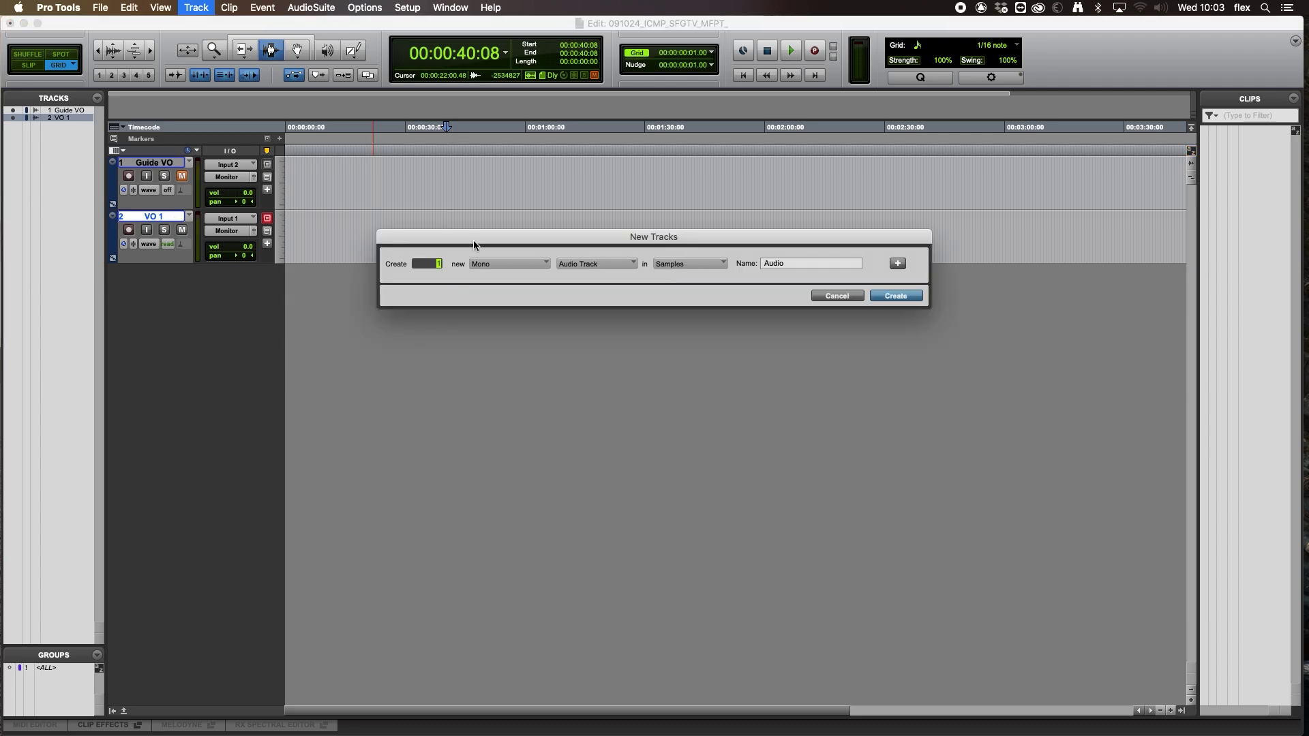
drag(476, 244, 522, 265)
text(4)
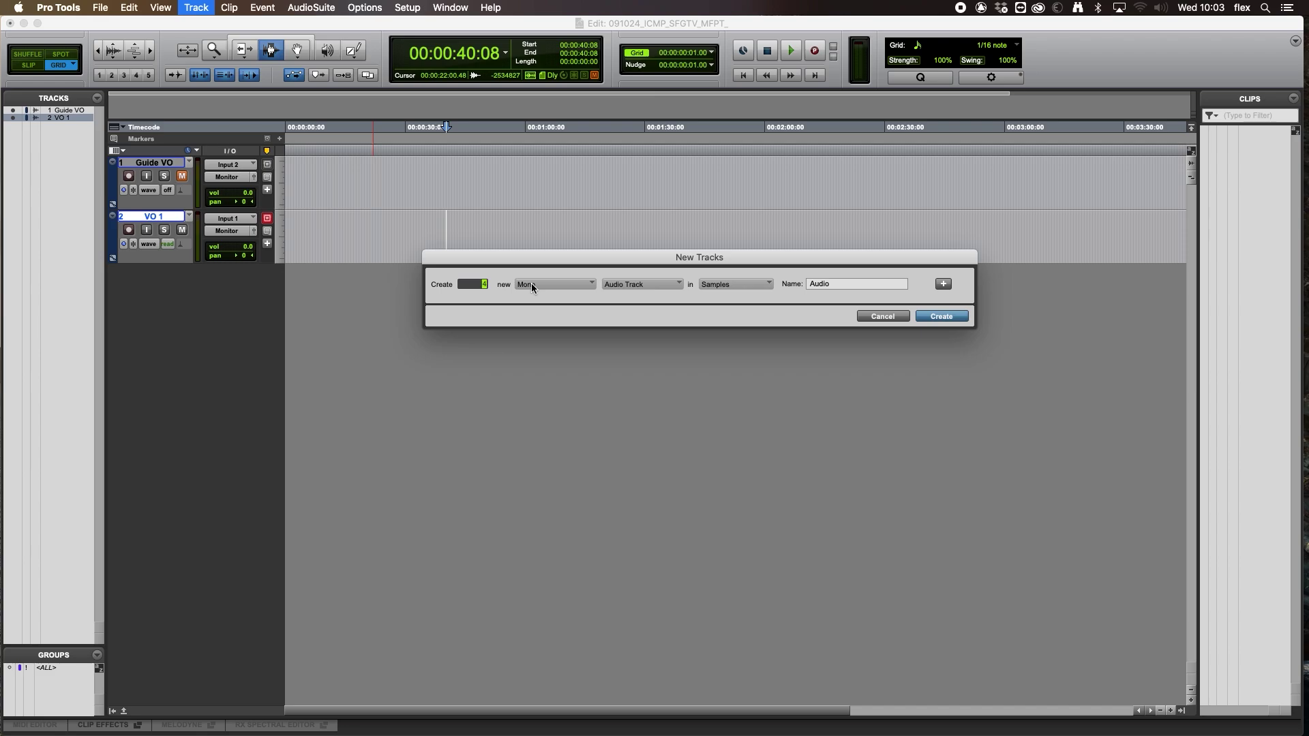
key(Tab)
text(Dial)
key(BackSpace)
key(BackSpace)
key(BackSpace)
text(ial)
key(Return)
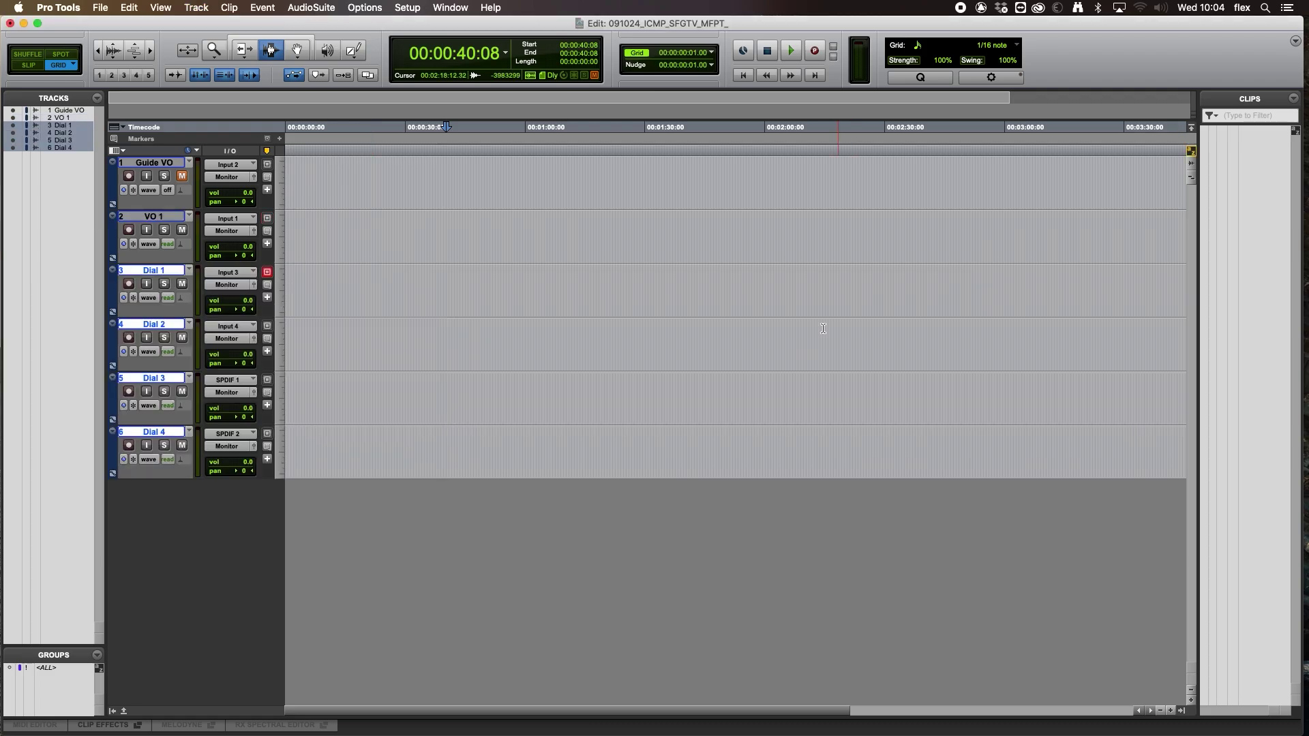
- Colour the Guide VO track amber and the VO 1 track light blue
double_click(114, 189)
click(687, 481)
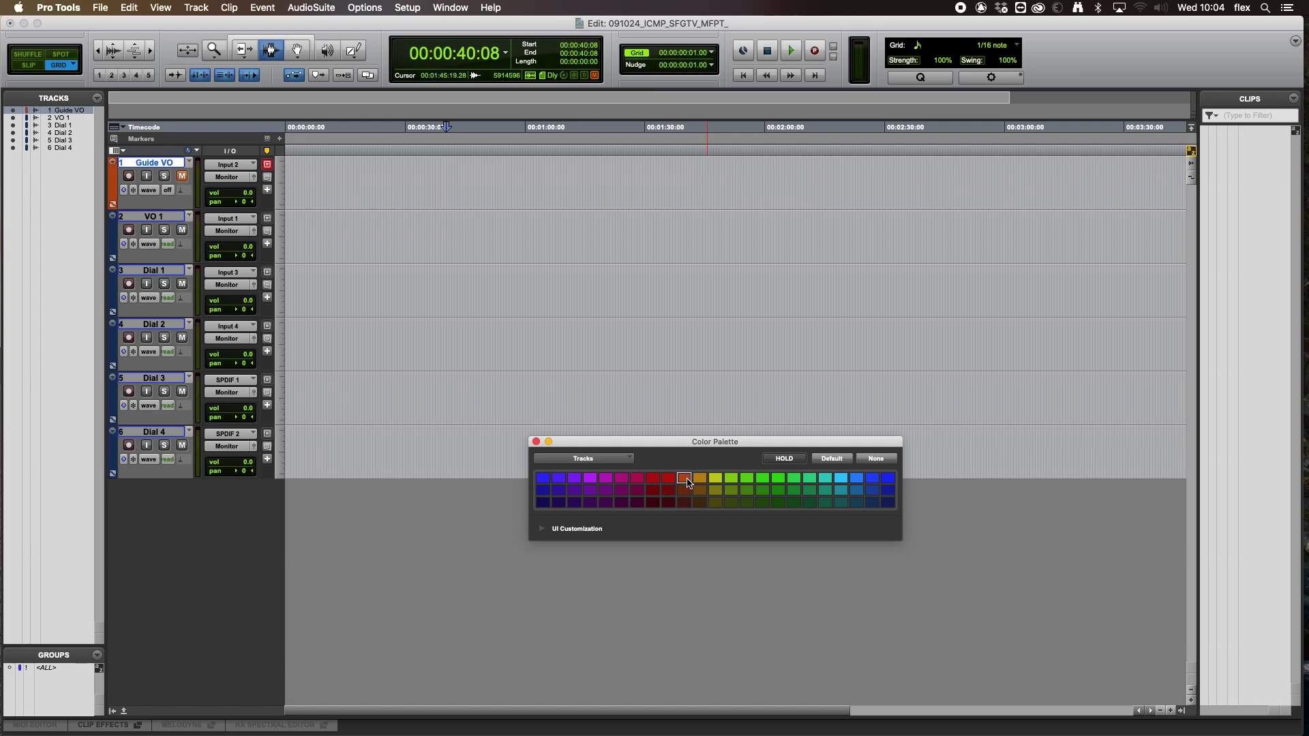
click(702, 482)
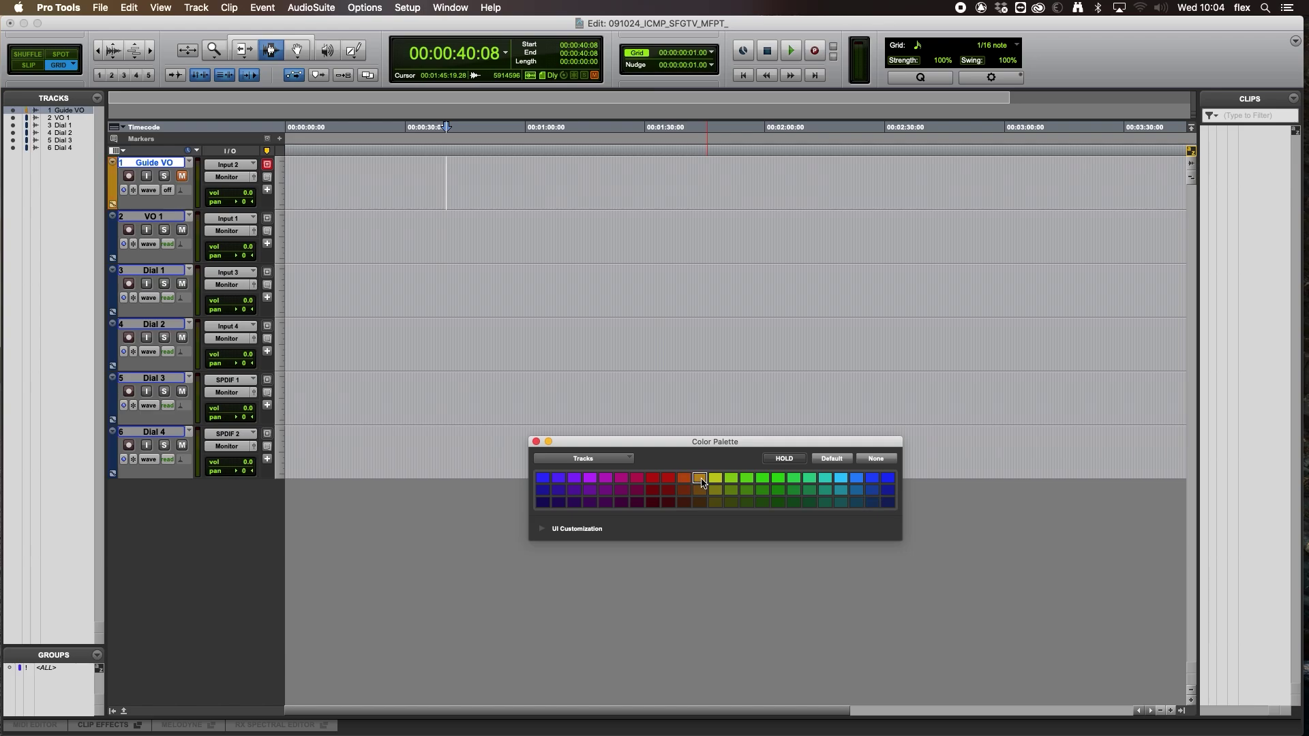
click(150, 217)
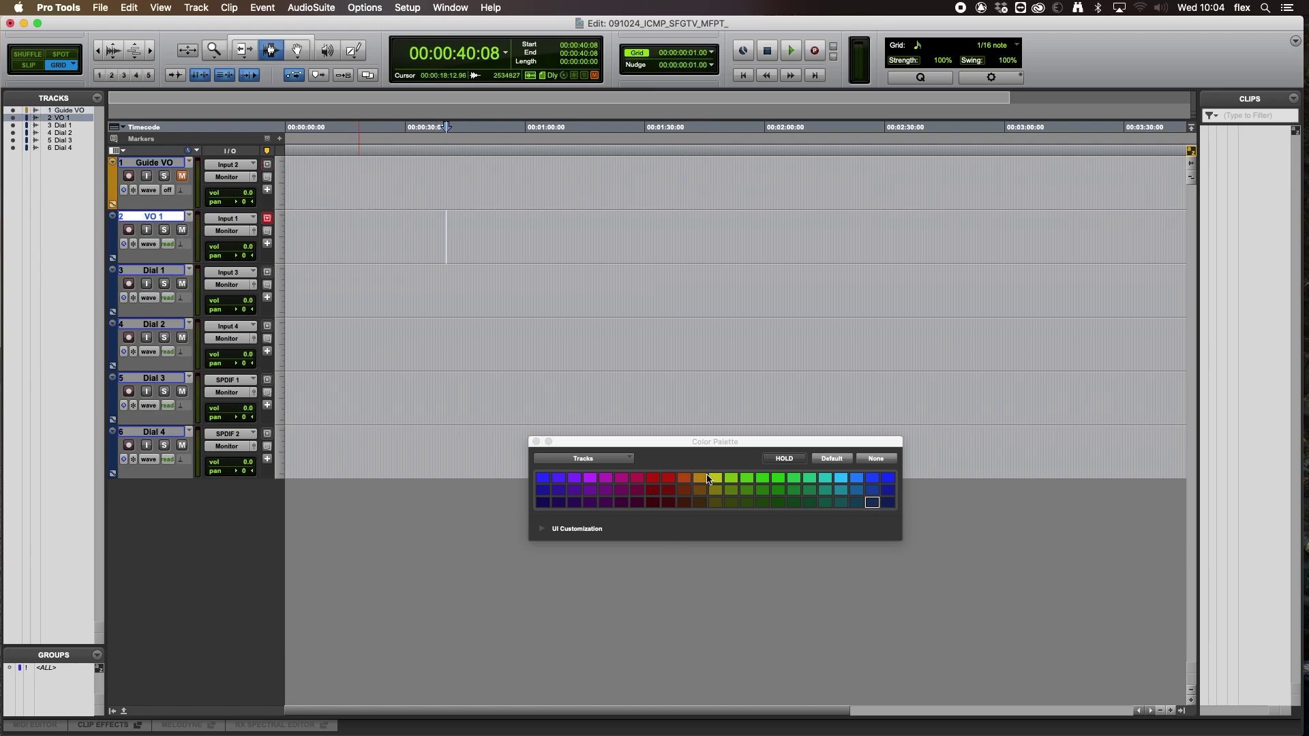
click(839, 480)
- Colour the tracks Dial 1 to Dial 4 magenta and close the Color Palette
click(144, 271)
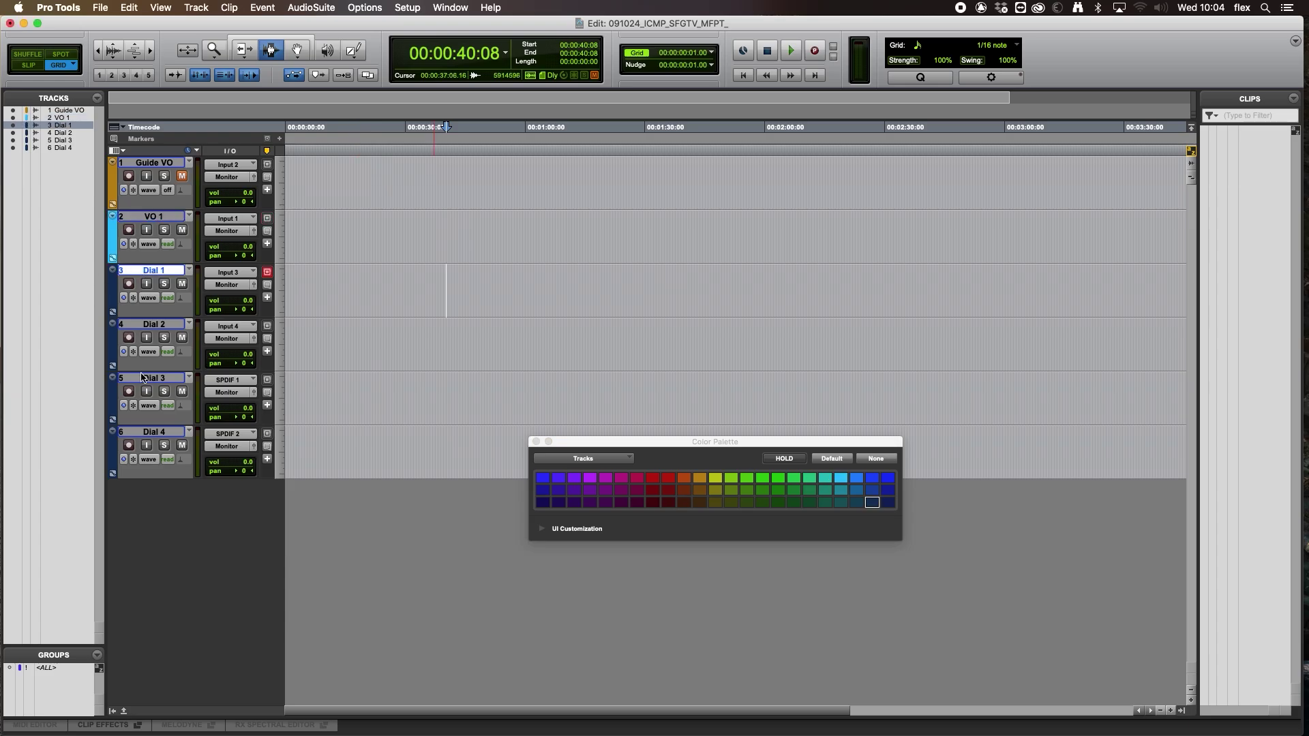
shift+click(153, 431)
click(623, 480)
drag(640, 447, 767, 472)
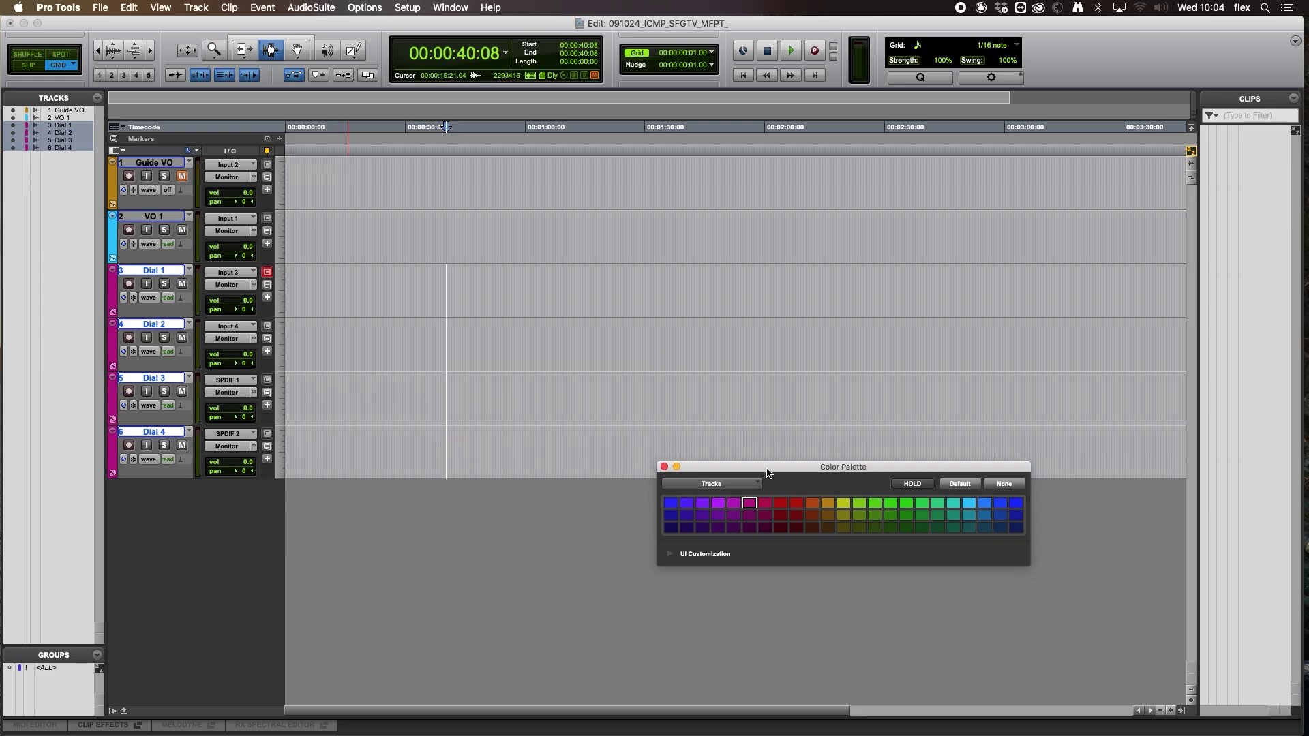
drag(768, 472, 797, 506)
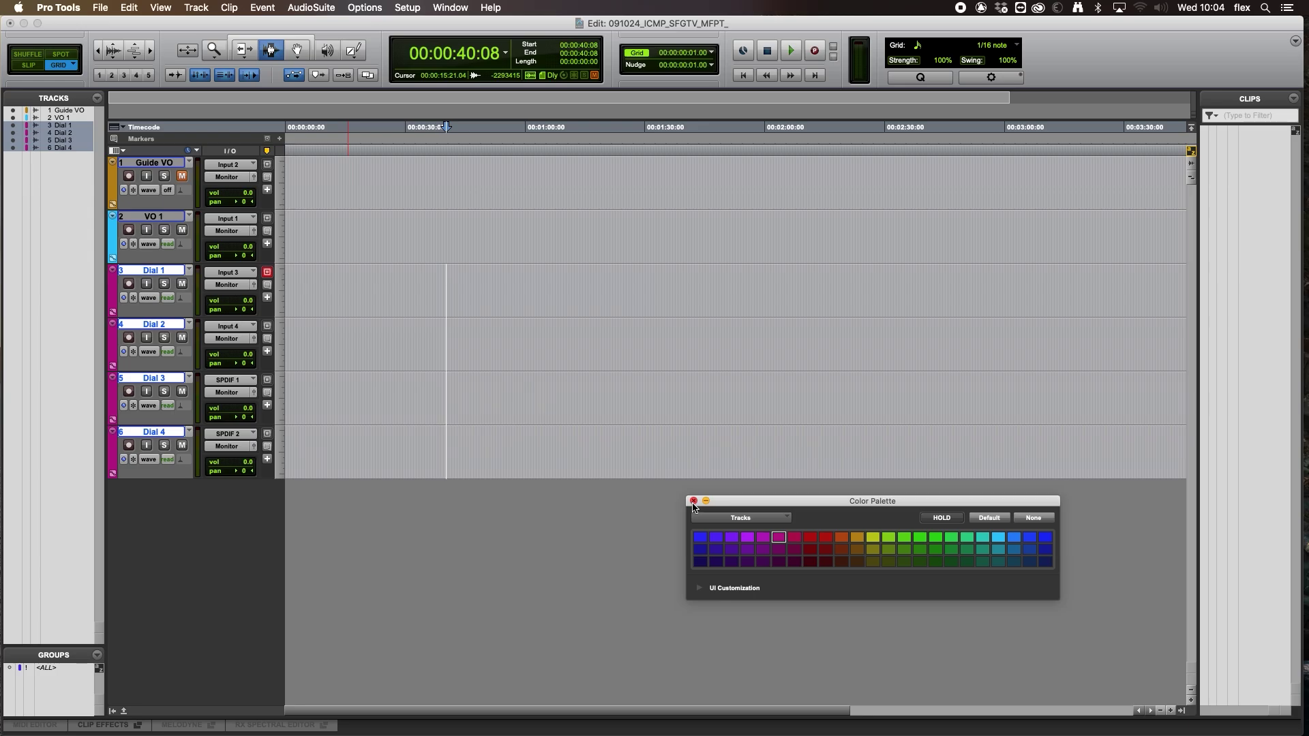
click(693, 501)
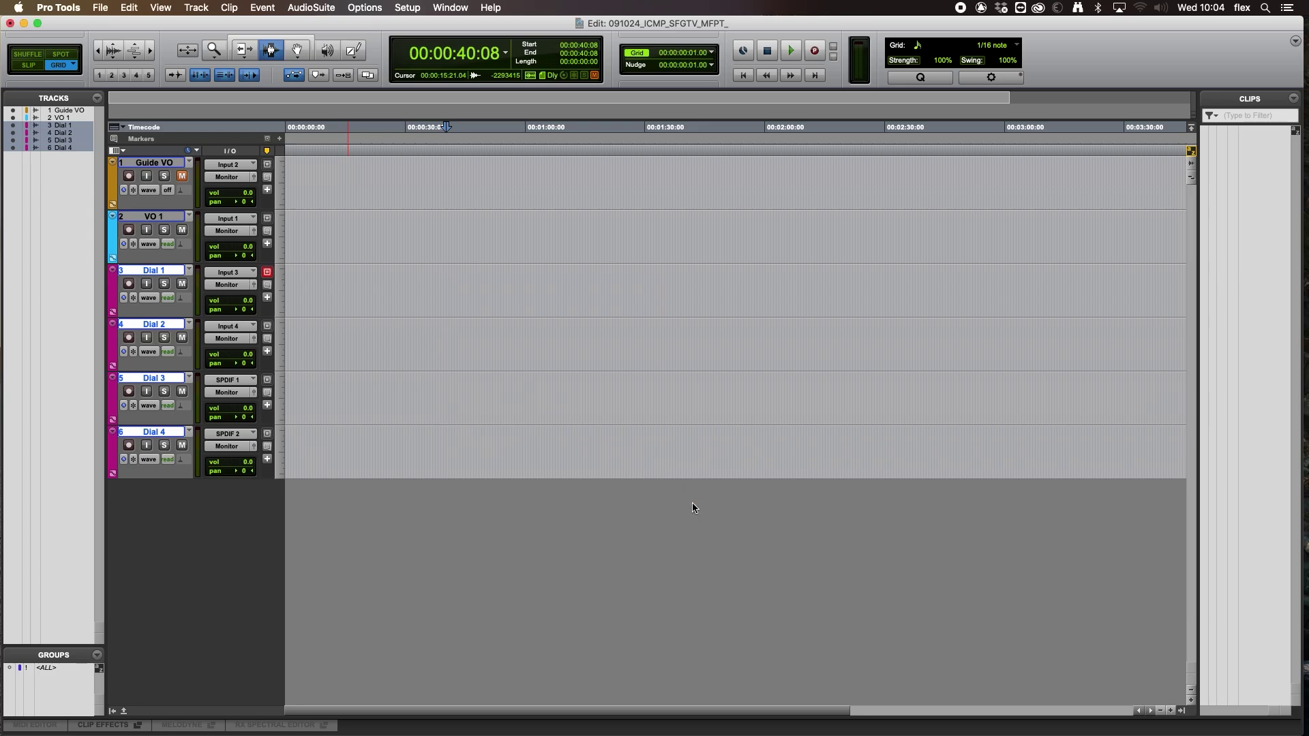
- Create four mono and four stereo audio tracks named Fx in one operation
key(super+shift+n)
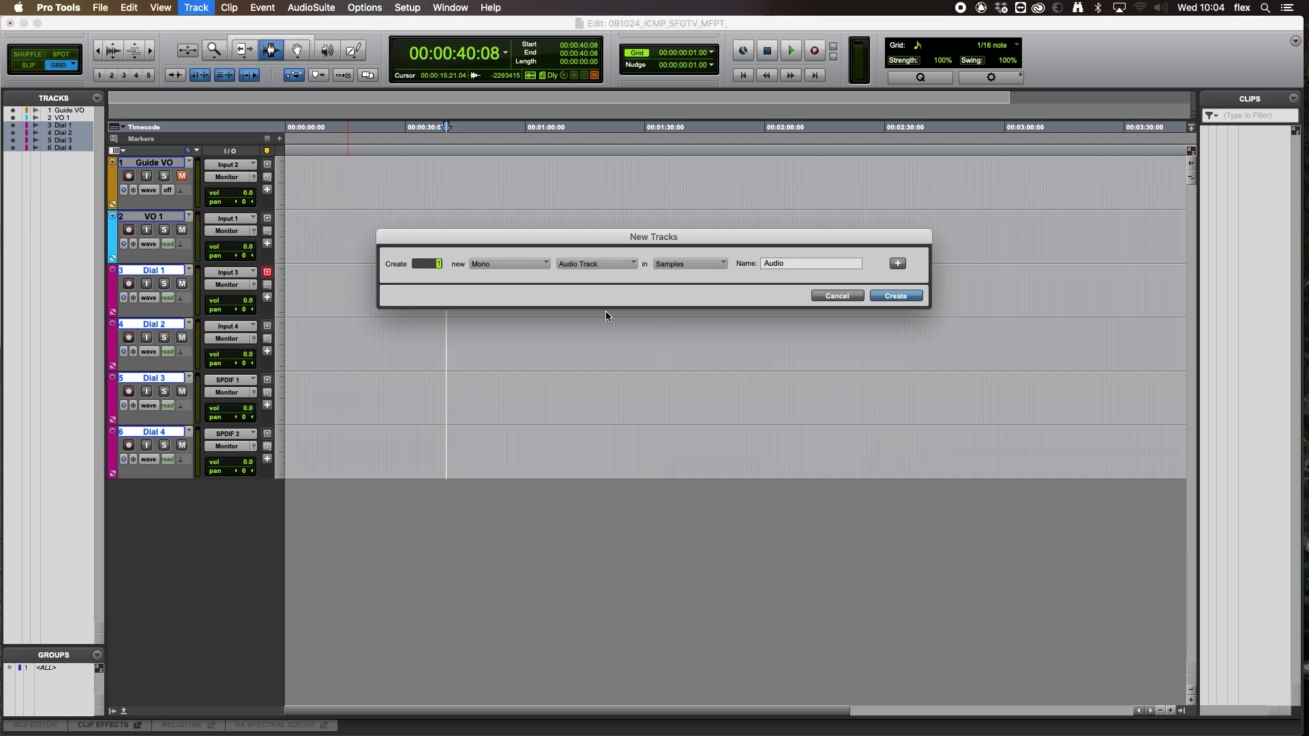
double_click(799, 266)
text(4)
key(BackSpace)
text(Fx)
double_click(422, 264)
text(4)
click(897, 265)
click(530, 285)
click(529, 297)
click(796, 286)
text(Fx)
click(919, 322)
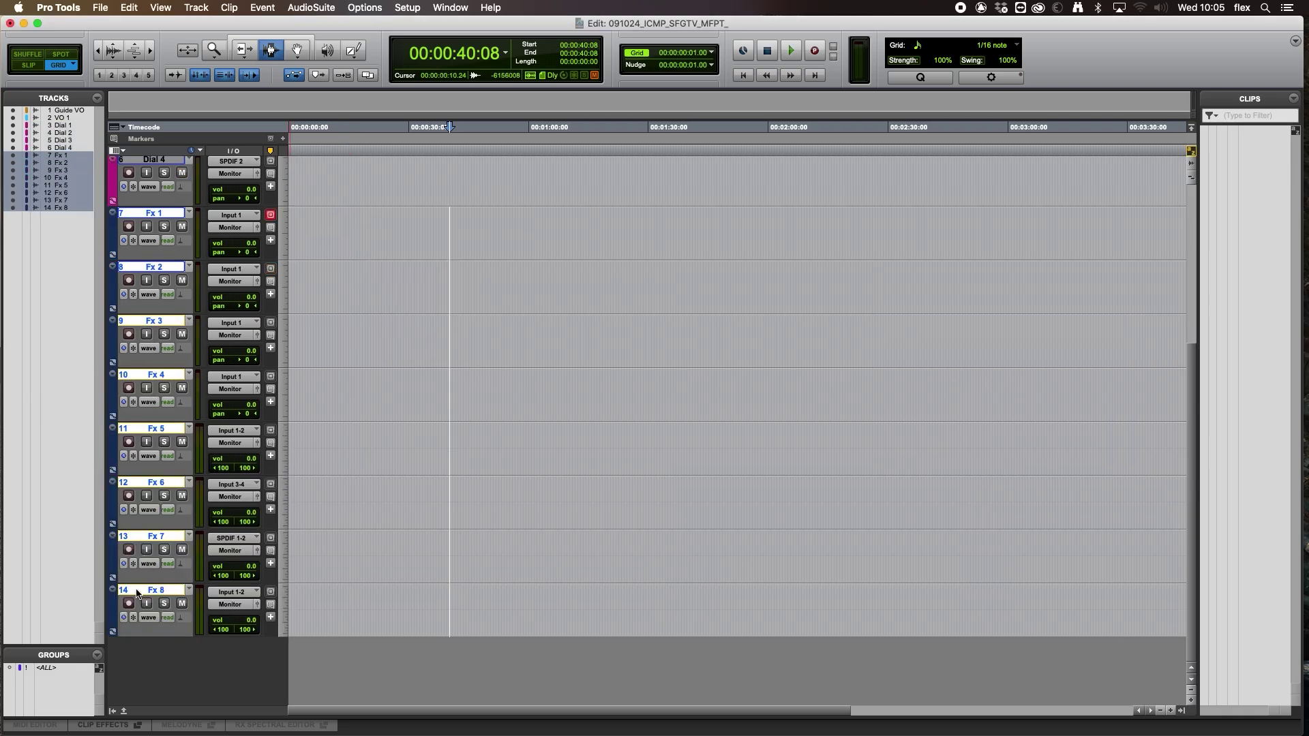
- Colour all eight Fx tracks red and close the Color Palette
double_click(113, 234)
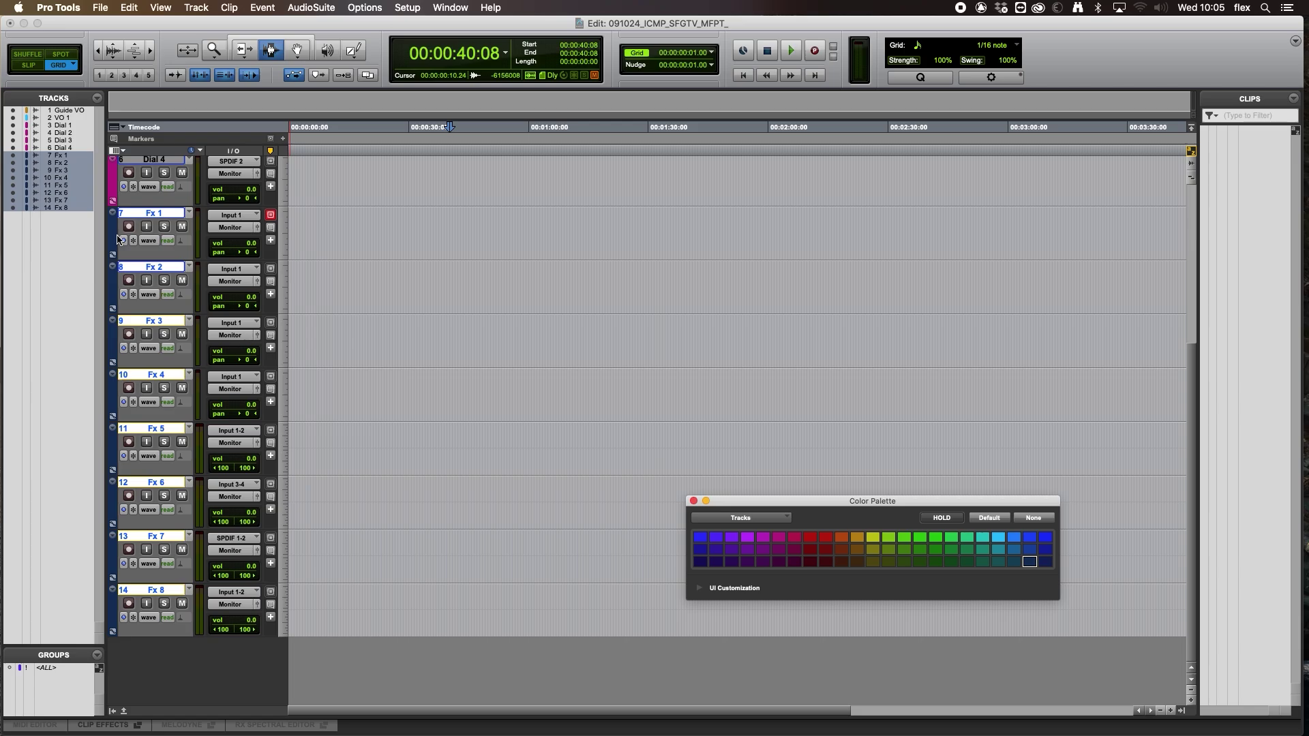
click(825, 537)
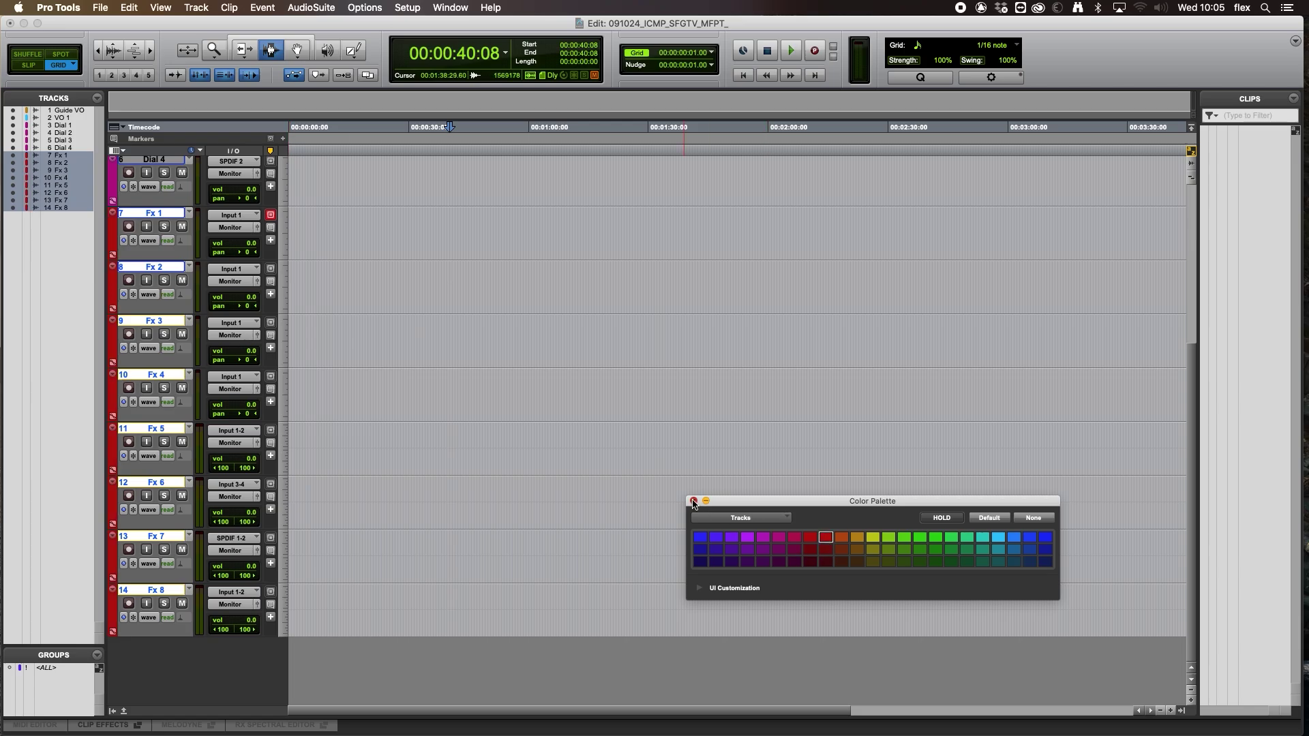
click(693, 502)
- Create two stereo audio tracks named Atmos below the Fx tracks
scroll(384, 484, up, 5)
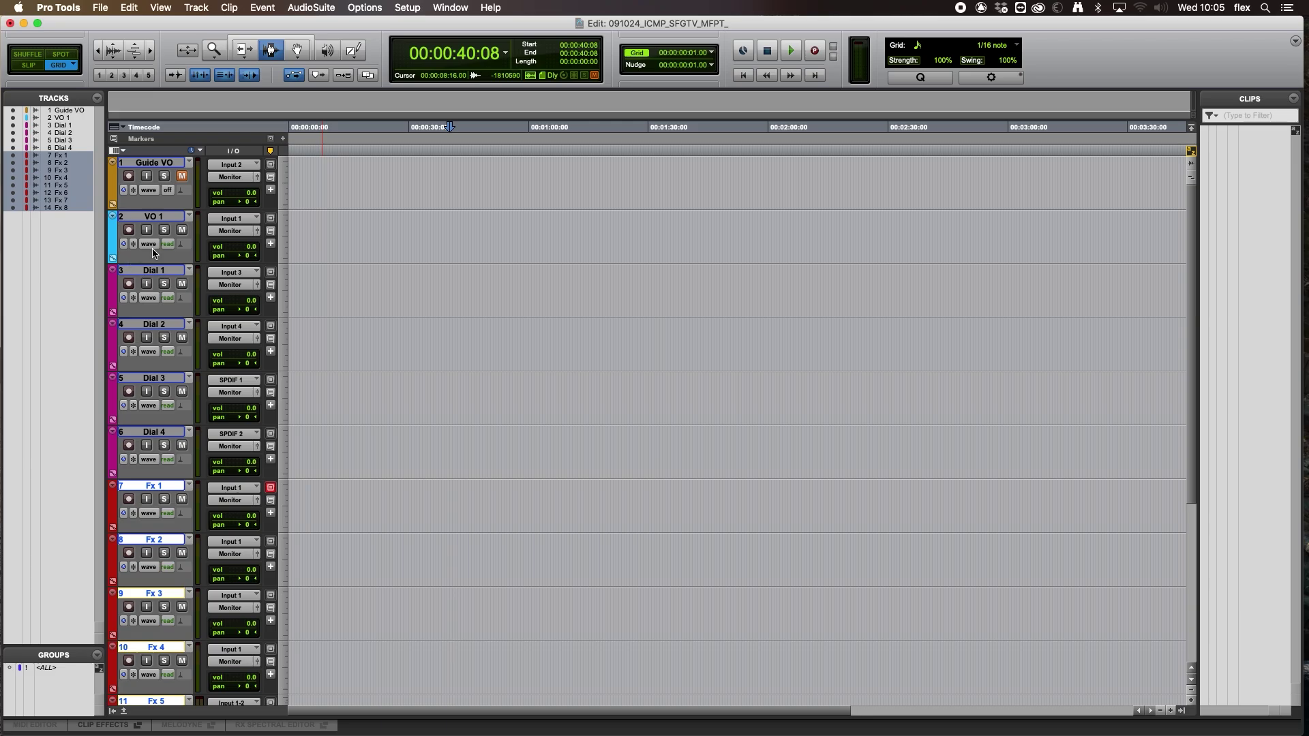
scroll(160, 554, down, 5)
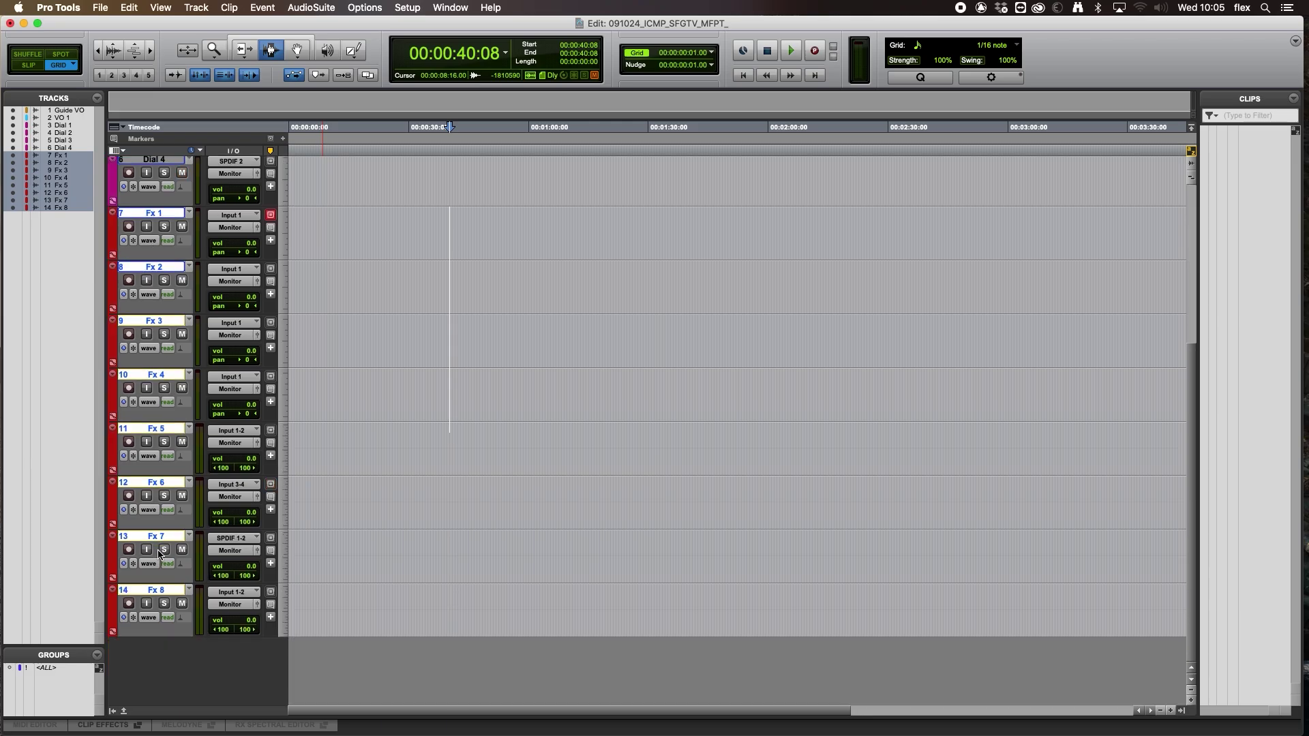
key(super+shift+n)
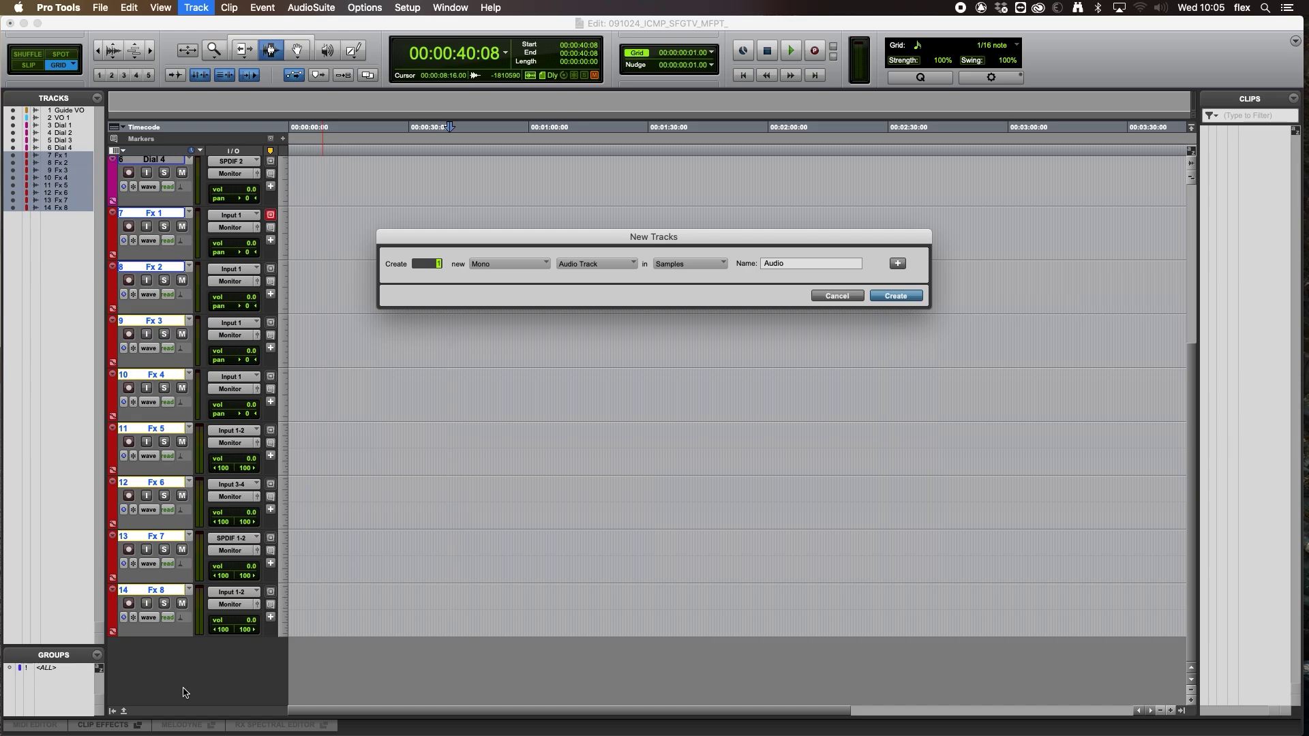
key(super+Right)
key(Tab)
key(BackSpace)
text(Atmos)
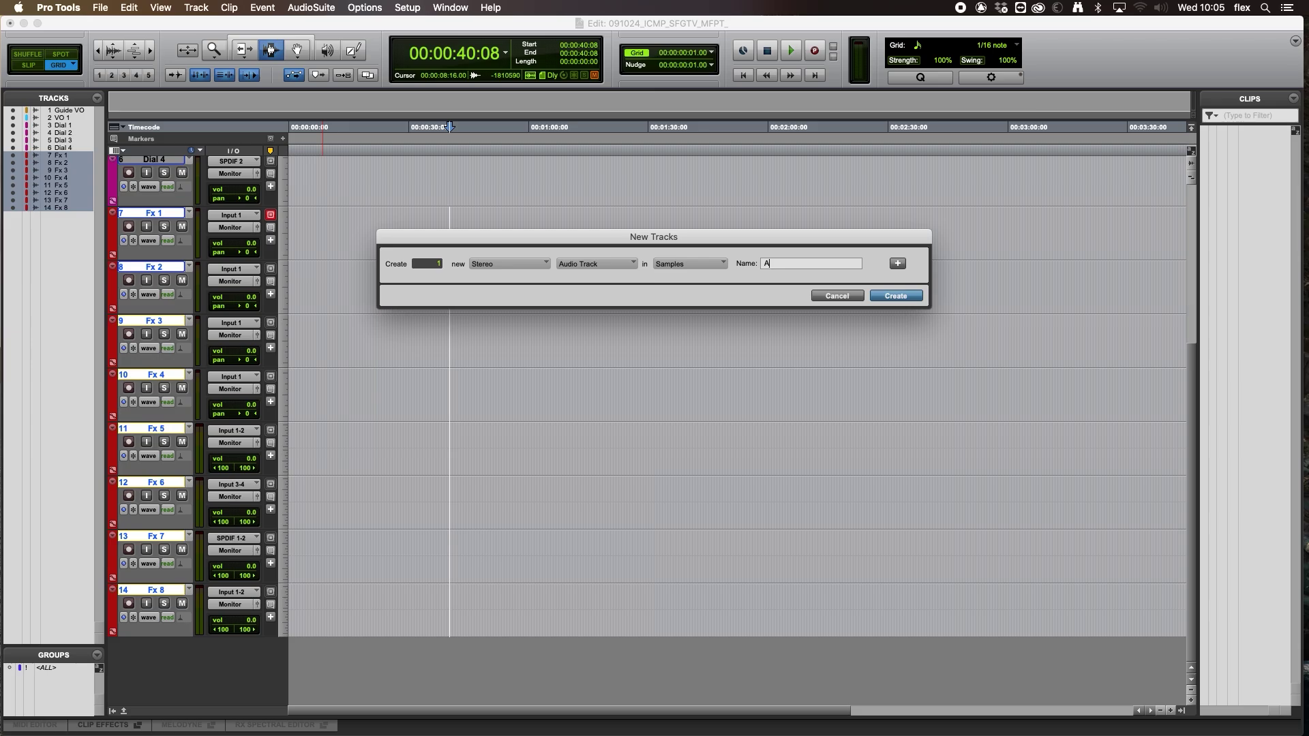
click(436, 264)
text(2)
click(888, 296)
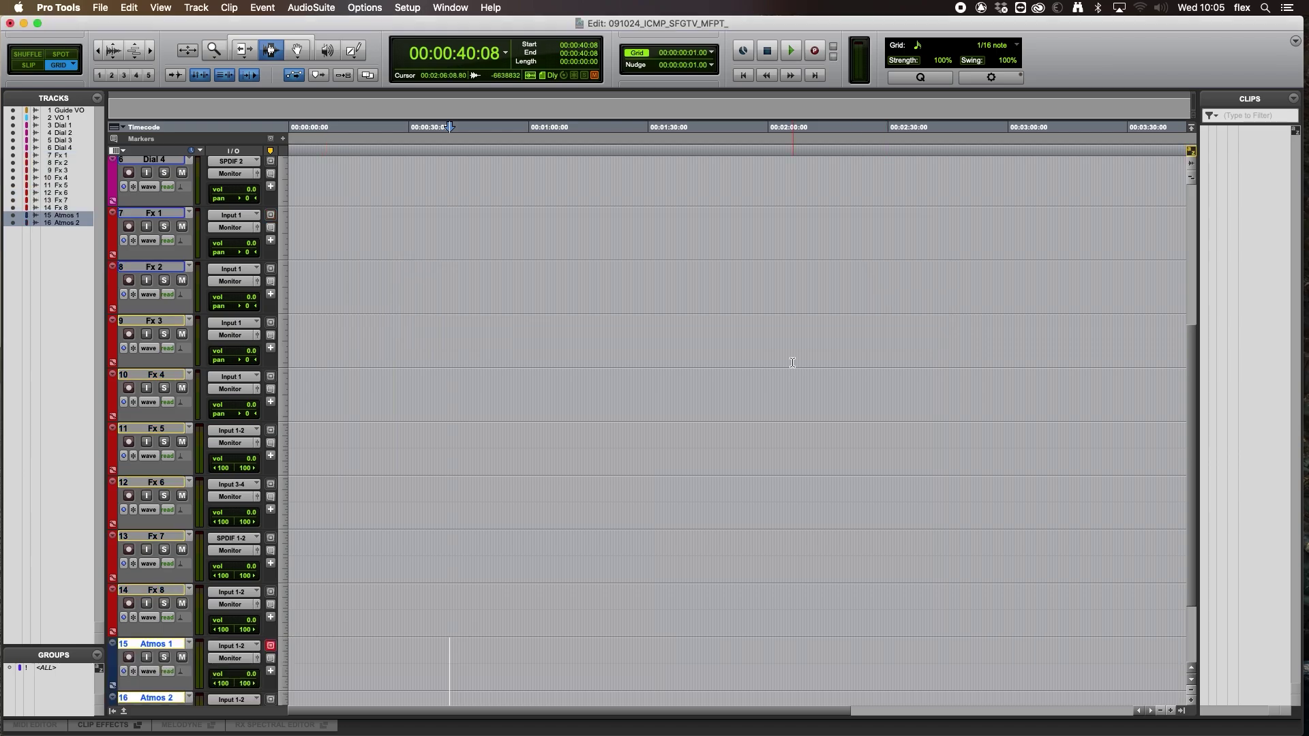
- Colour the tracks Atmos 1 and Atmos 2 light blue and close the Color Palette
scroll(788, 361, down, 2)
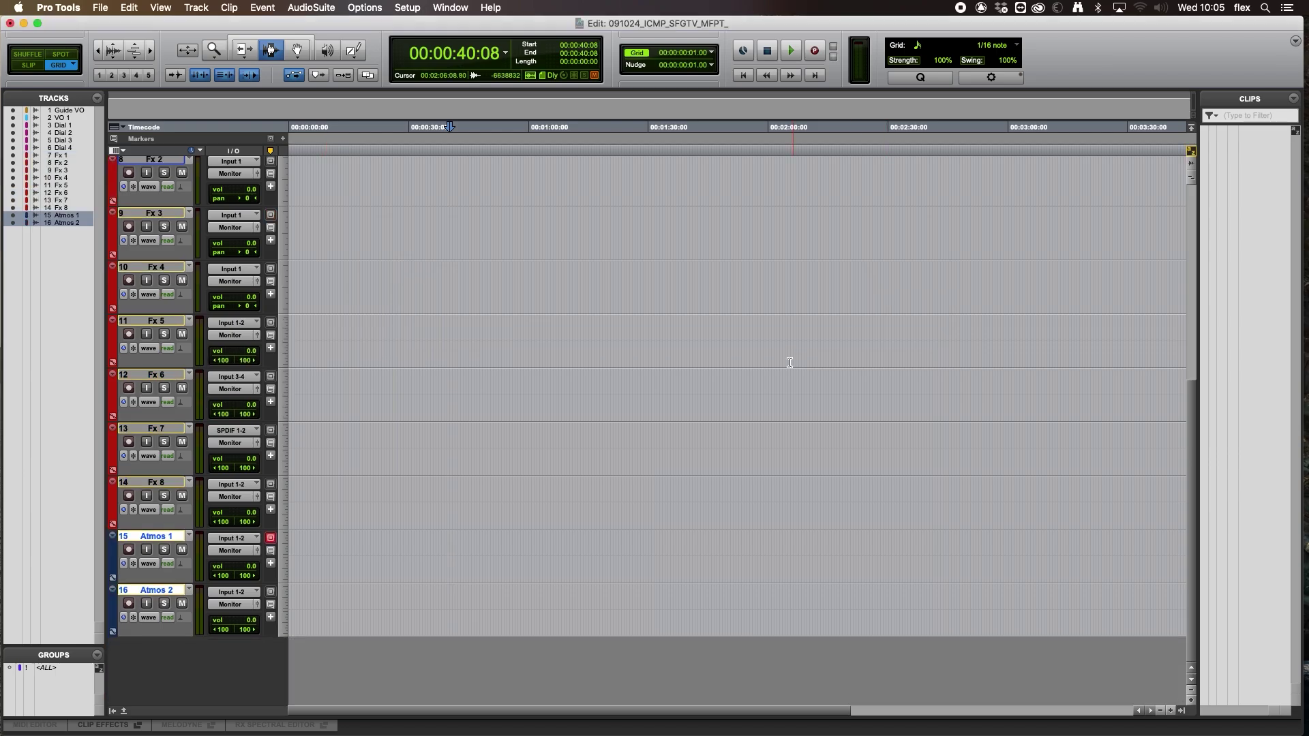
double_click(114, 565)
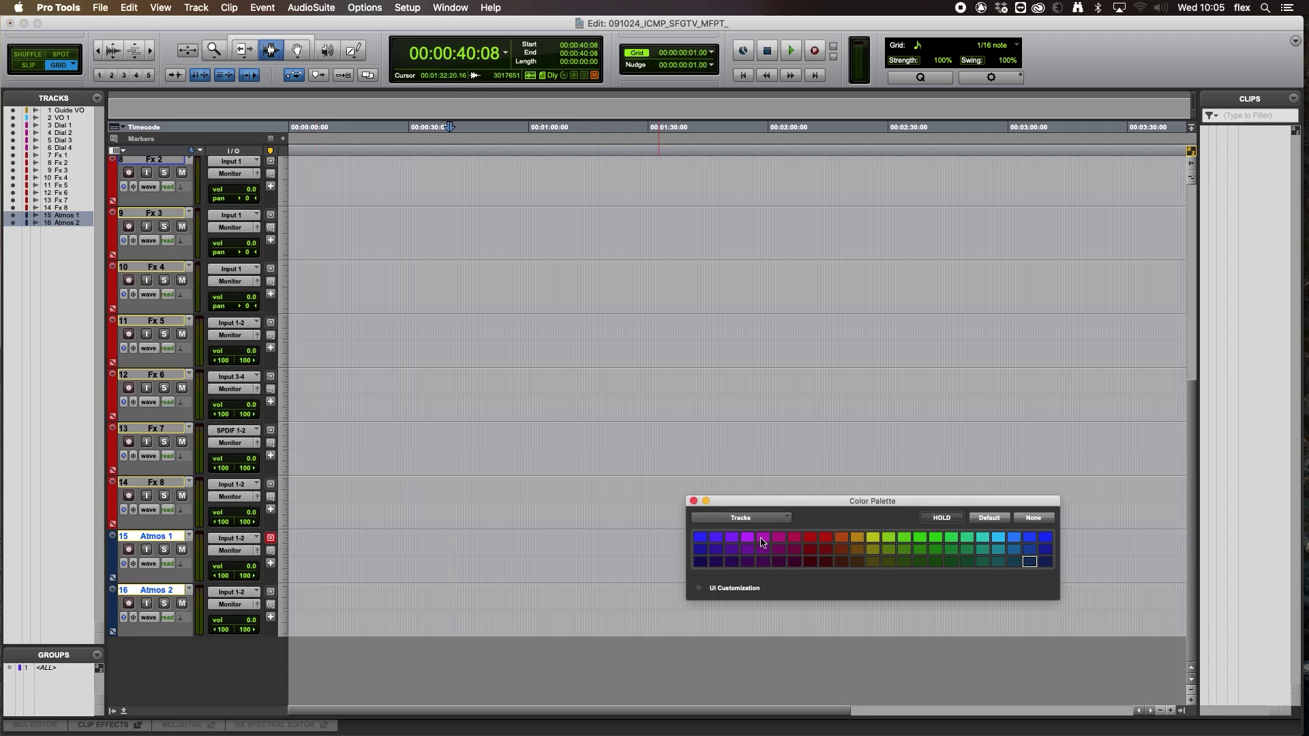
click(997, 537)
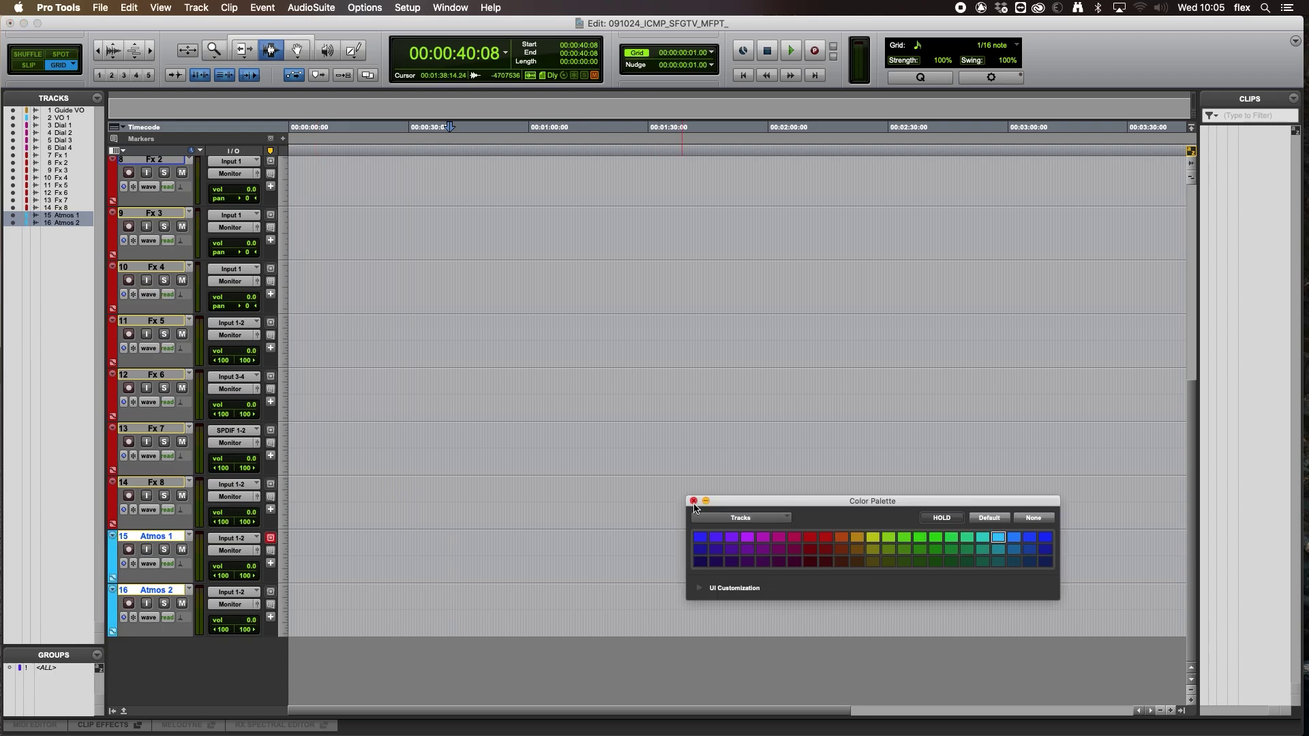
click(693, 503)
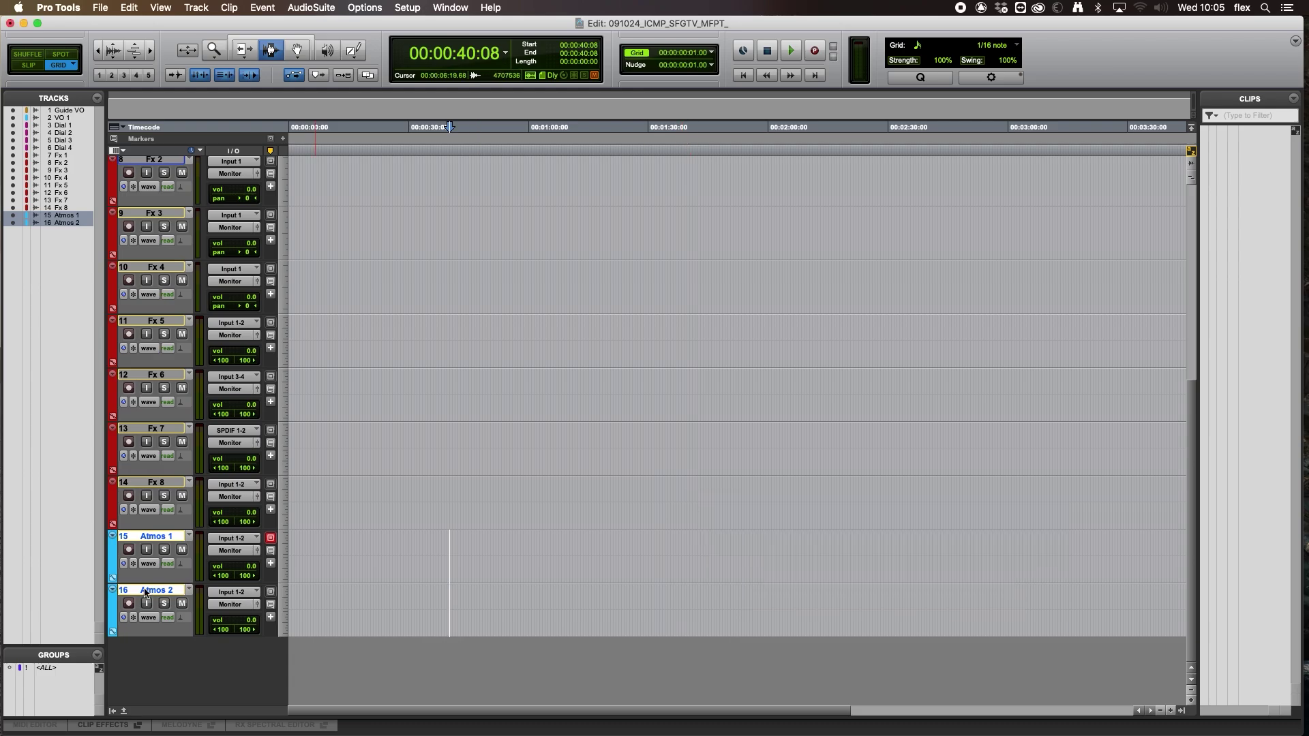
- Add two more stereo audio tracks named Atmos and colour them the same light blue as the existing pair
key(super+shift+n)
click(510, 264)
click(513, 281)
text(2)
key(Tab)
text(Atmos)
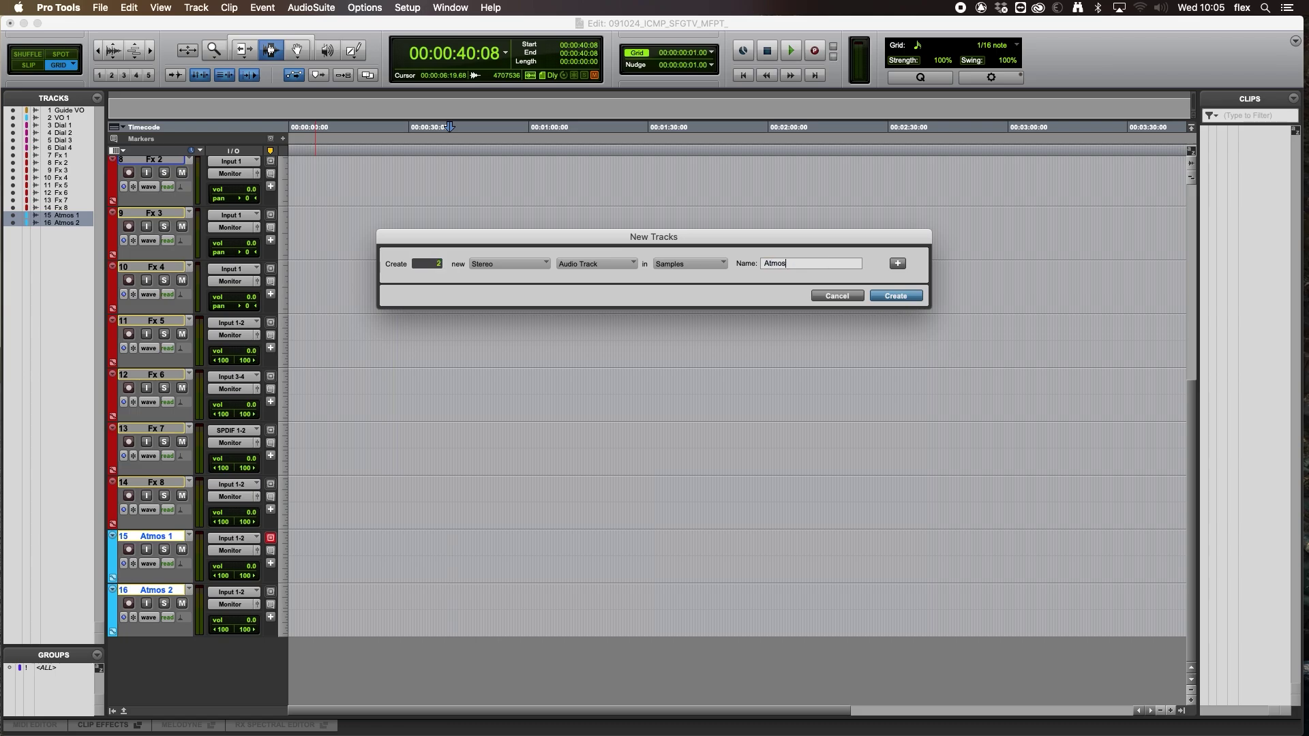
key(Return)
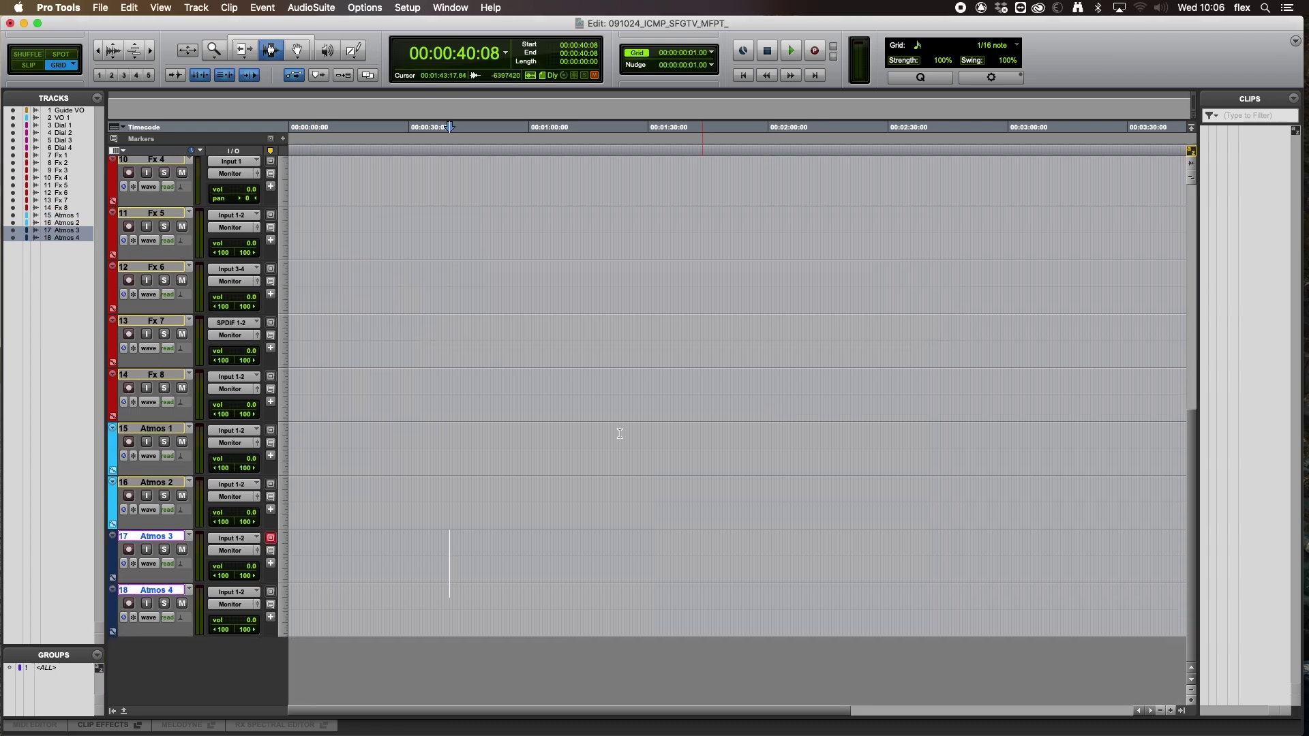
double_click(110, 573)
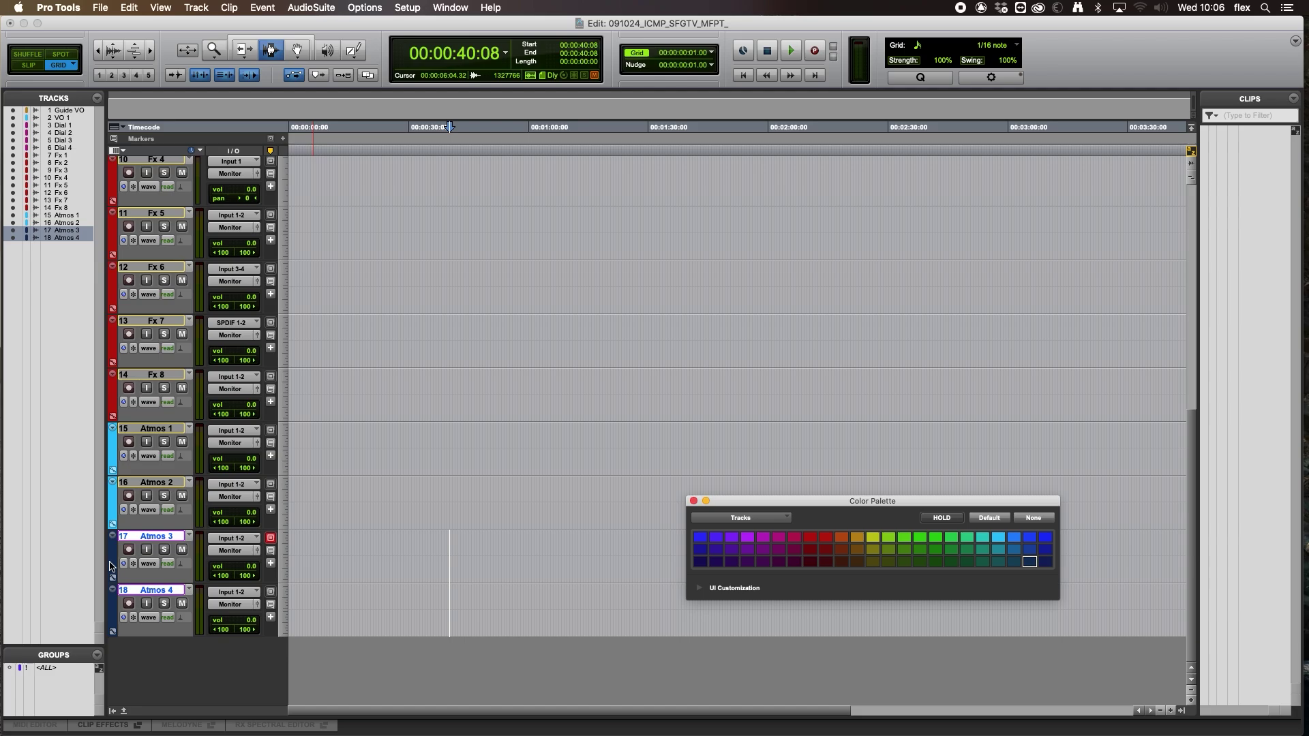
click(991, 539)
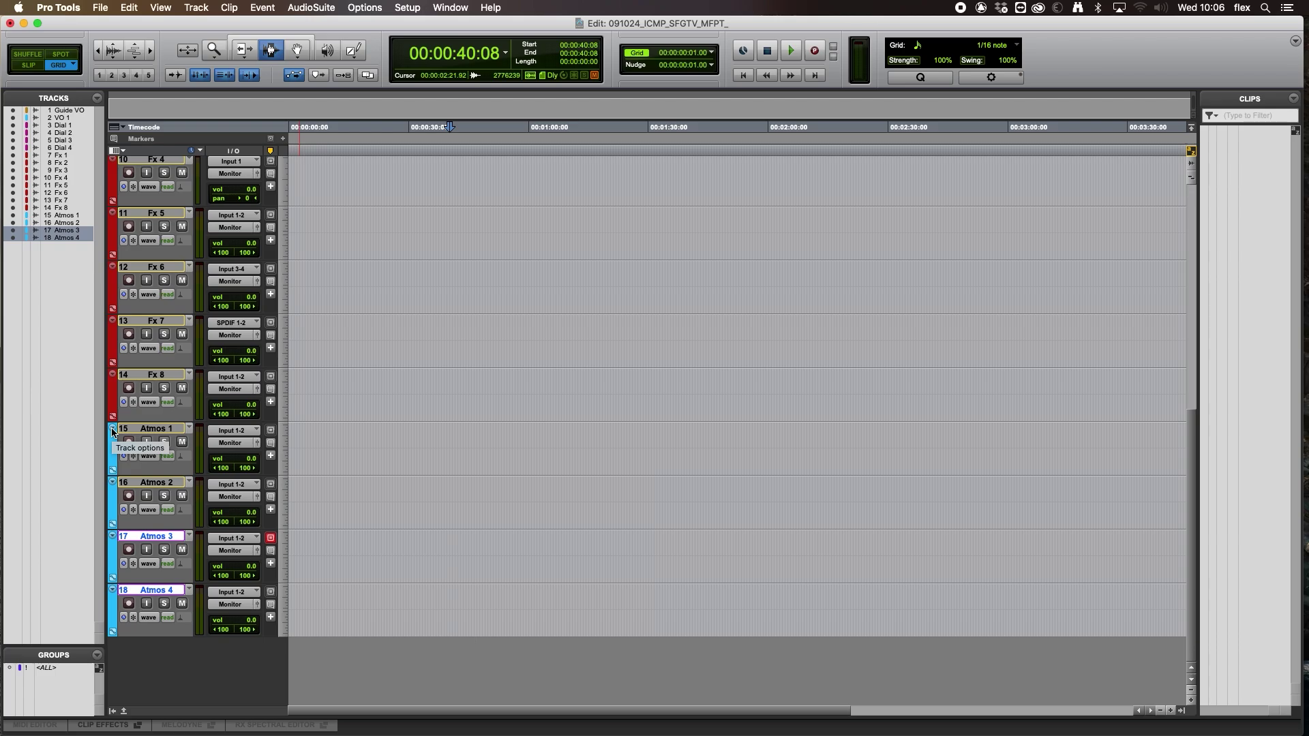
- Set the height of all tracks to mini after trying micro
click(113, 432)
mouse_move(137, 433)
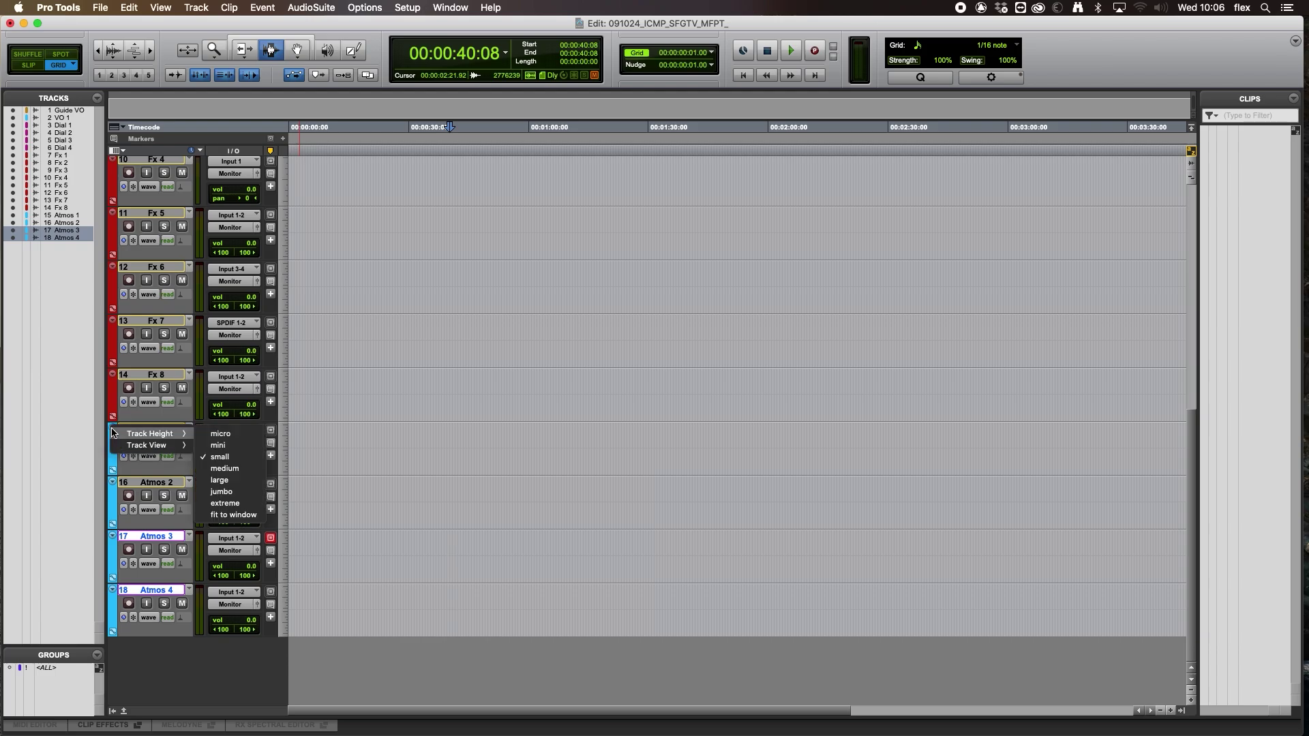
alt+click(219, 434)
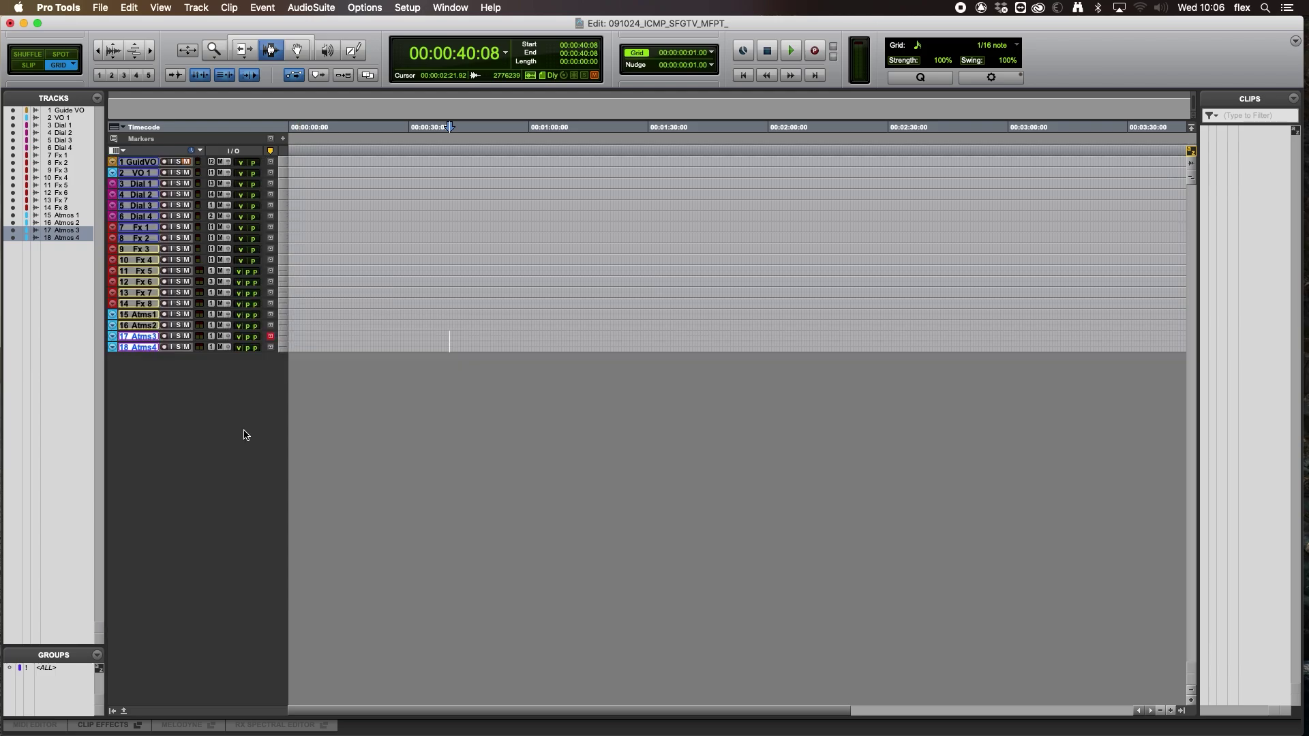
click(113, 337)
mouse_move(144, 309)
alt+click(249, 315)
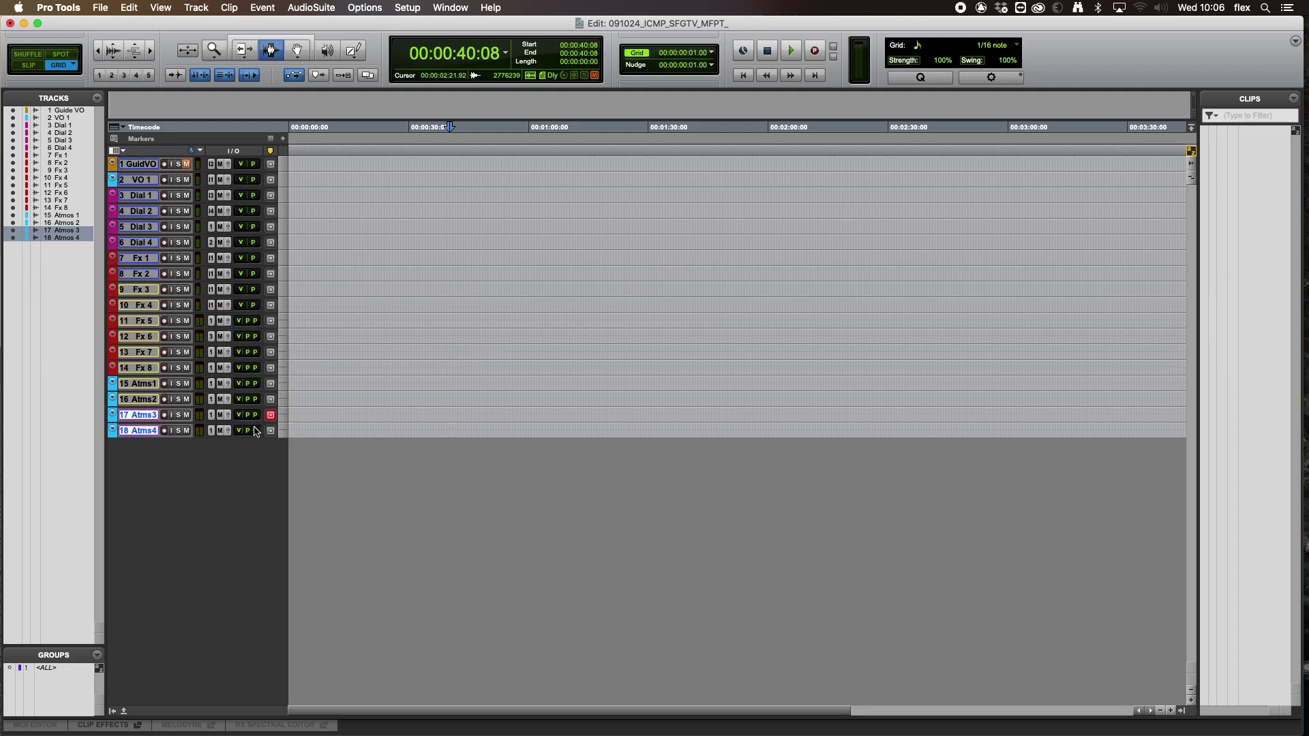
- Create two stereo audio tracks named Music below the Atmos tracks
key(super+shift+n)
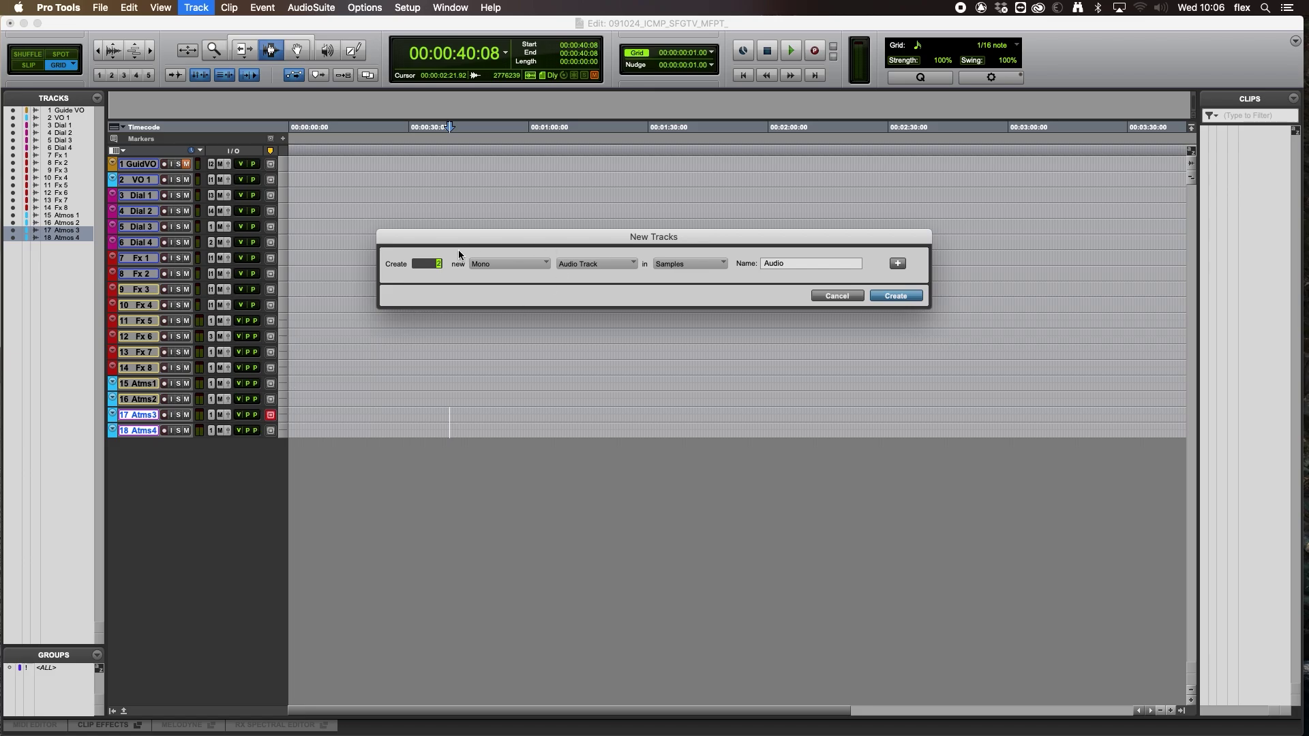
click(499, 264)
click(495, 281)
click(793, 263)
key(BackSpace)
key(BackSpace)
key(BackSpace)
text(Music)
key(Return)
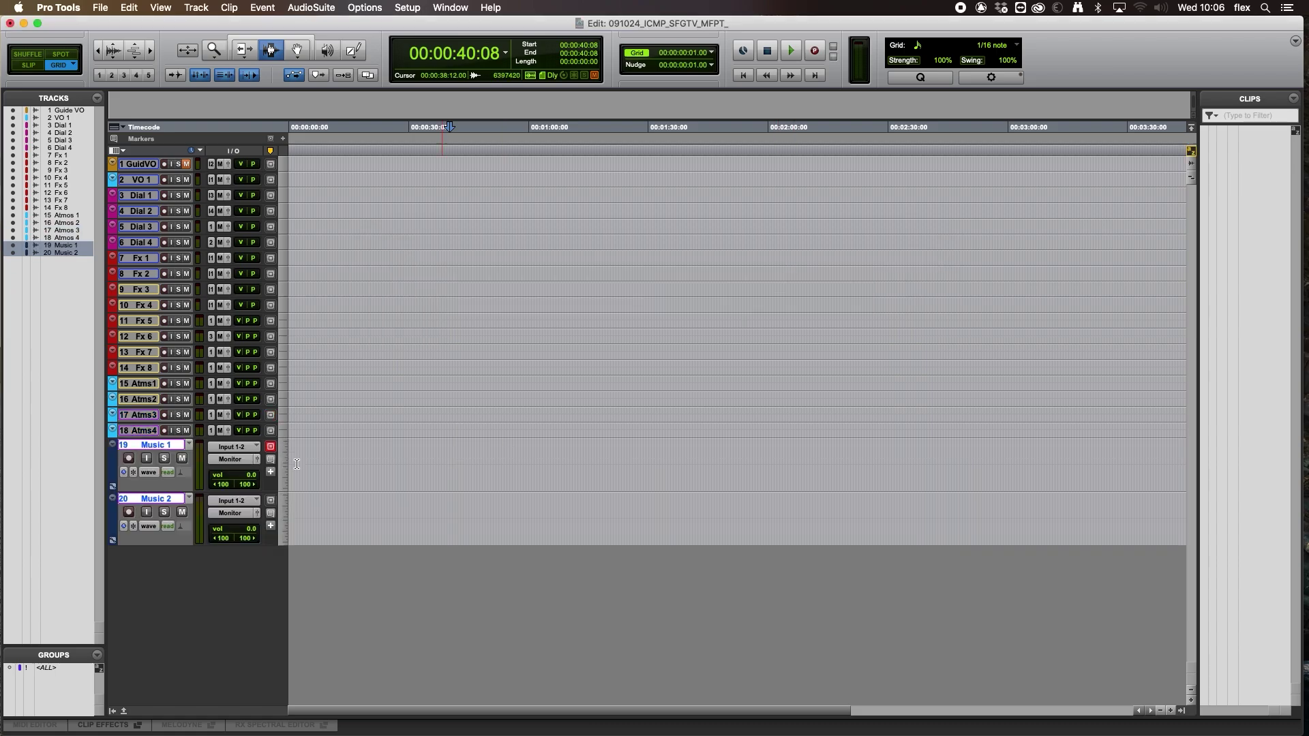
- Colour the tracks Music 1 and Music 2 yellow and close the Color Palette
double_click(115, 469)
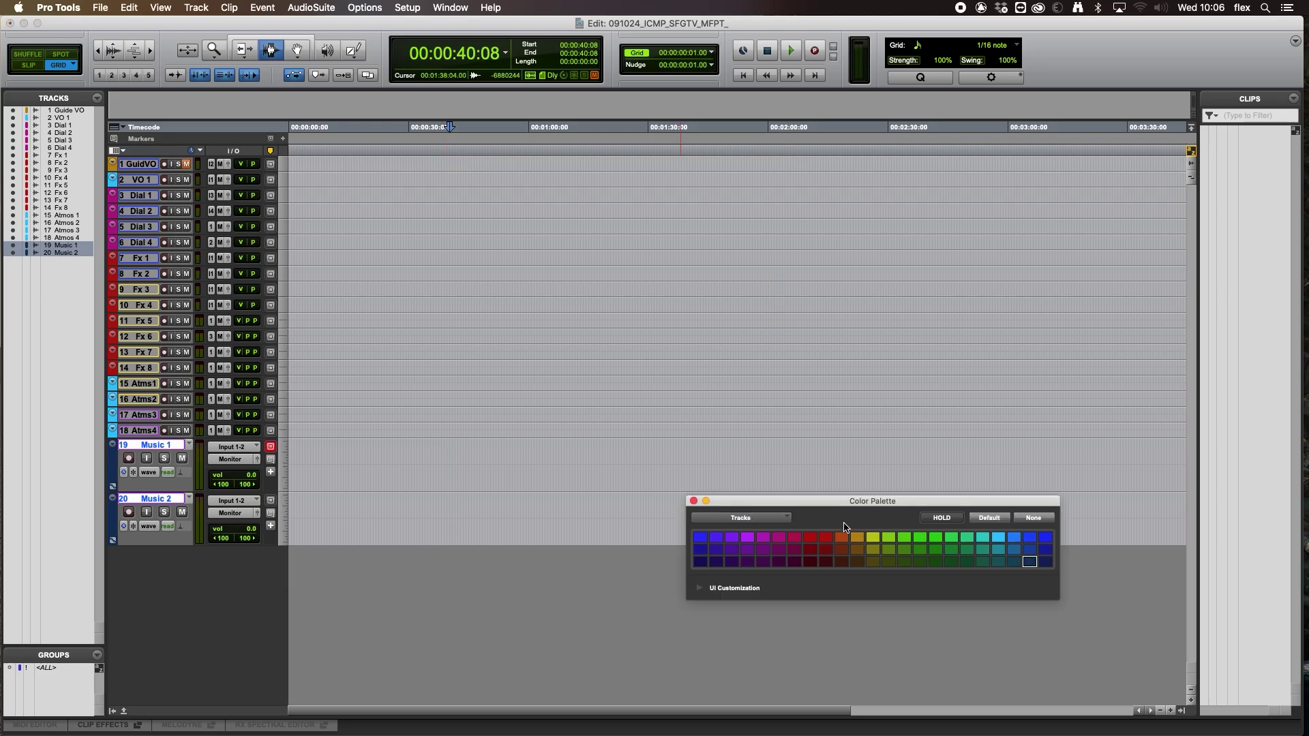
click(872, 537)
click(705, 501)
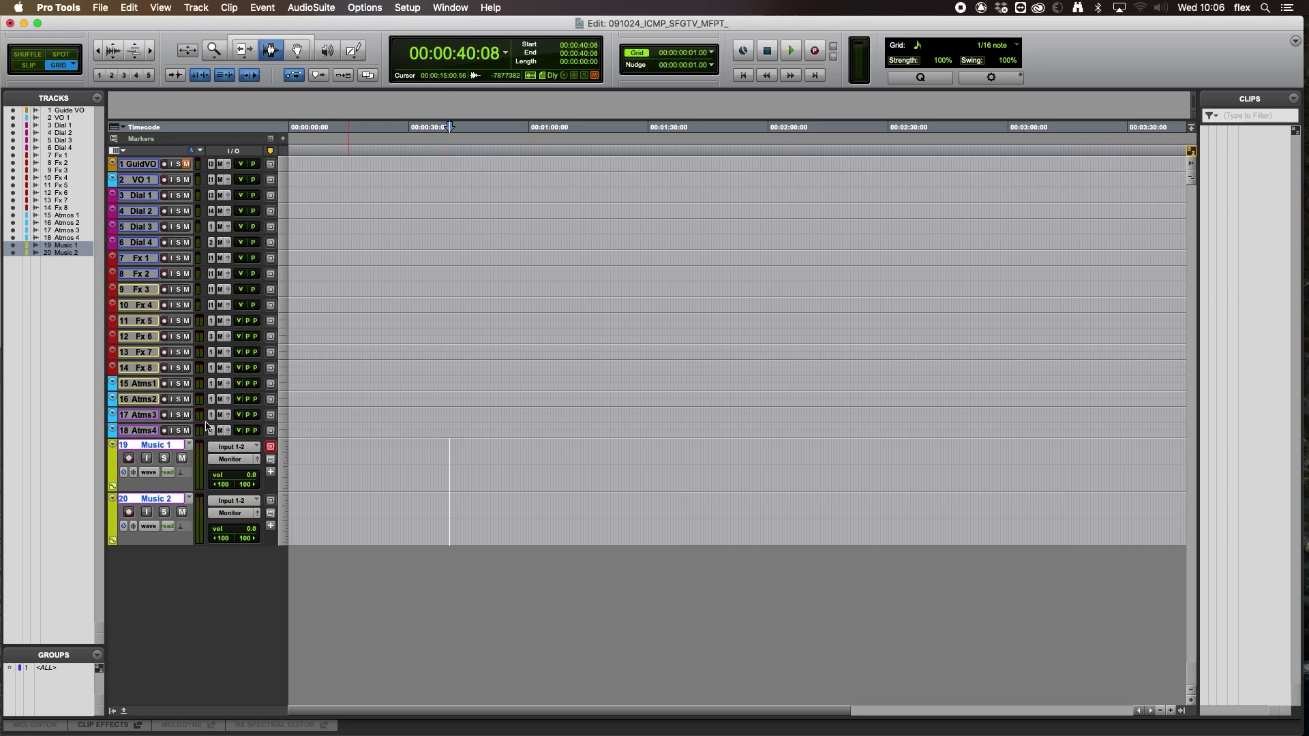
click(377, 521)
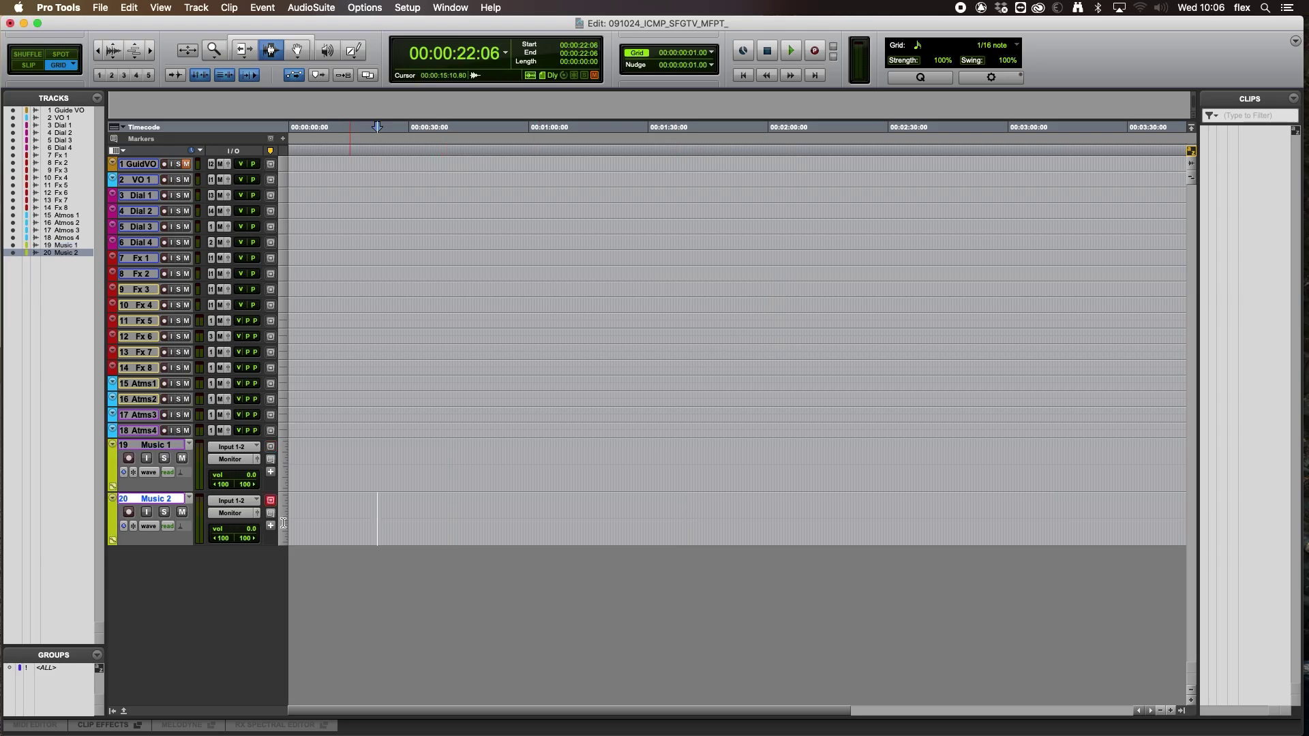
right_click(145, 504)
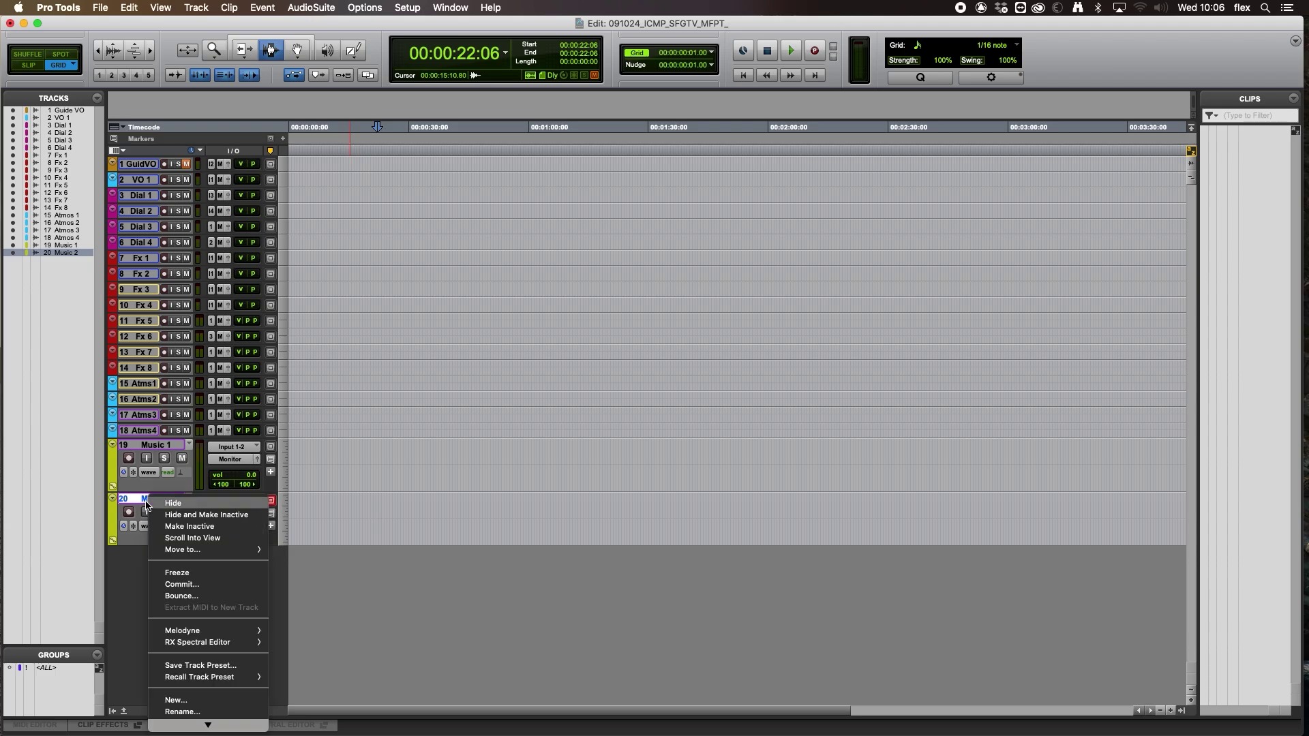
scroll(197, 654, down, 2)
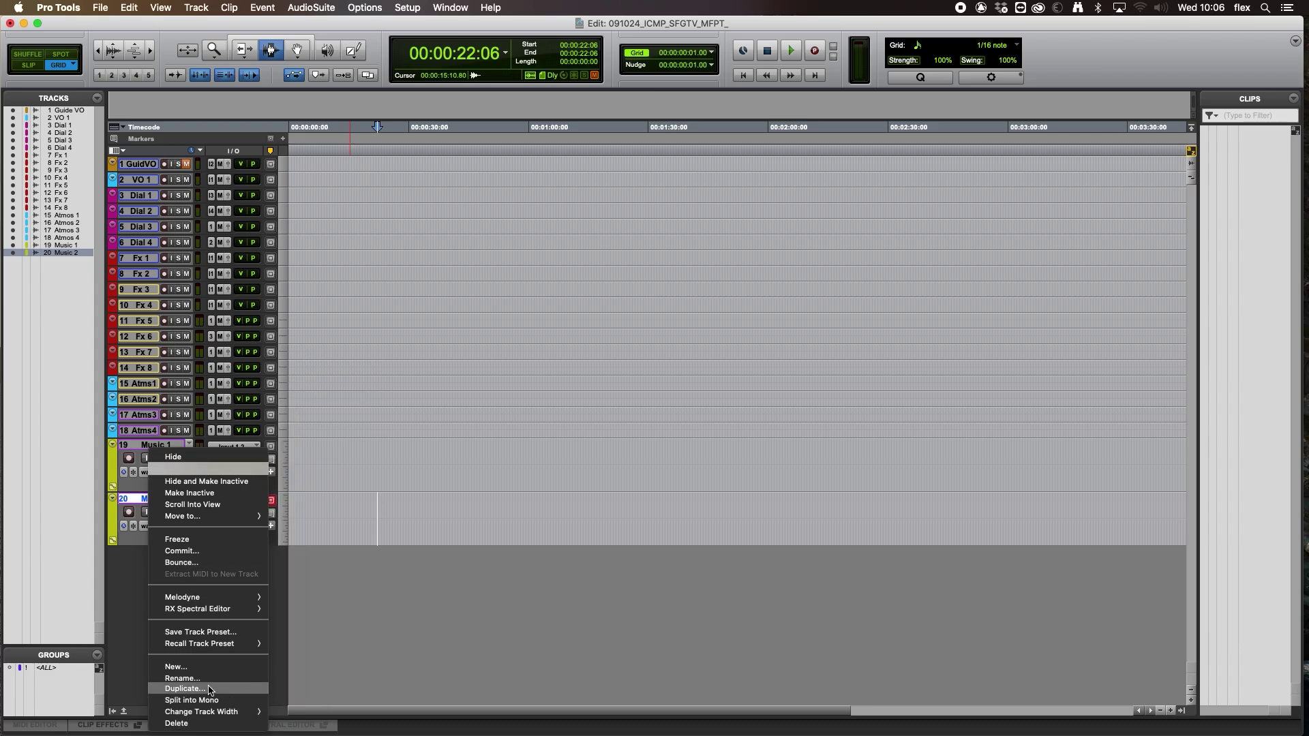
click(346, 583)
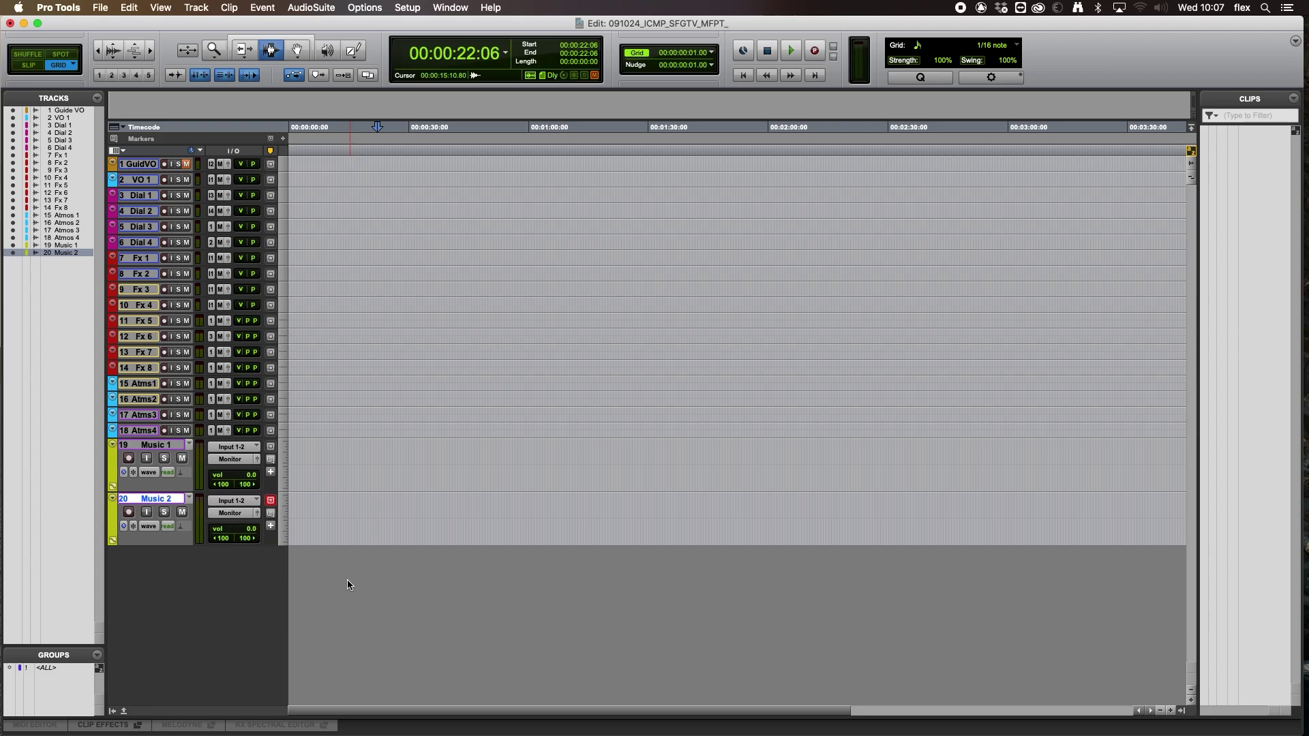
- Reduce the height of both Music tracks to match the other tracks
shift+click(139, 449)
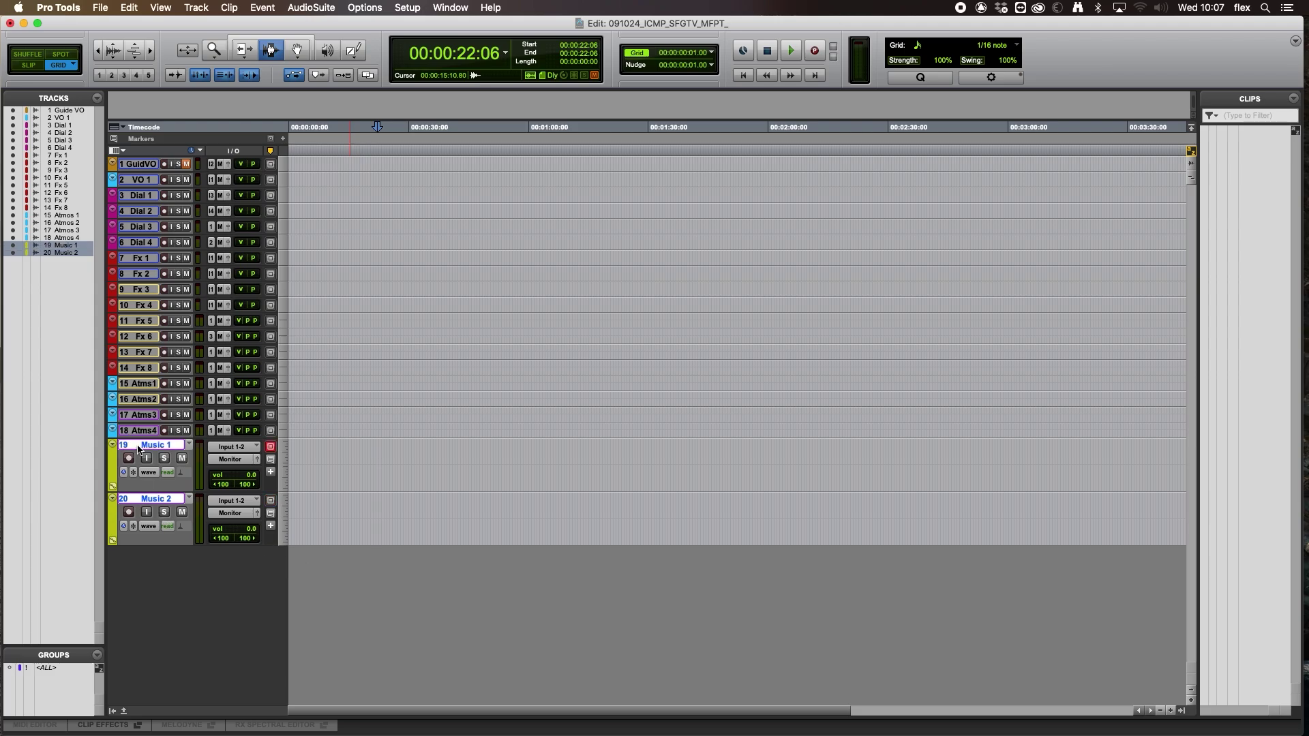
key(ctrl+Down)
key(ctrl+Down)
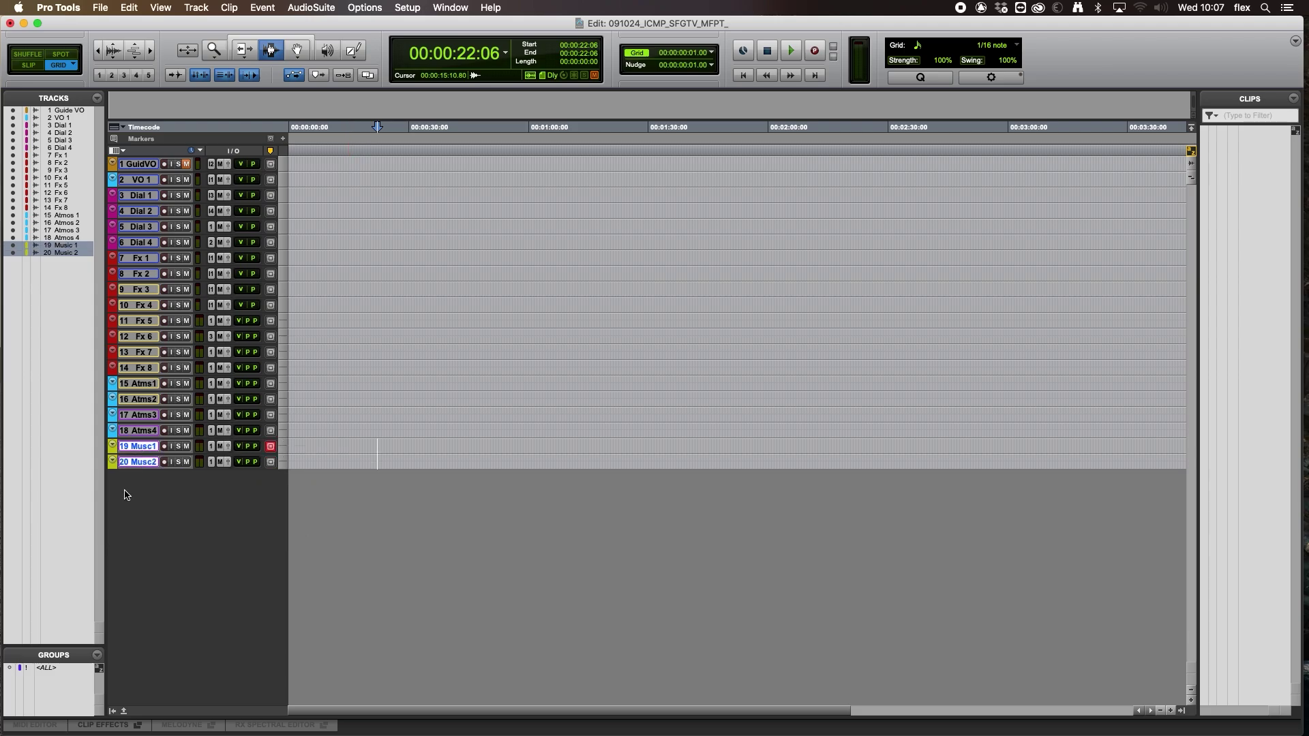
- Increase the height of all tracks from Guide VO to Music 2, keeping them the same size
shift+click(136, 167)
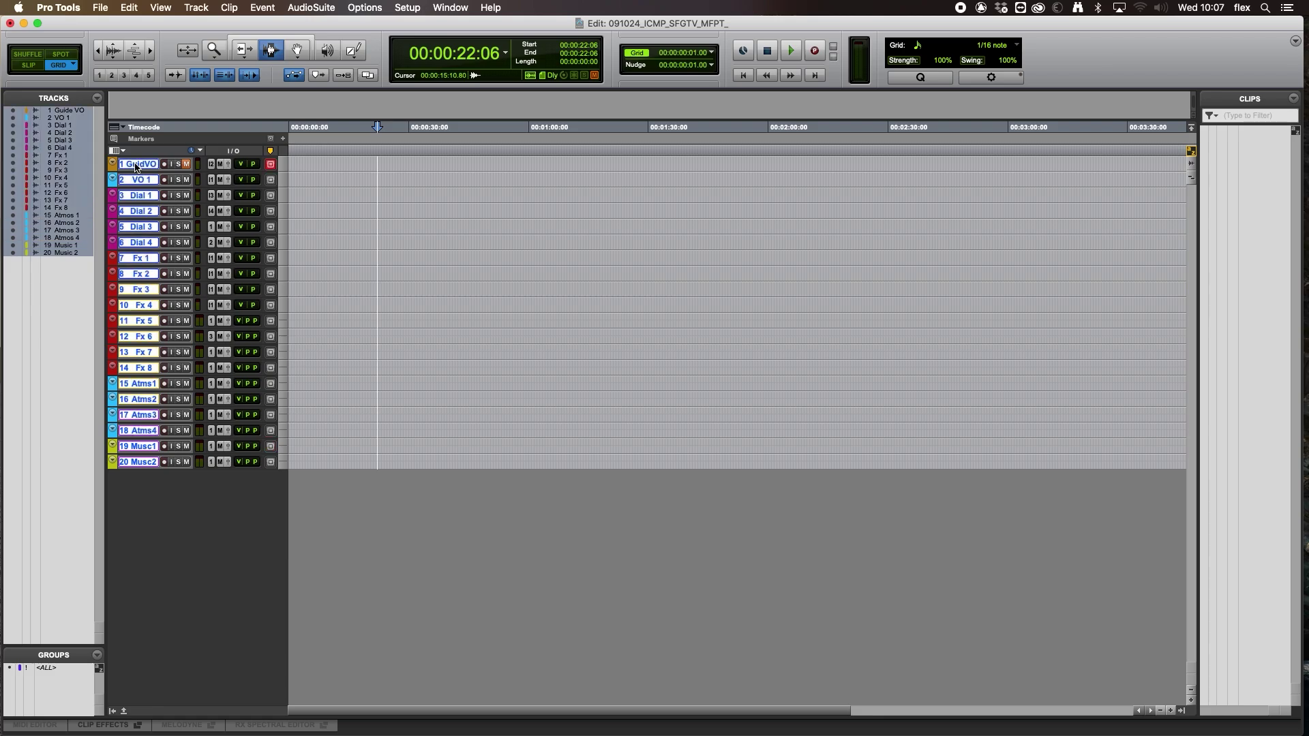
click(116, 166)
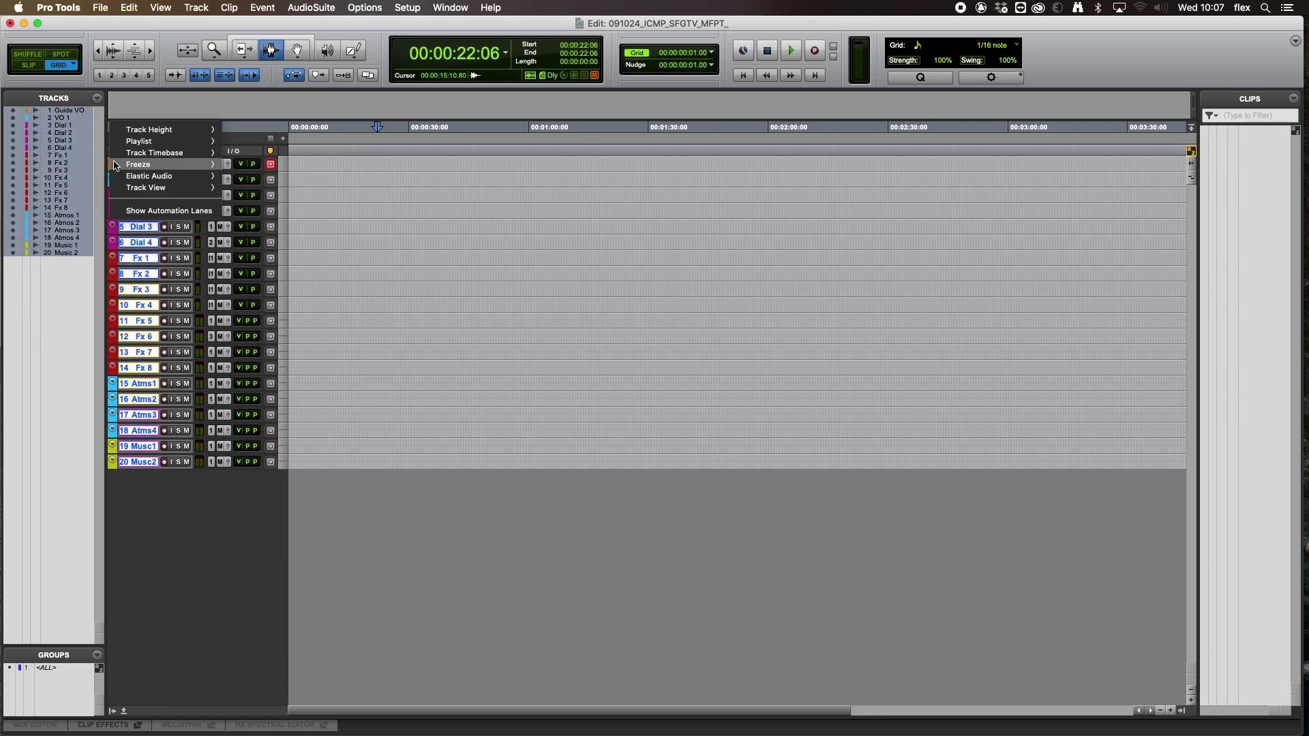
mouse_move(171, 129)
click(246, 153)
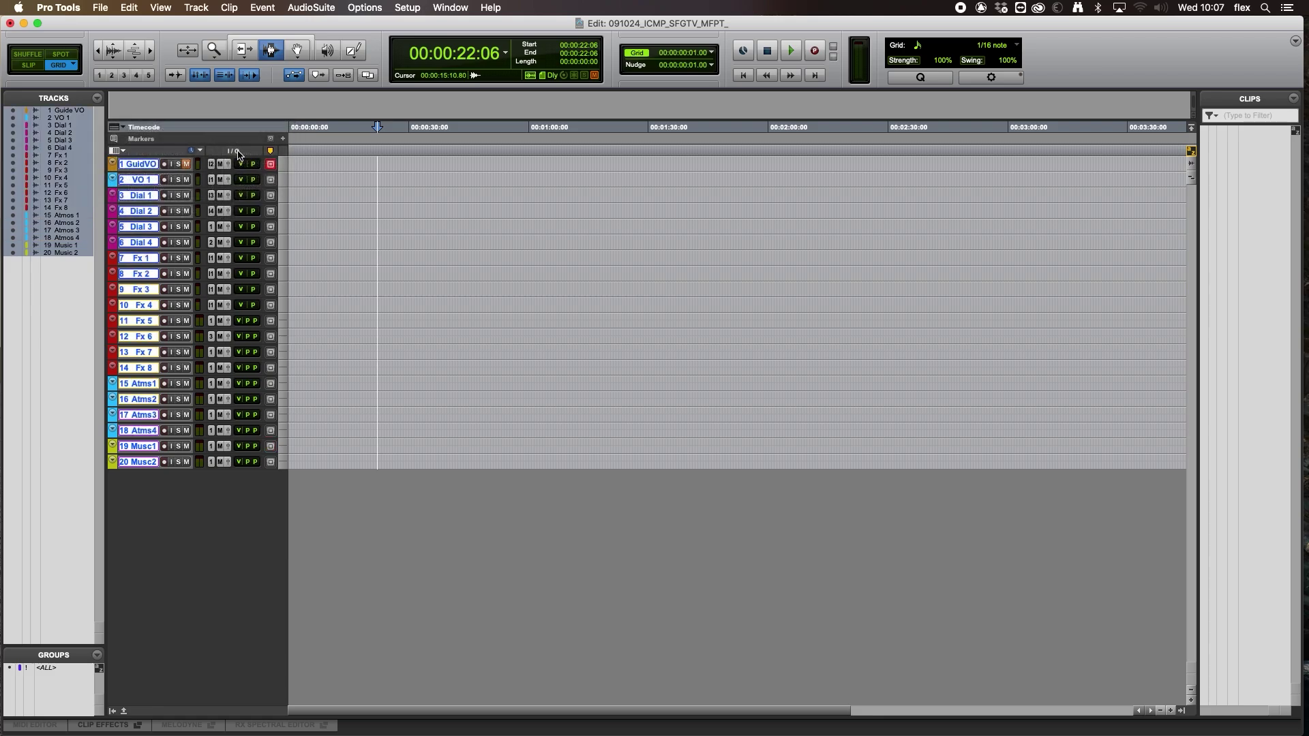
click(373, 237)
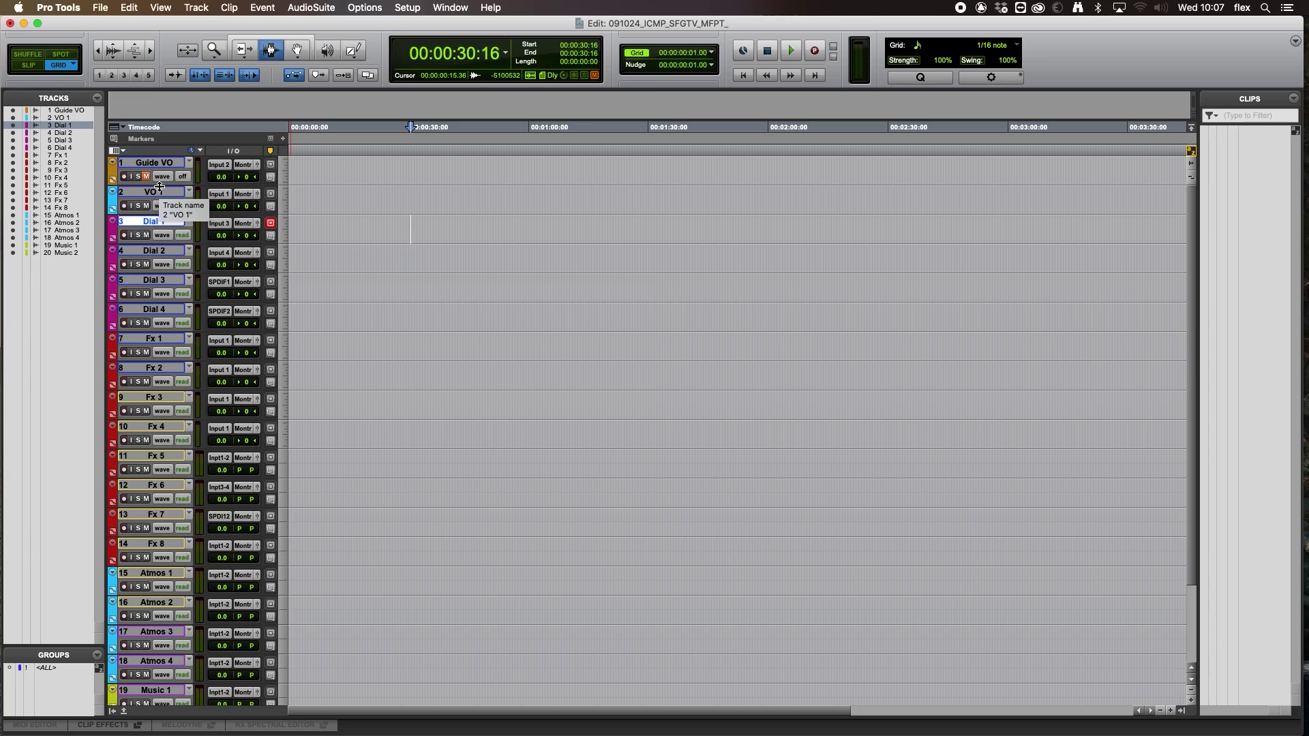
click(246, 167)
mouse_move(247, 169)
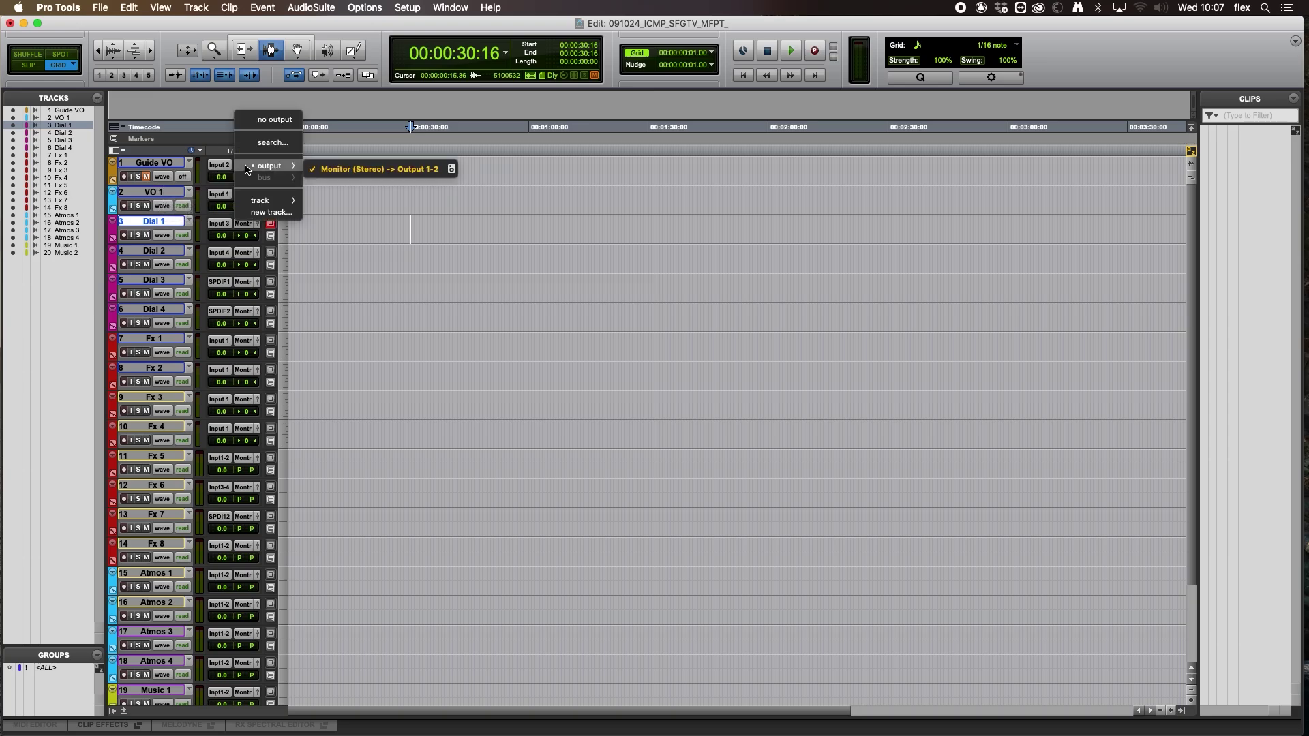
key(Escape)
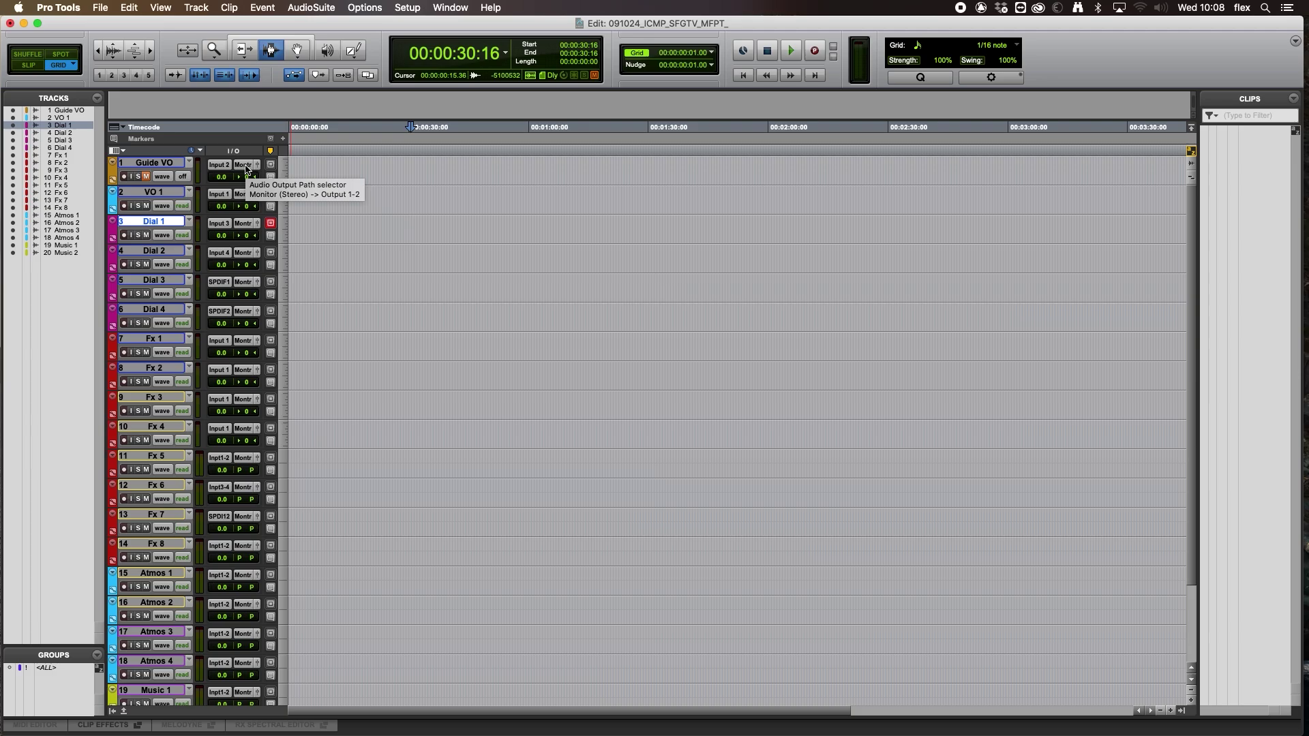
- Route the output of VO 1 to a new stereo Aux Input track named VO X, created next to it
click(176, 194)
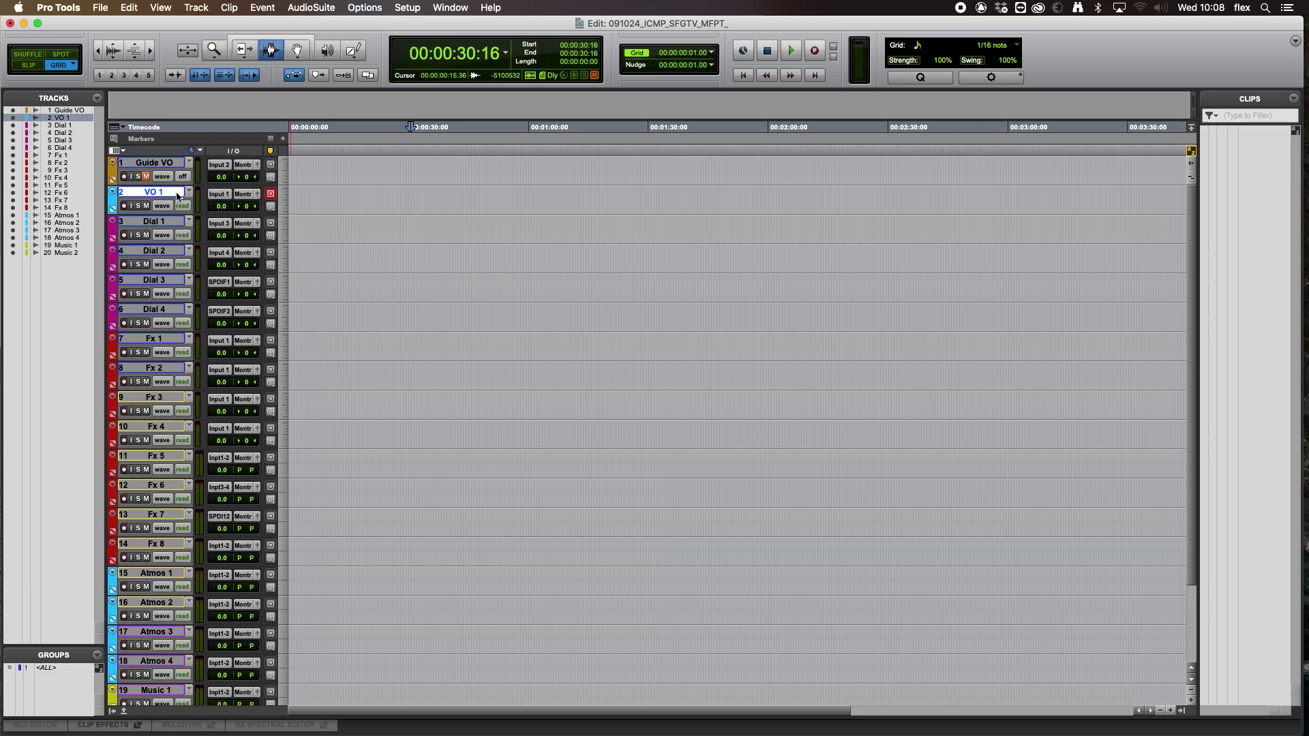
click(246, 197)
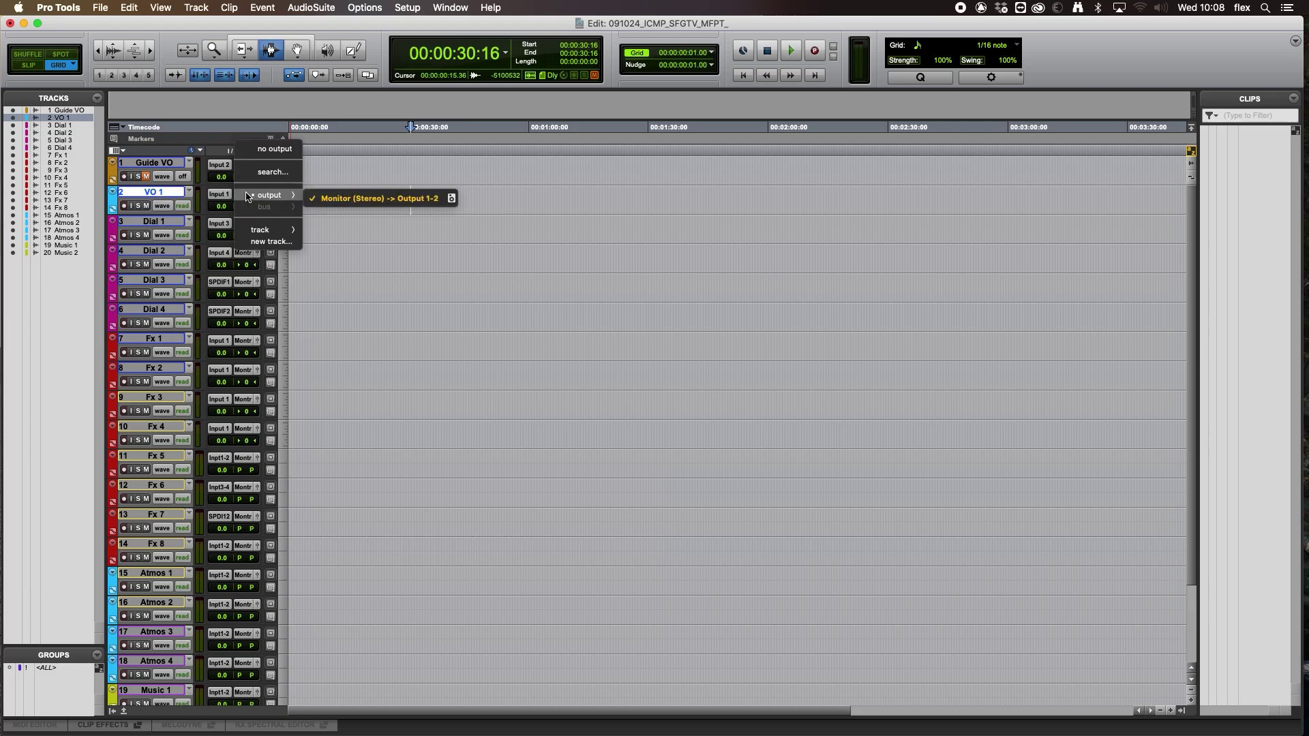
click(261, 241)
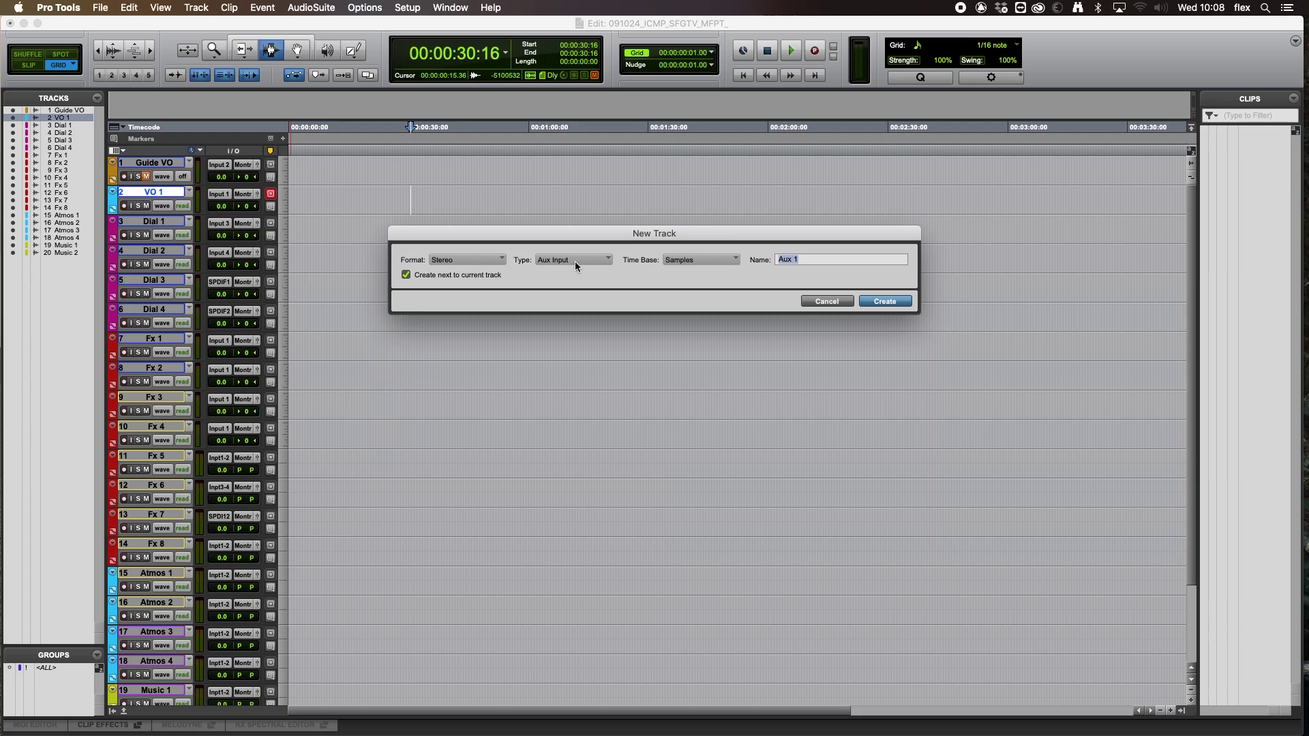
text(VO X)
key(Return)
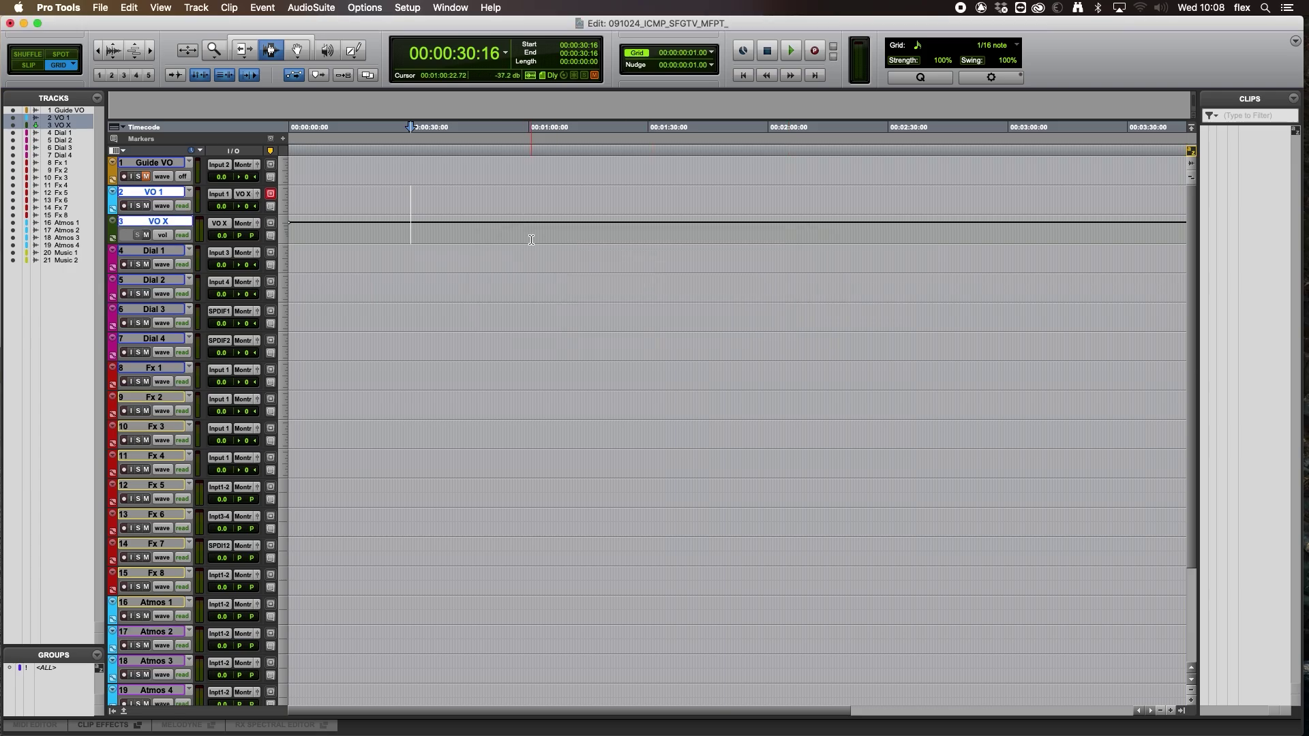
- Route the outputs of Dial 1 to Dial 4 to a new stereo Aux Input track named Dx and move it below Dial 4
click(162, 252)
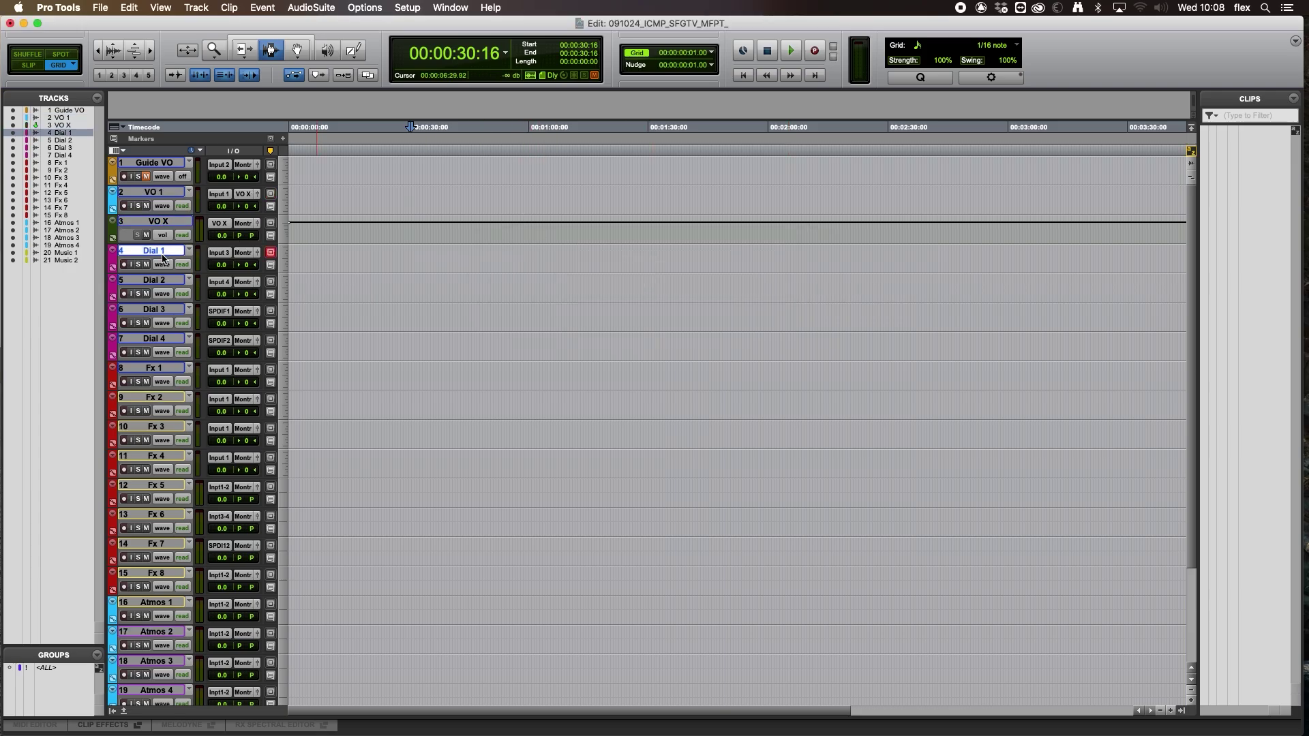
shift+click(154, 339)
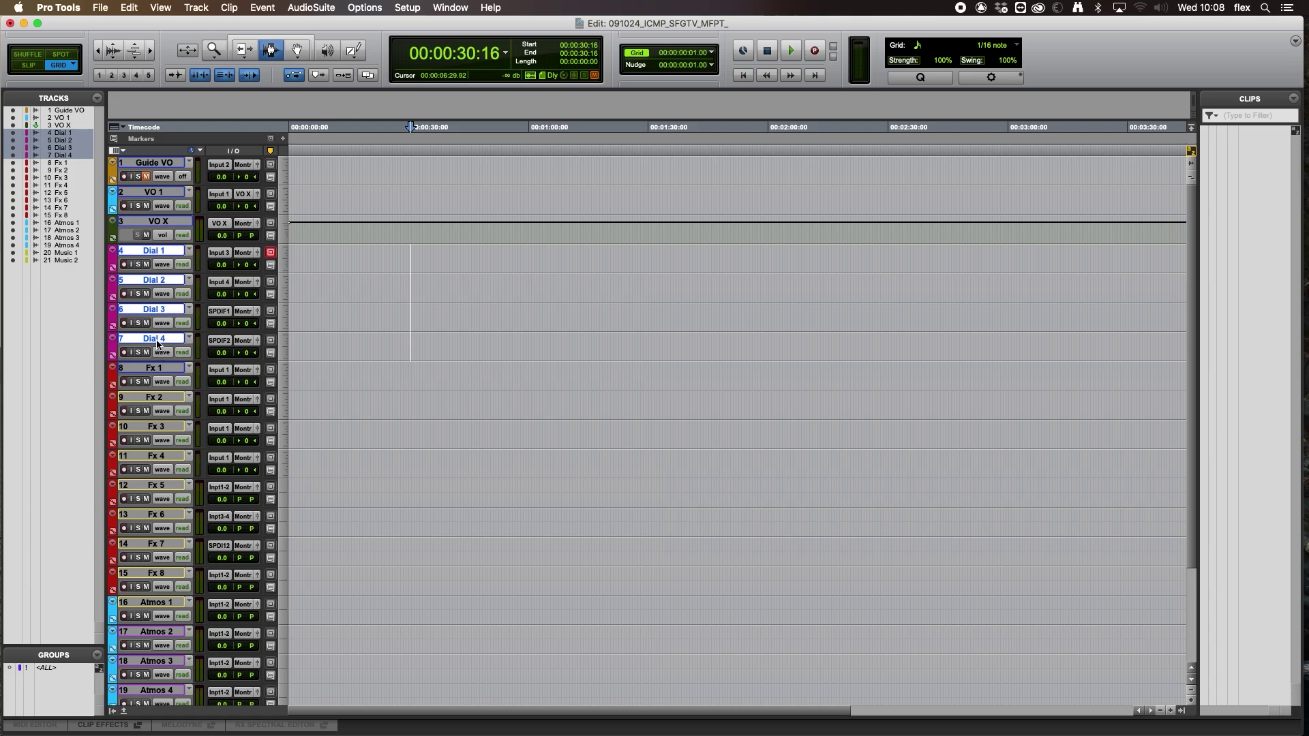
key(p)
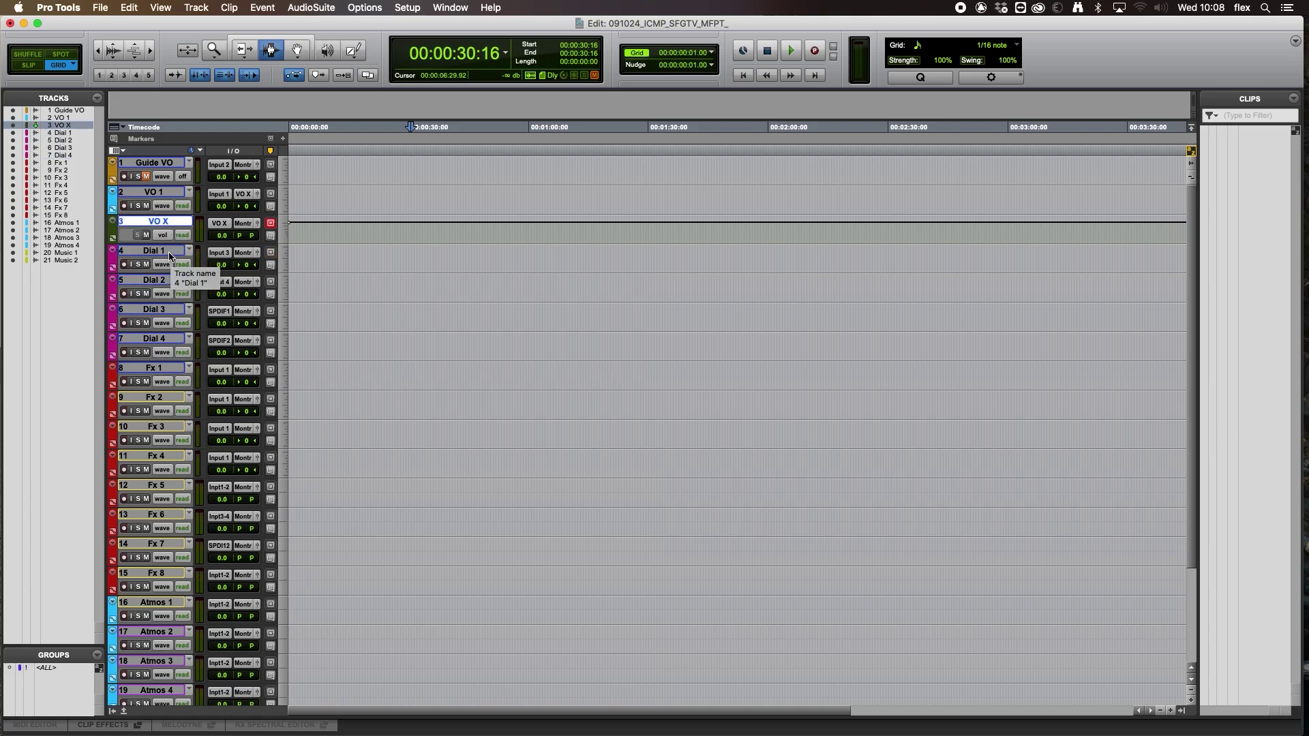
key(semicolon)
shift+click(167, 343)
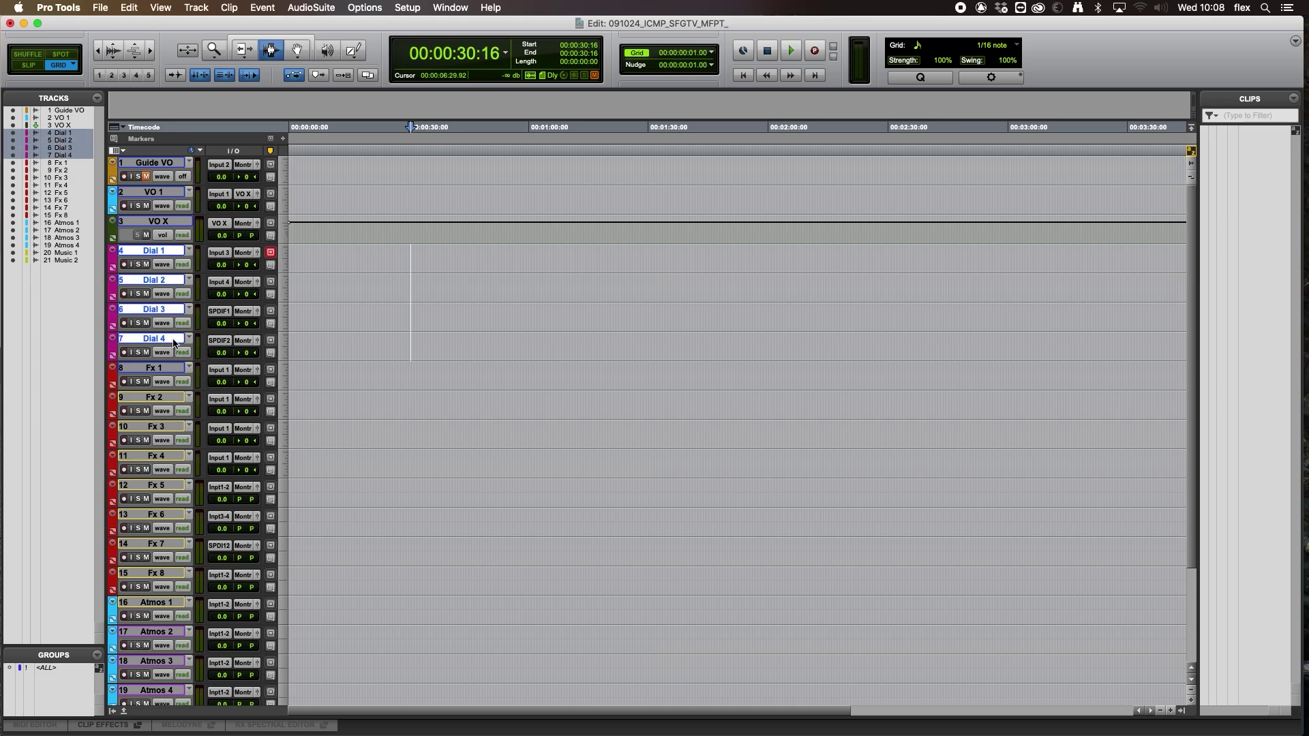
click(242, 252)
mouse_move(243, 256)
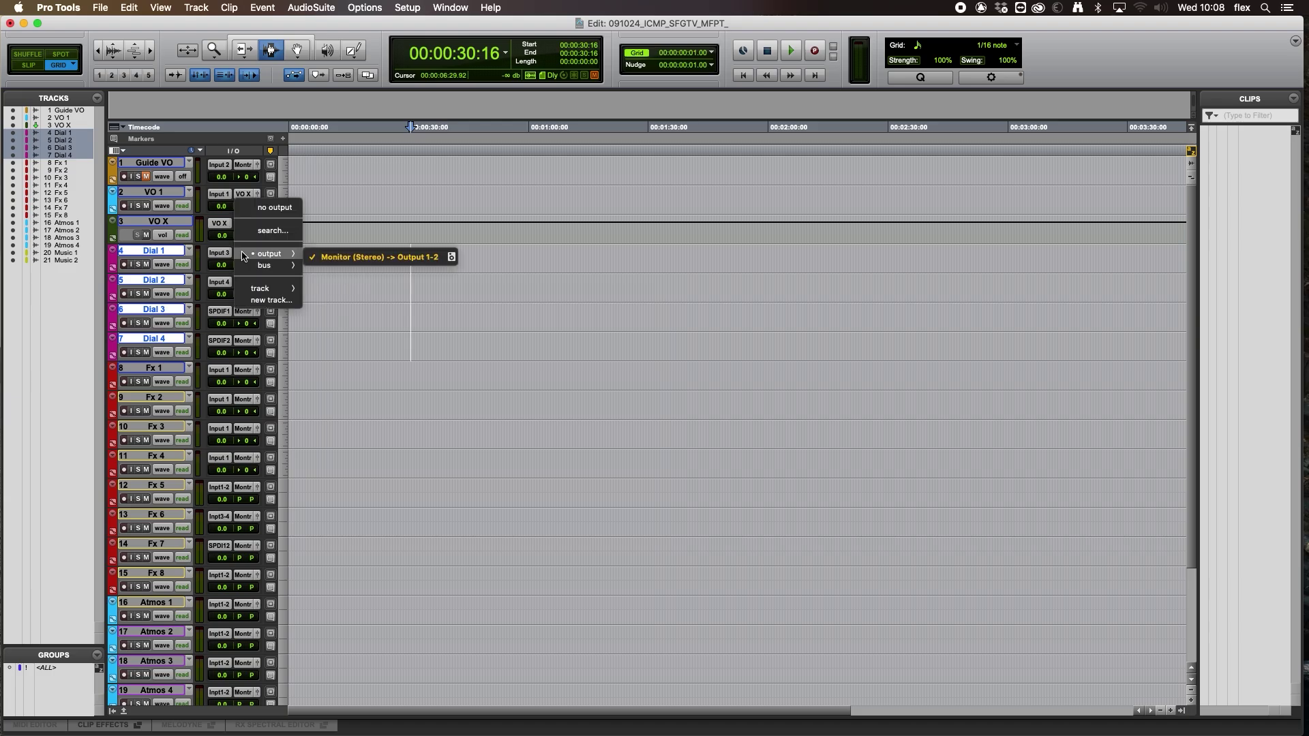
click(269, 300)
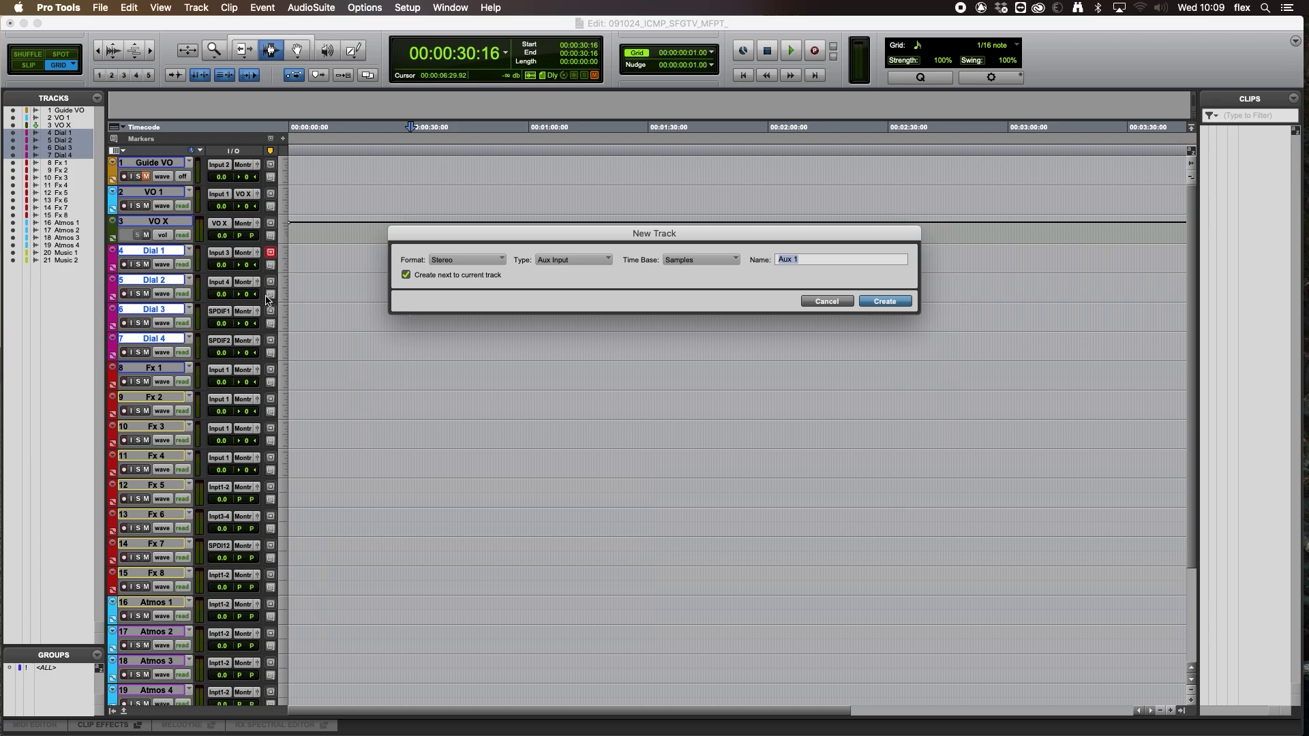
text(Dx)
key(Return)
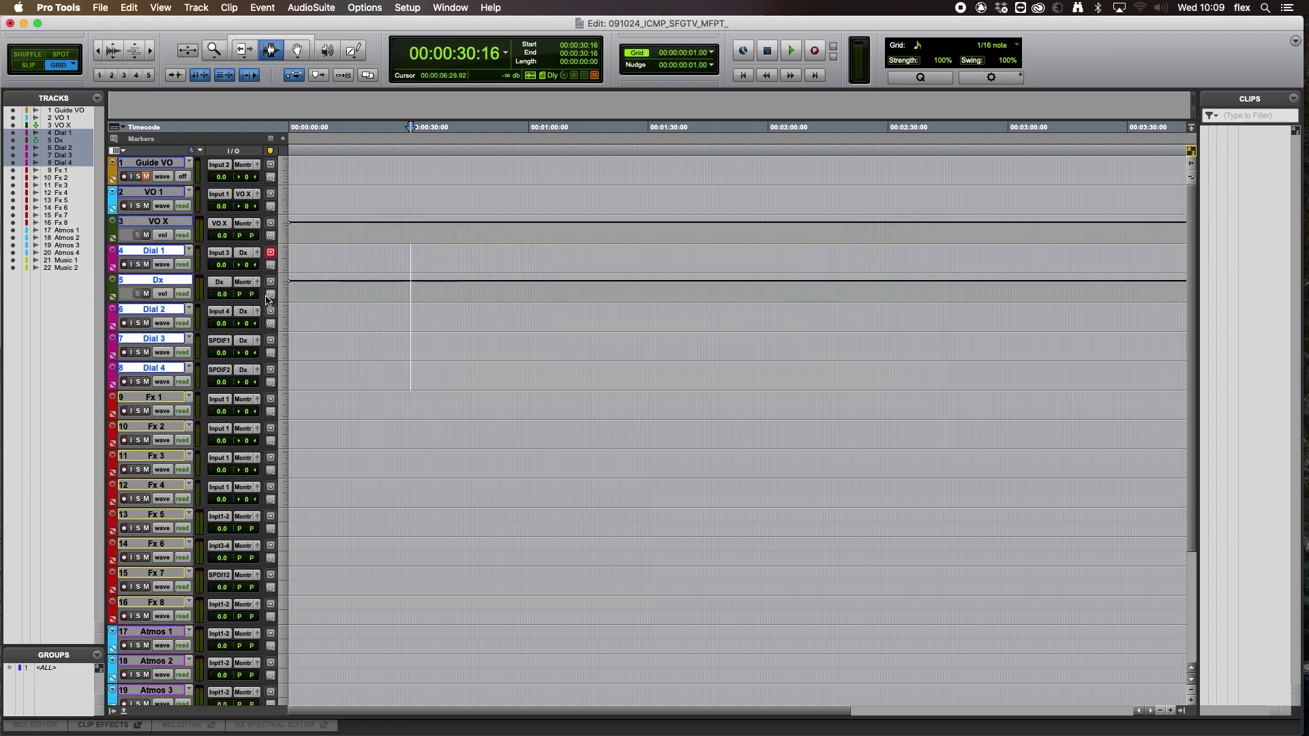
click(347, 281)
drag(181, 281, 170, 388)
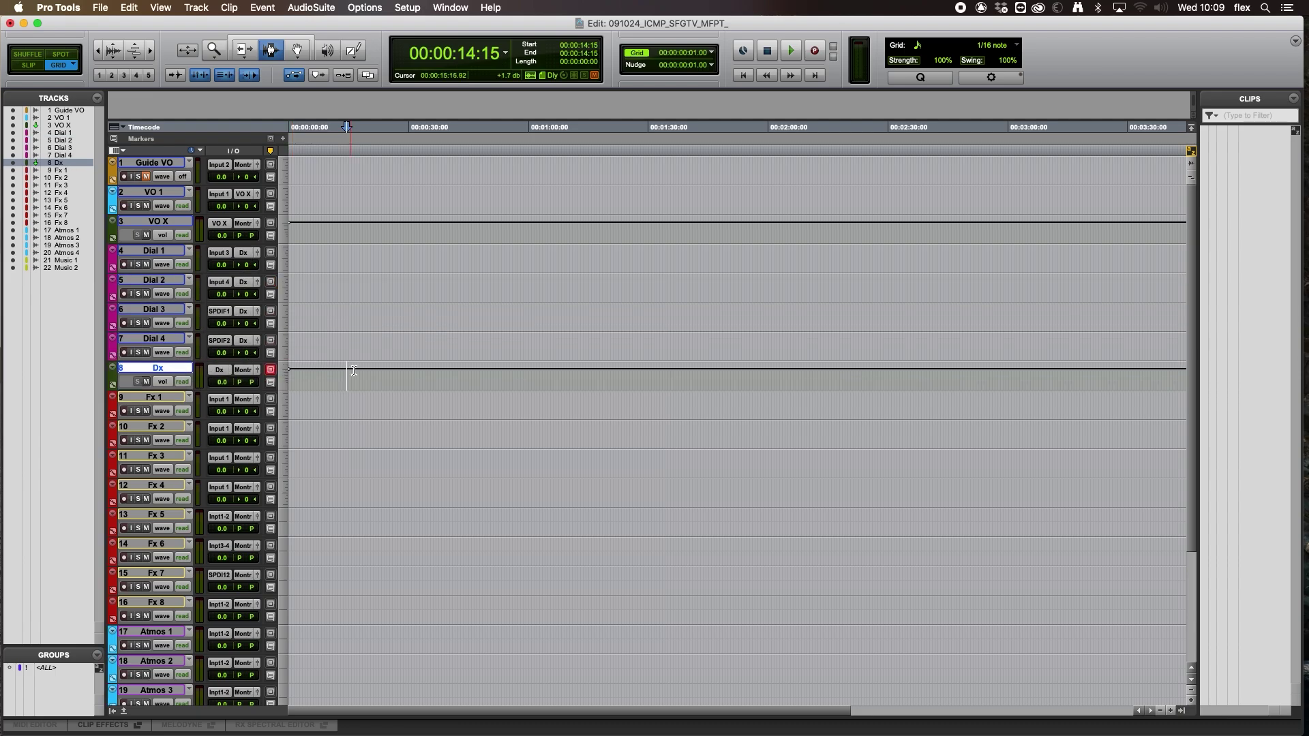
click(170, 397)
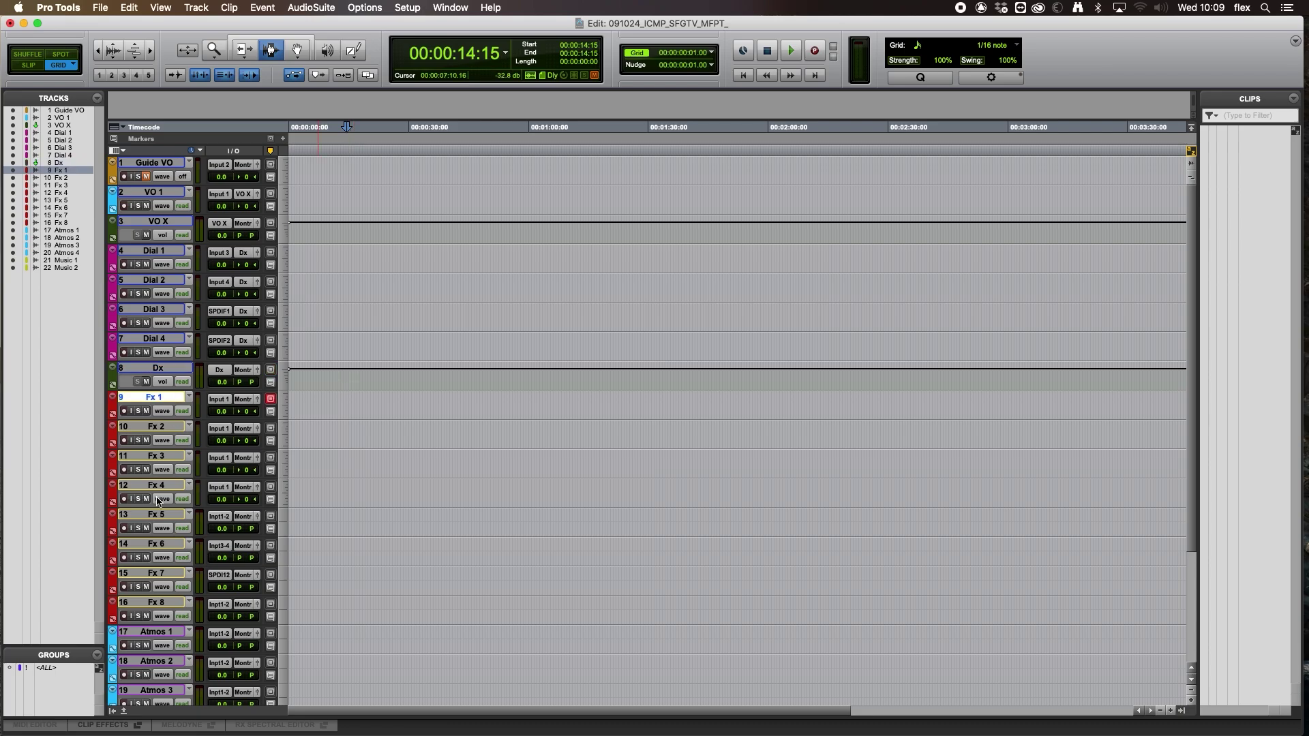
scroll(157, 501, down, 4)
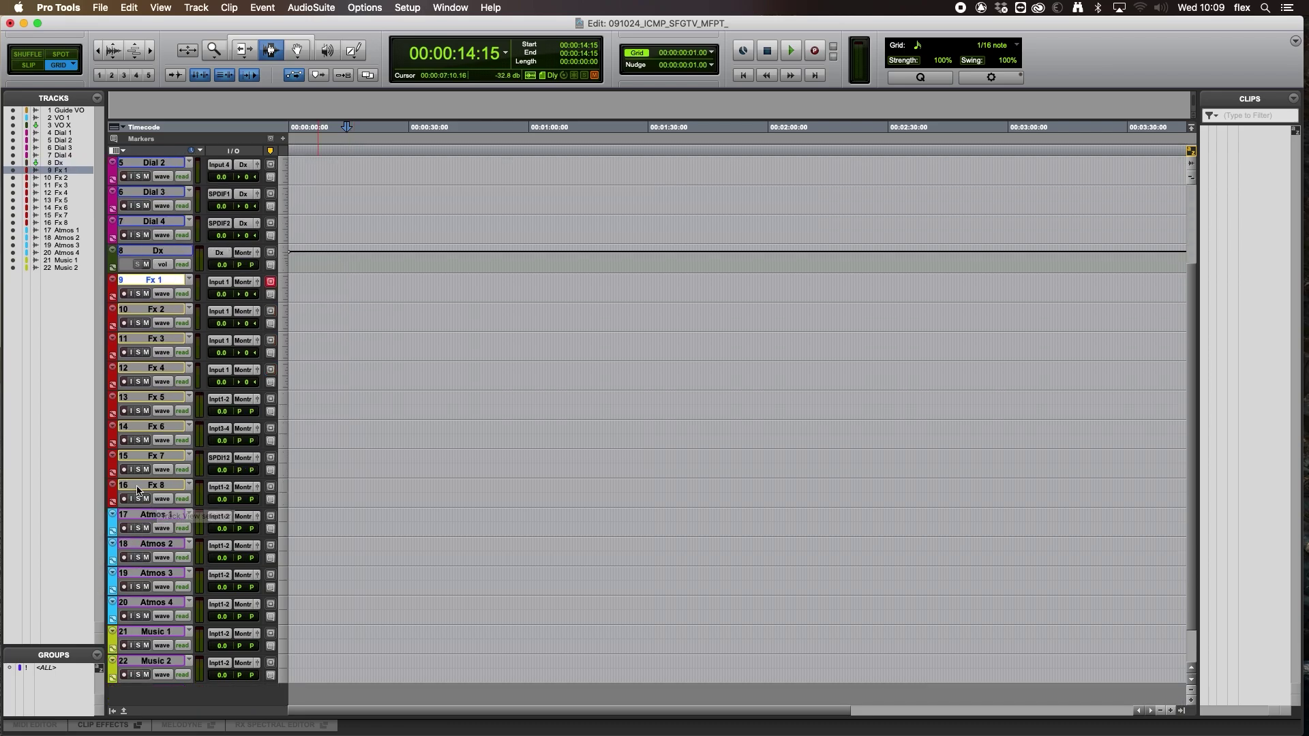
shift+click(138, 486)
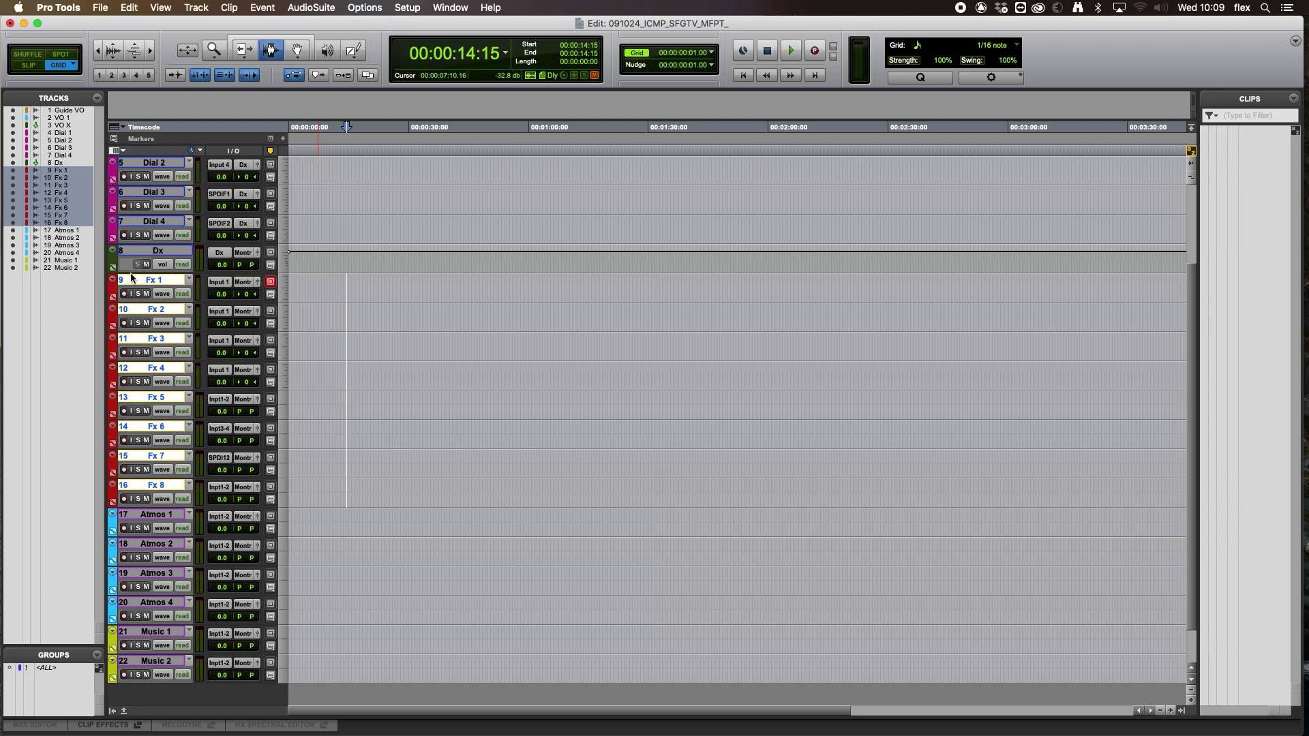
click(360, 293)
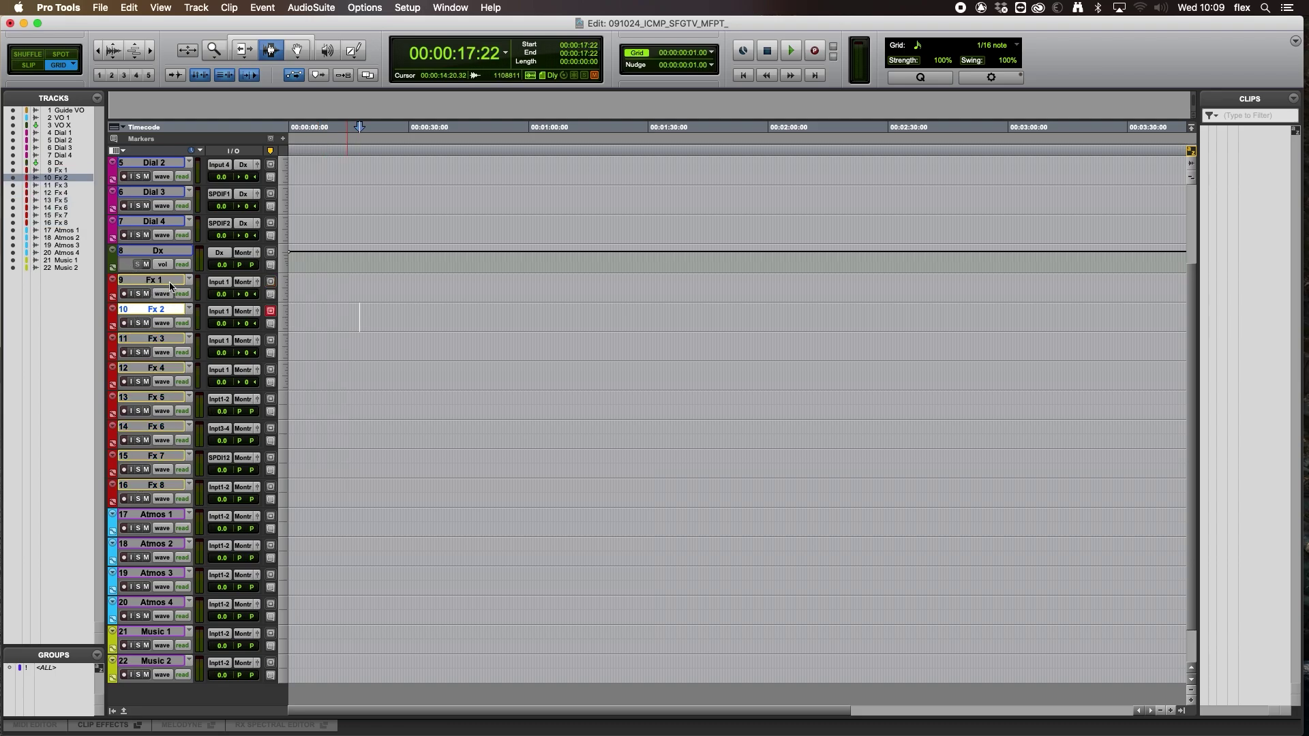
- Route the outputs of Fx 1 to Fx 8 to a new stereo Aux Input track named Fx X, not created next to the current track
shift+click(149, 487)
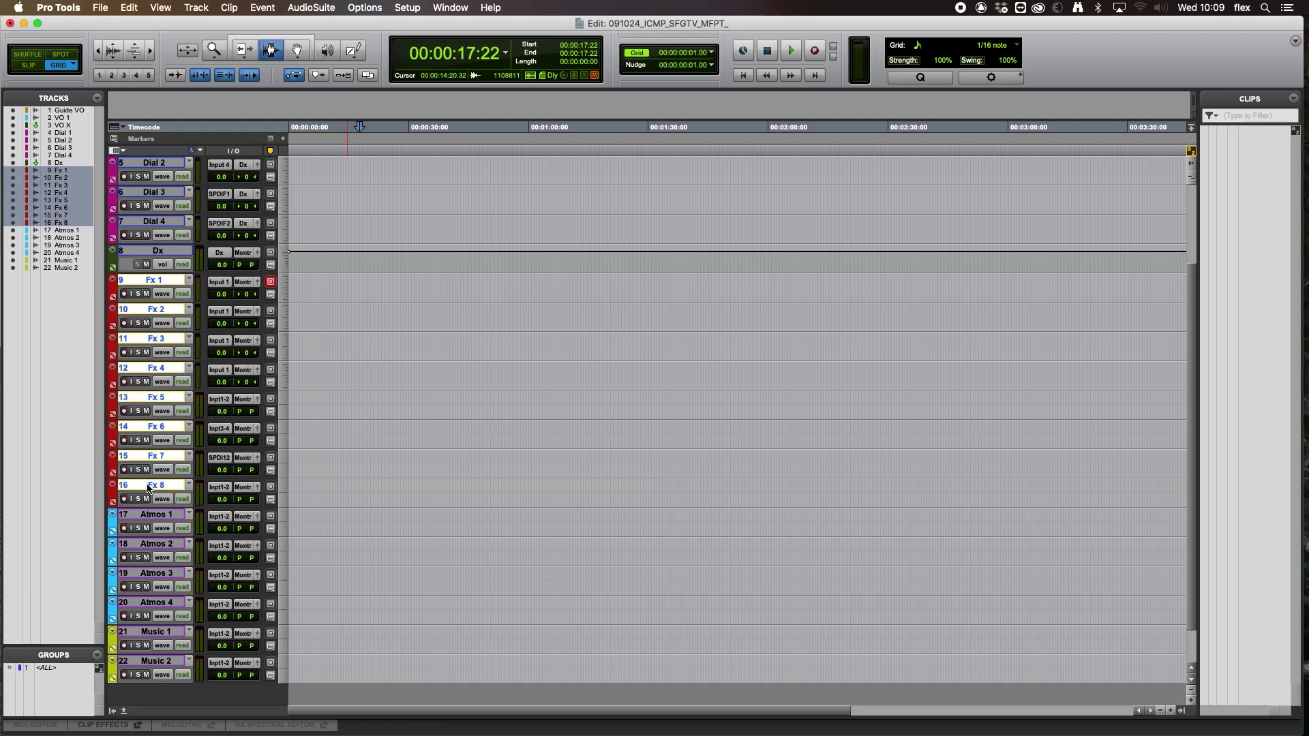
click(247, 286)
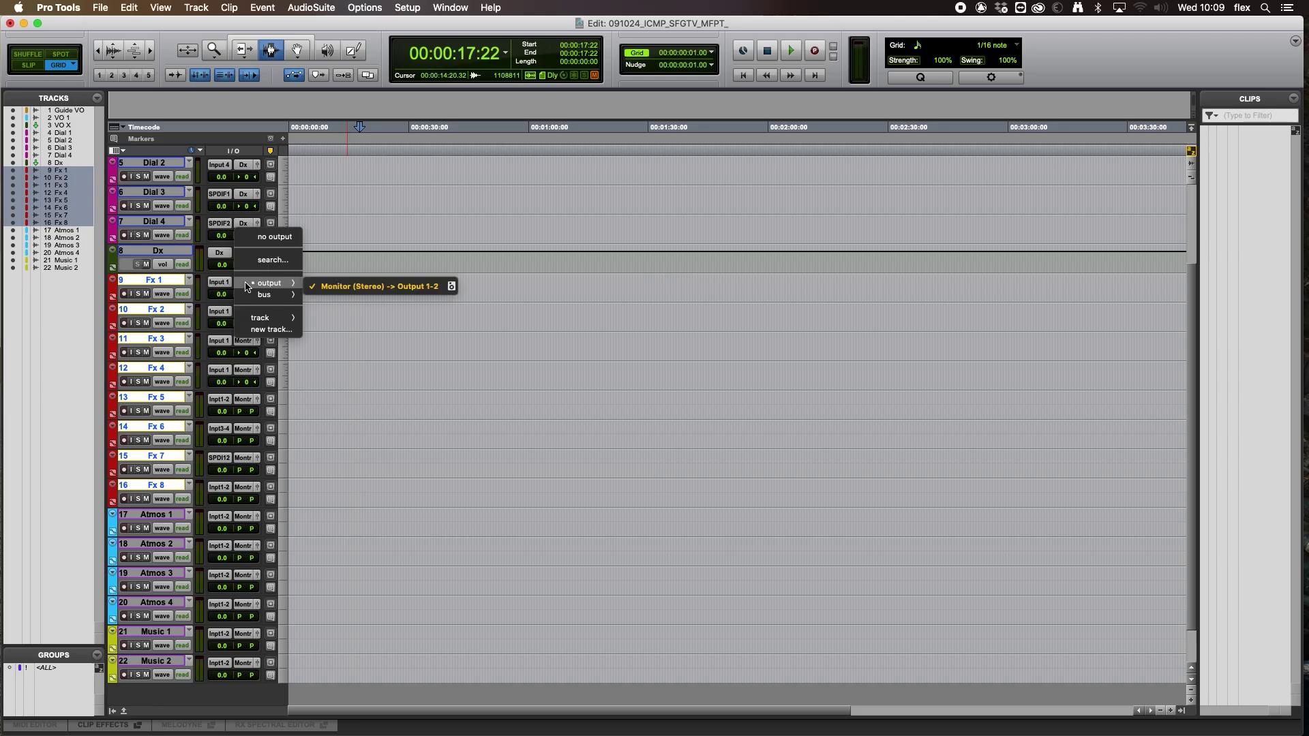
click(262, 330)
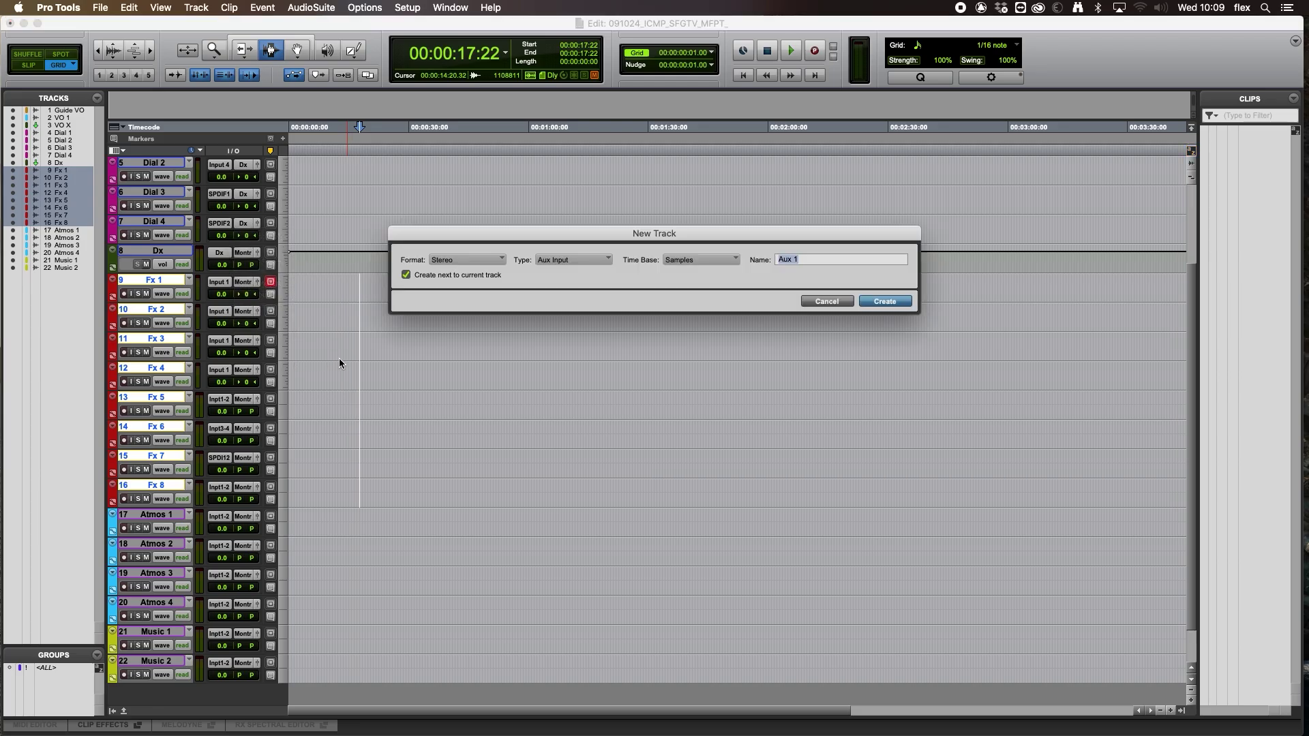
text(Fx X)
click(432, 275)
click(865, 302)
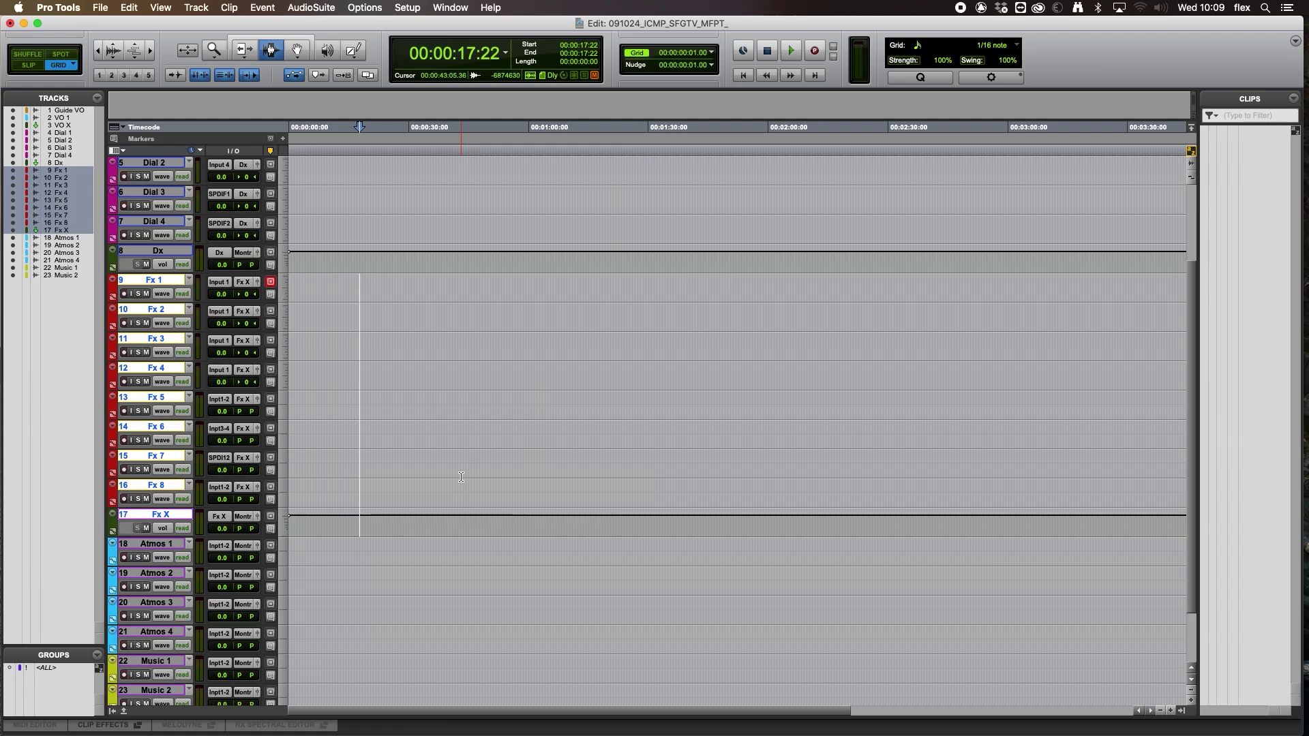
- Route the outputs of Atmos 1 to Atmos 4 to a new stereo Aux Input track named AtmX
scroll(461, 476, down, 3)
click(144, 468)
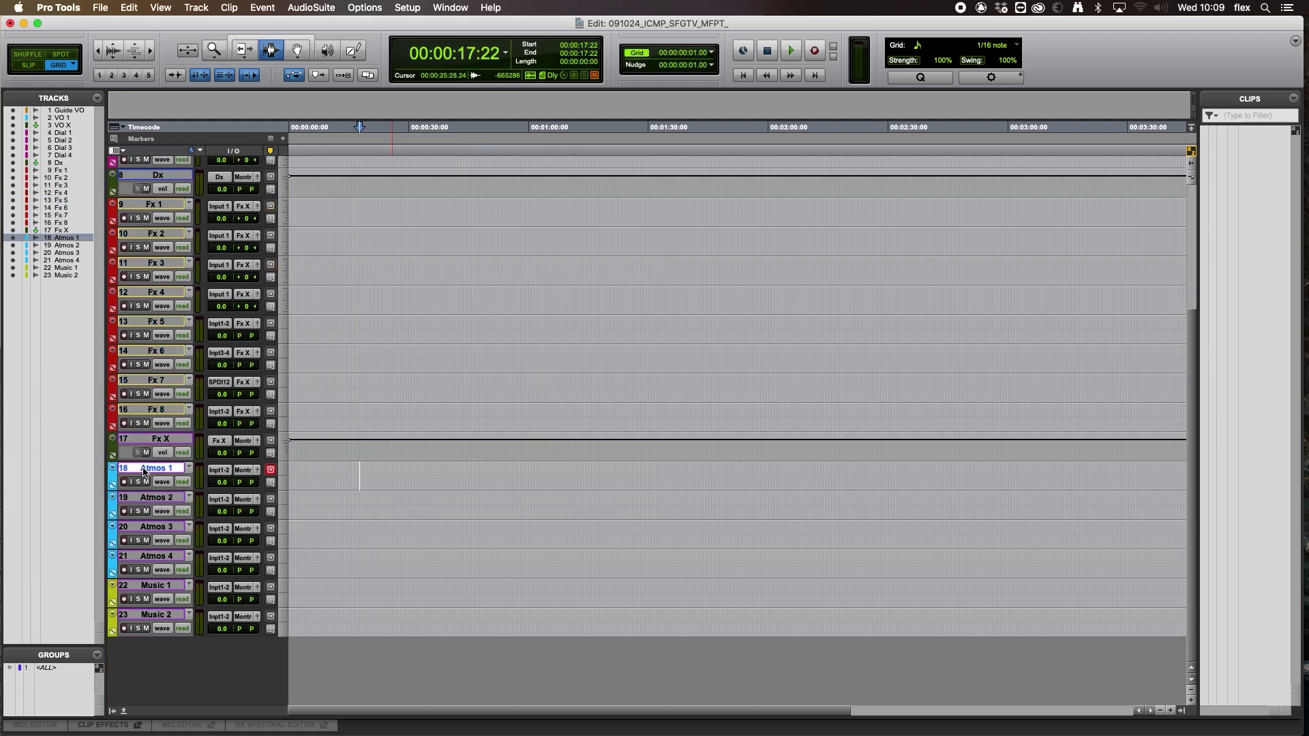
shift+click(147, 561)
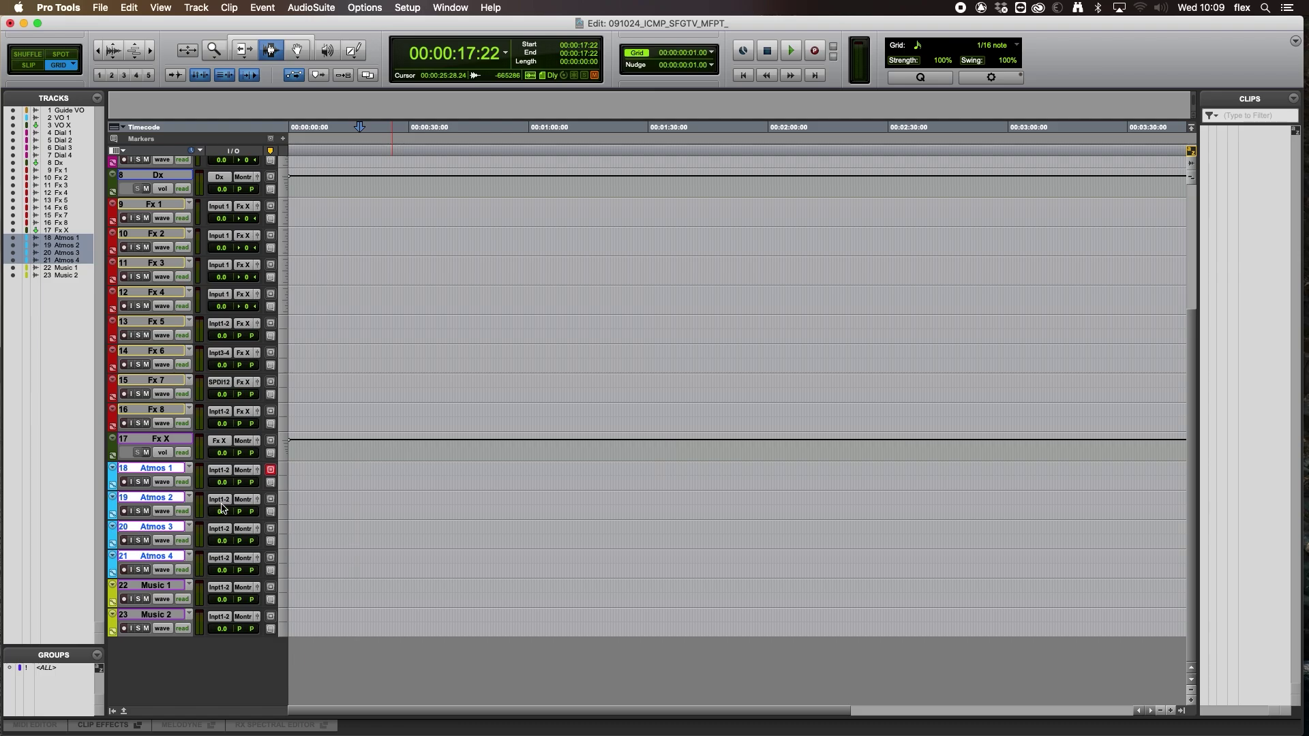
click(243, 471)
click(263, 518)
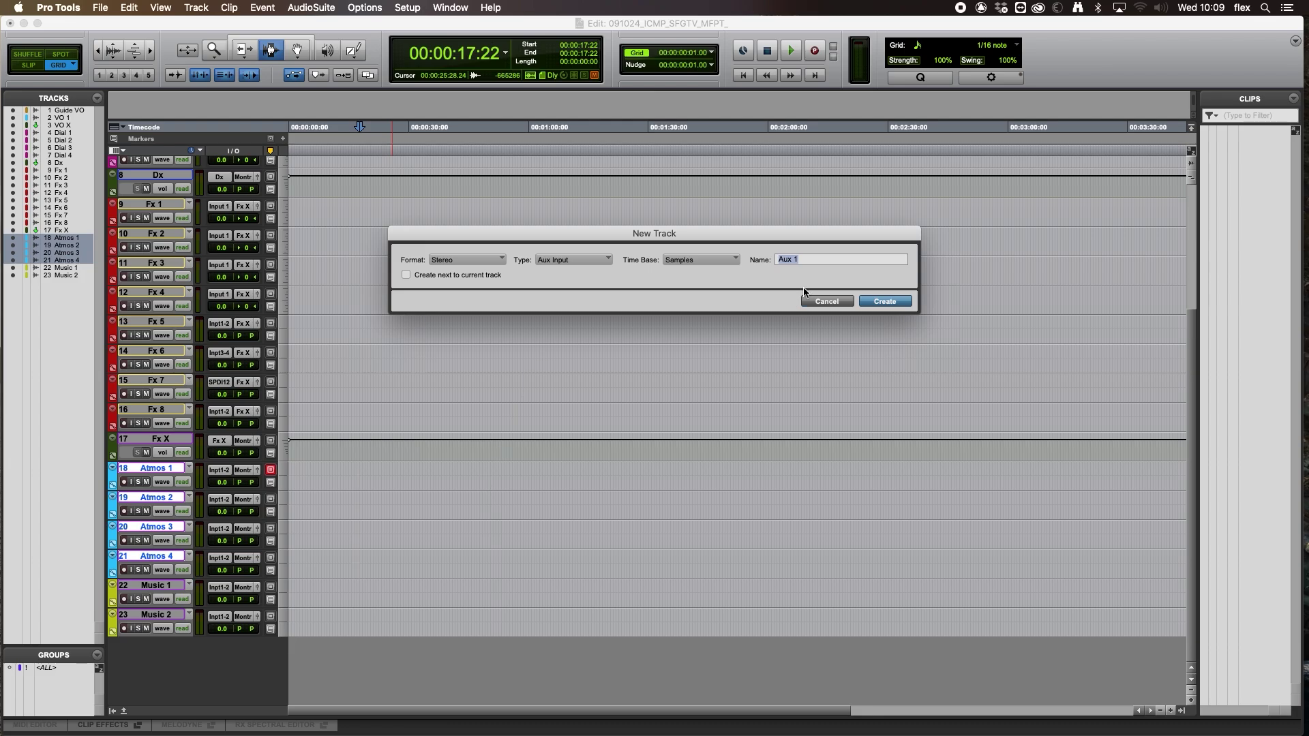
text(AtmX)
click(884, 301)
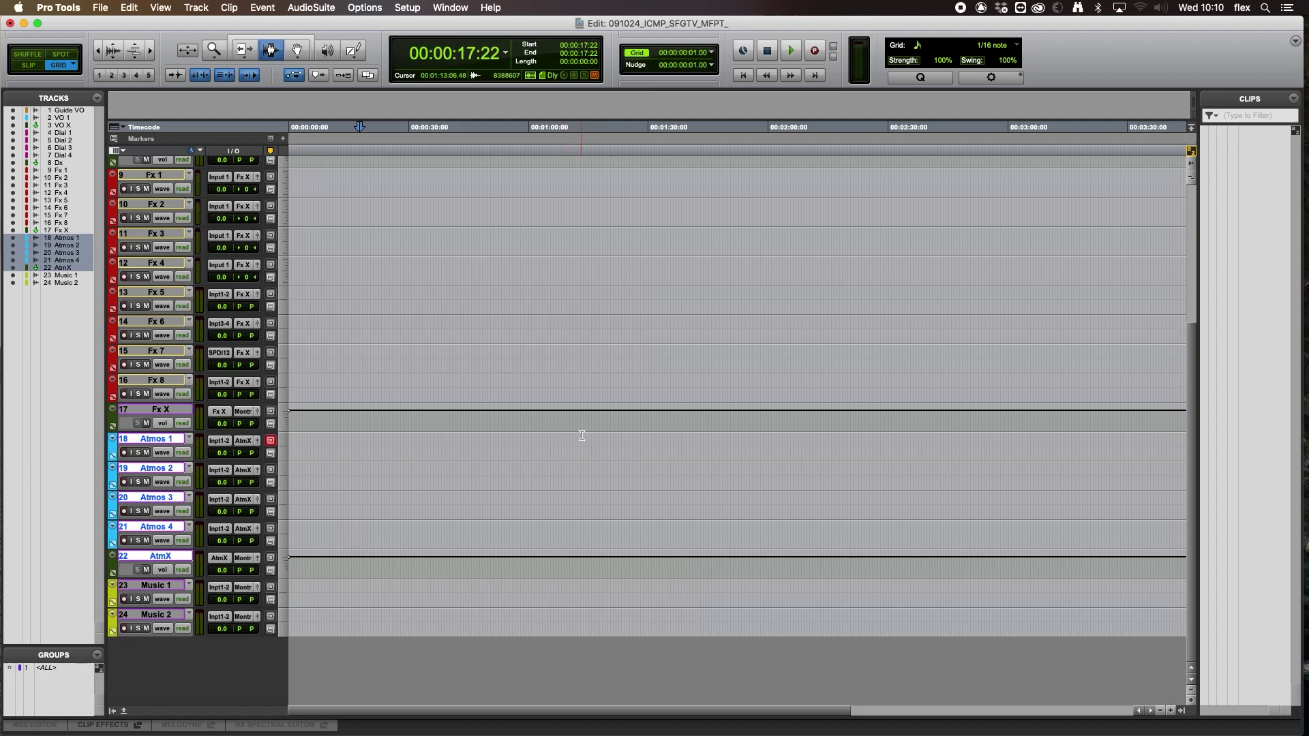
- Route the outputs of Music 1 and Music 2 to a new stereo Aux Input track named Mx
click(141, 586)
shift+click(147, 617)
click(244, 587)
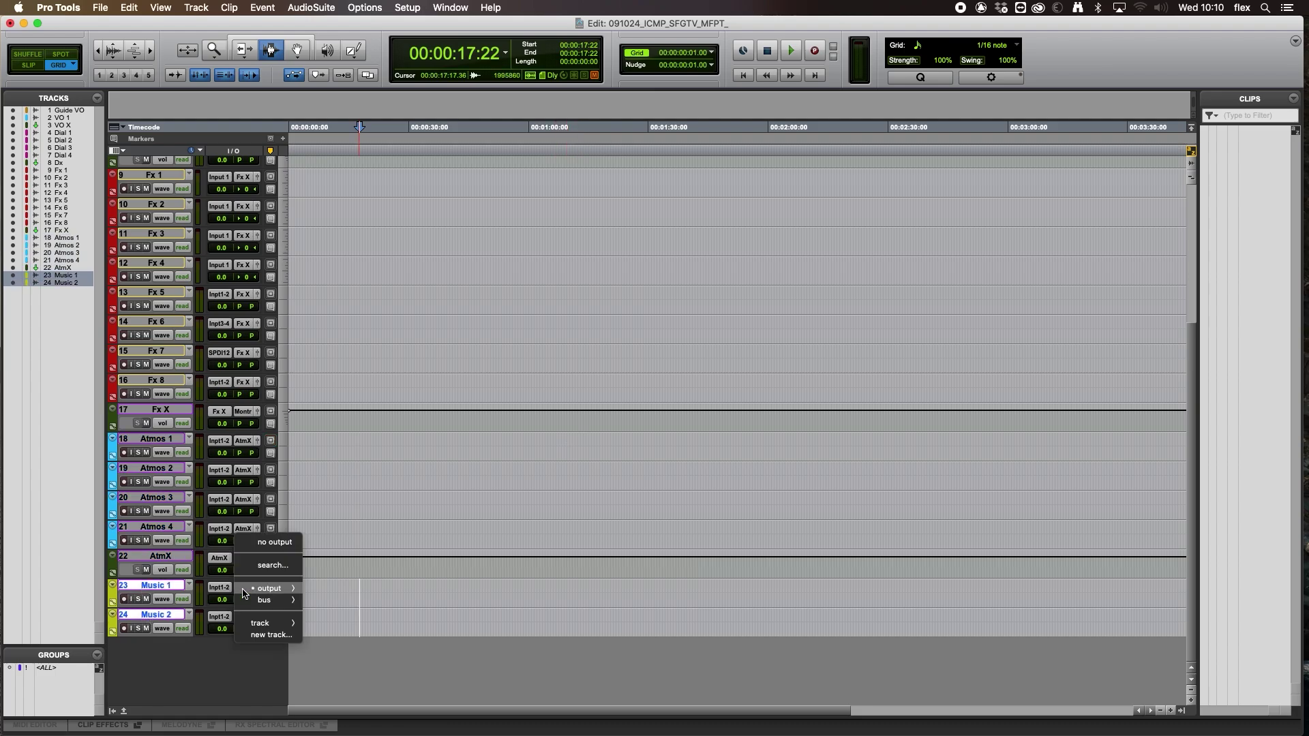
click(261, 634)
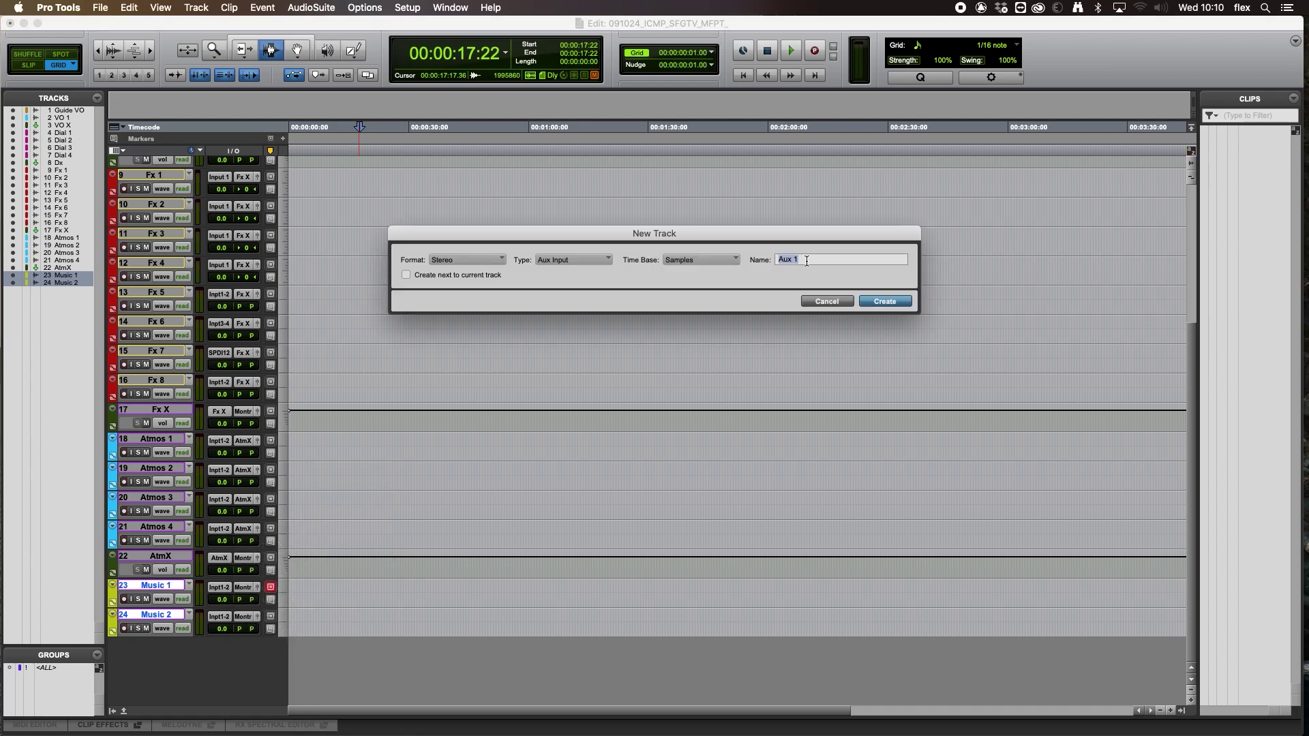
text(Mx)
key(Return)
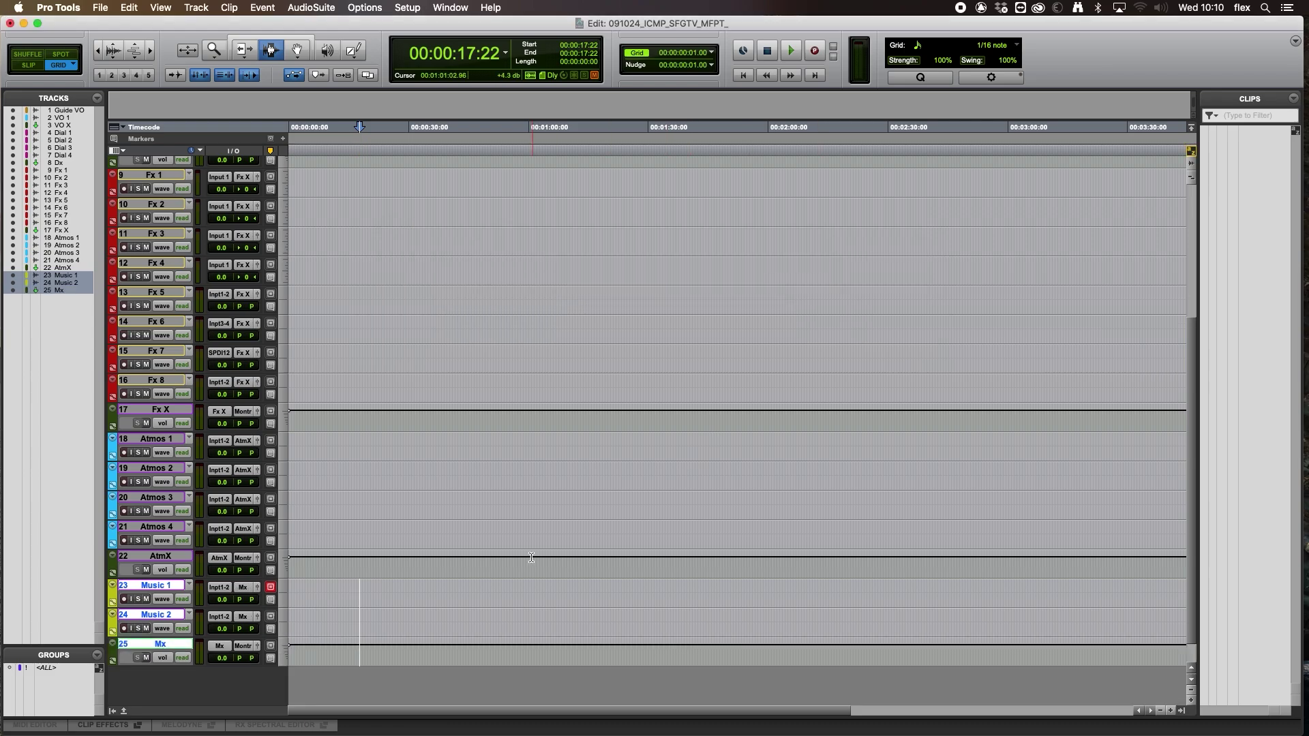
scroll(246, 598, down, 1)
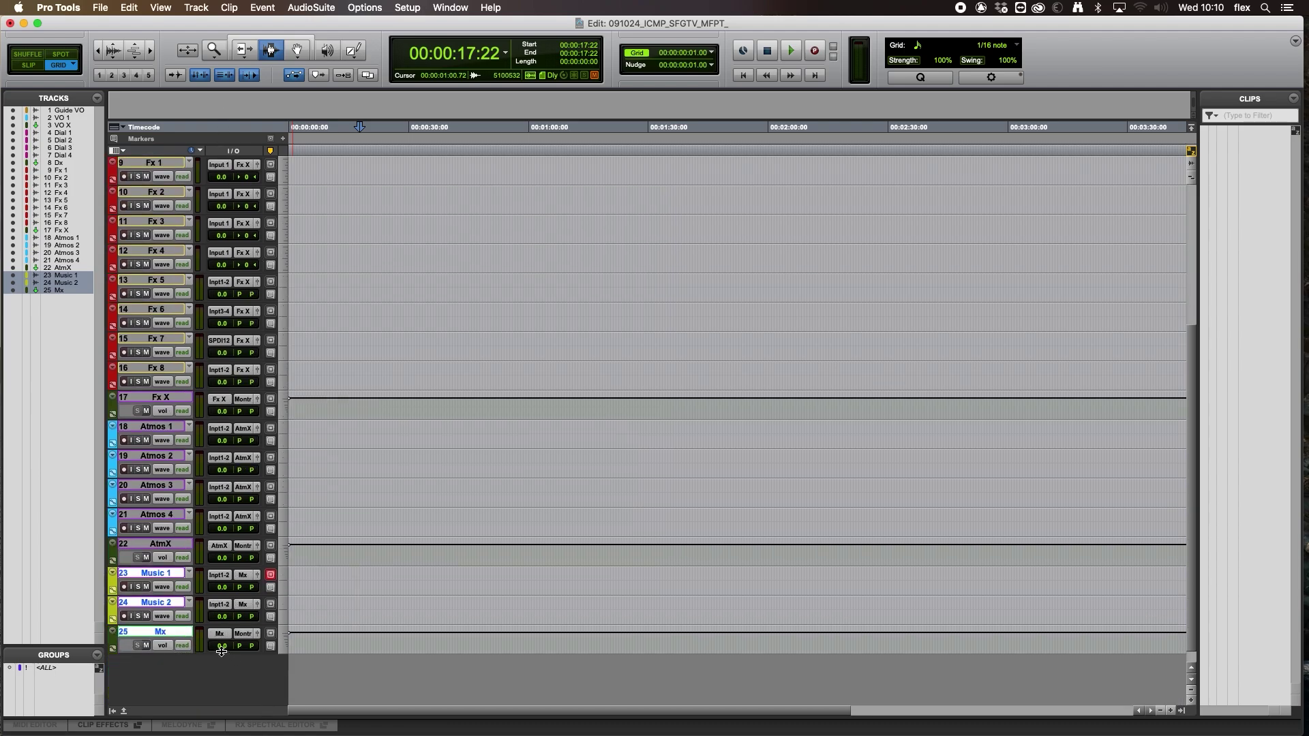
click(373, 648)
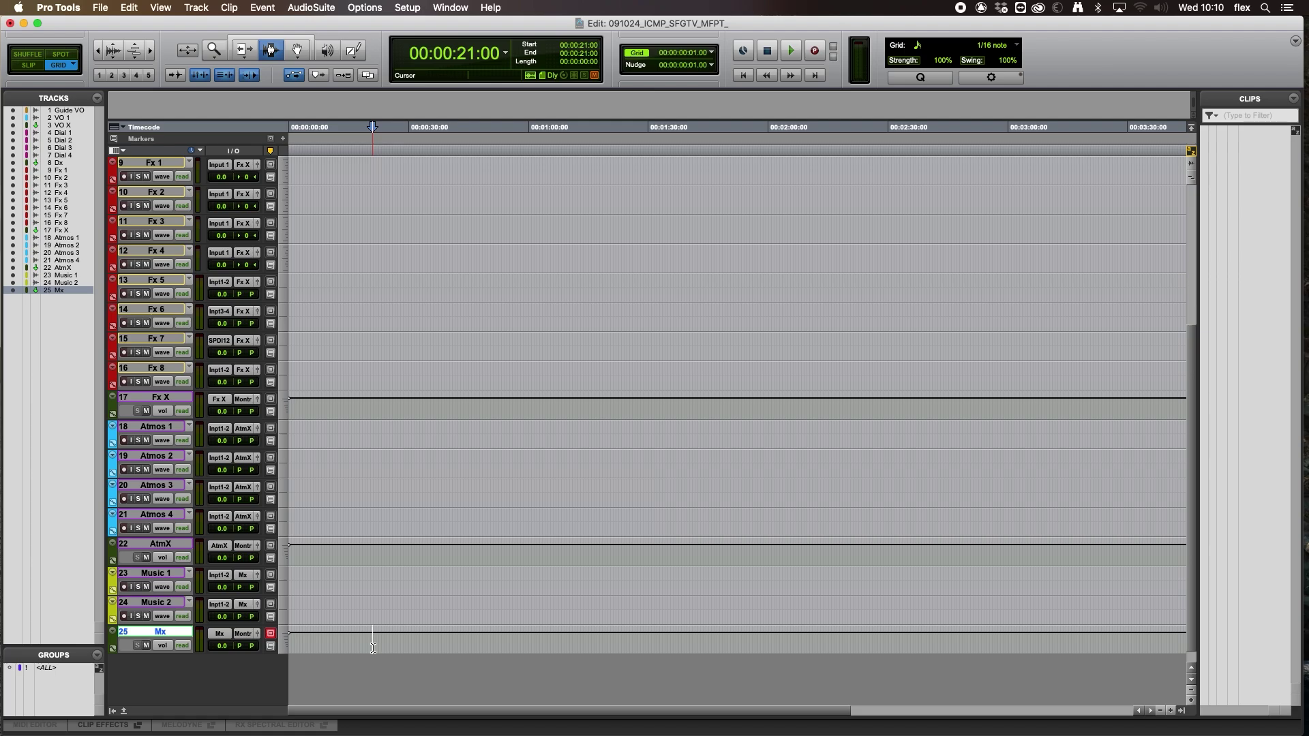
- Move the aux tracks VO X, Dx, Fx X, AtmX and Mx together to the top of the session, above Guide VO
click(159, 549)
click(140, 545)
super+click(140, 545)
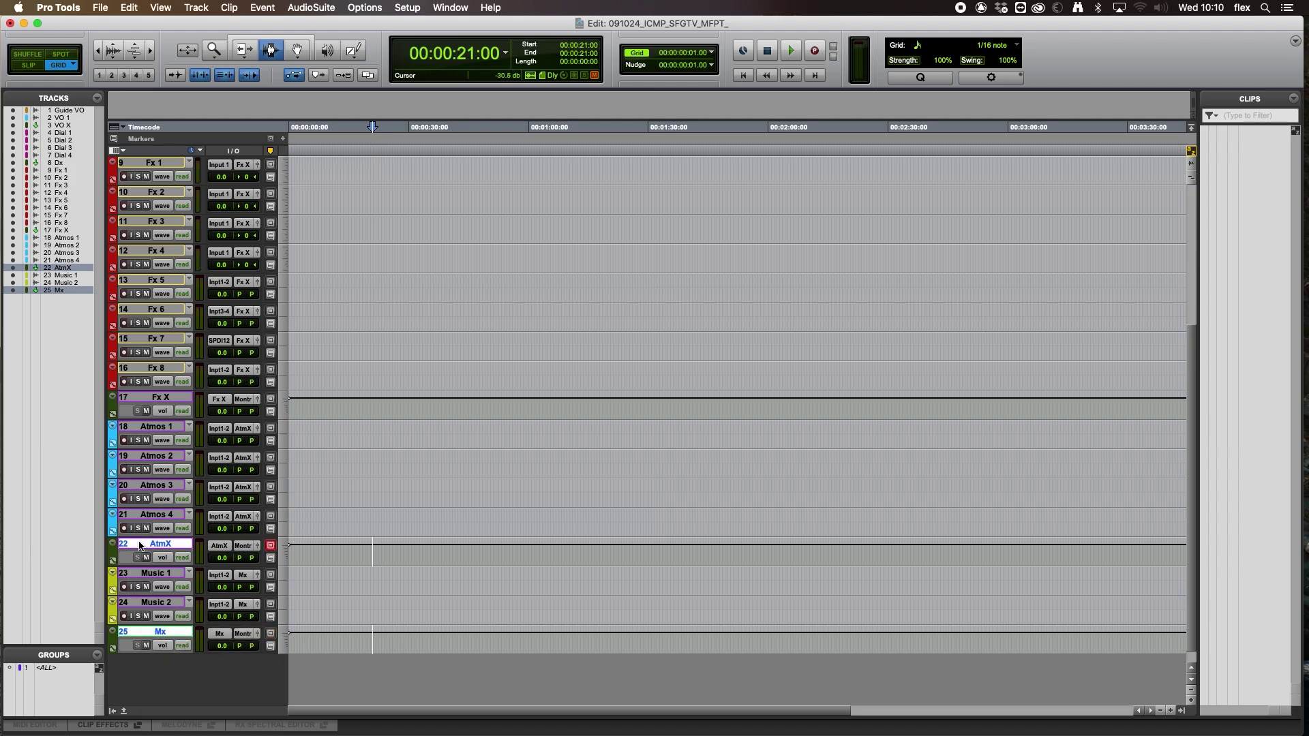
super+click(154, 397)
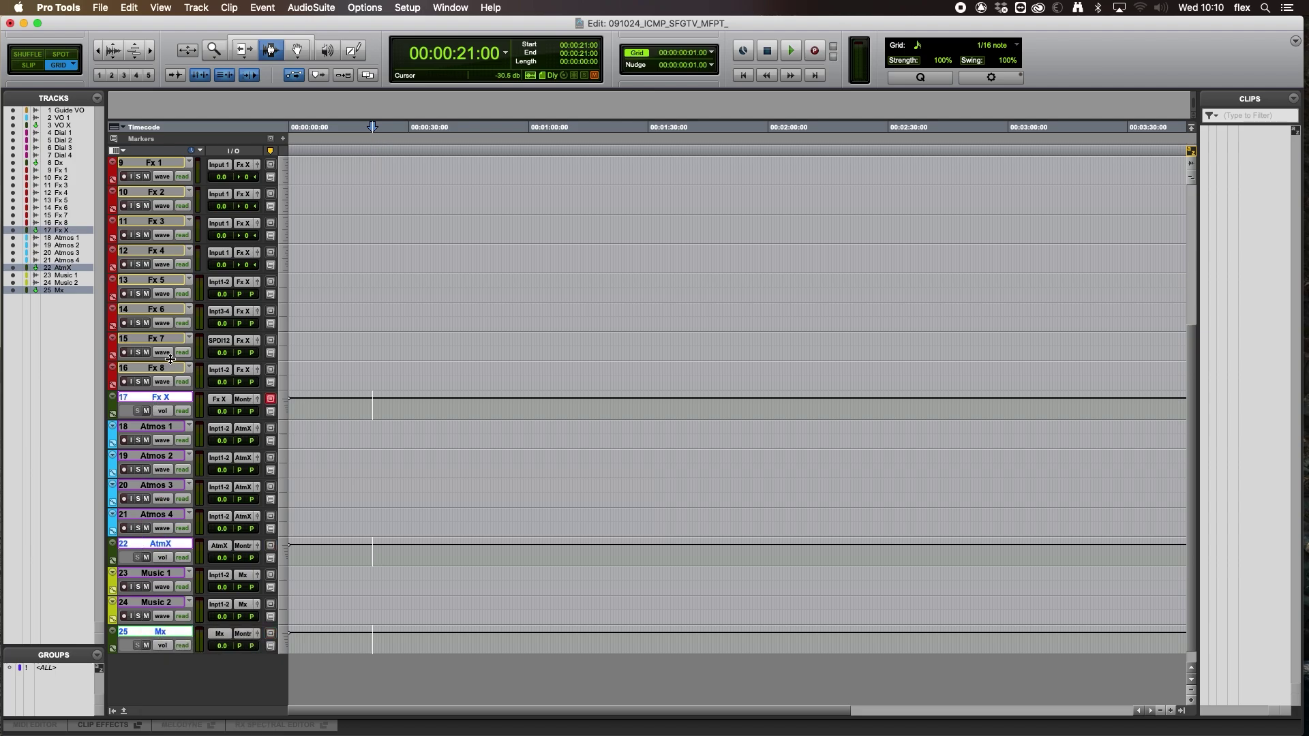
scroll(169, 359, up, 5)
super+click(167, 338)
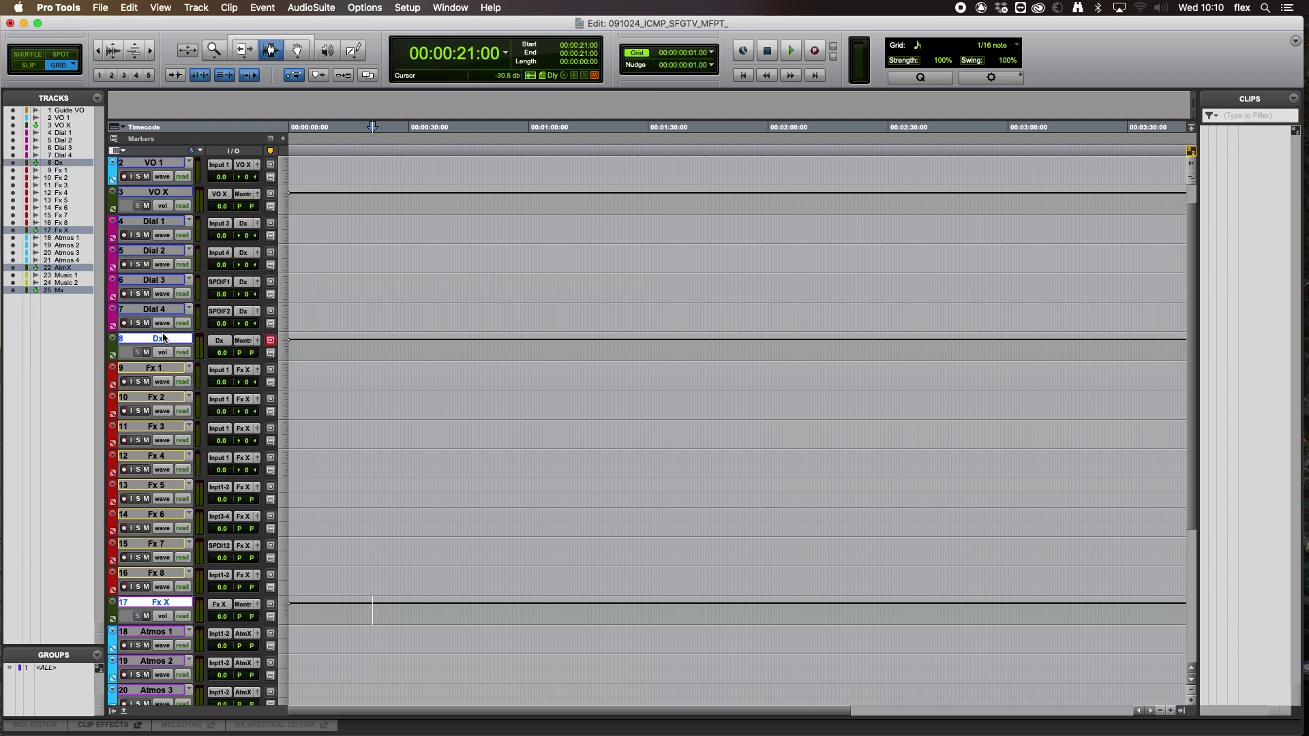
super+click(151, 194)
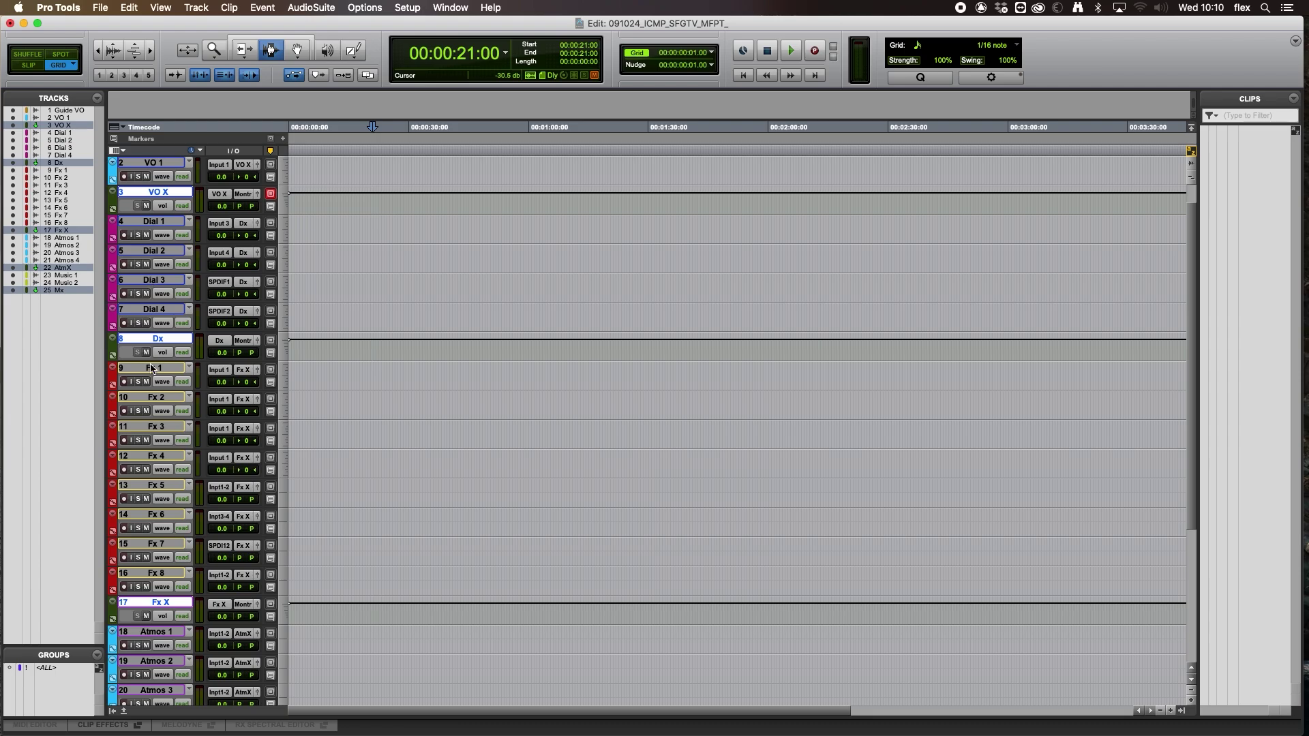
scroll(155, 532, down, 5)
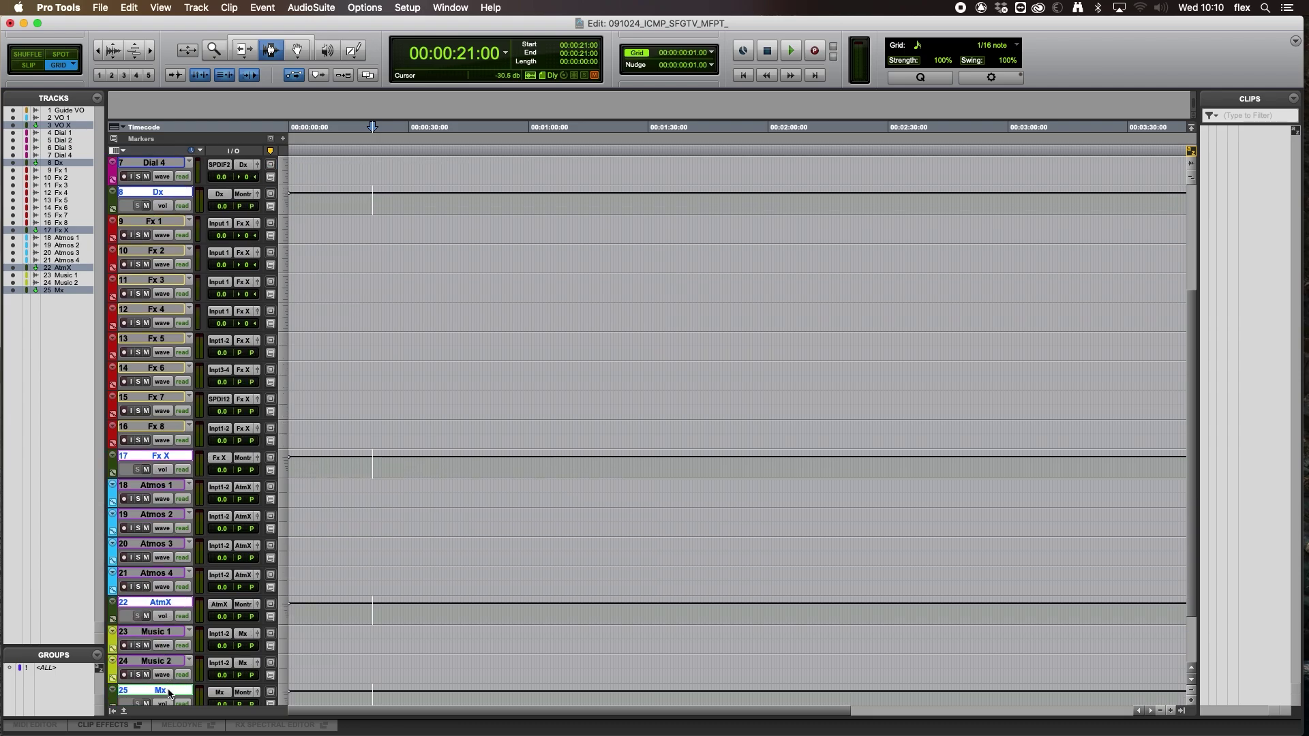
drag(169, 694, 157, 164)
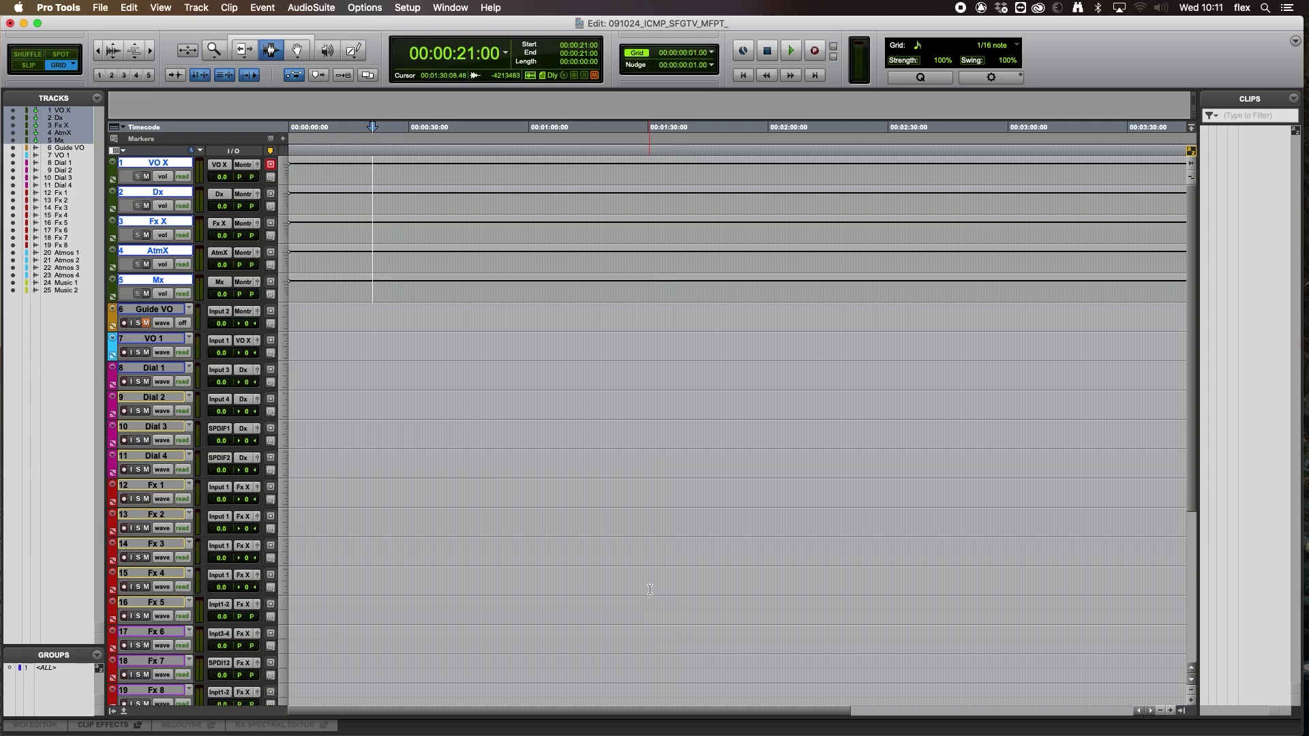
click(681, 288)
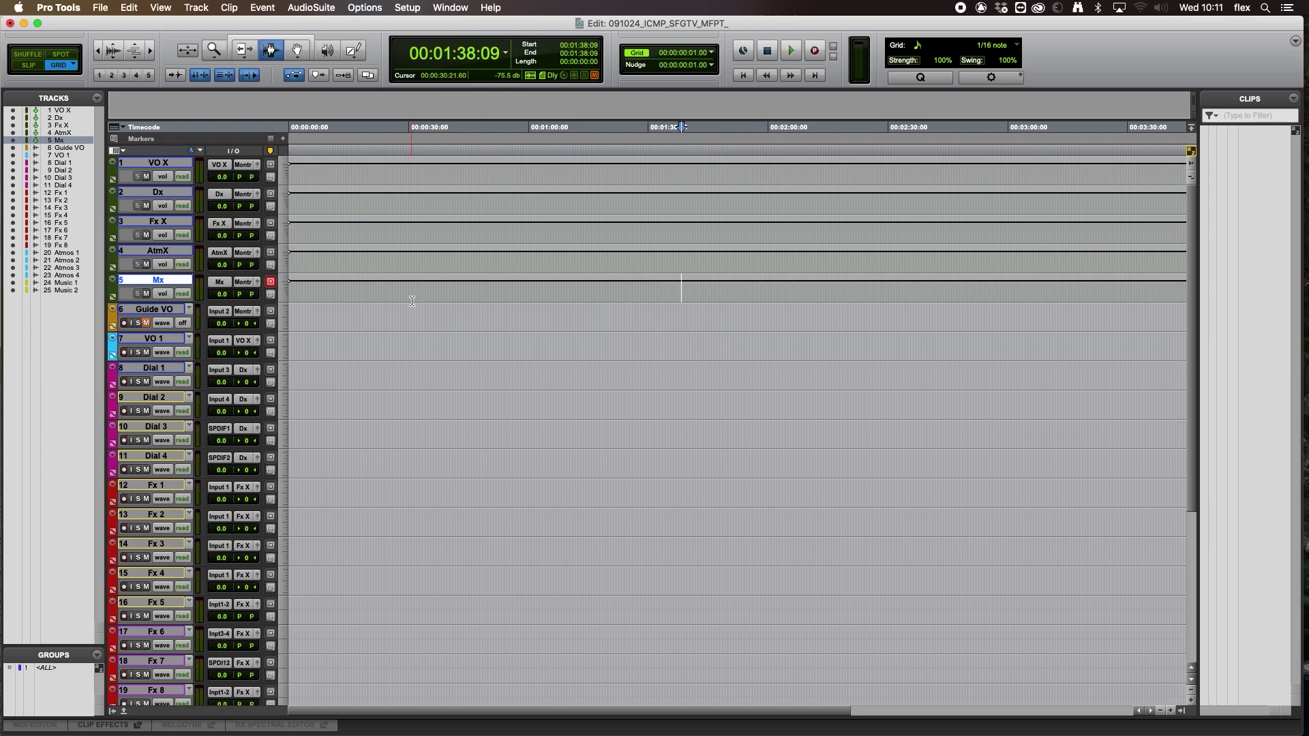
- Route the outputs of Dx, Fx X, AtmX and Mx to a new stereo Aux Input track named DME
click(158, 196)
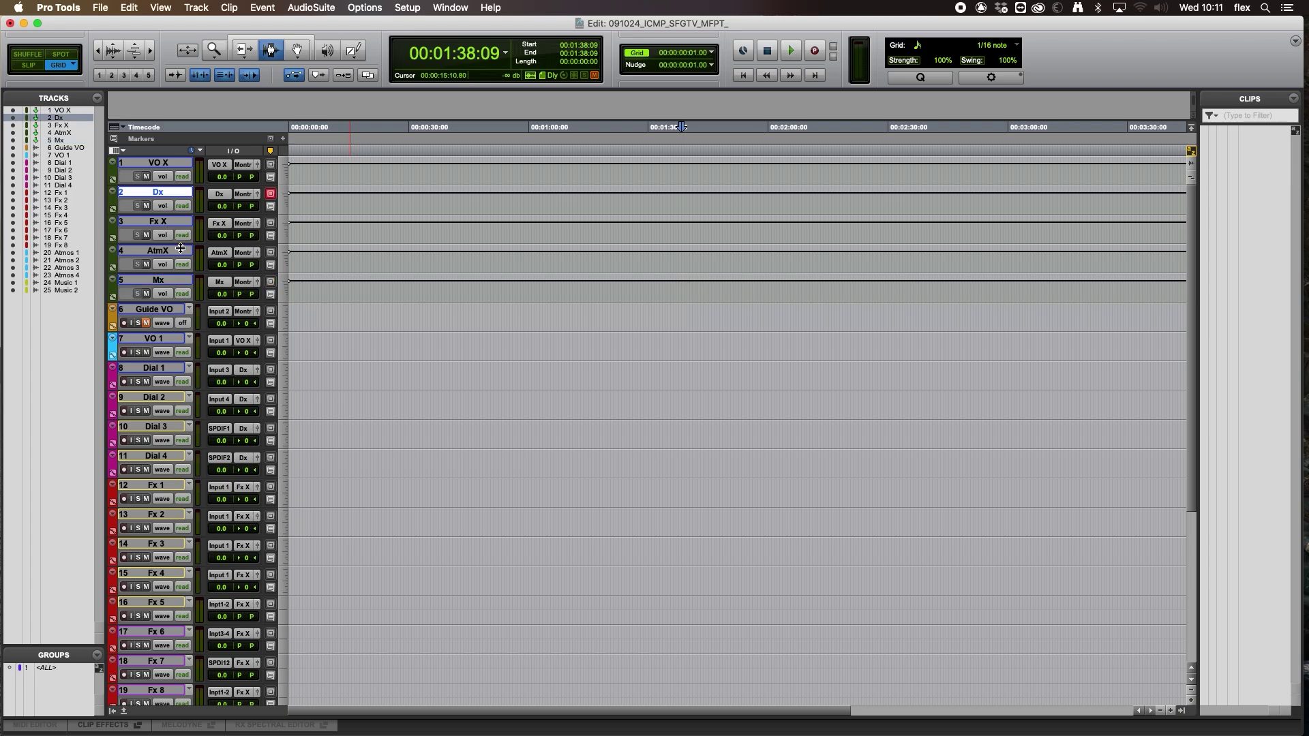
shift+click(171, 223)
shift+click(168, 247)
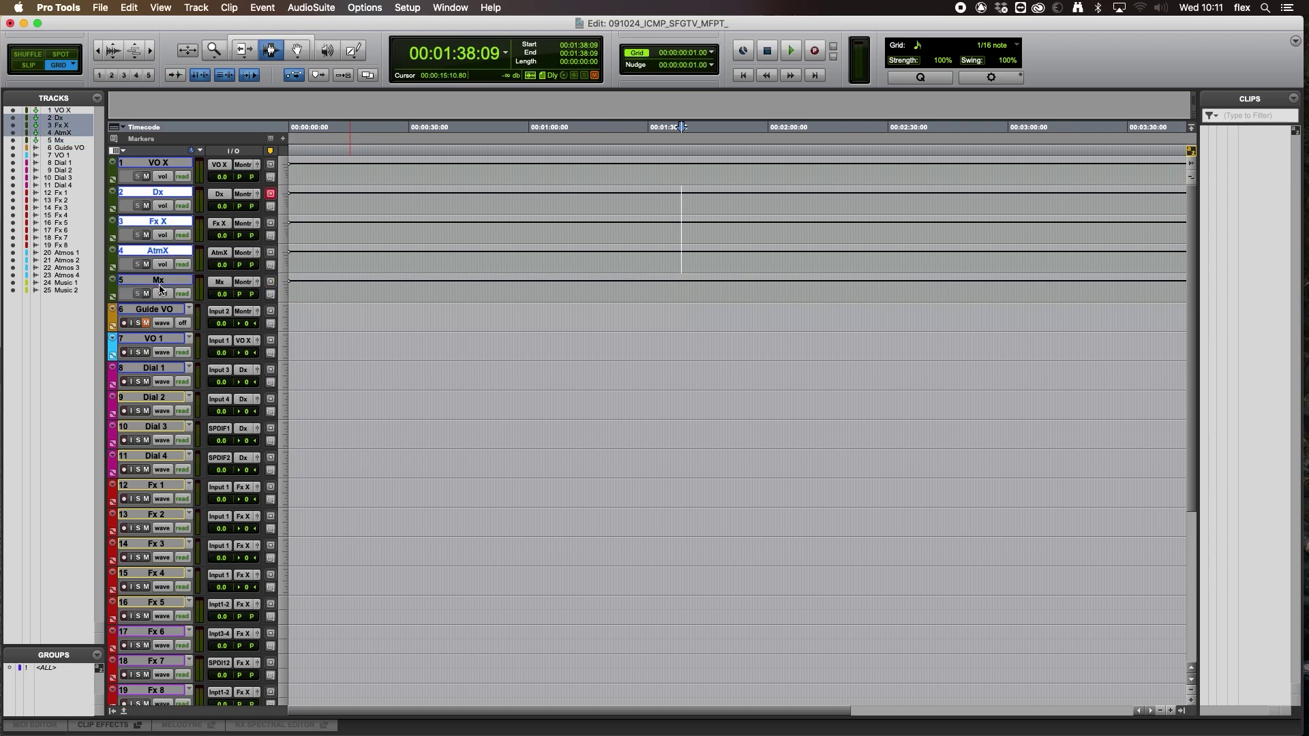
shift+click(161, 285)
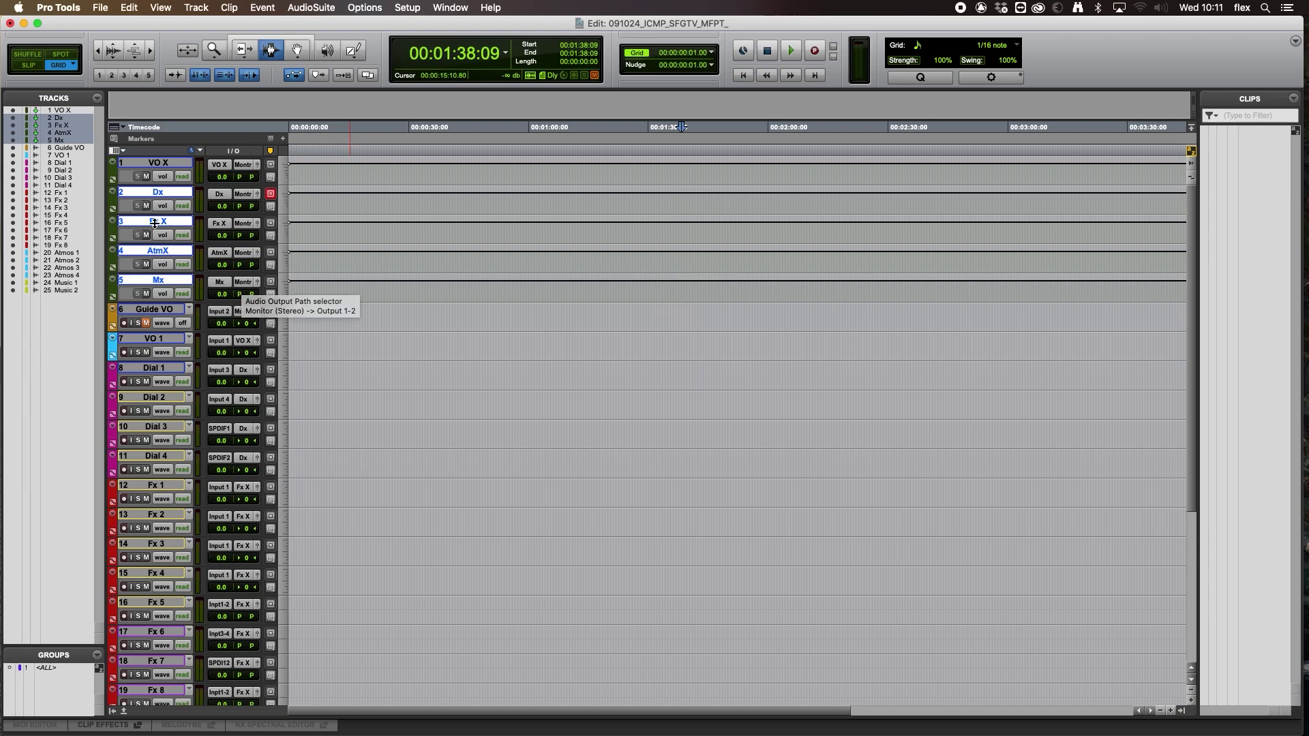
click(246, 282)
click(269, 329)
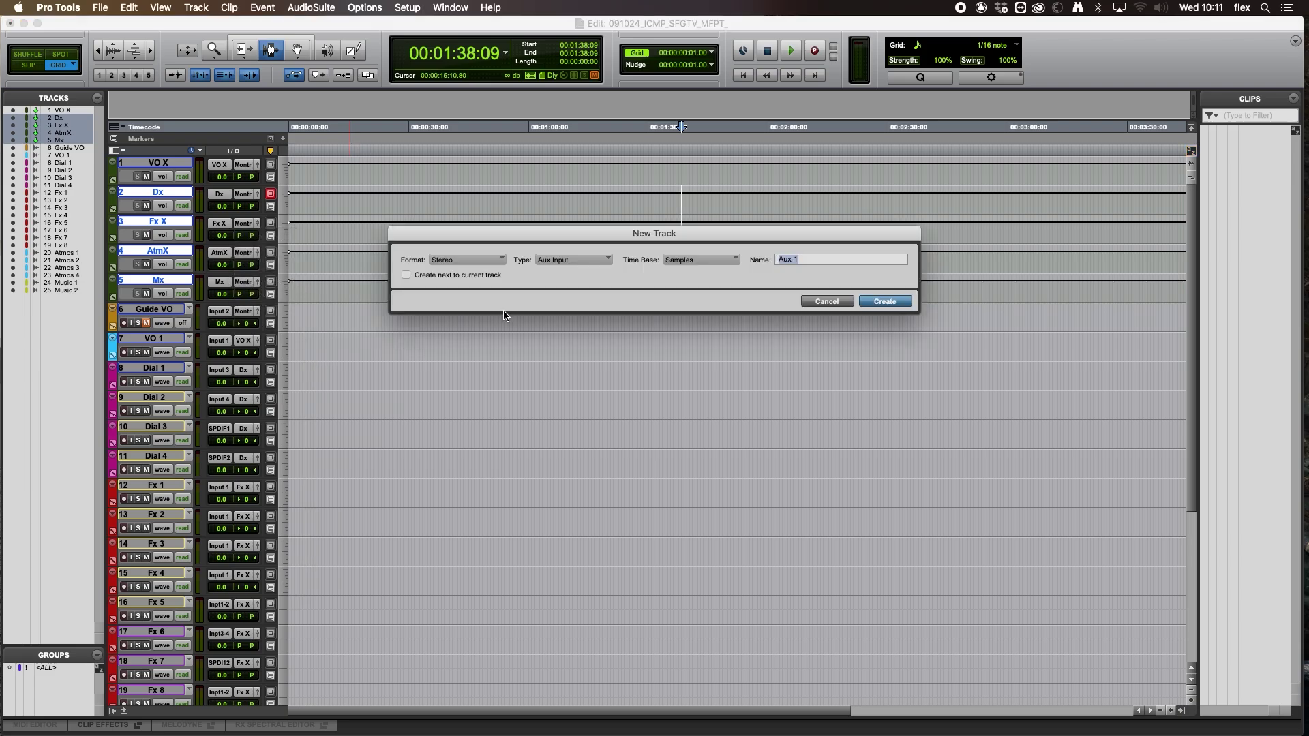
text(ME)
key(Left)
text(D)
click(880, 303)
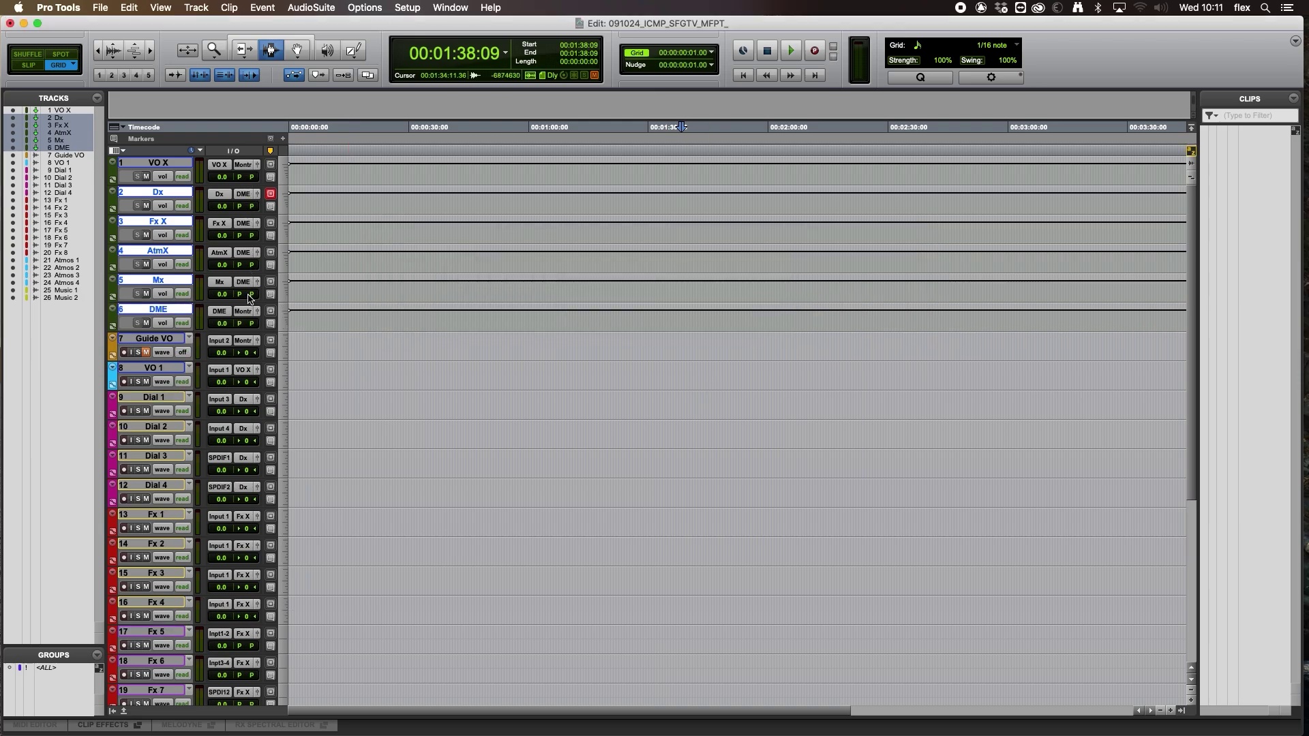
click(360, 295)
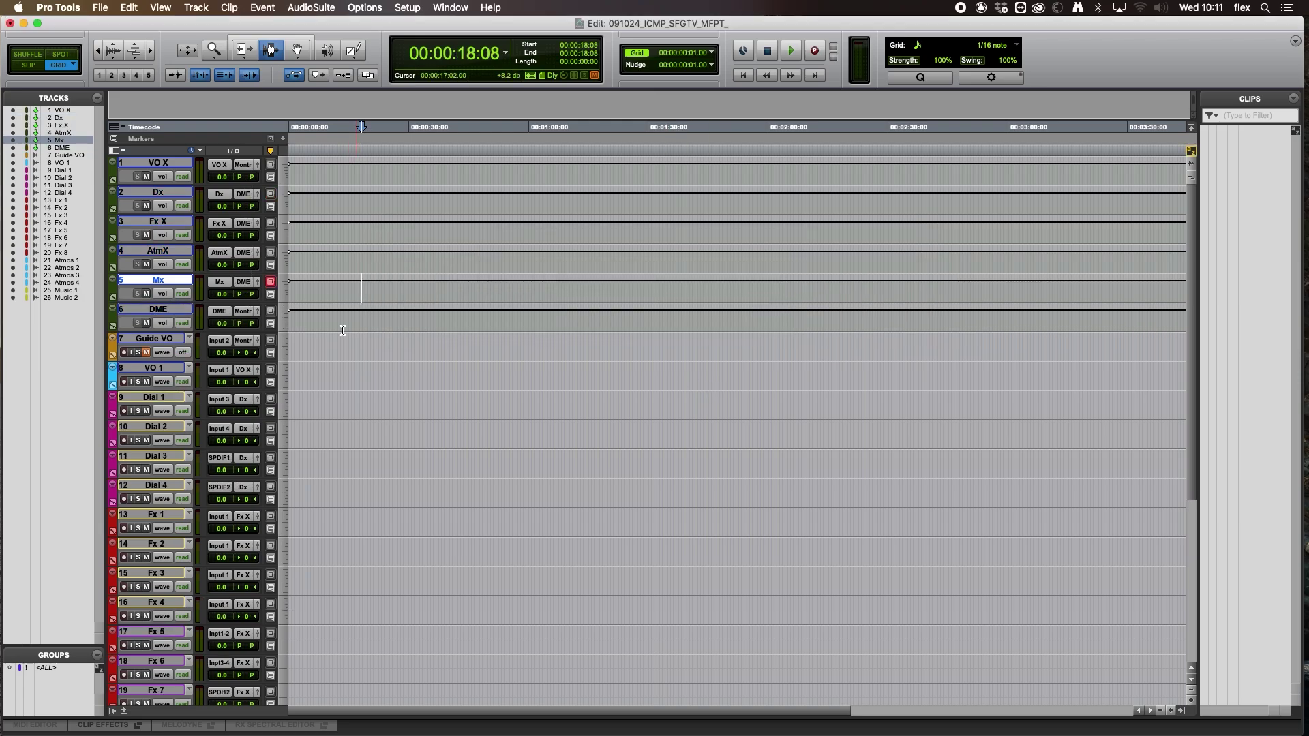
- Route the outputs of VO X and DME to a new stereo Aux Input track named FMIX
click(128, 167)
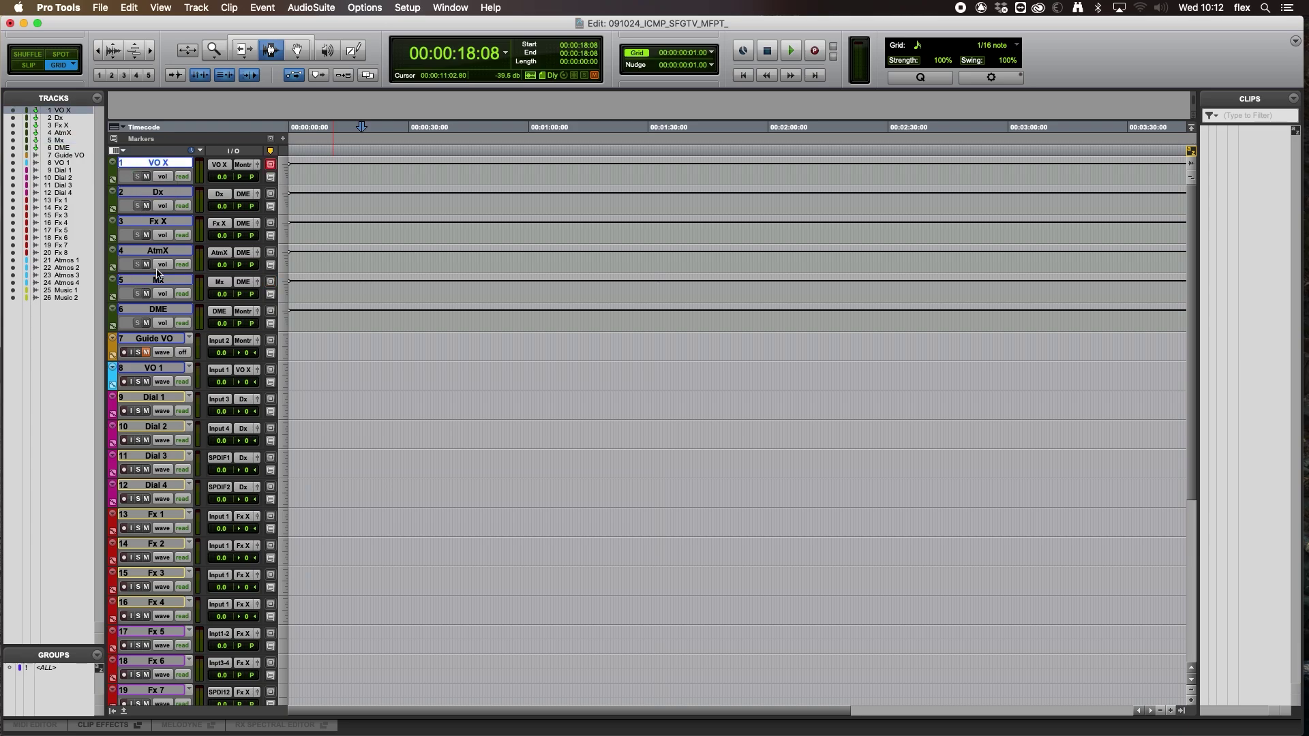
super+click(164, 311)
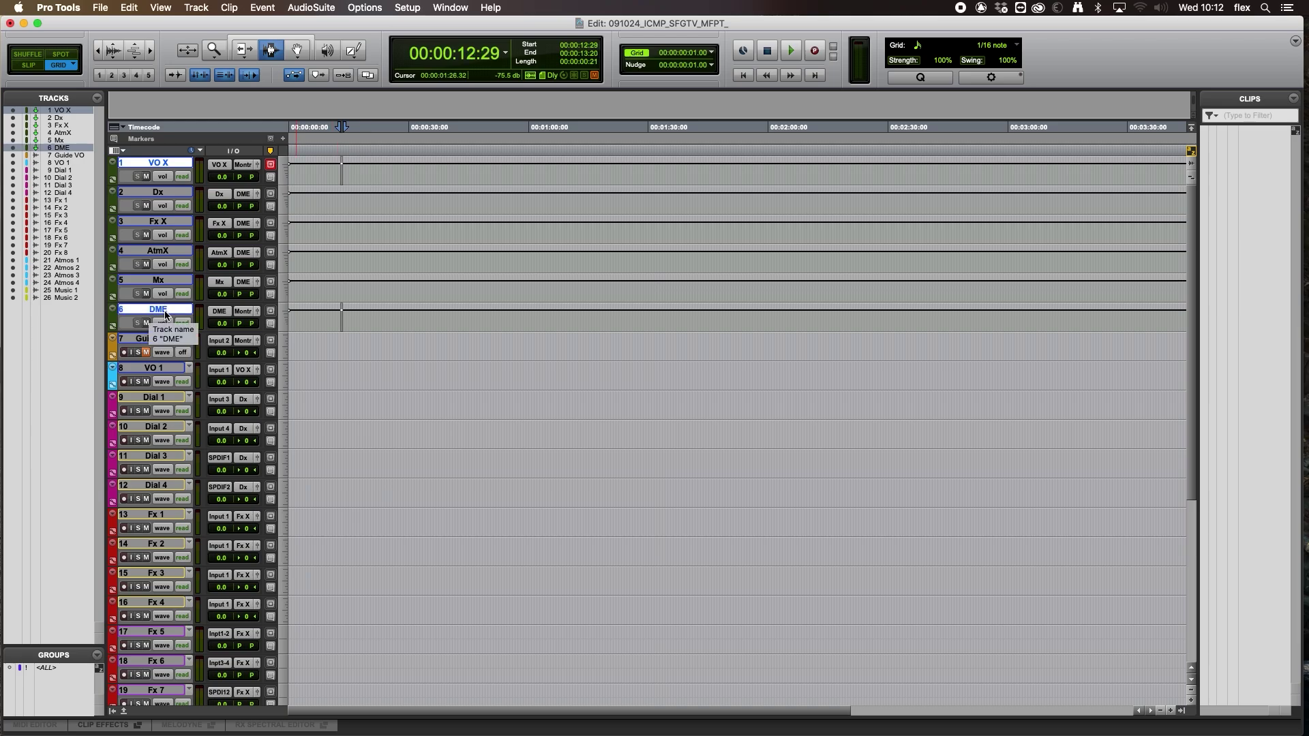
click(248, 312)
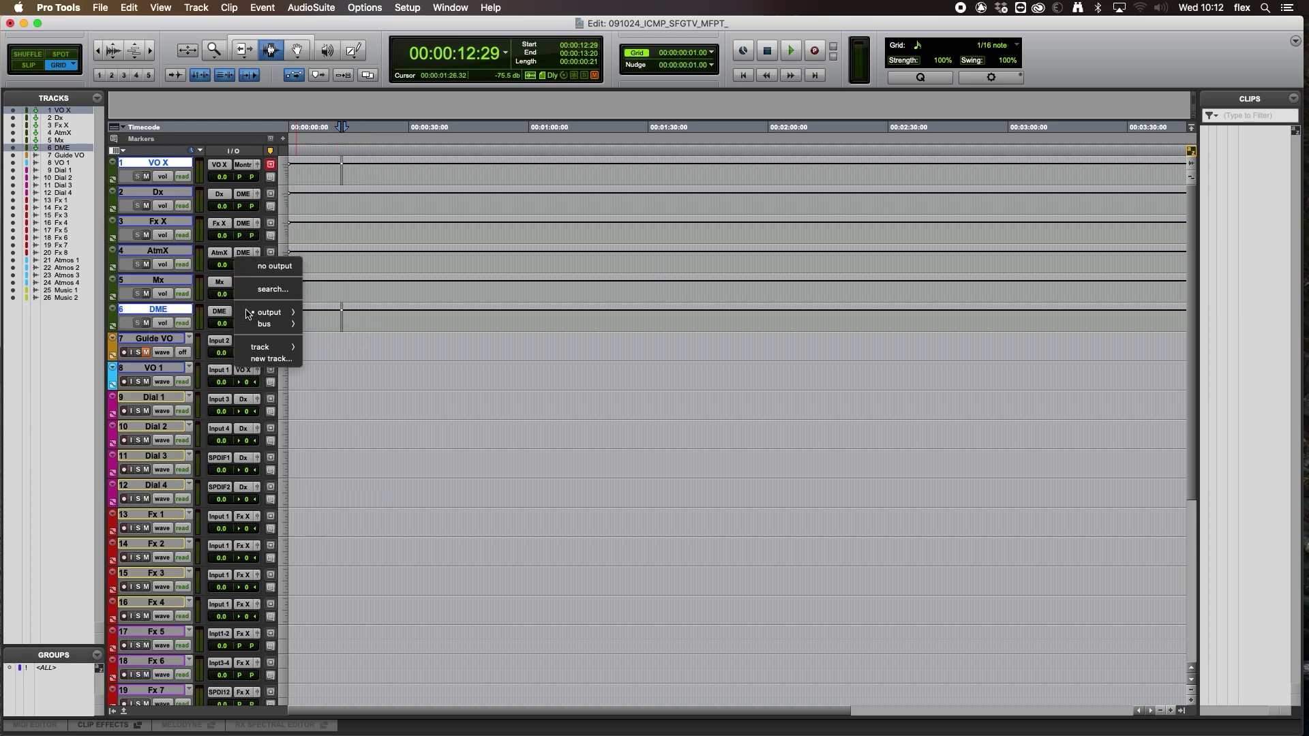
click(271, 359)
text(FMX)
key(BackSpace)
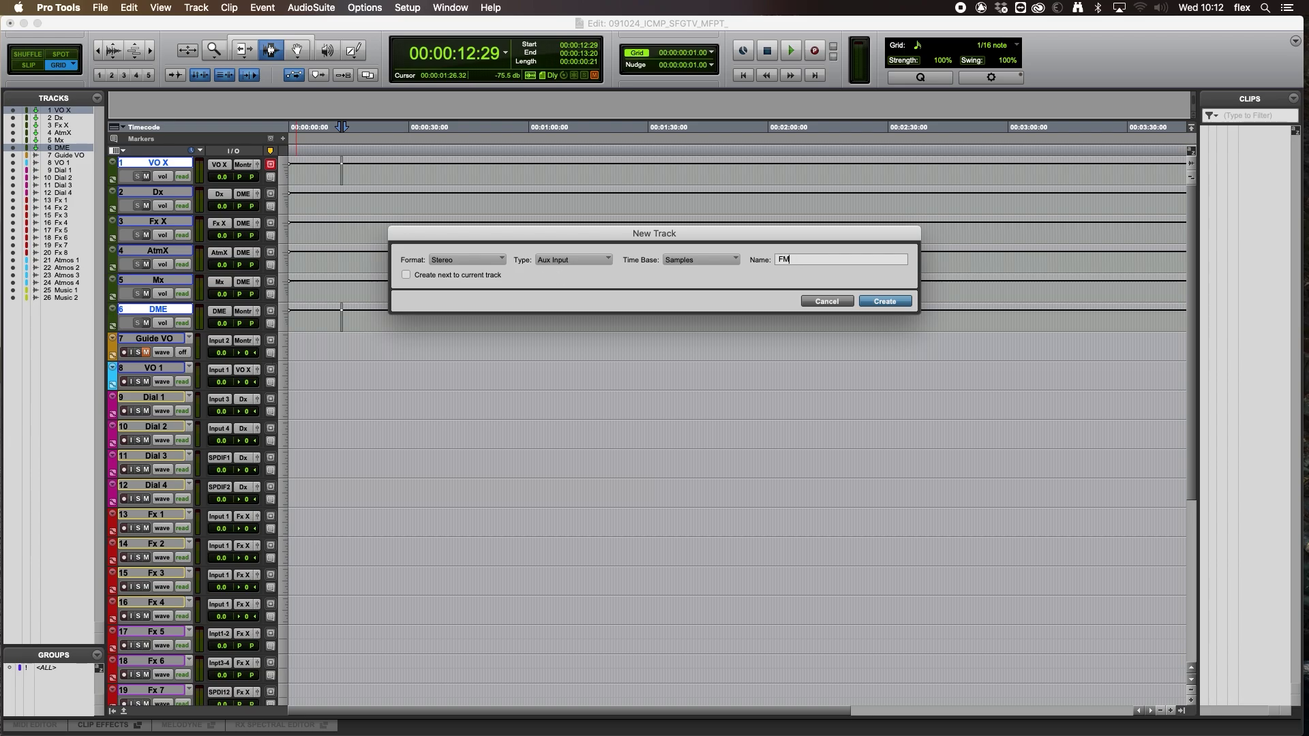
text(IX)
key(Return)
click(447, 348)
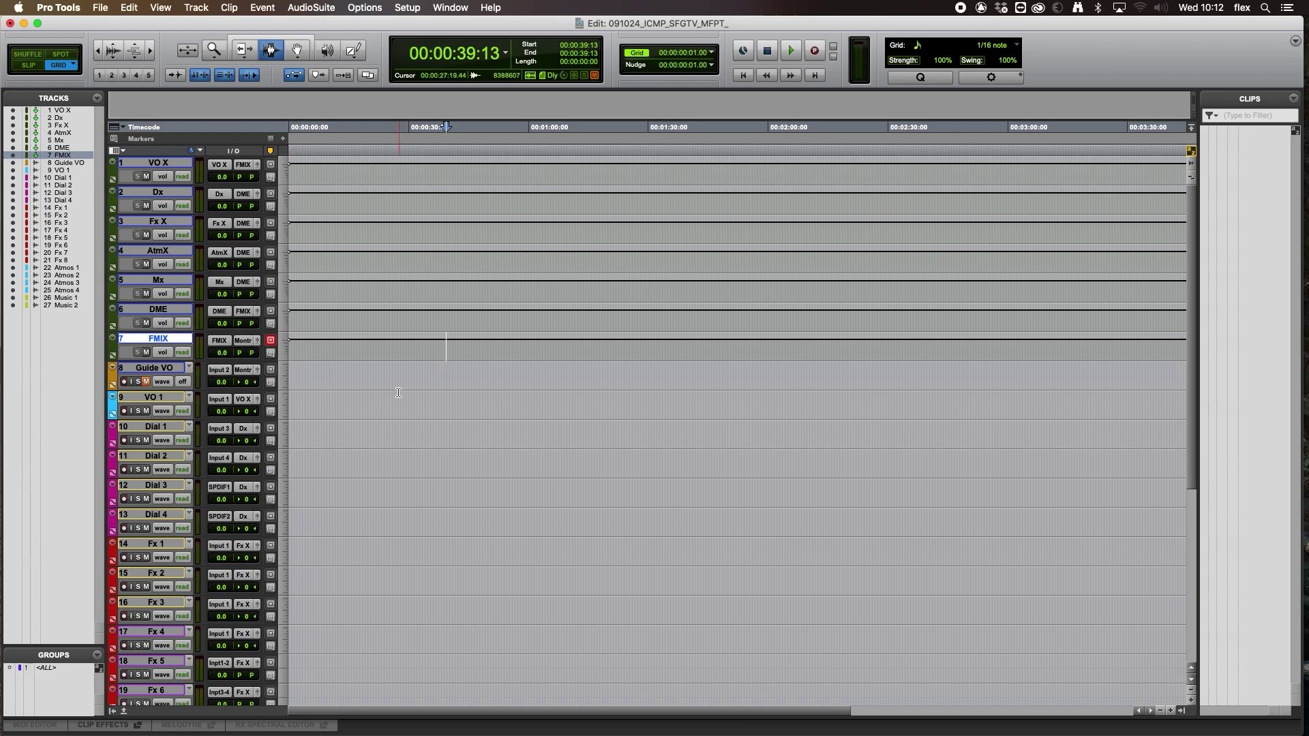
- Consolidate an empty range on the Dial 2 track, from about 00:00:51:06 to 00:01:10:15, into a blank clip
scroll(405, 395, down, 2)
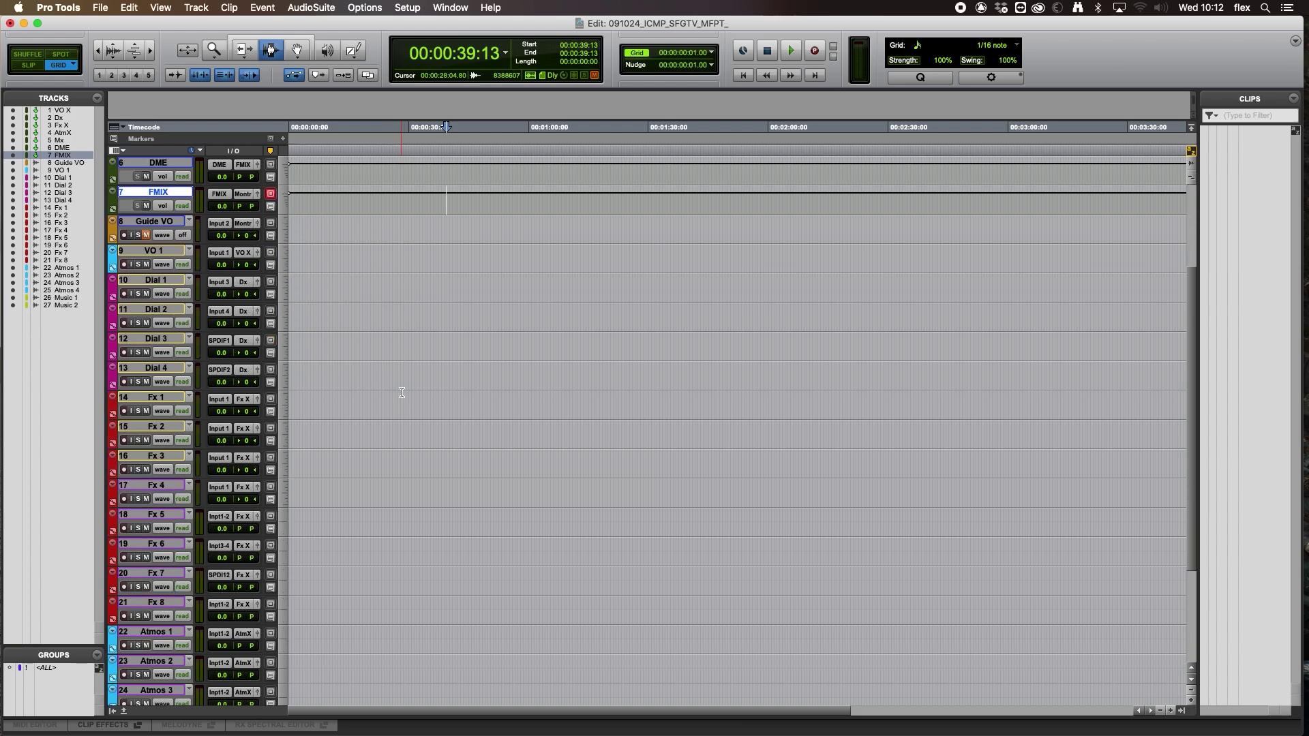
drag(411, 401, 520, 402)
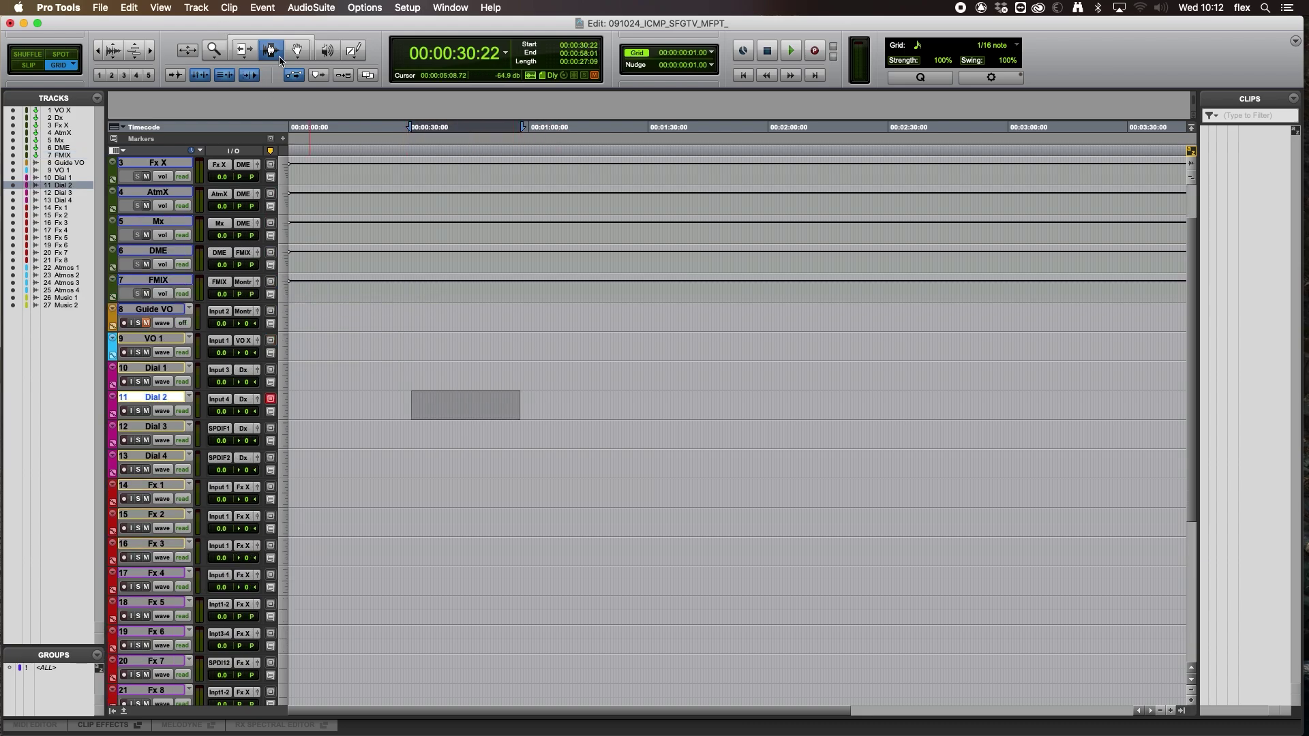
drag(461, 409, 570, 412)
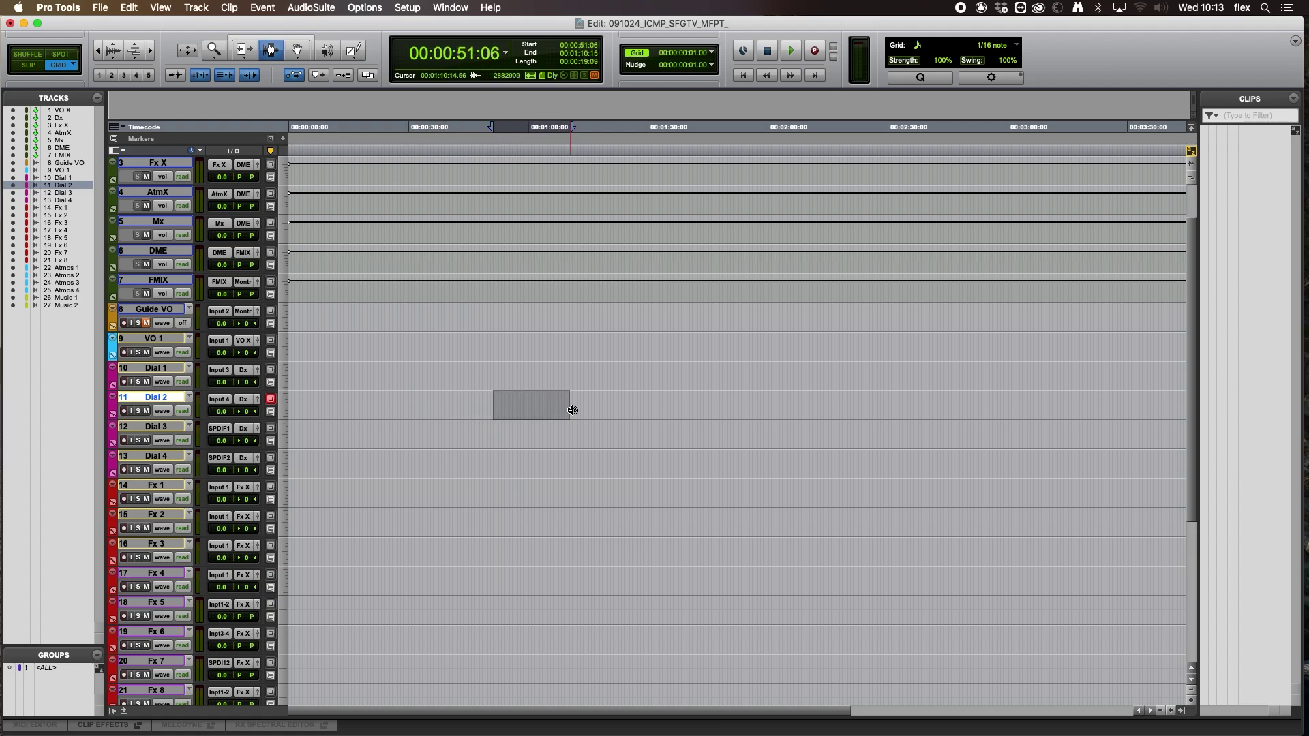
key(alt+shift+3)
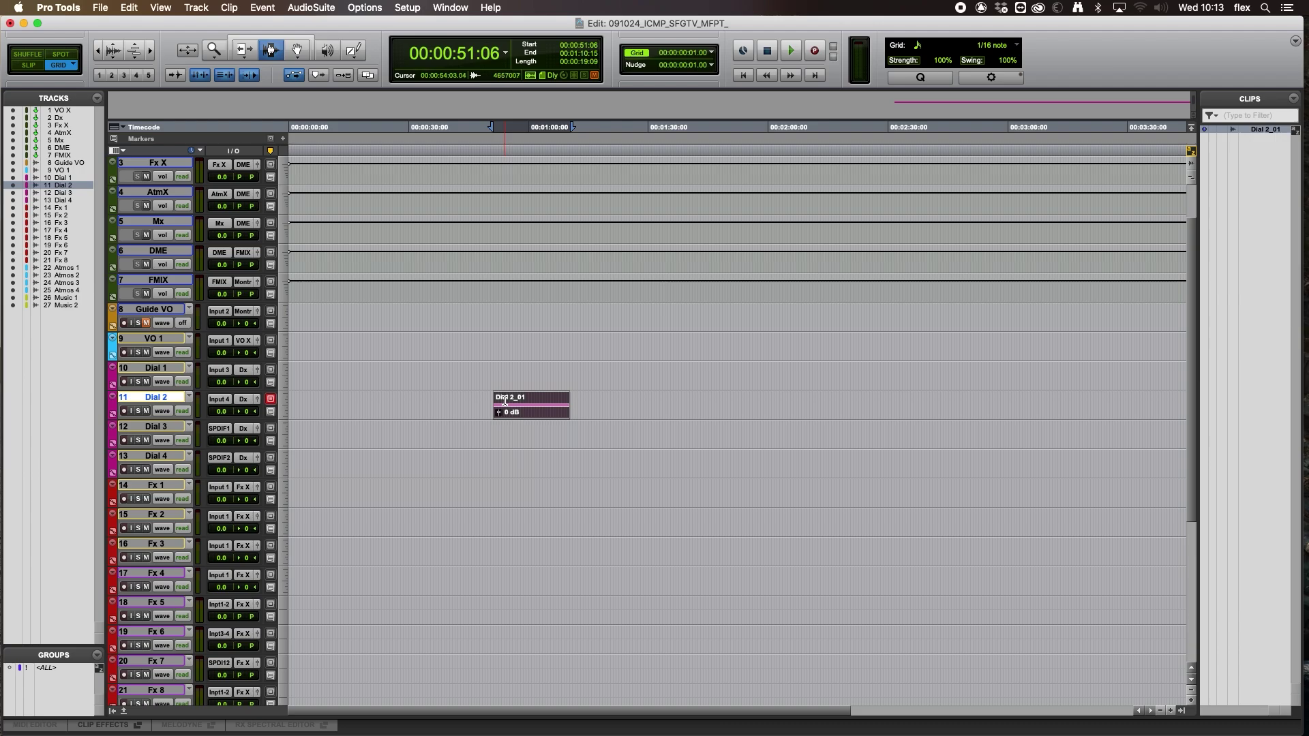
- Play the clip on Dial 2 from several points and check its signal on the Dx, DME and FMIX meters
click(504, 401)
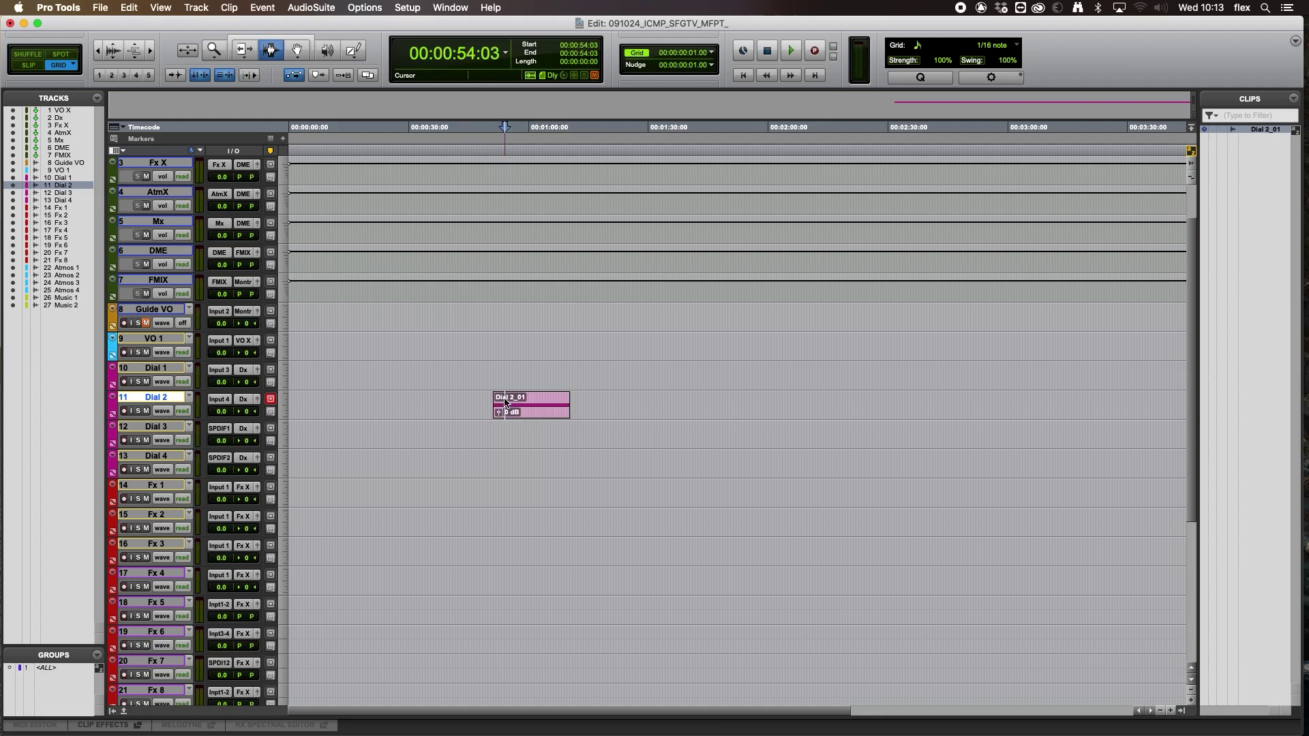
key(space)
key(space)
key(space)
key(space)
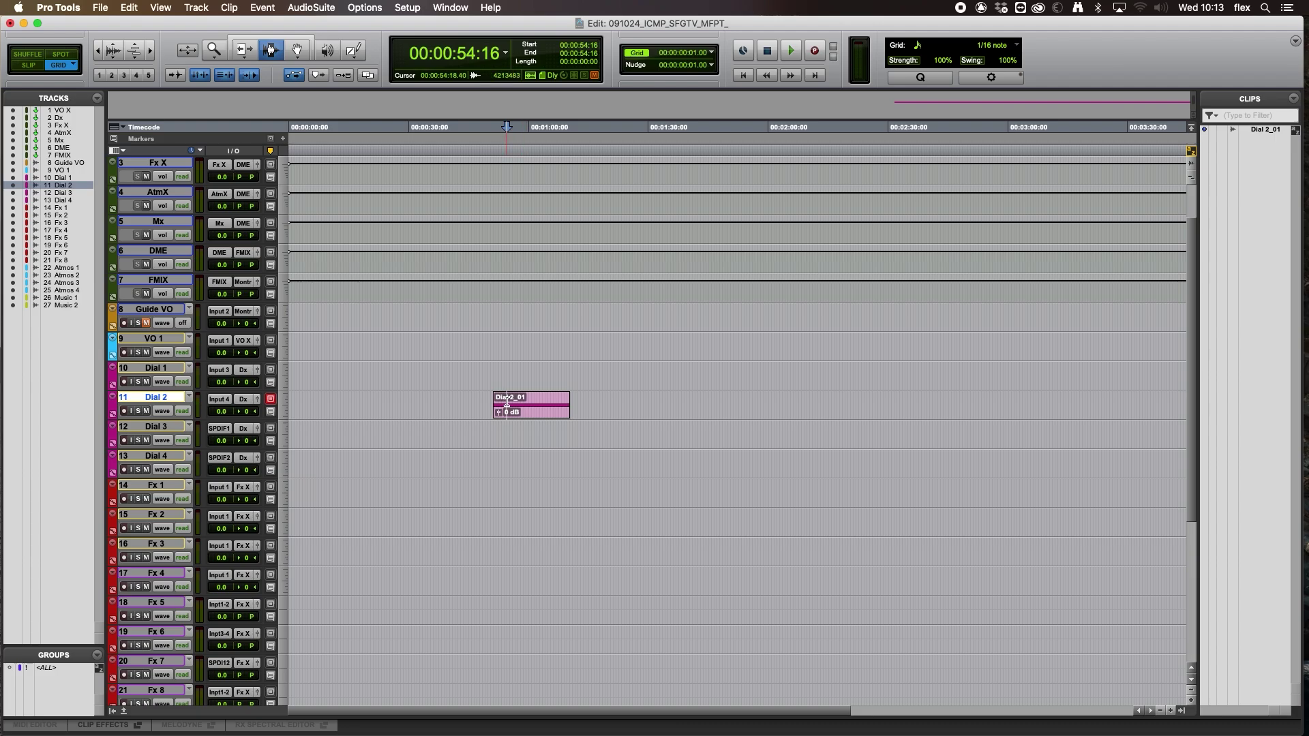
click(502, 401)
scroll(502, 400, down, 5)
scroll(502, 400, up, 6)
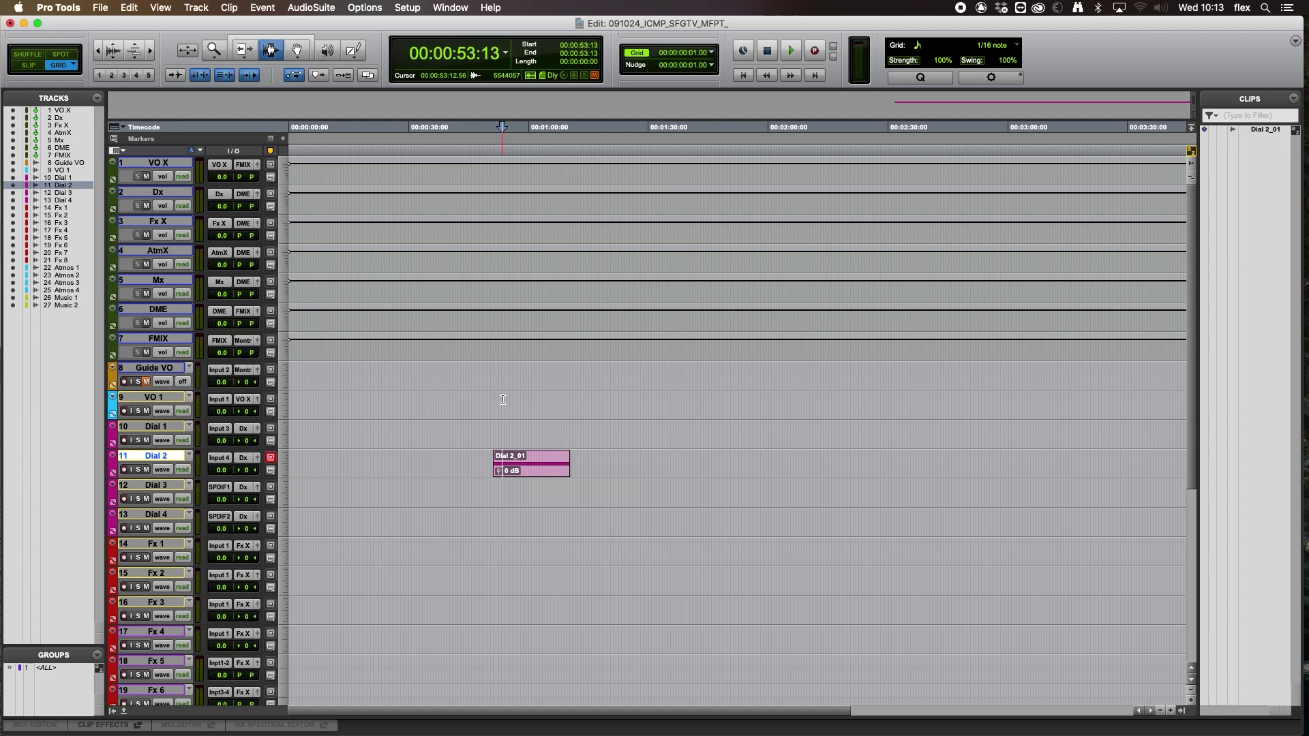
key(space)
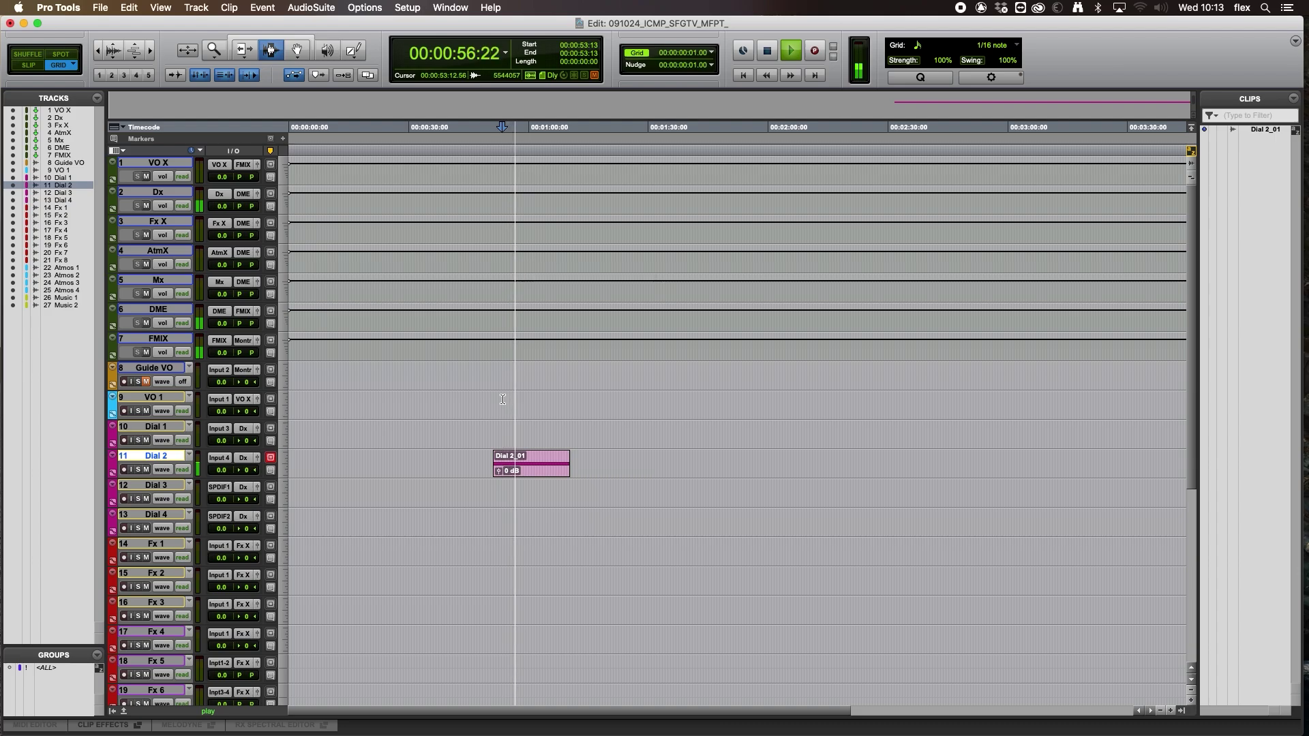
key(space)
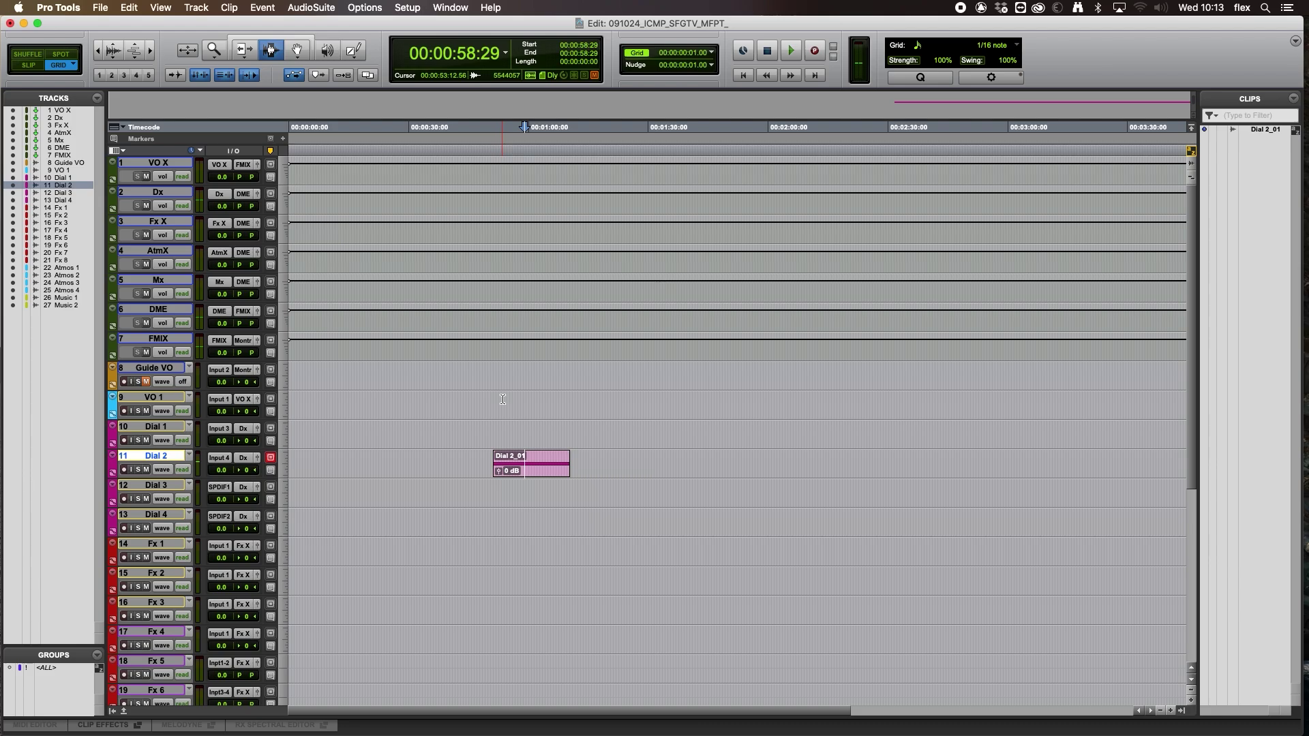
- Move the Dial 2 clip down to the Fx 3 track and play it to check the routing through Fx X, DME and FMIX
key(F9)
key(F8)
drag(530, 477, 530, 617)
key(space)
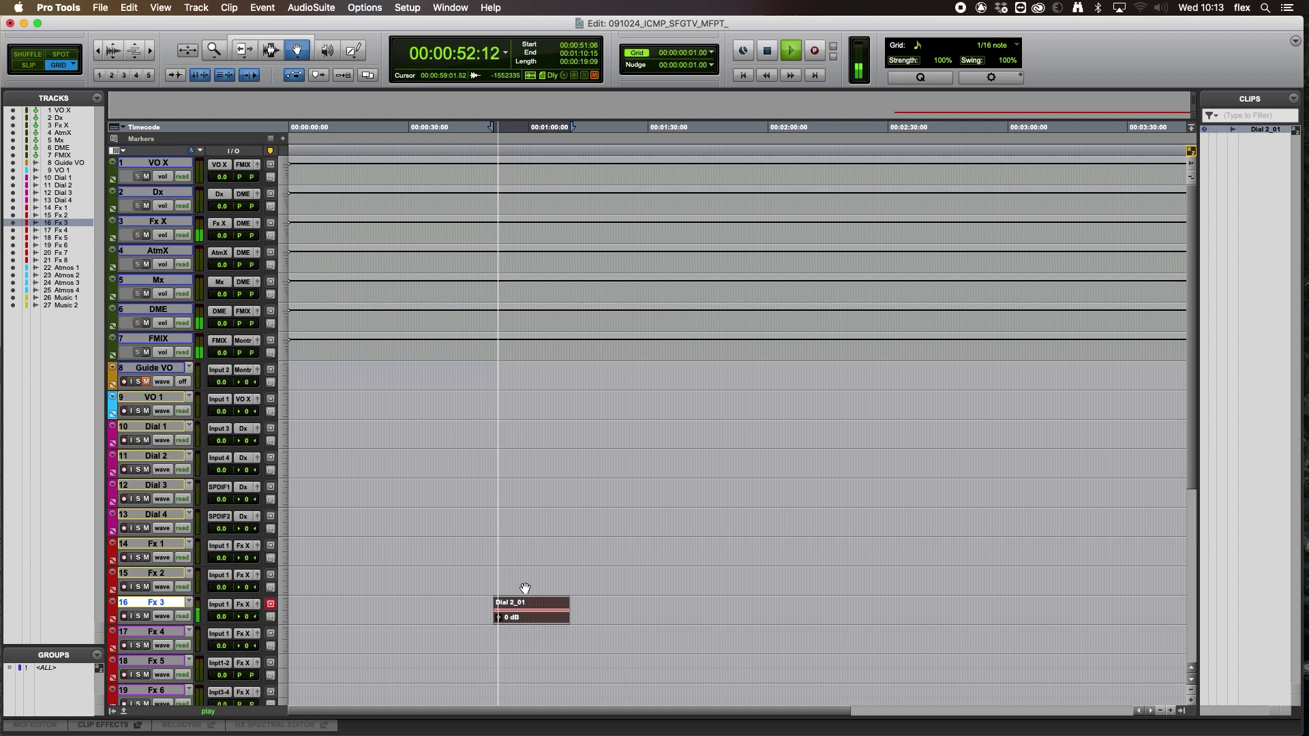
key(space)
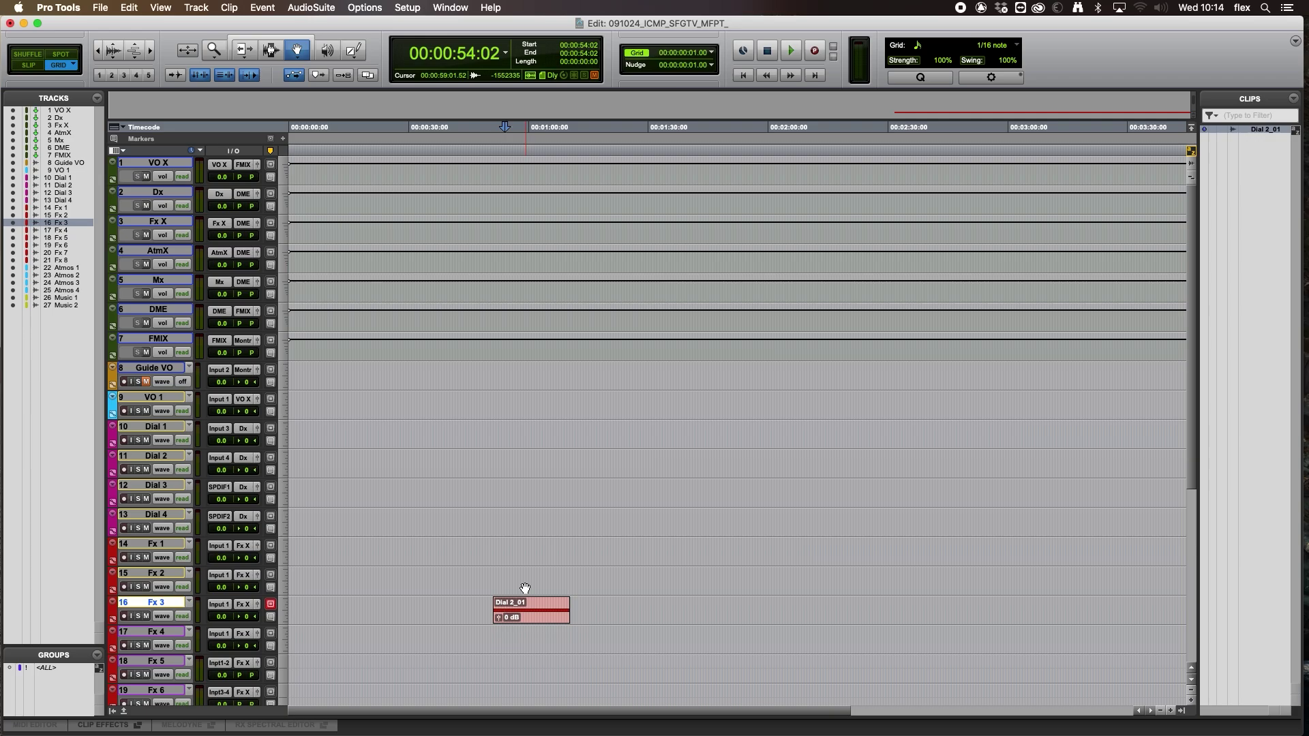
- Delete the test clip from the Fx 3 track
click(535, 604)
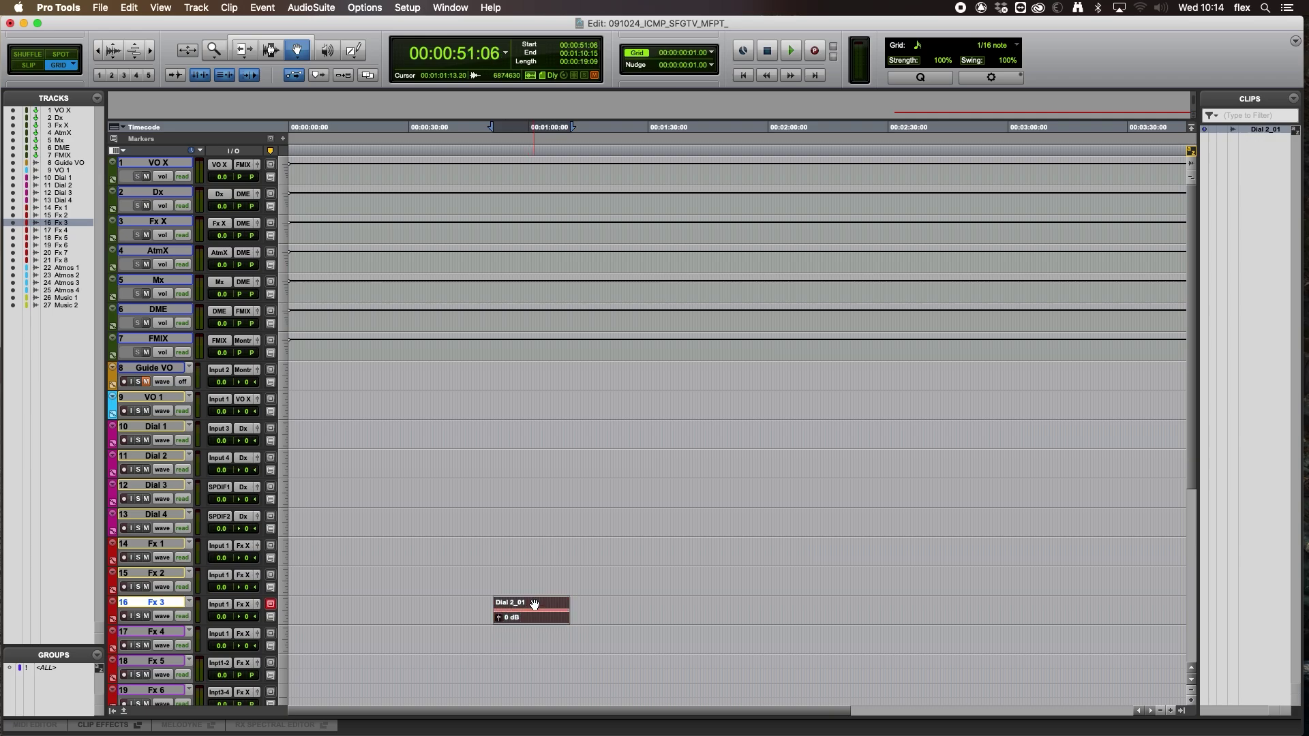
key(Delete)
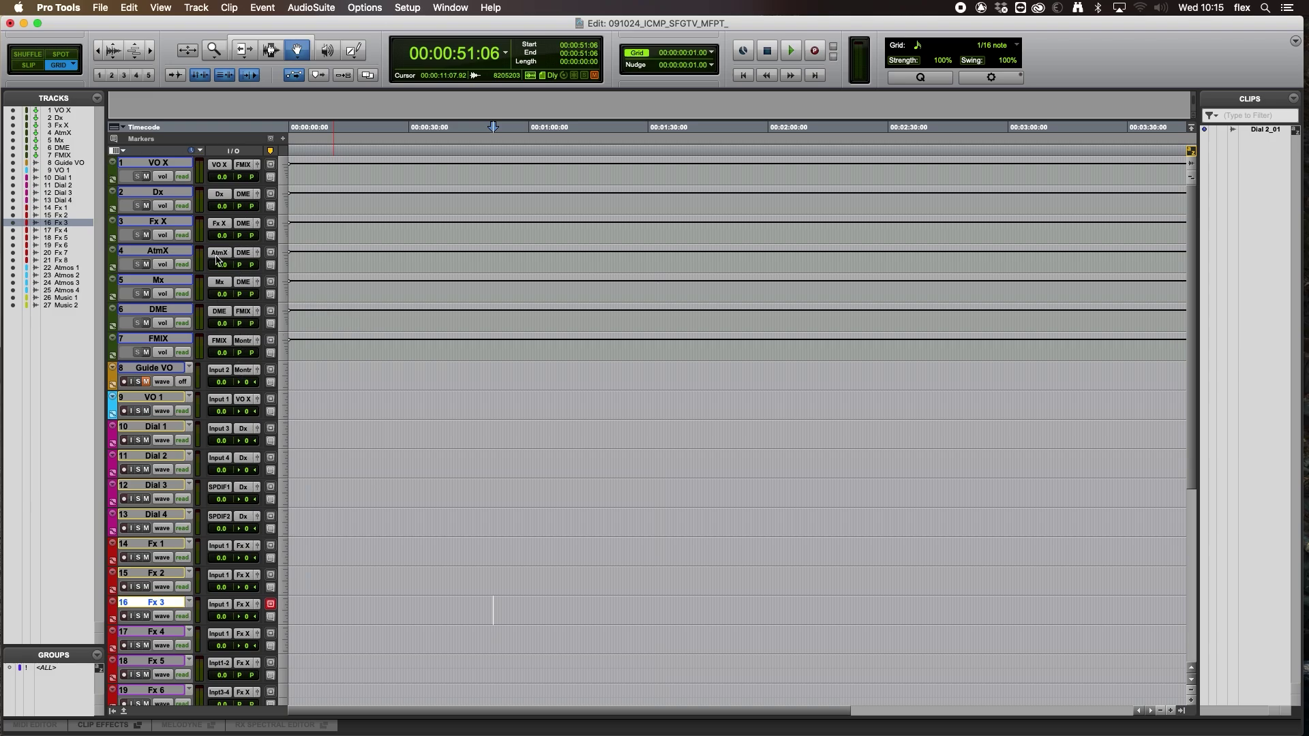
- Show the Sends A-E column for the tracks in the Edit window
click(110, 151)
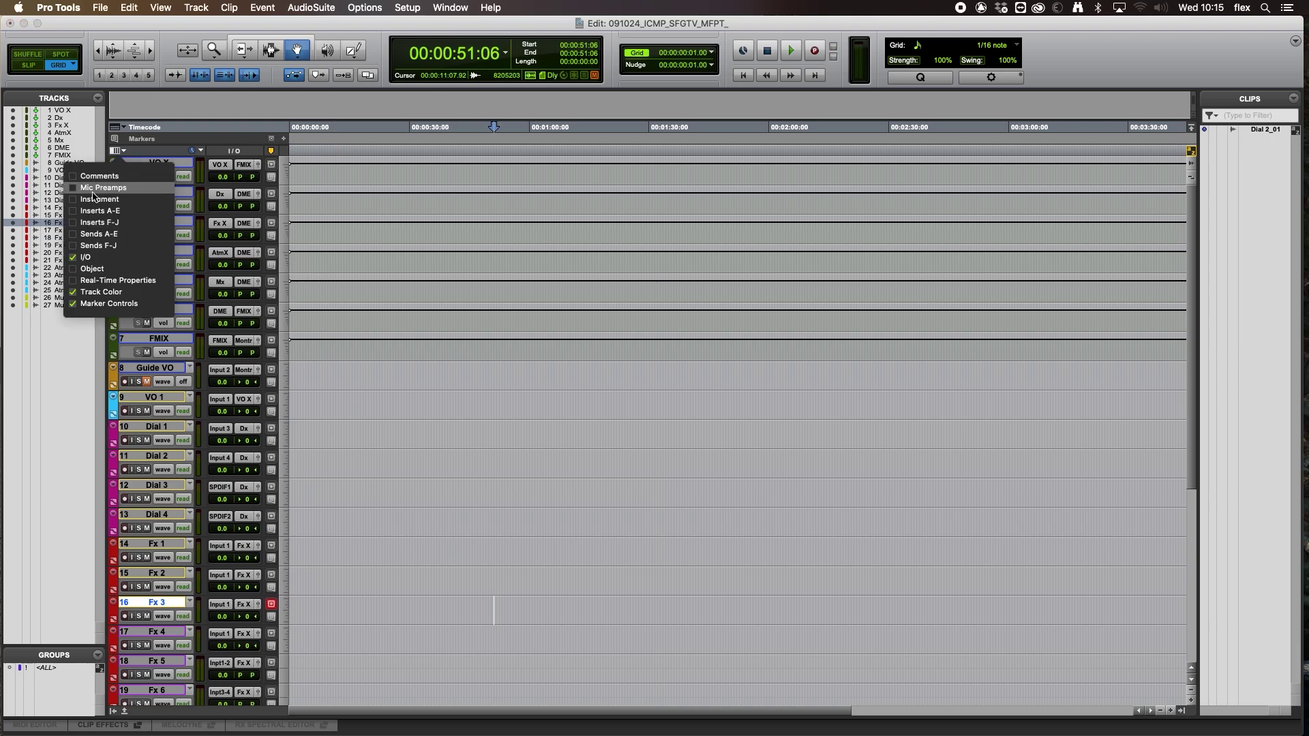
click(75, 236)
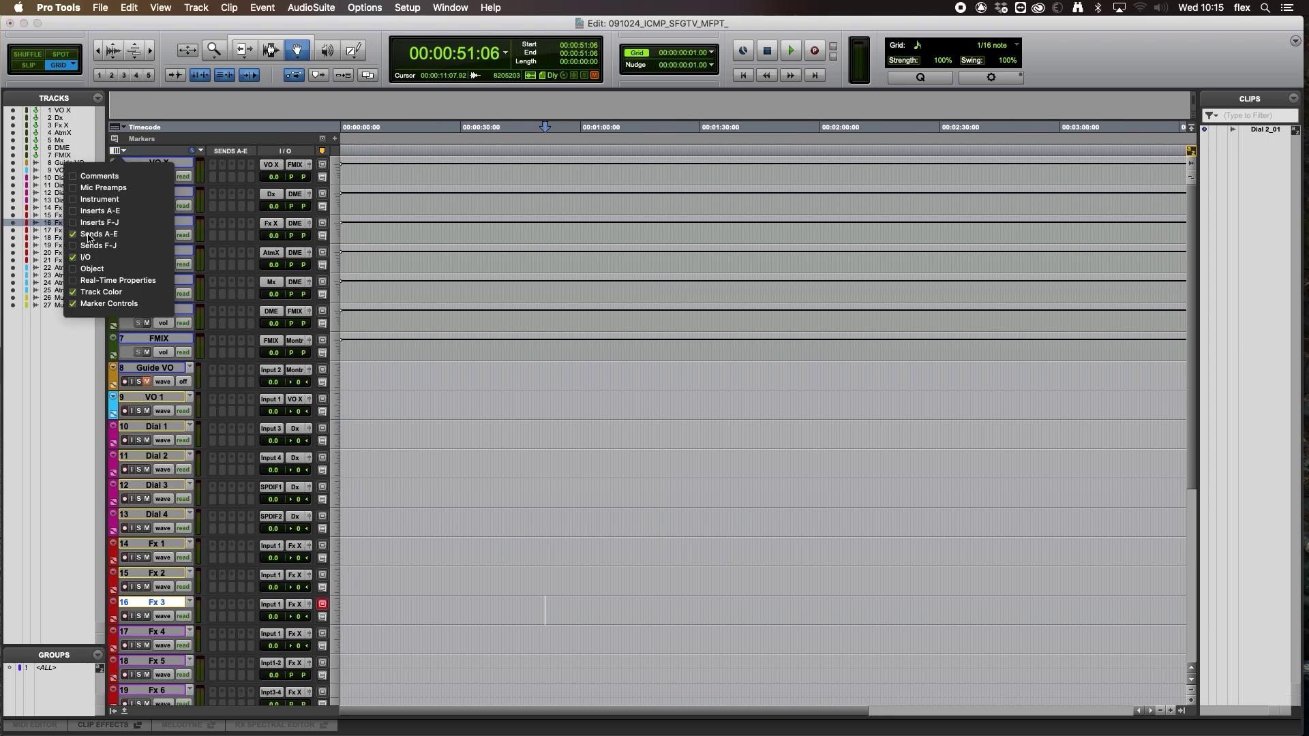
click(468, 418)
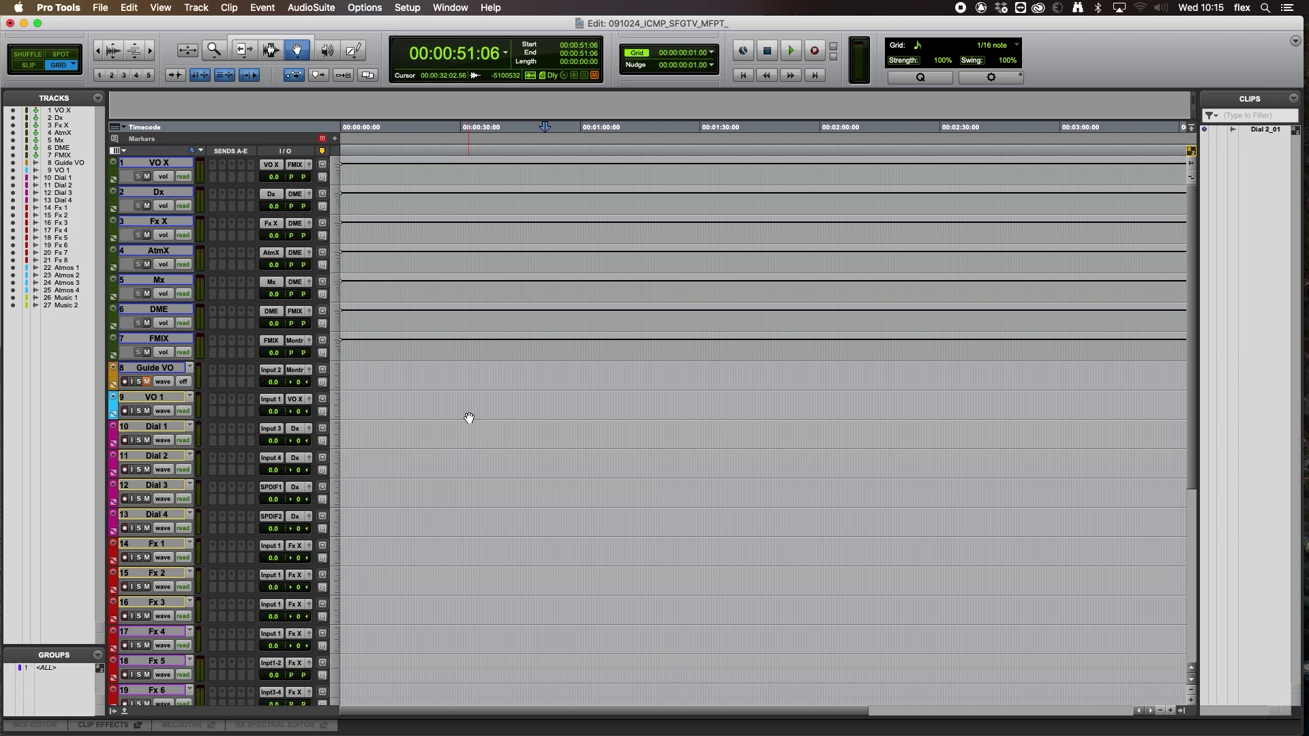
- Add a new stereo Audio Track named VO P as an additional output of VO X, and mute the new track
click(295, 170)
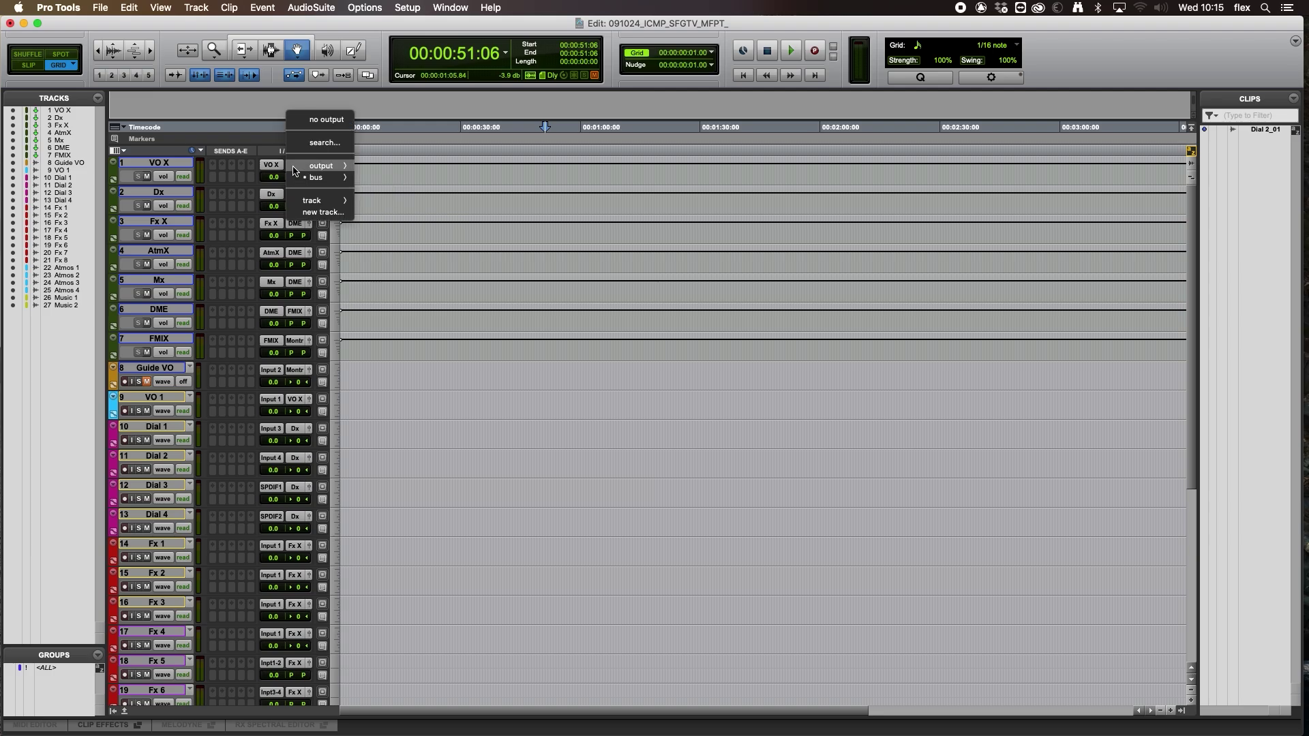
click(324, 213)
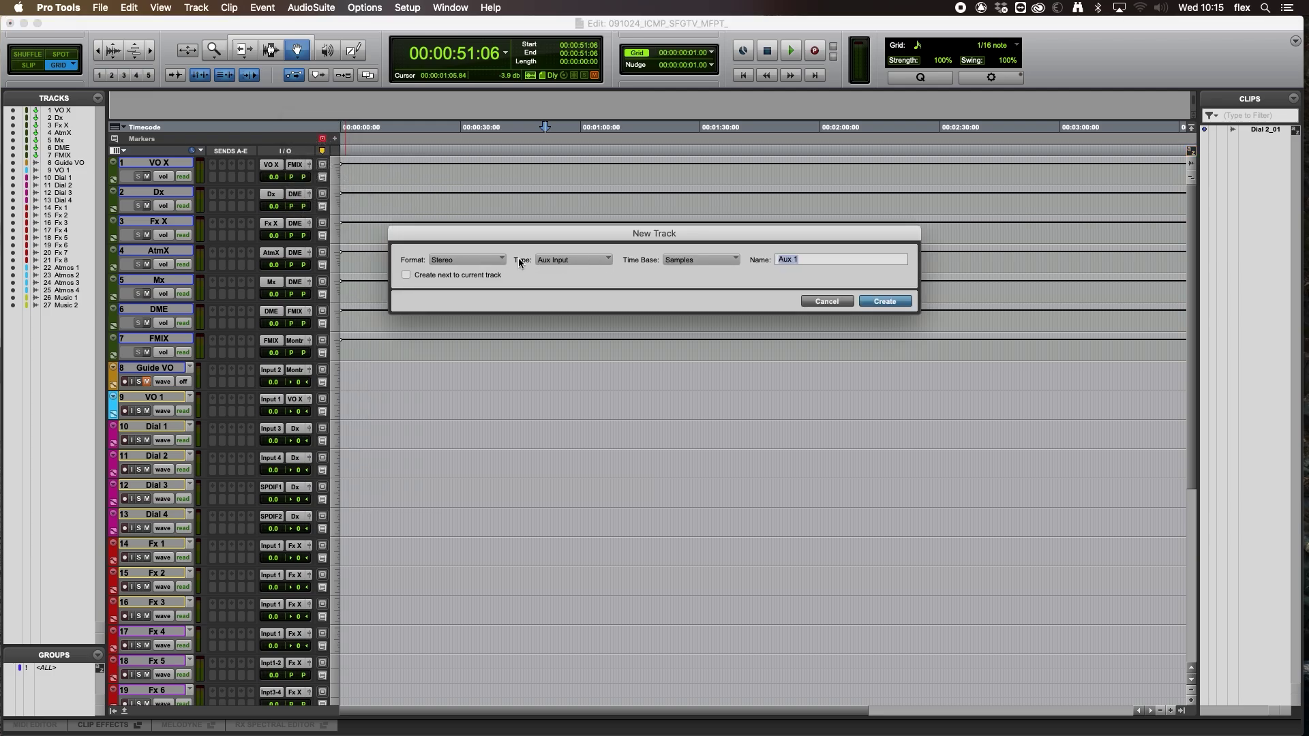
click(587, 262)
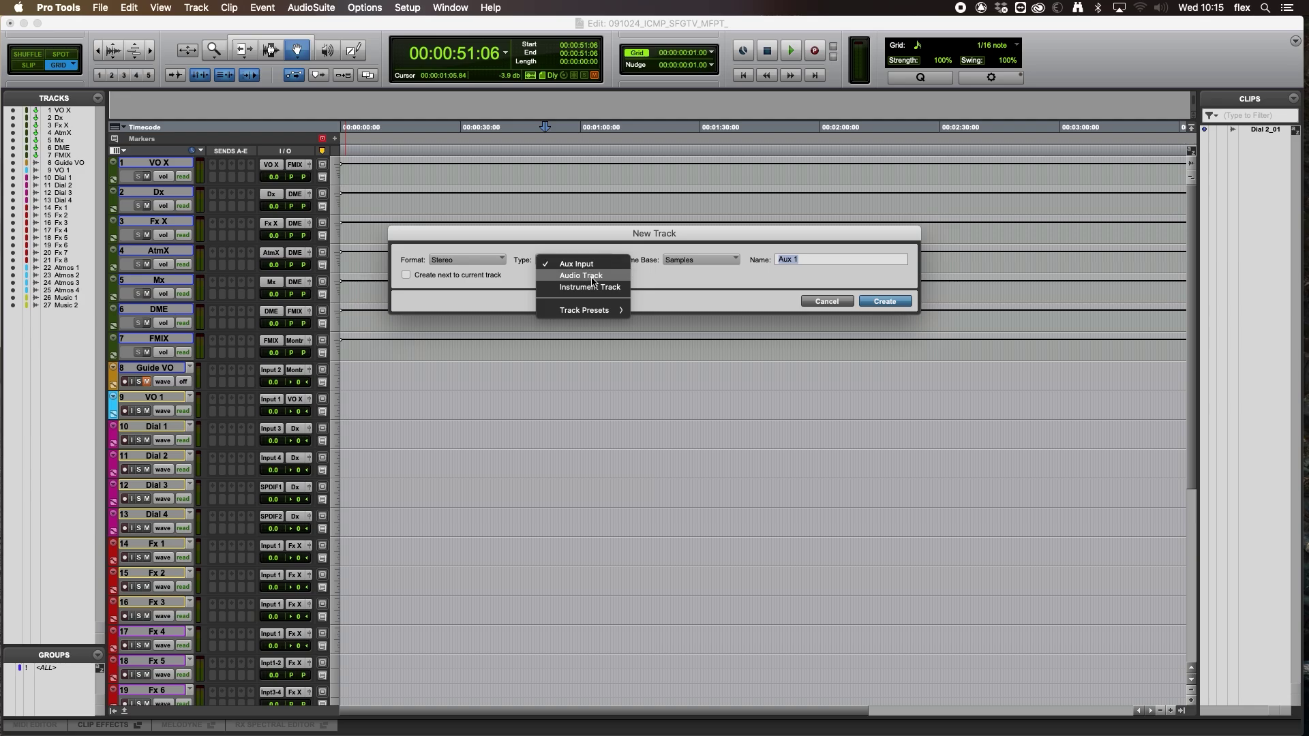
click(591, 276)
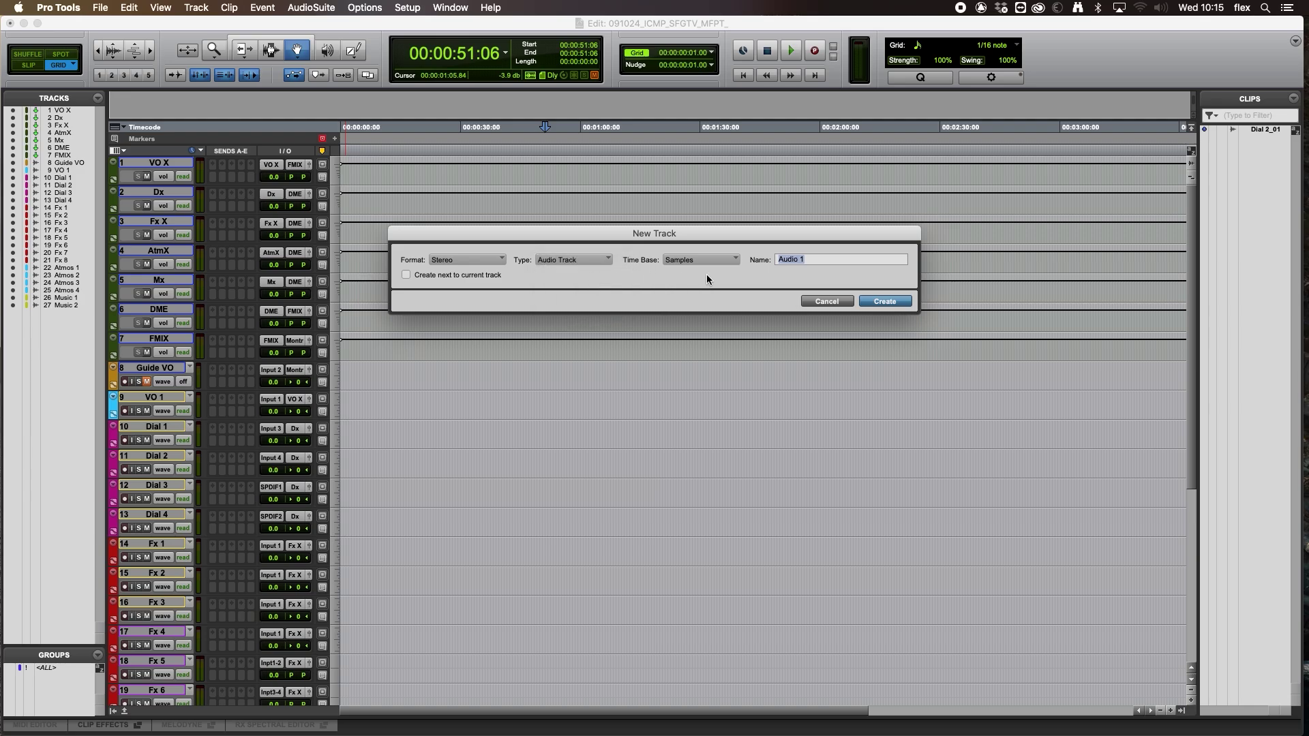
text(VO P)
click(481, 273)
click(481, 273)
key(Return)
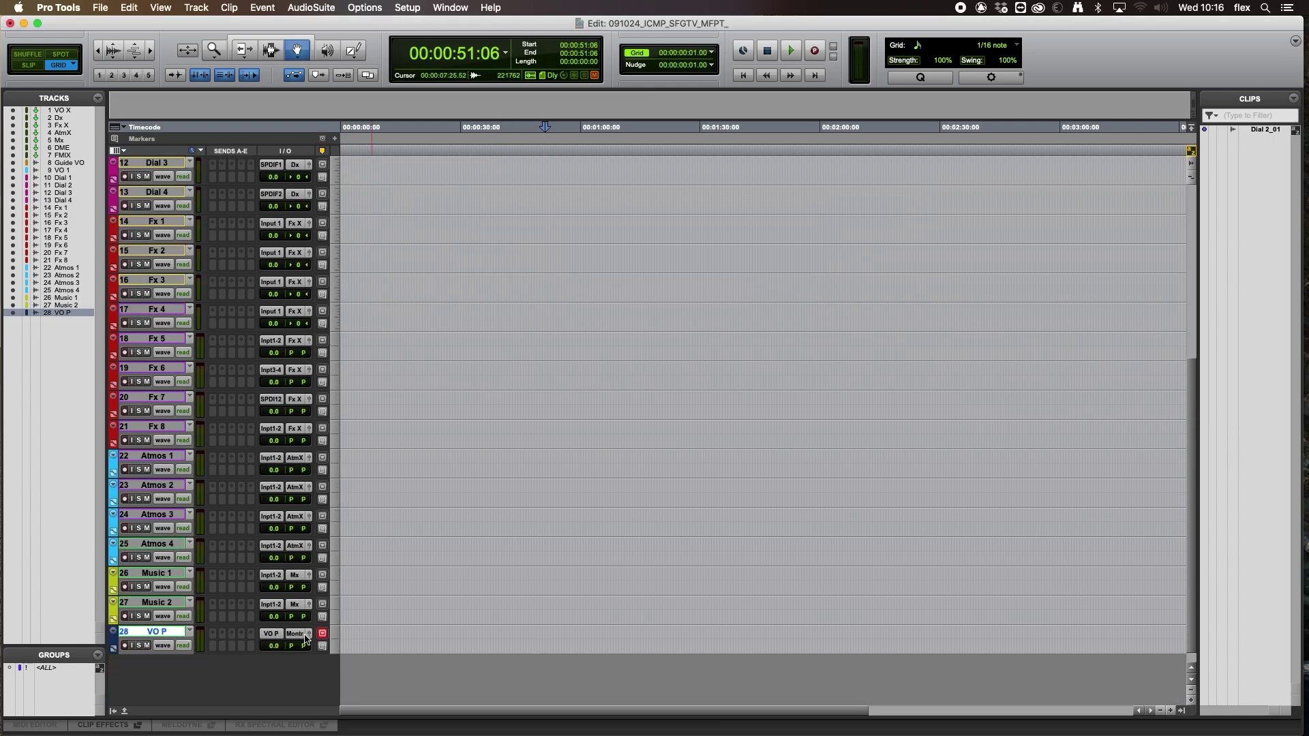
click(146, 646)
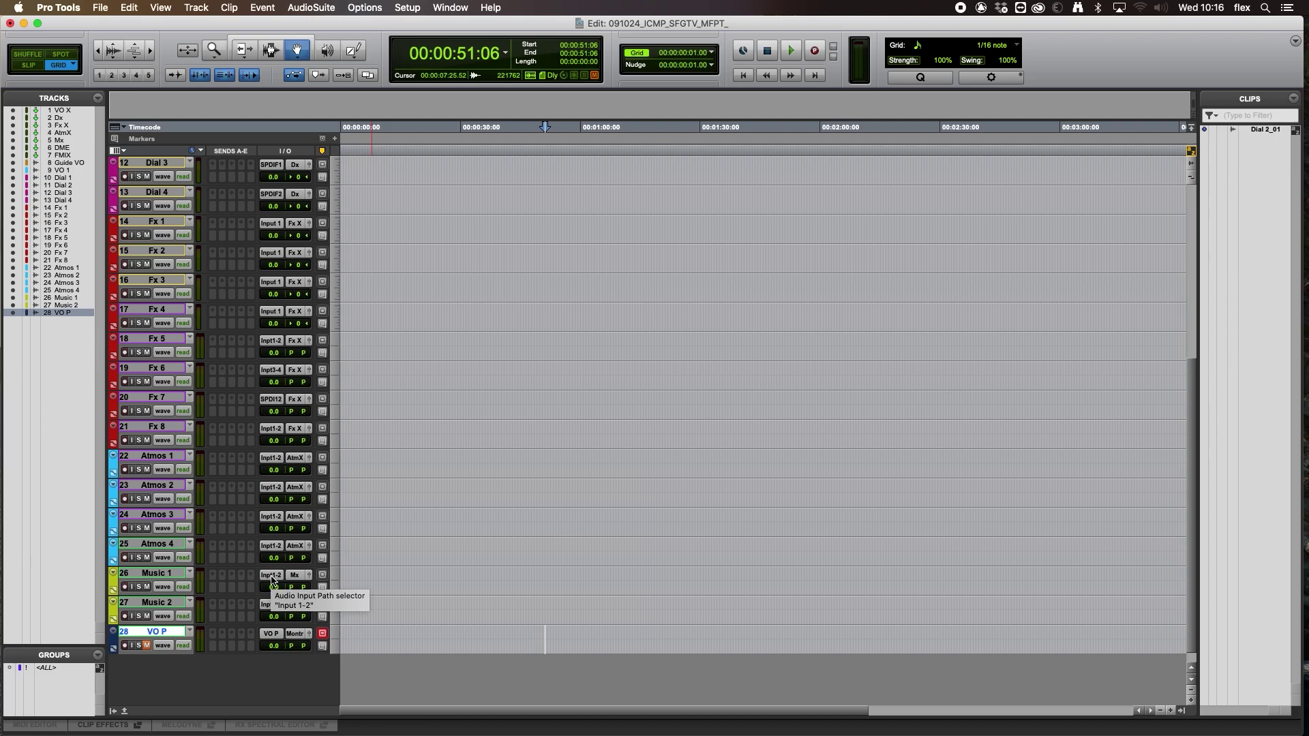
- Add a new stereo Audio Track named Dx P as an additional output of the Dx aux, and mute the new track
scroll(272, 581, up, 10)
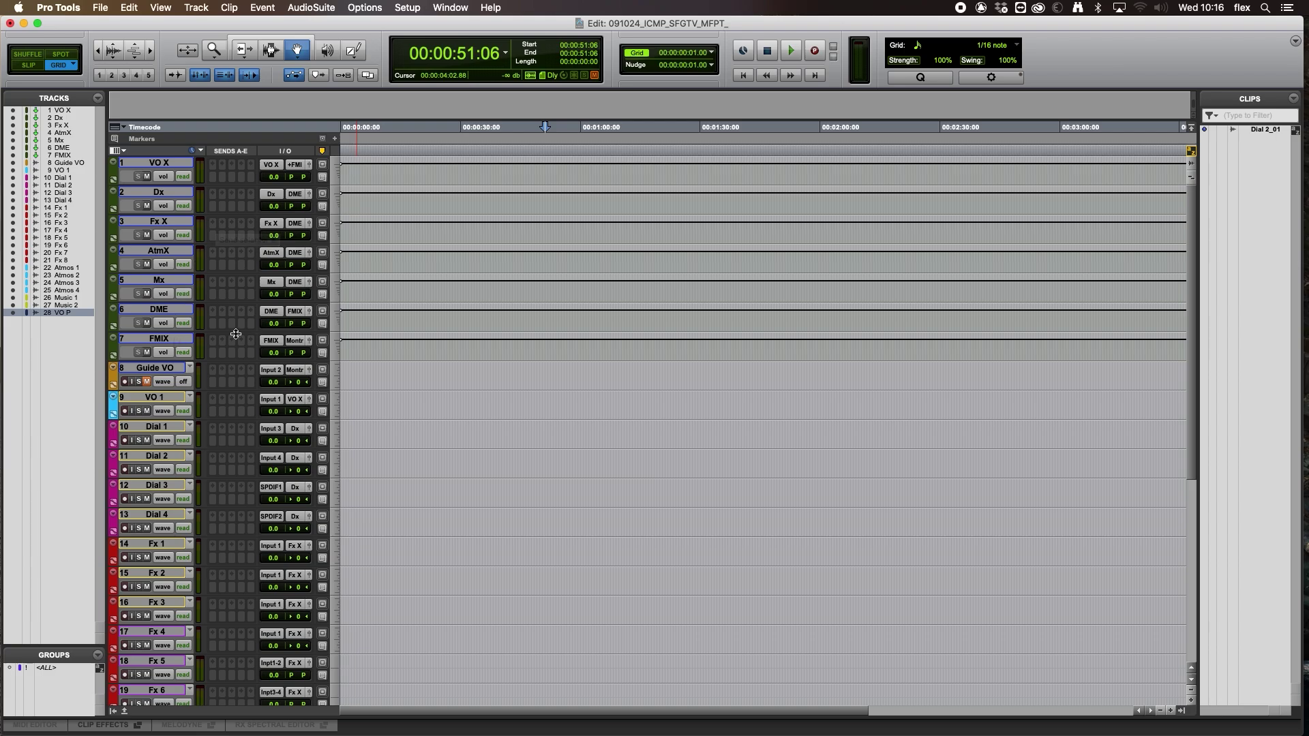
click(294, 198)
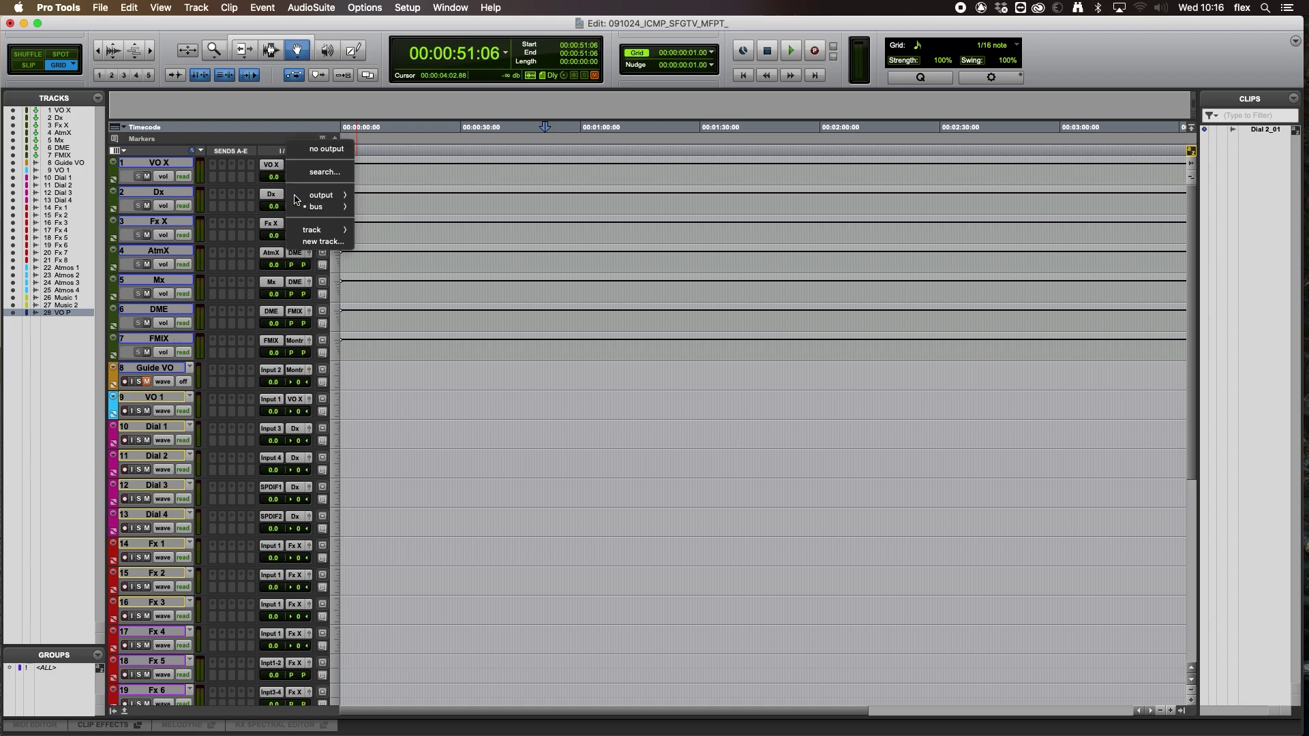
click(308, 240)
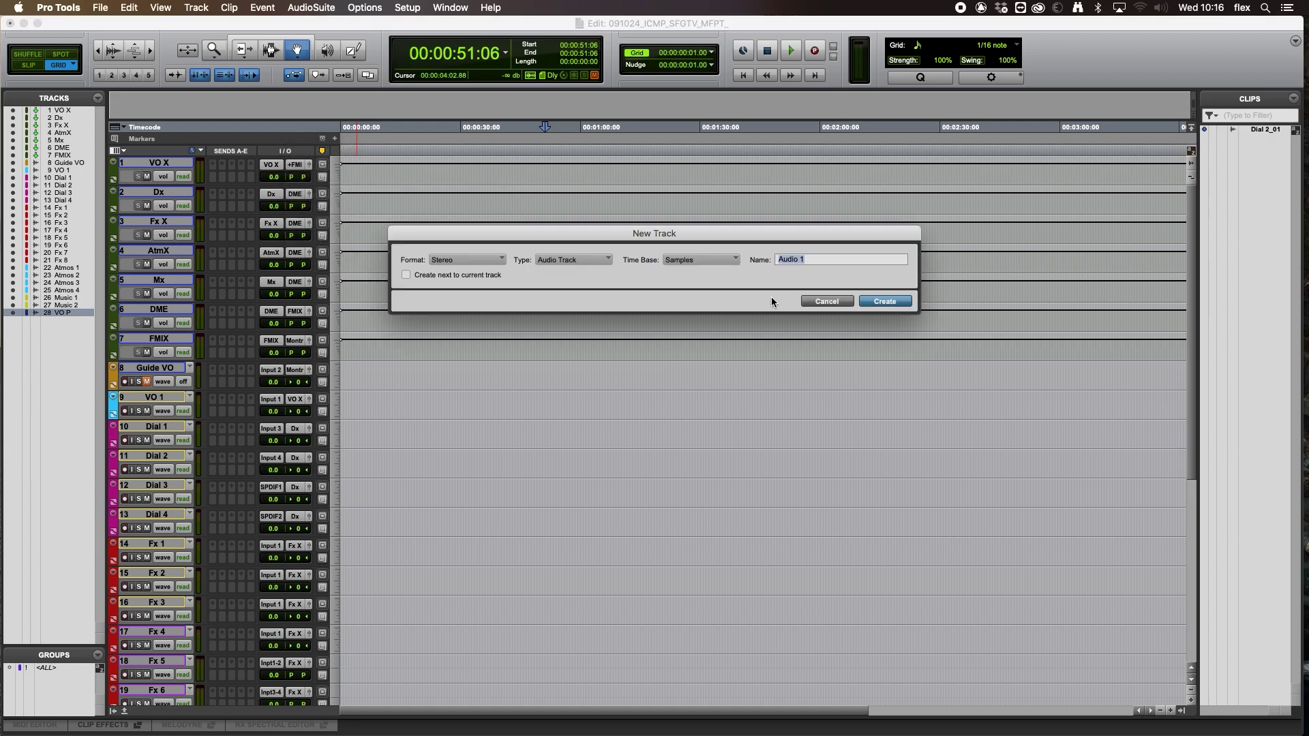
text(Dx P)
key(Return)
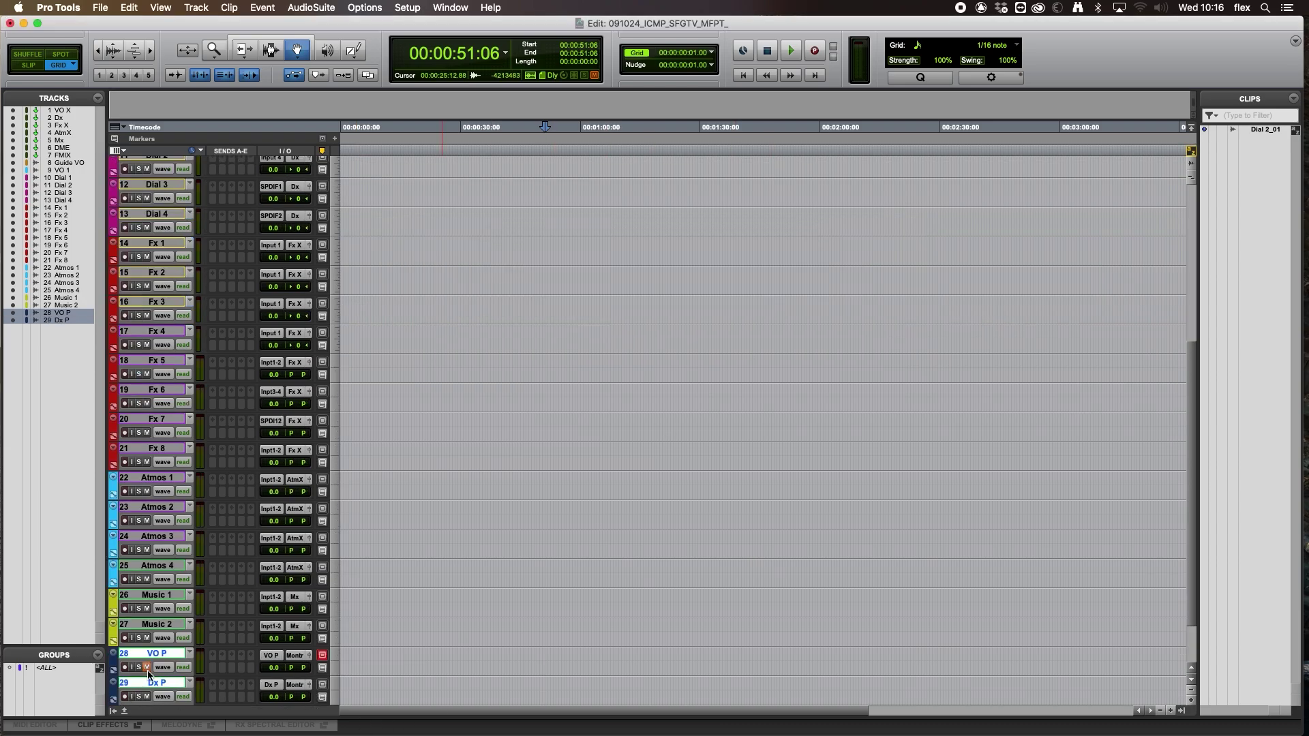
- Add a new stereo Audio Track named Fx P as an additional output of the Fx X aux, keeping its DME routing
scroll(227, 397, up, 5)
scroll(227, 398, up, 3)
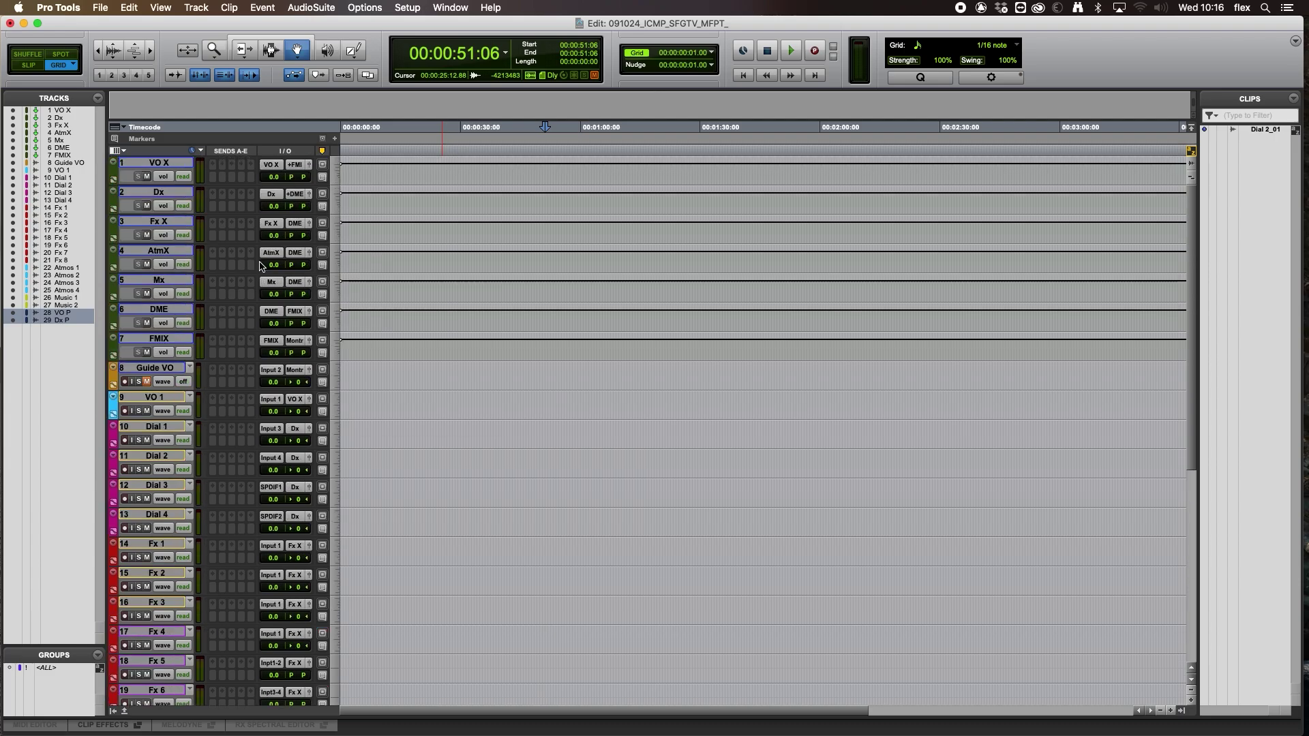
click(304, 225)
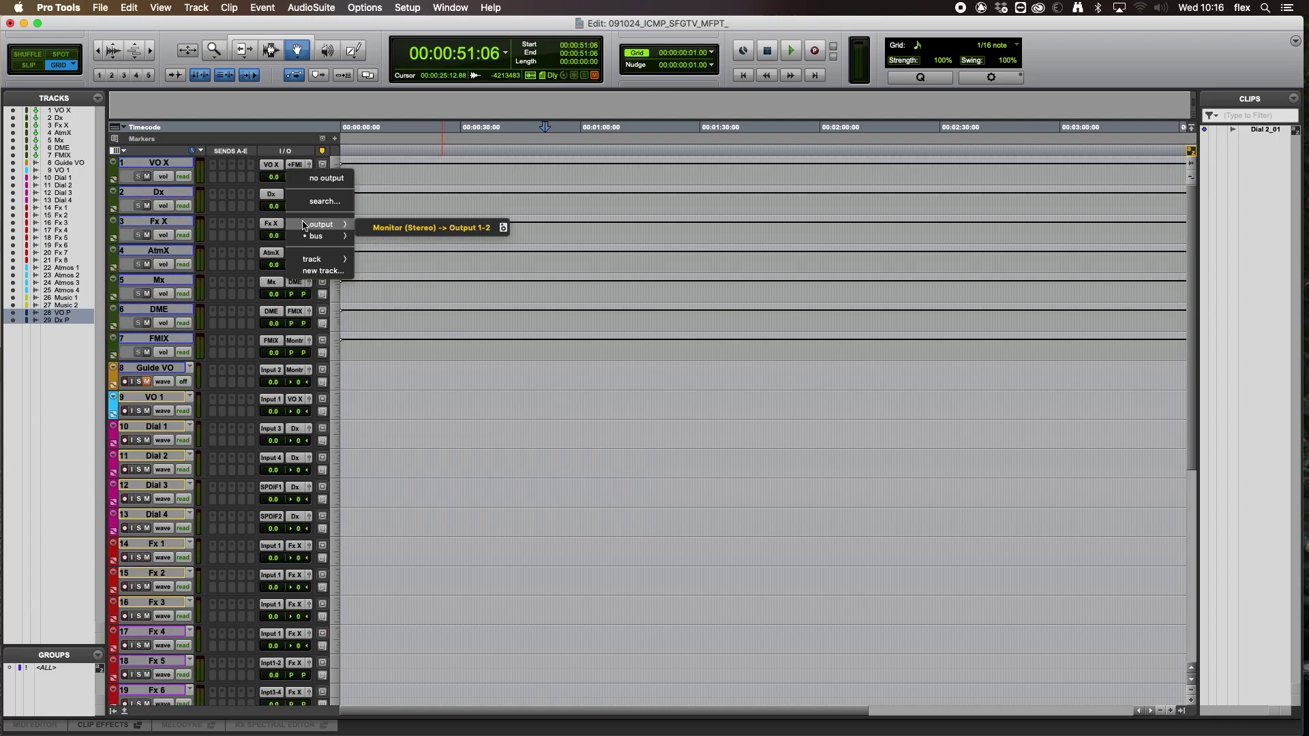
click(312, 274)
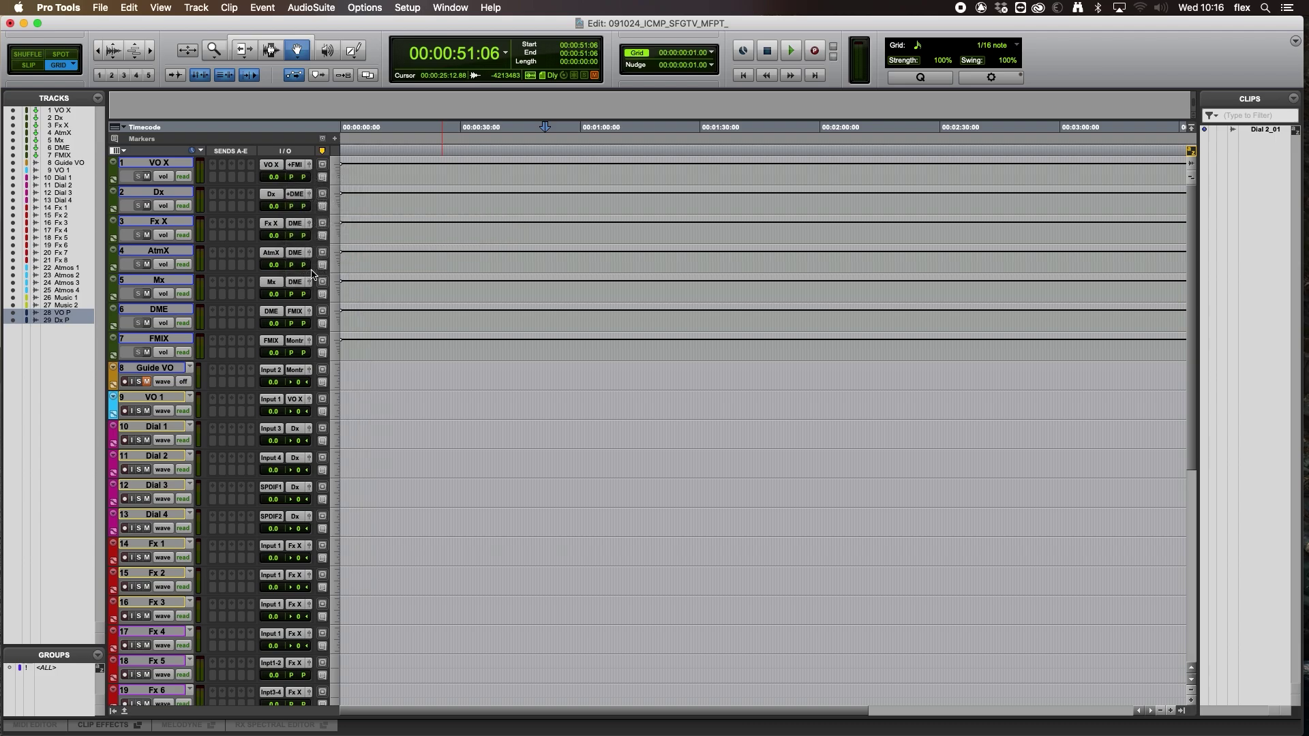
key(super+shift+n)
text(Fx P)
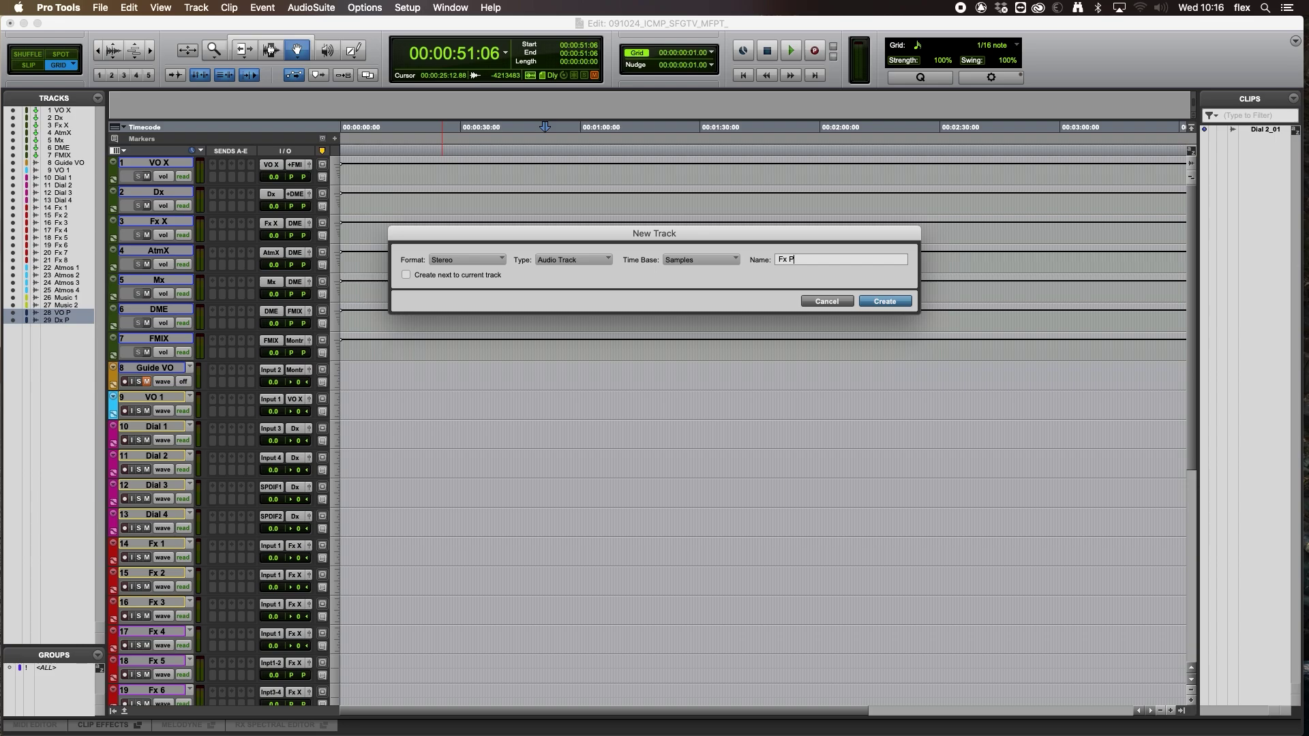
key(Return)
- Add a new stereo Audio Track named Atm P as an additional output of the AtmX aux, keeping its DME routing
scroll(310, 278, up, 5)
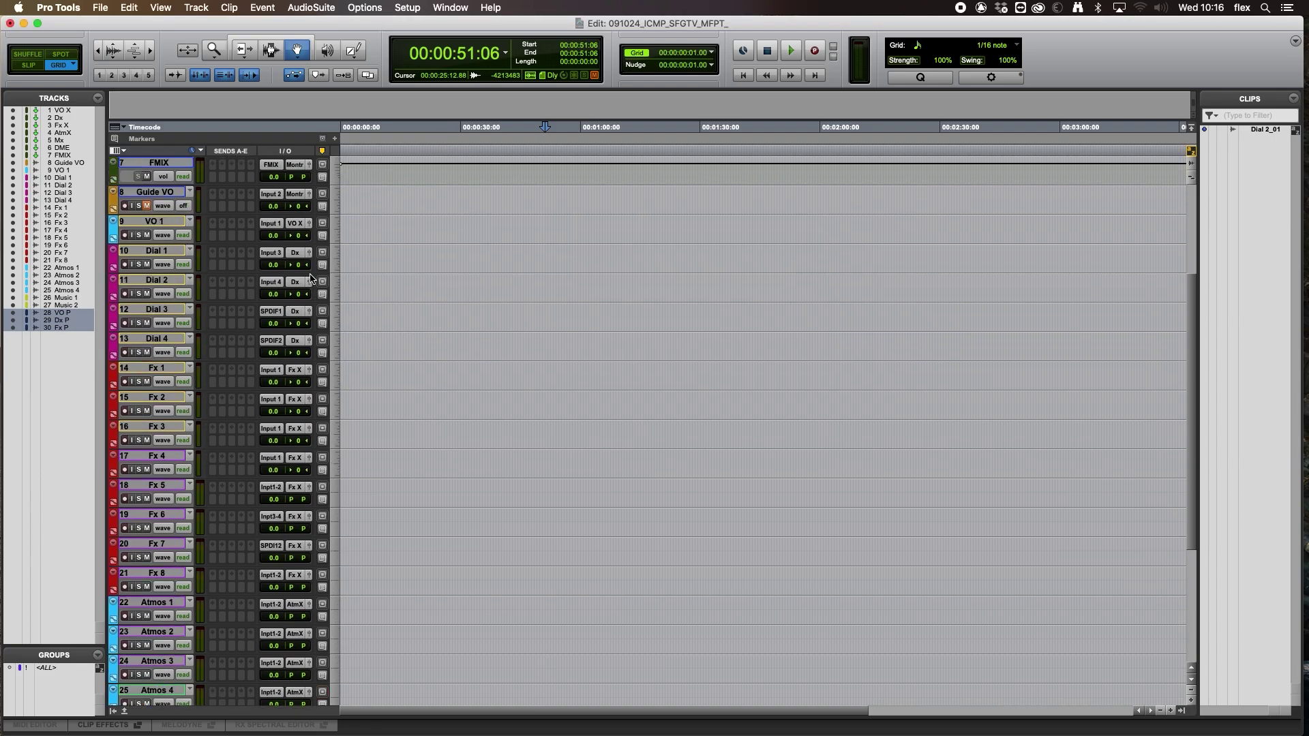
scroll(303, 274, up, 6)
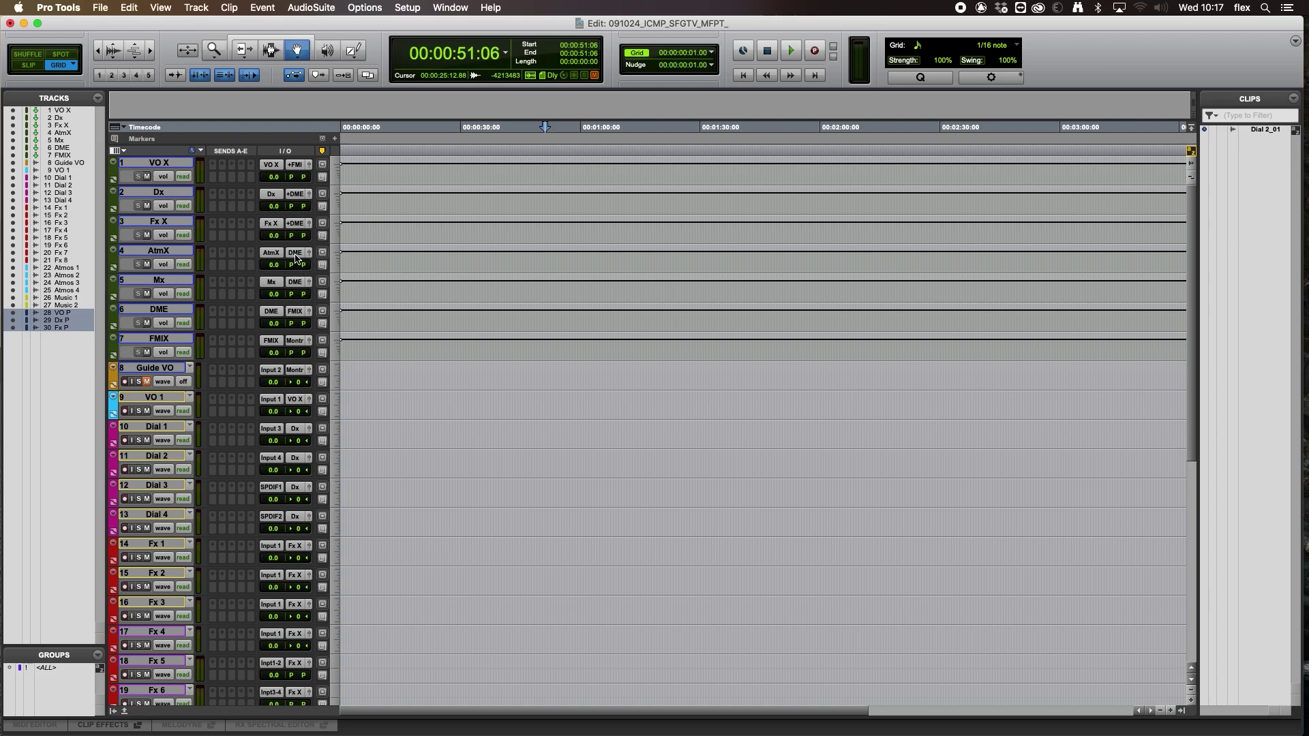
click(295, 255)
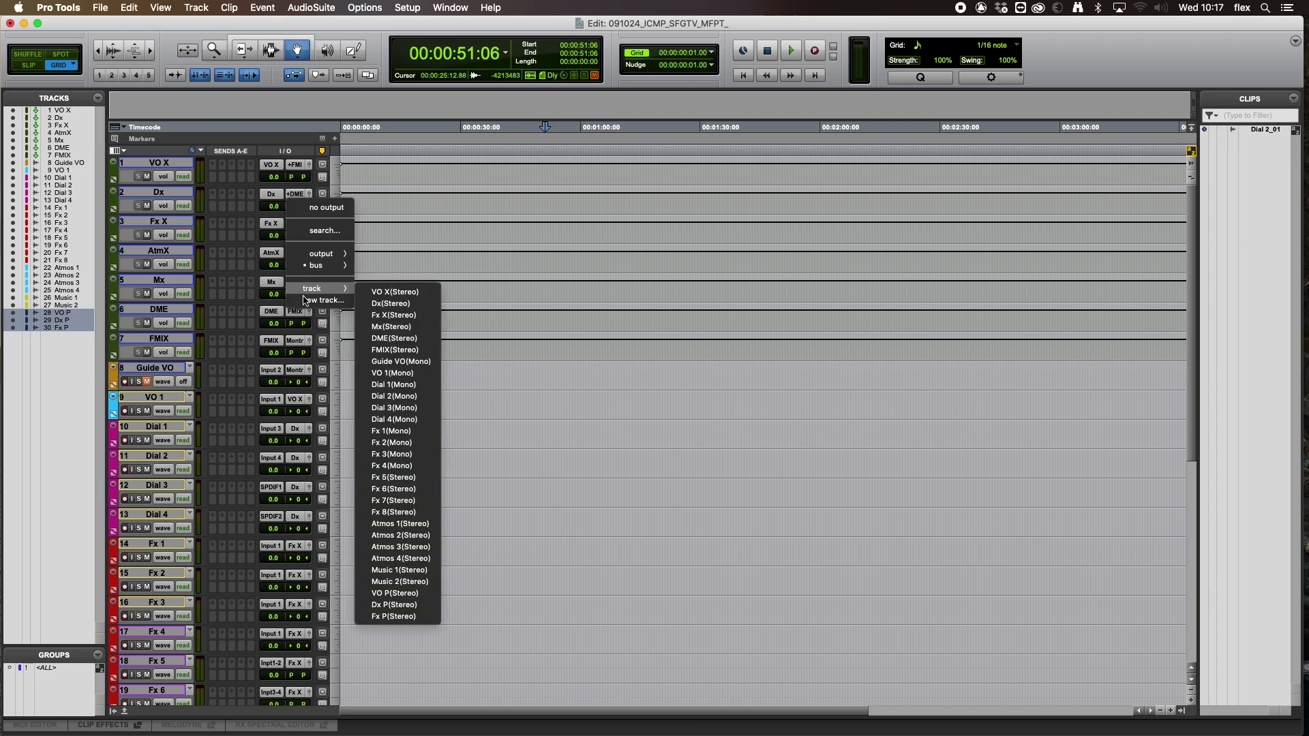
click(415, 295)
key(super+shift+n)
text(Atm P)
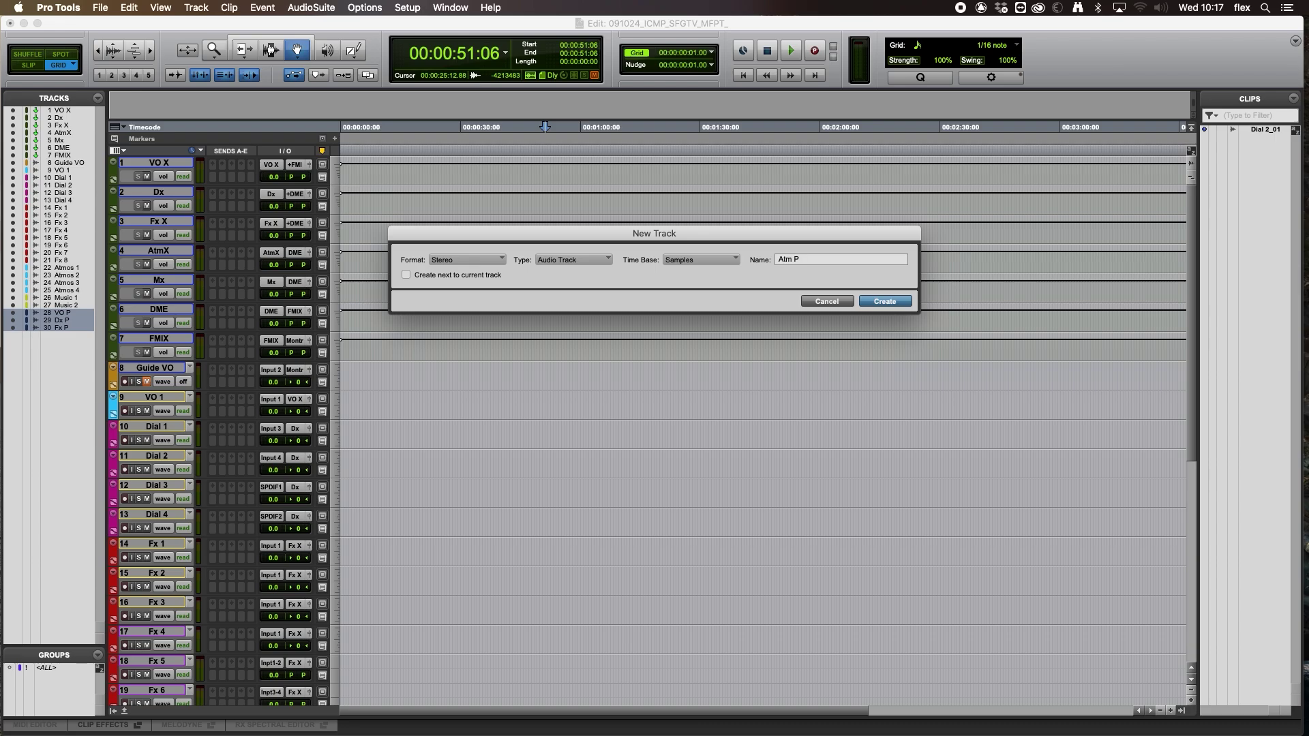
key(Return)
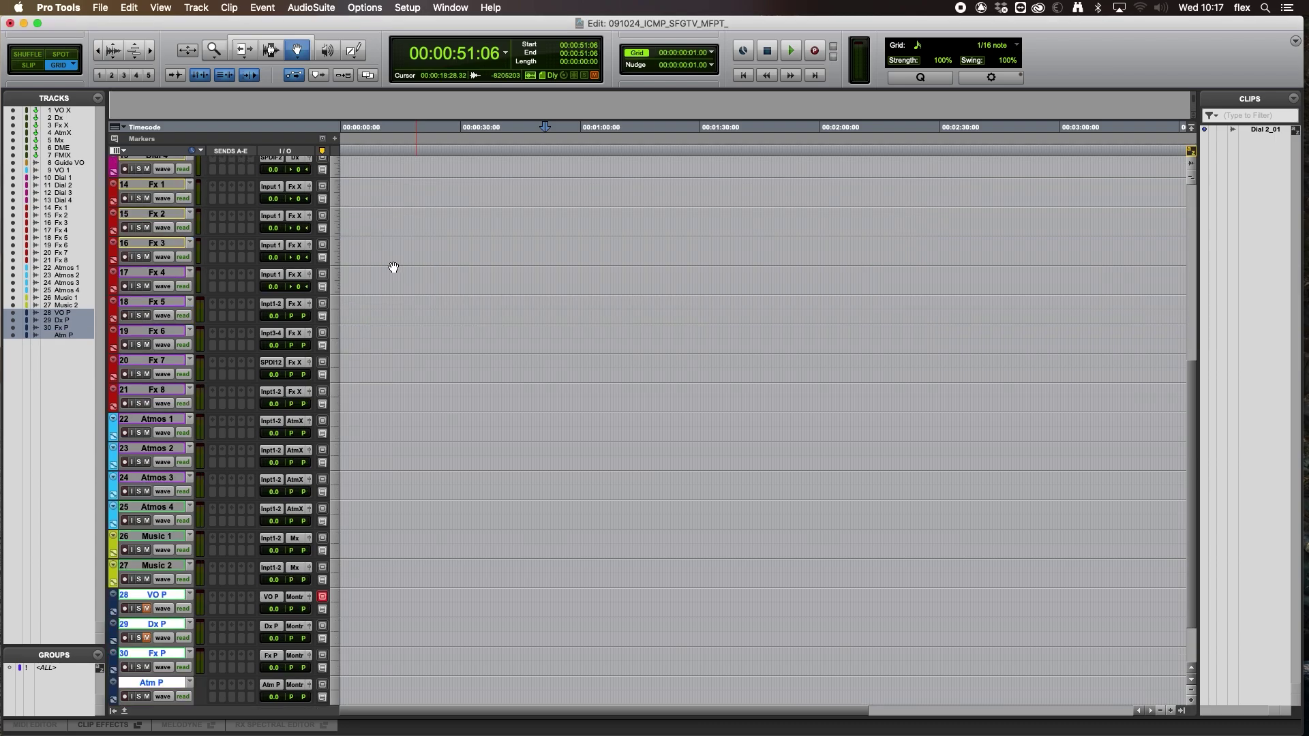
- Add a new stereo Audio Track named Mx P as an additional output of the Mx aux, keeping its DME routing
scroll(392, 268, down, 2)
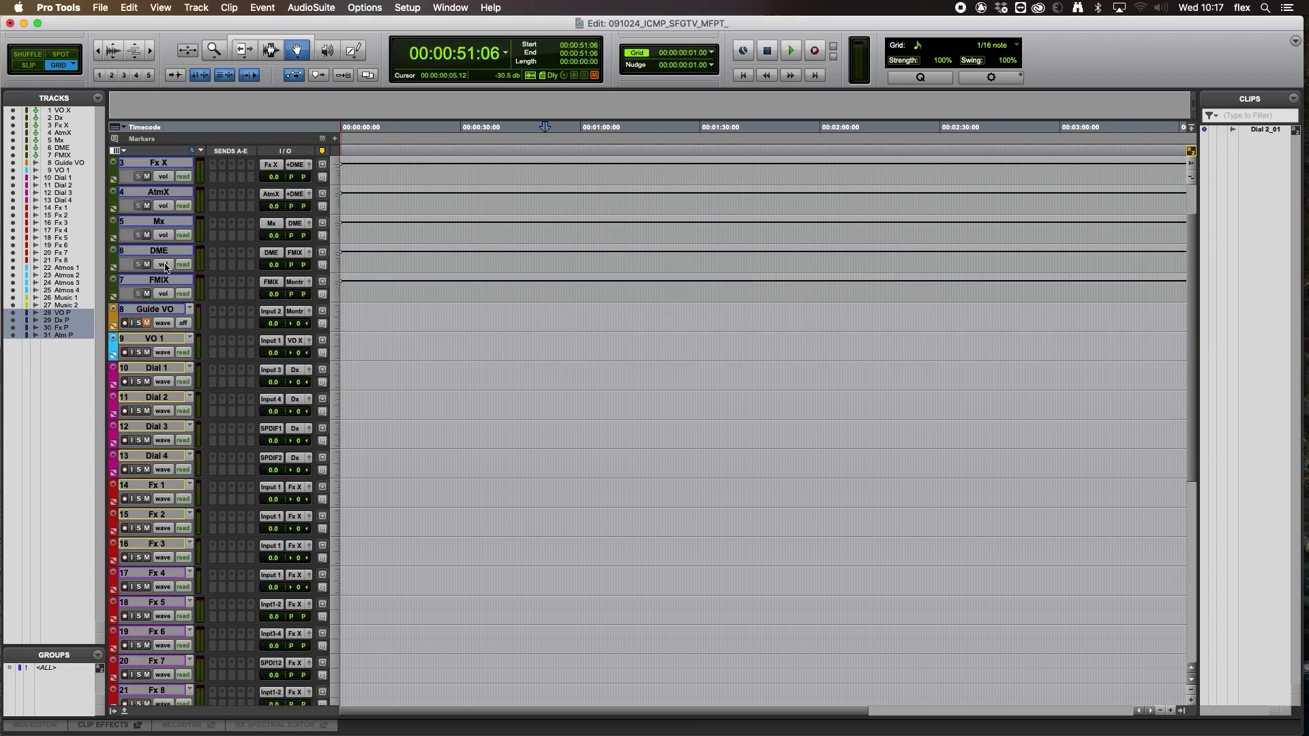
click(296, 225)
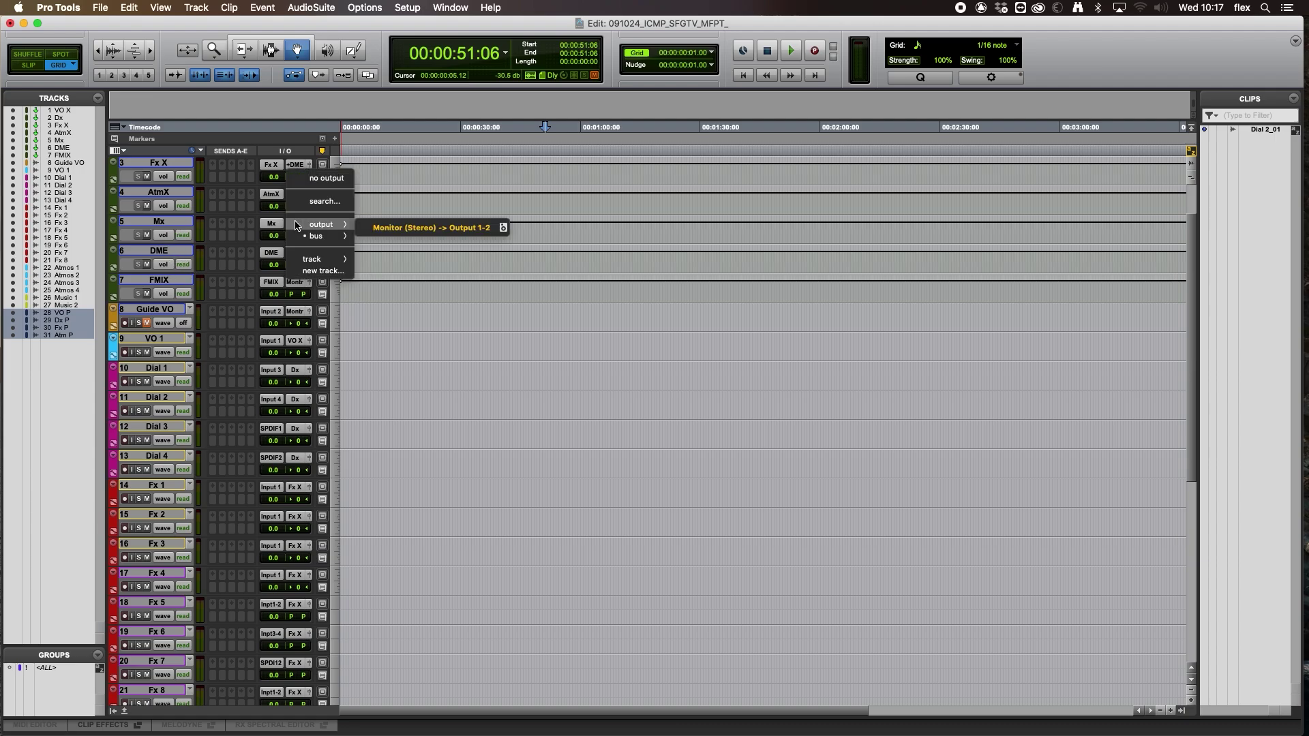
click(311, 269)
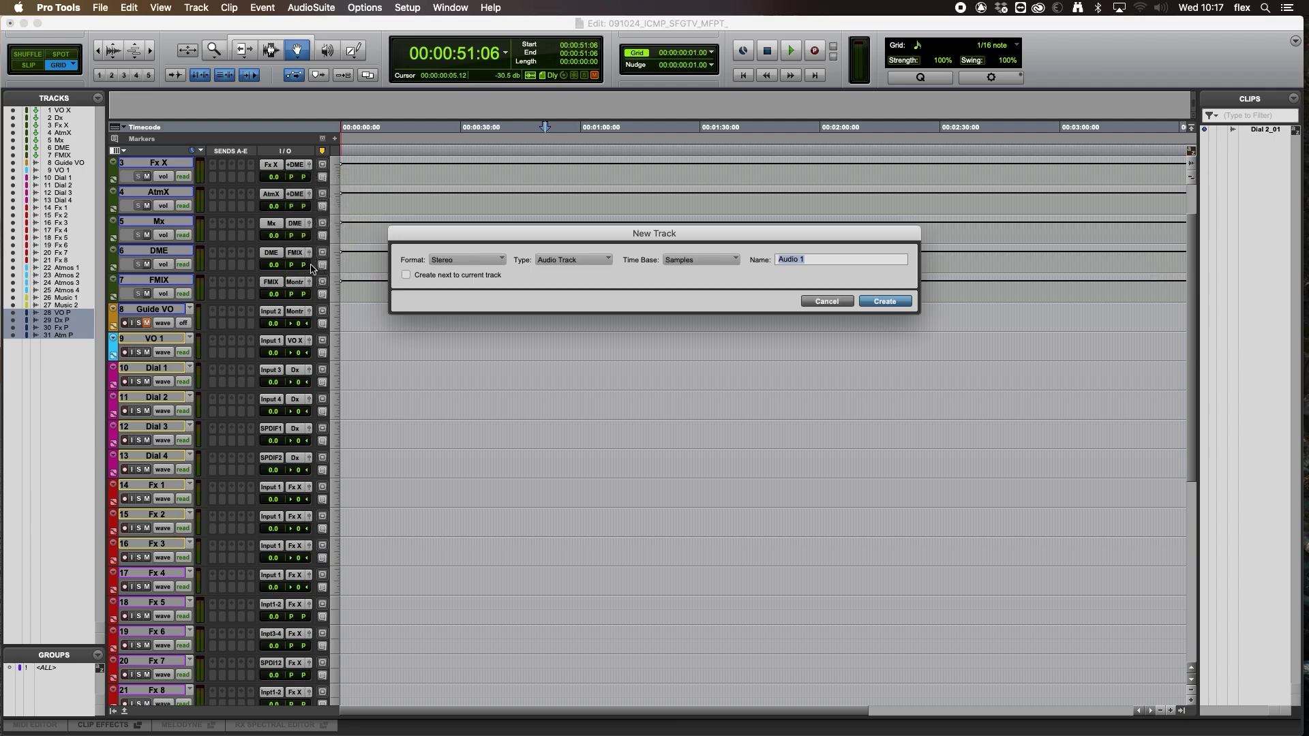
text(Mx P)
key(Return)
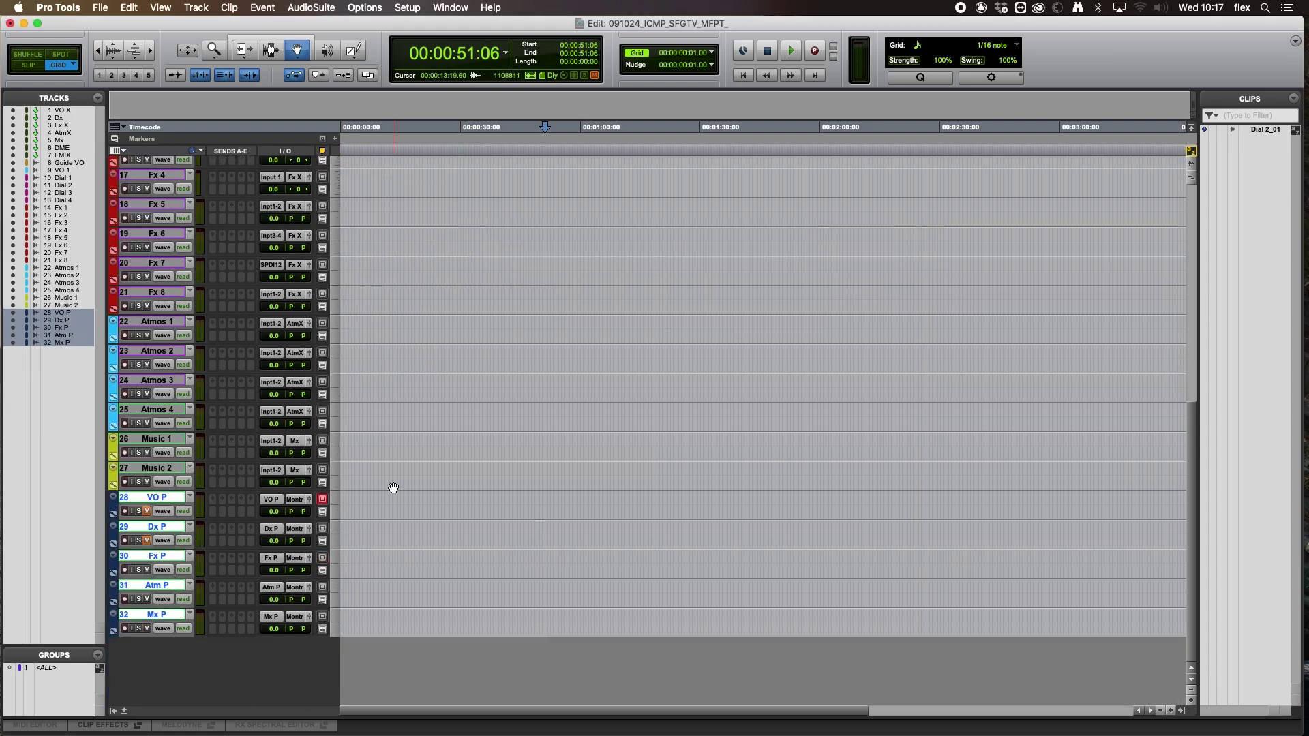
- Add a new stereo Audio Track named FMIX P as an additional output of the FMIX aux, keeping its Monitor output
scroll(292, 590, up, 15)
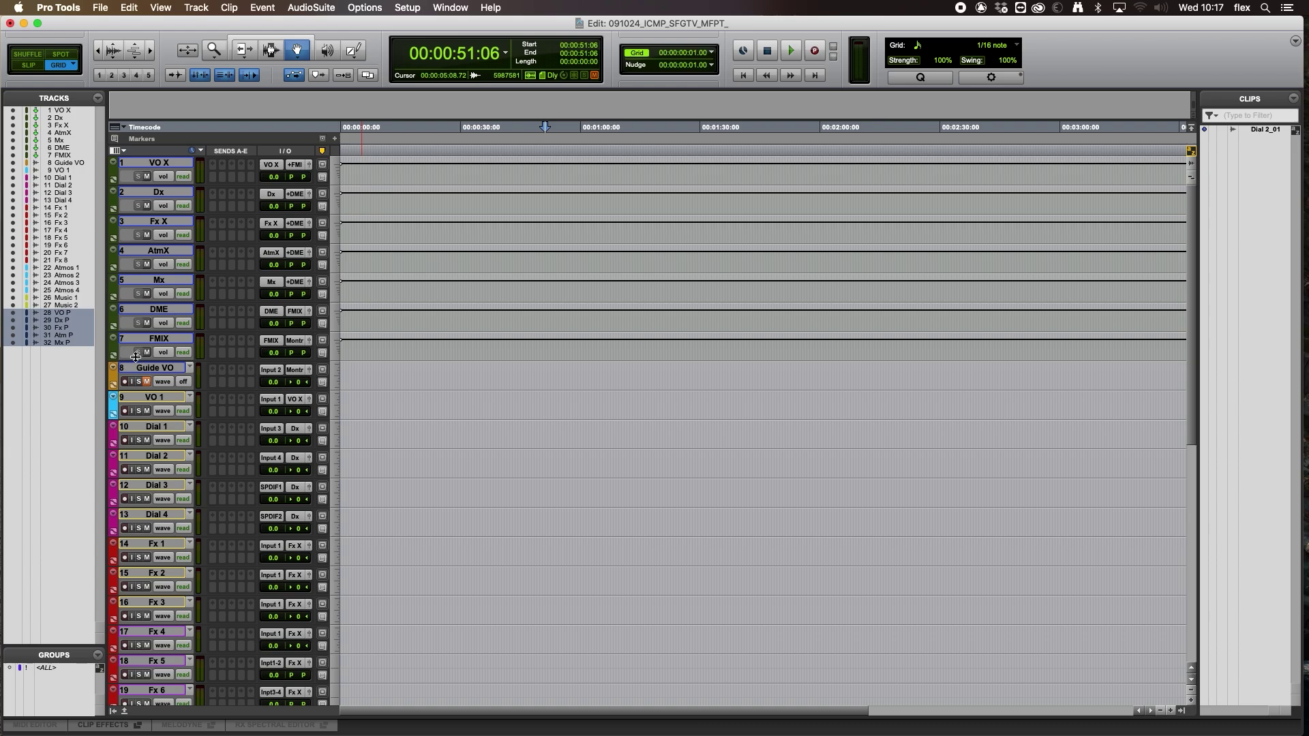
click(298, 342)
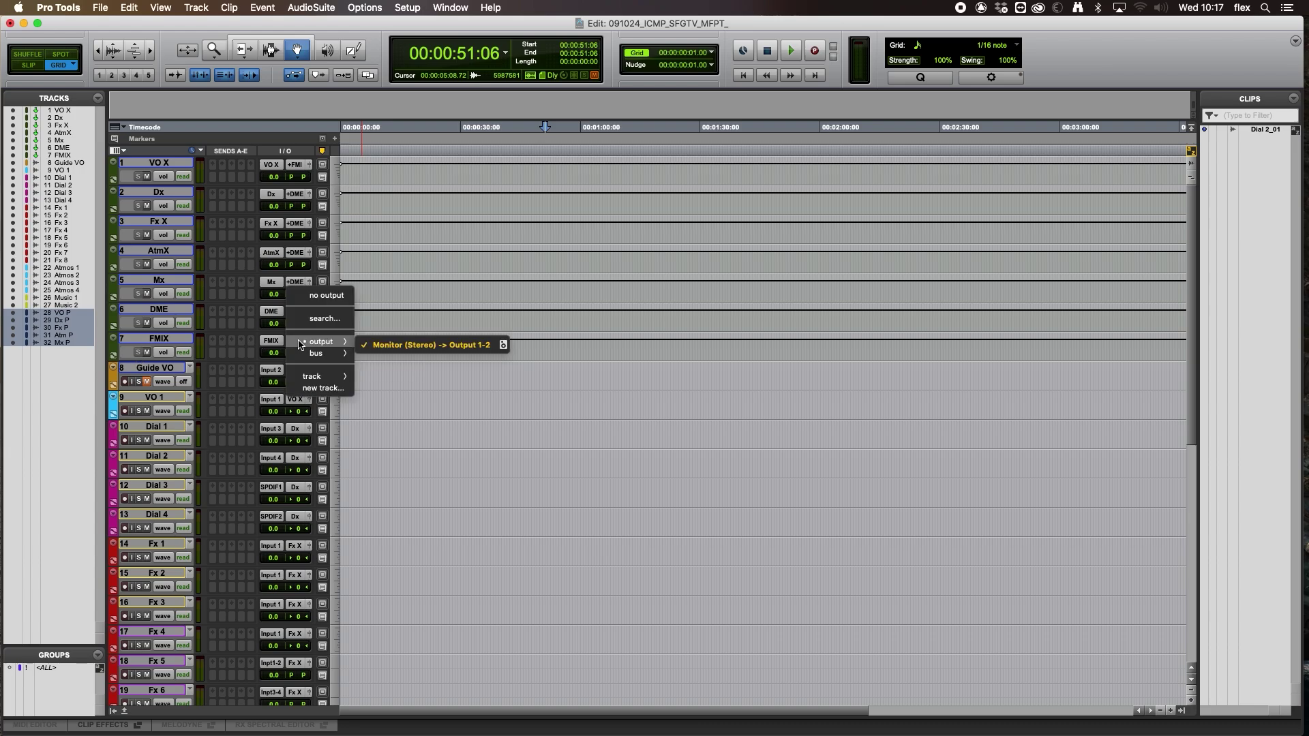
click(316, 388)
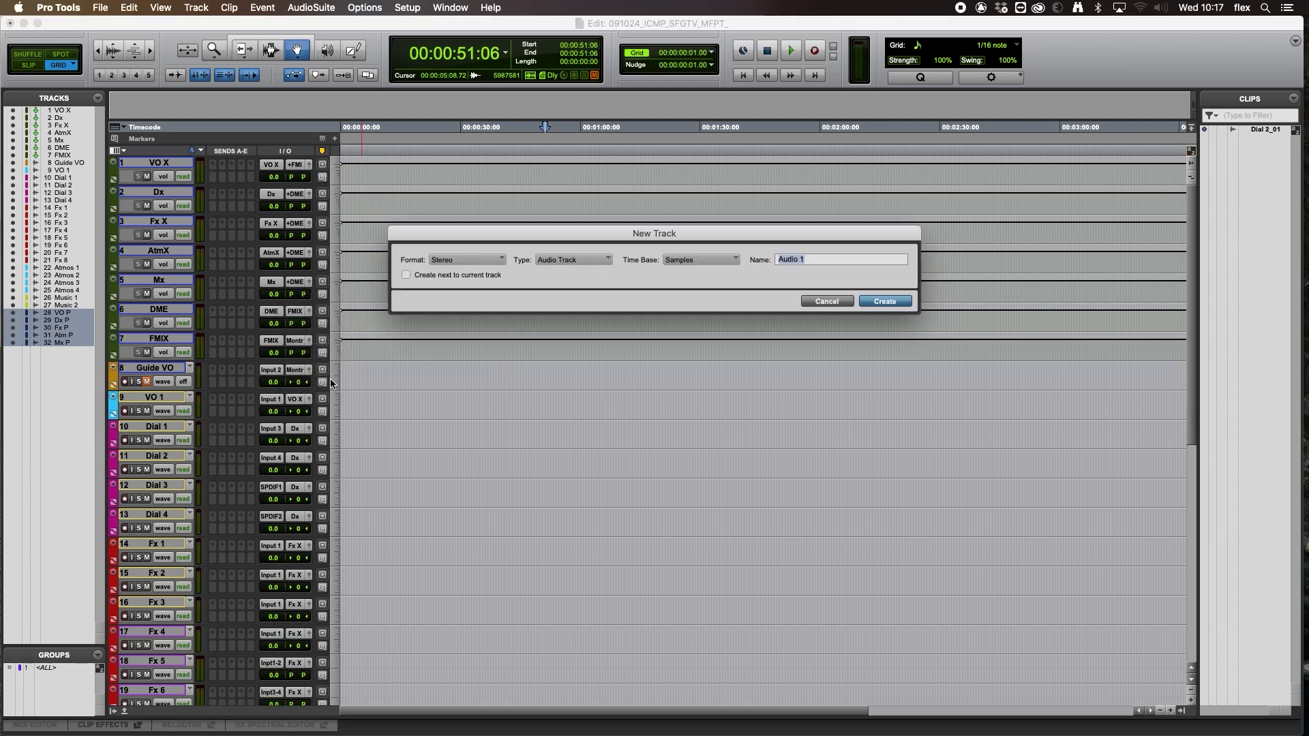
text(FMIX P)
key(Return)
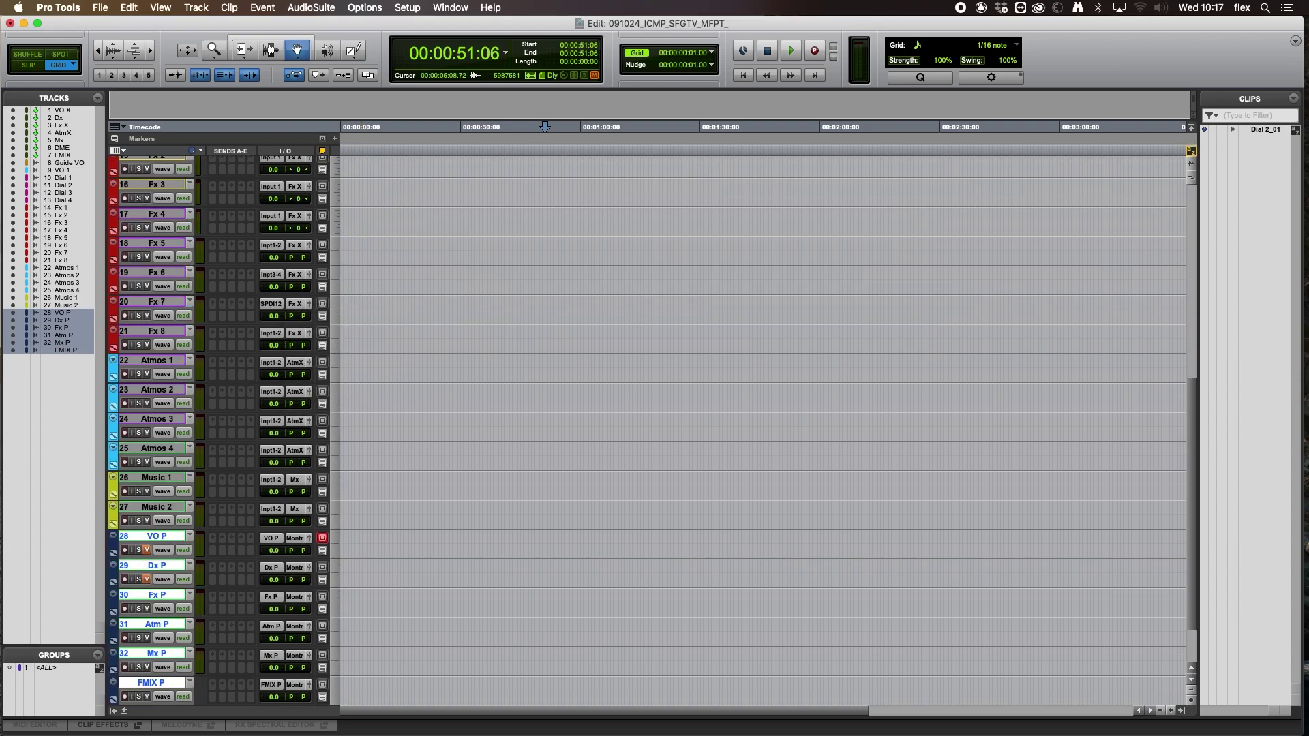
- Mute the Fx P, Atm P, Mx P and FMIX P print tracks
click(146, 608)
click(147, 638)
click(146, 667)
click(147, 696)
- Create a send on the DME aux to a new stereo Audio Track named DME P
scroll(233, 615, up, 15)
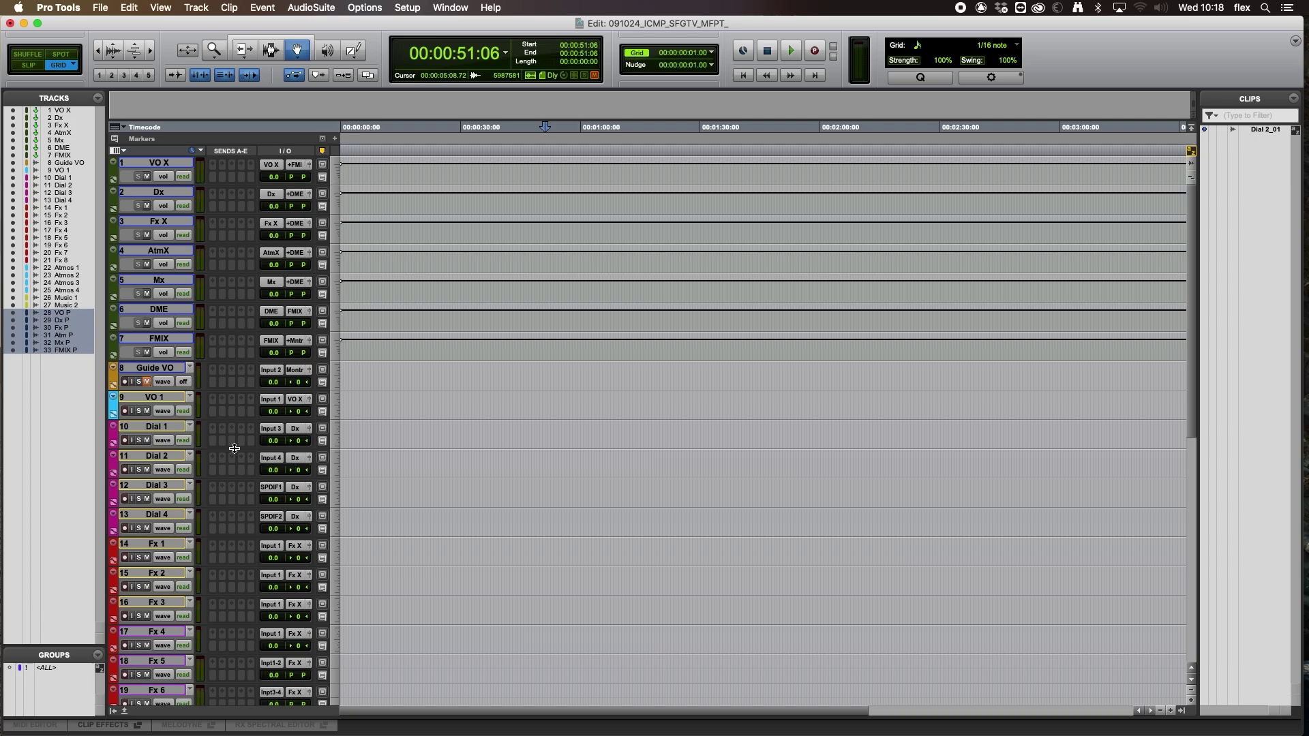
click(213, 330)
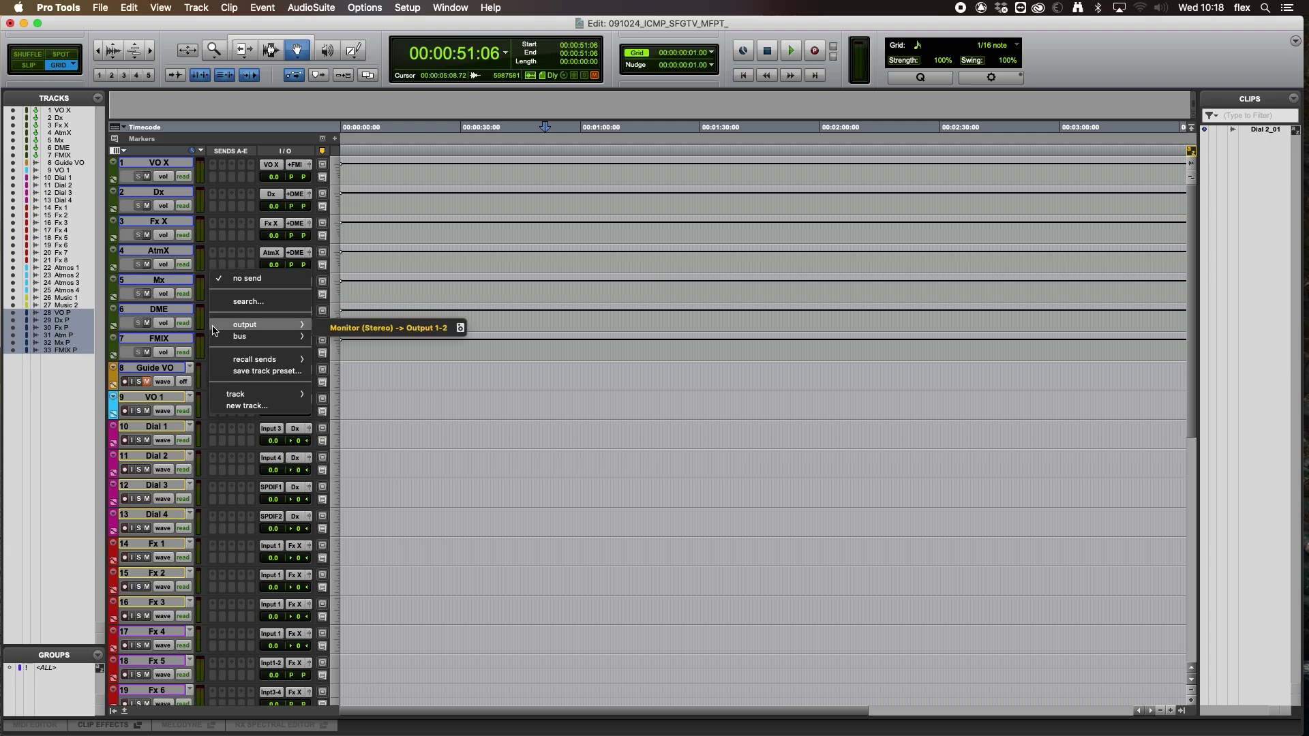
click(265, 406)
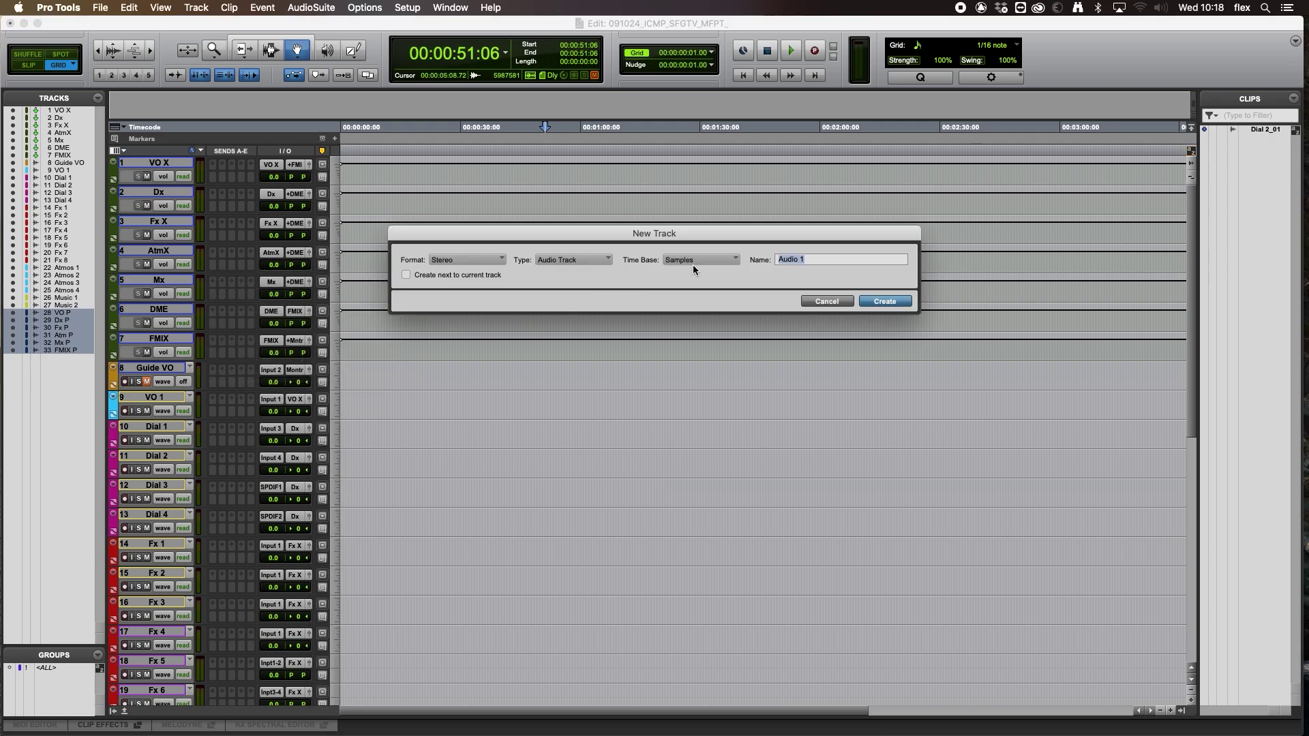
text(DME P)
key(Return)
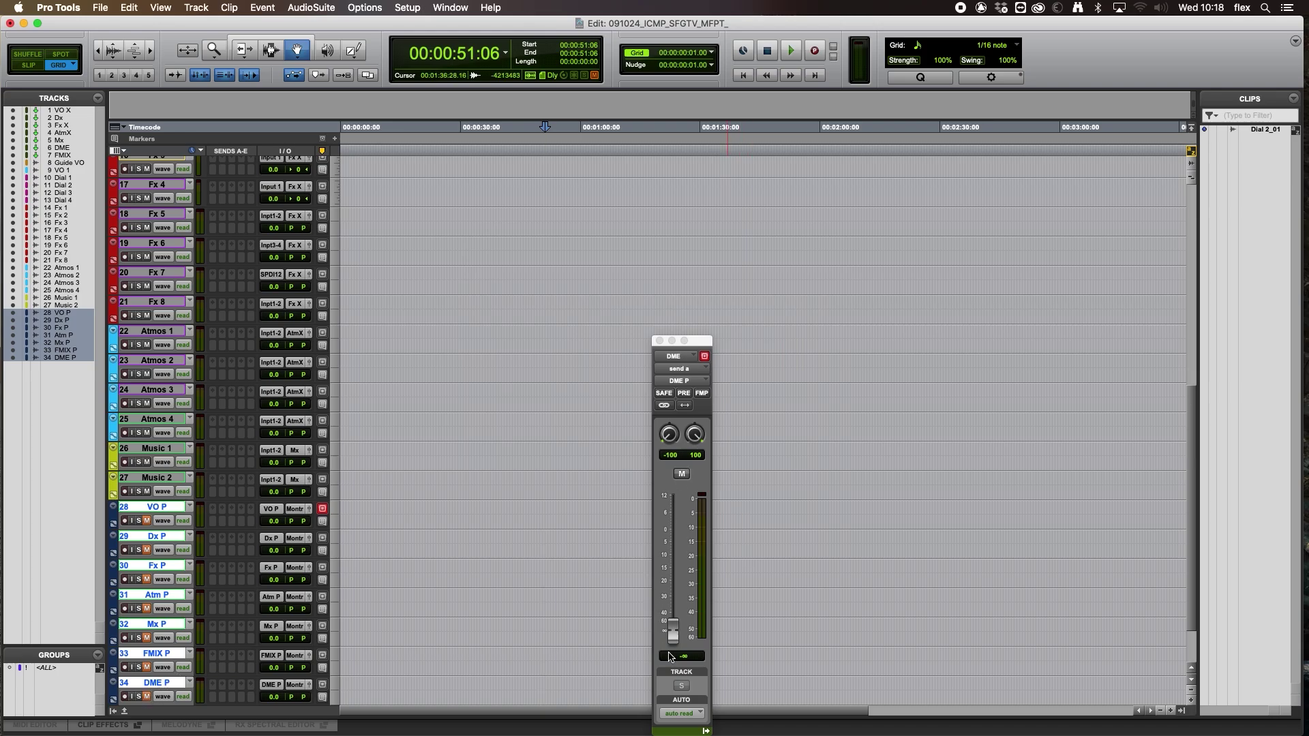
- Set the DME P send level to 0 dB, make it pre-fader, and close the send window
click(669, 657)
text(0)
key(Return)
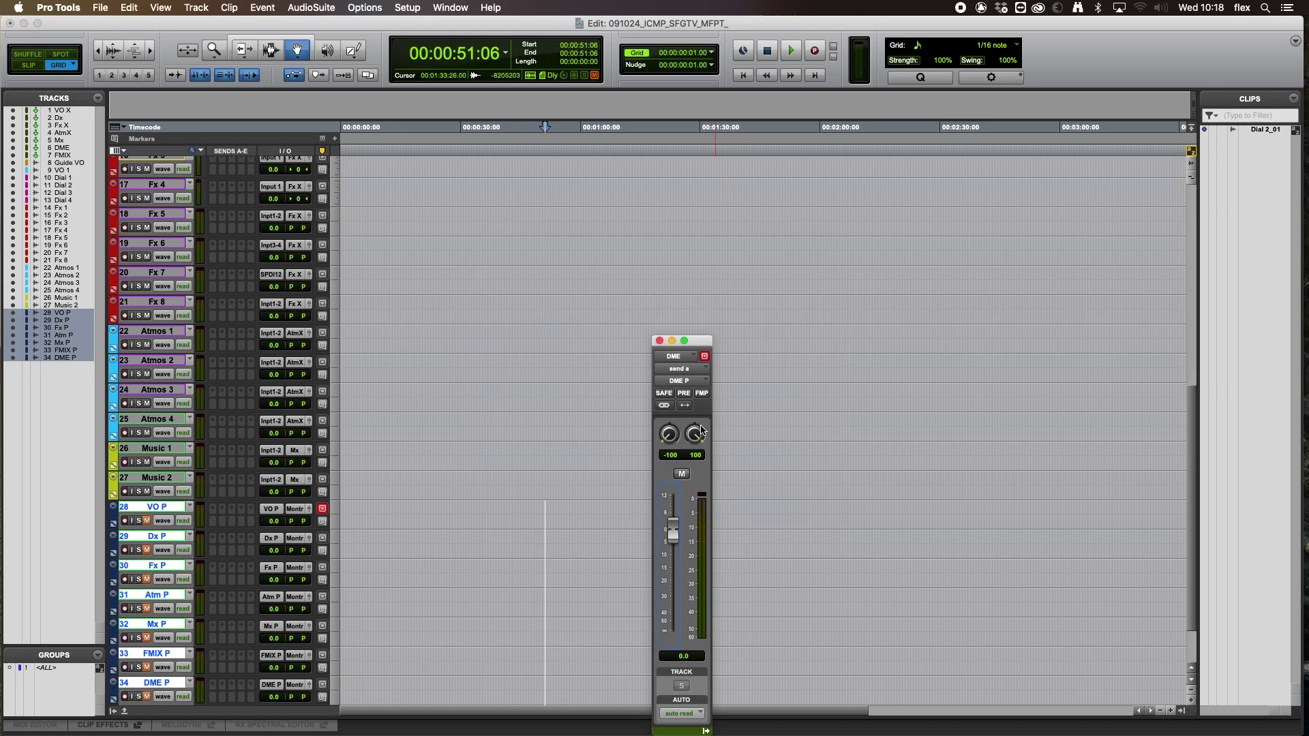
click(683, 393)
drag(692, 340, 605, 179)
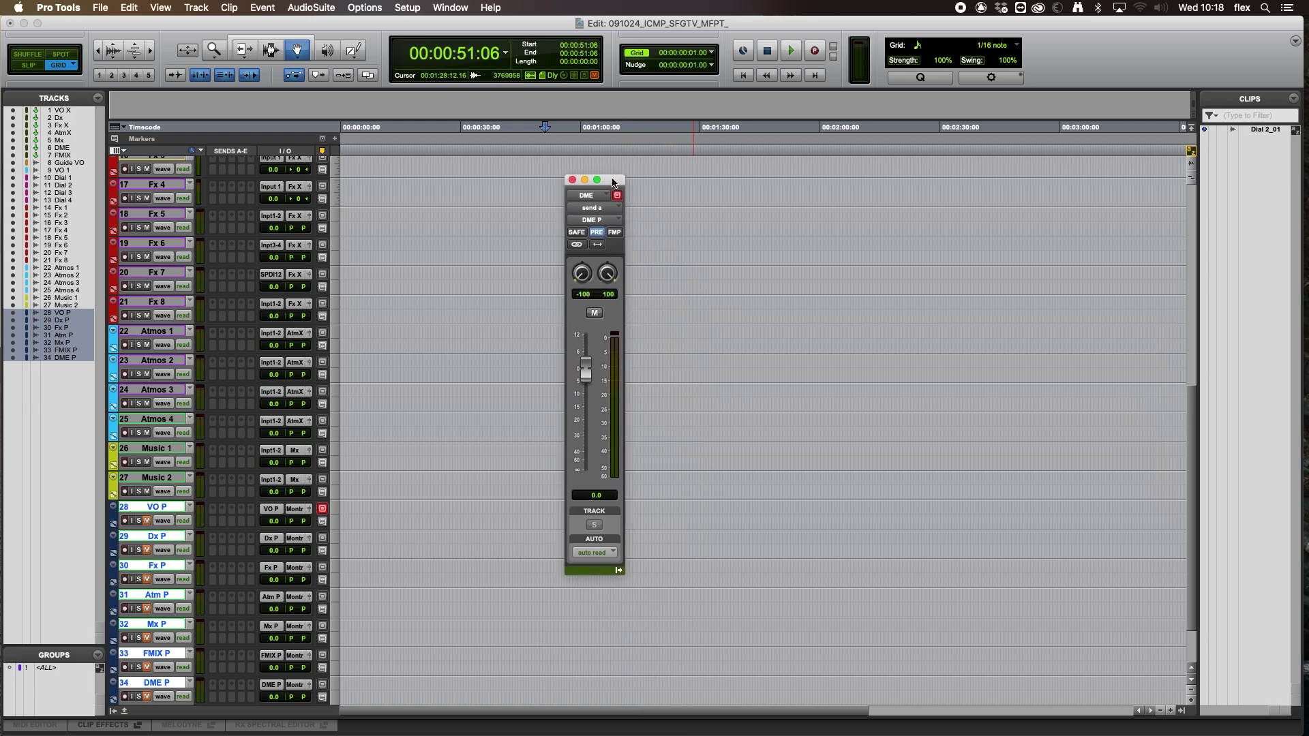
click(573, 181)
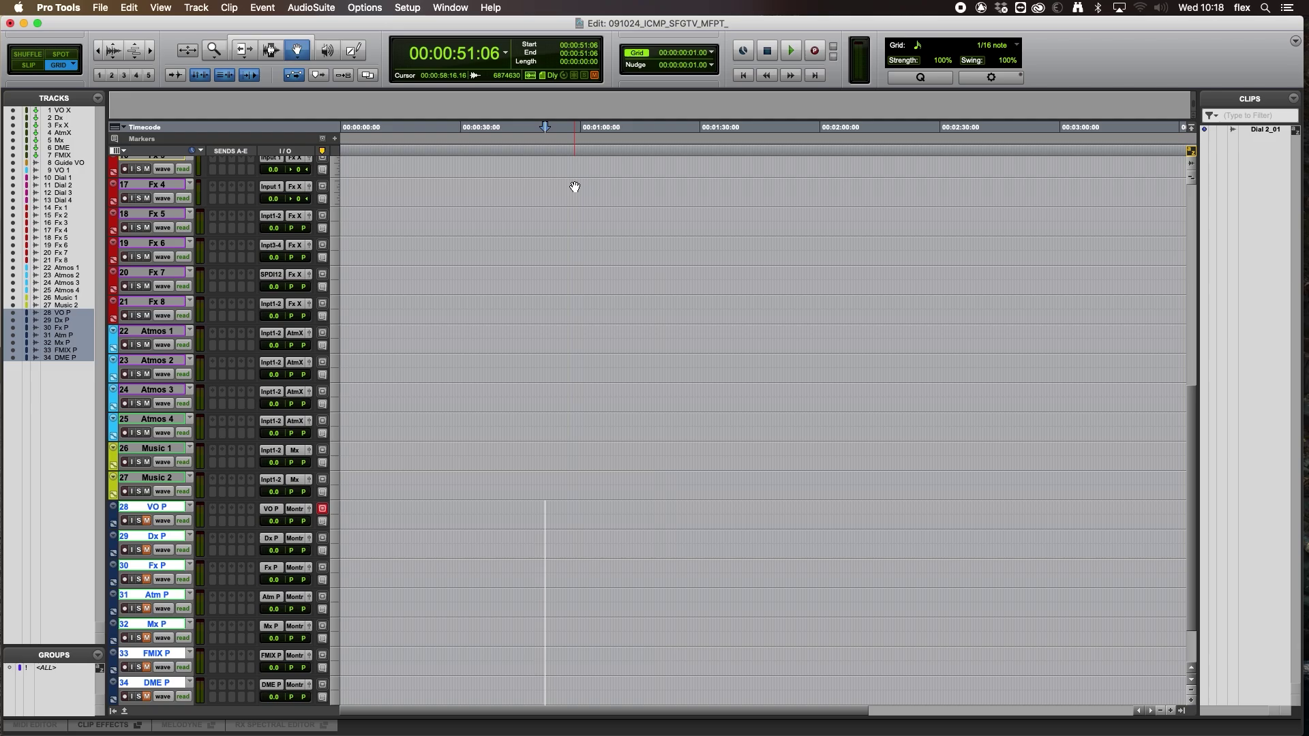
- Show the Inserts A-E column in the Edit window
scroll(573, 187, up, 10)
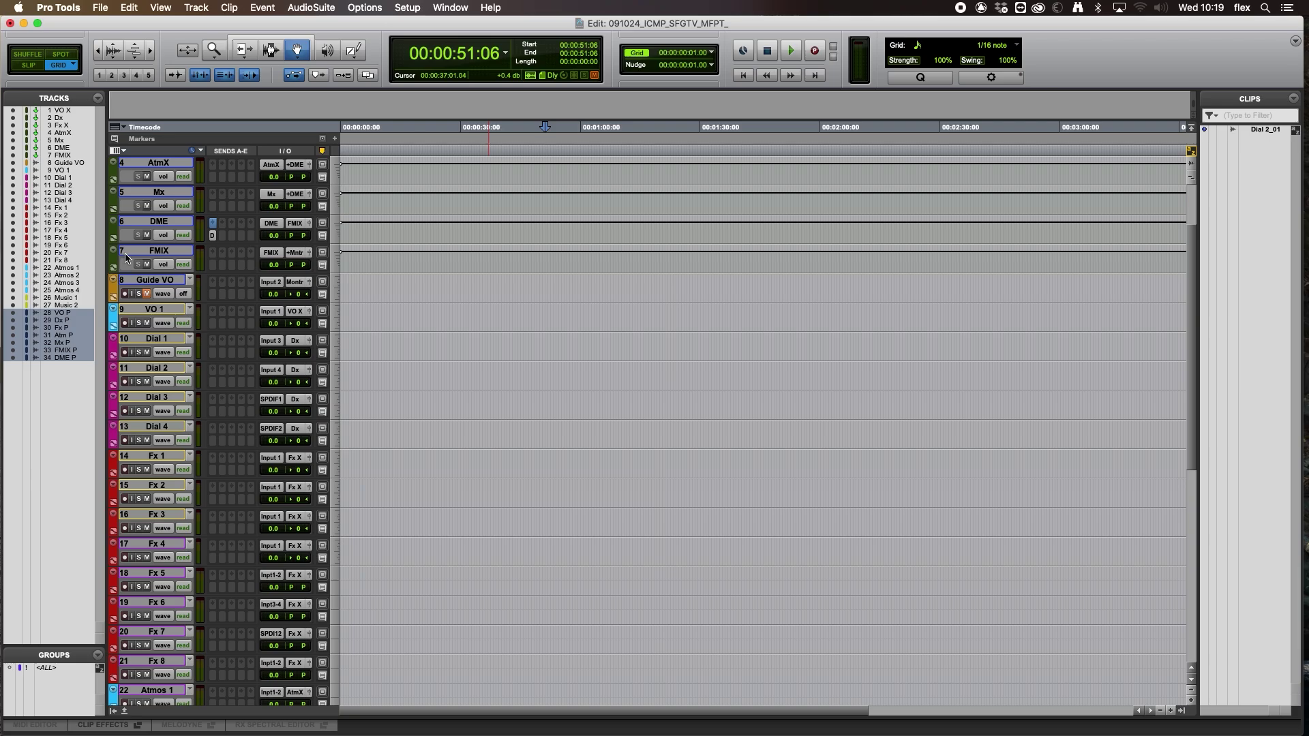
scroll(125, 252, up, 3)
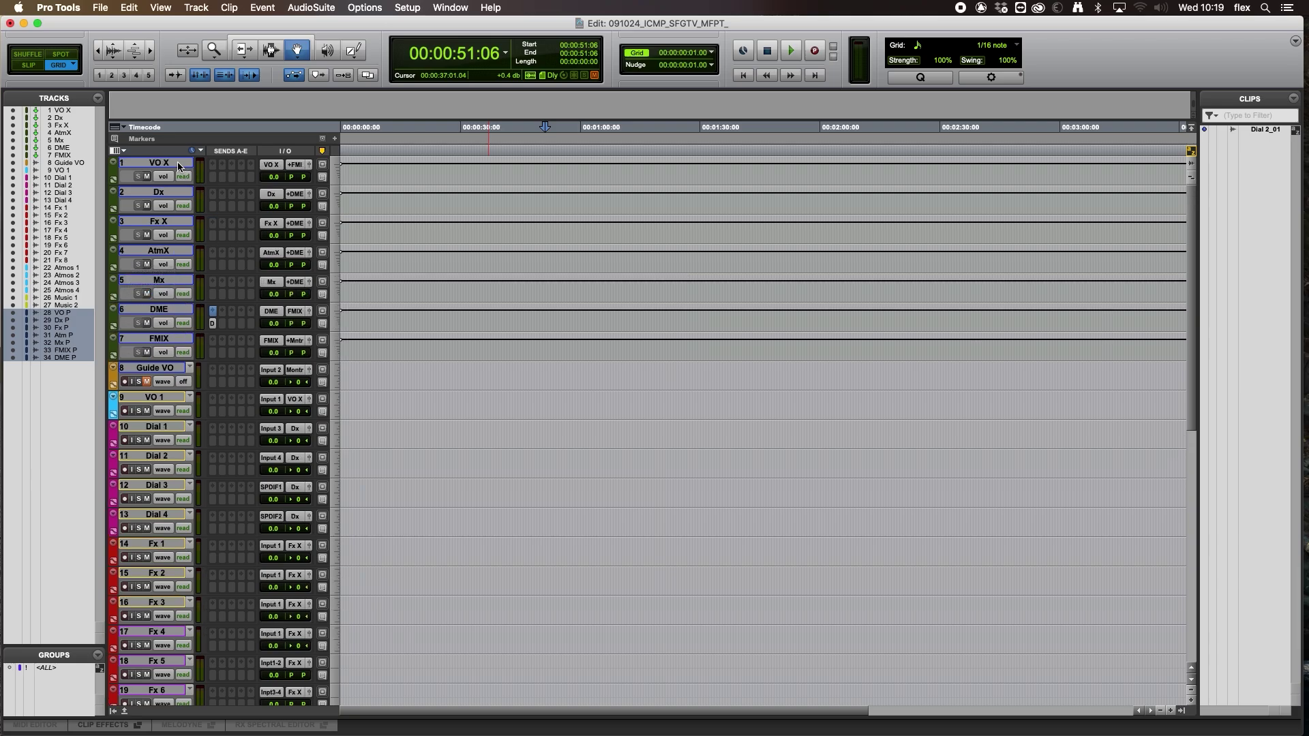
click(176, 341)
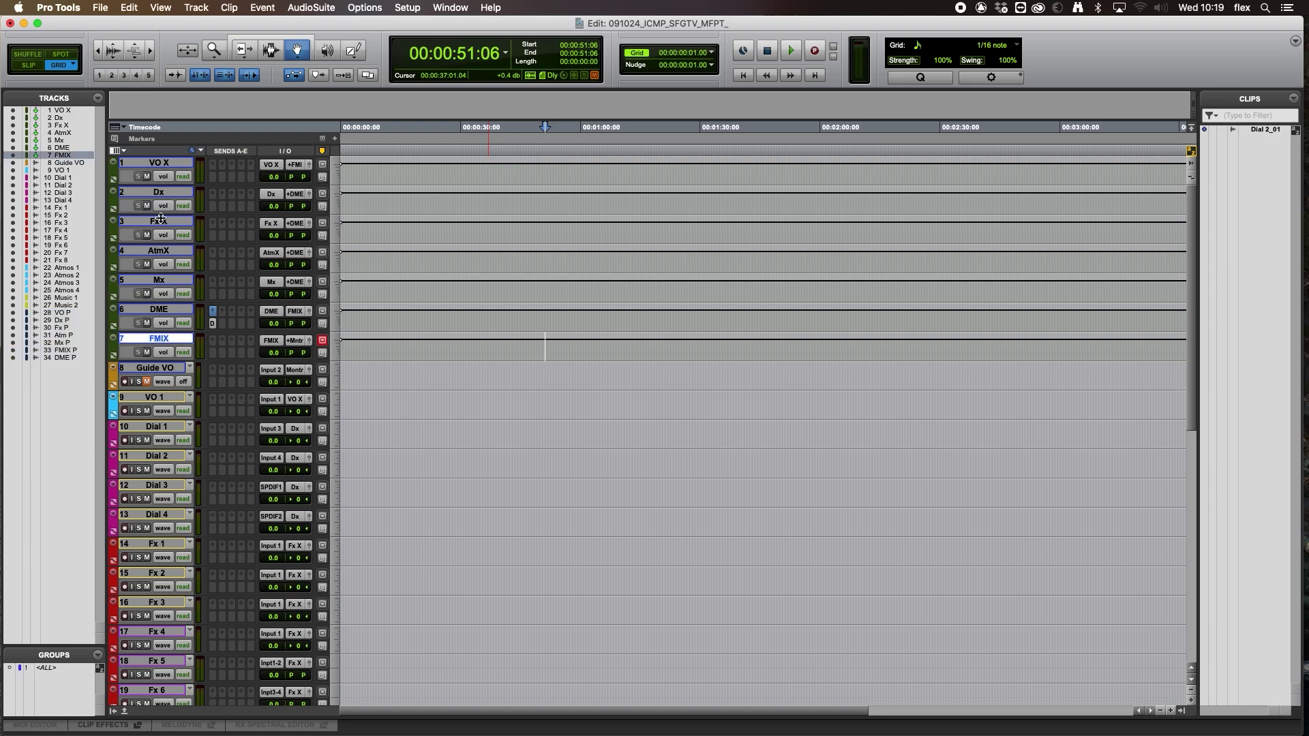
click(117, 151)
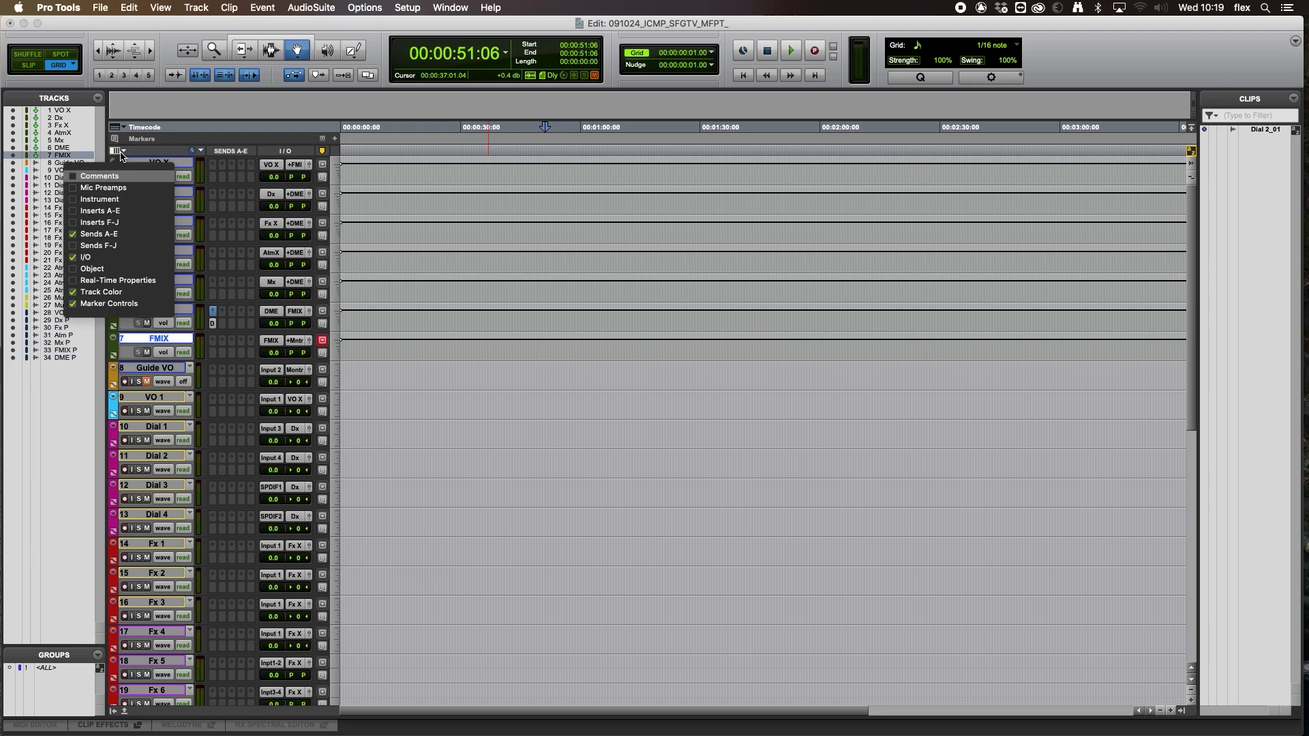
click(73, 212)
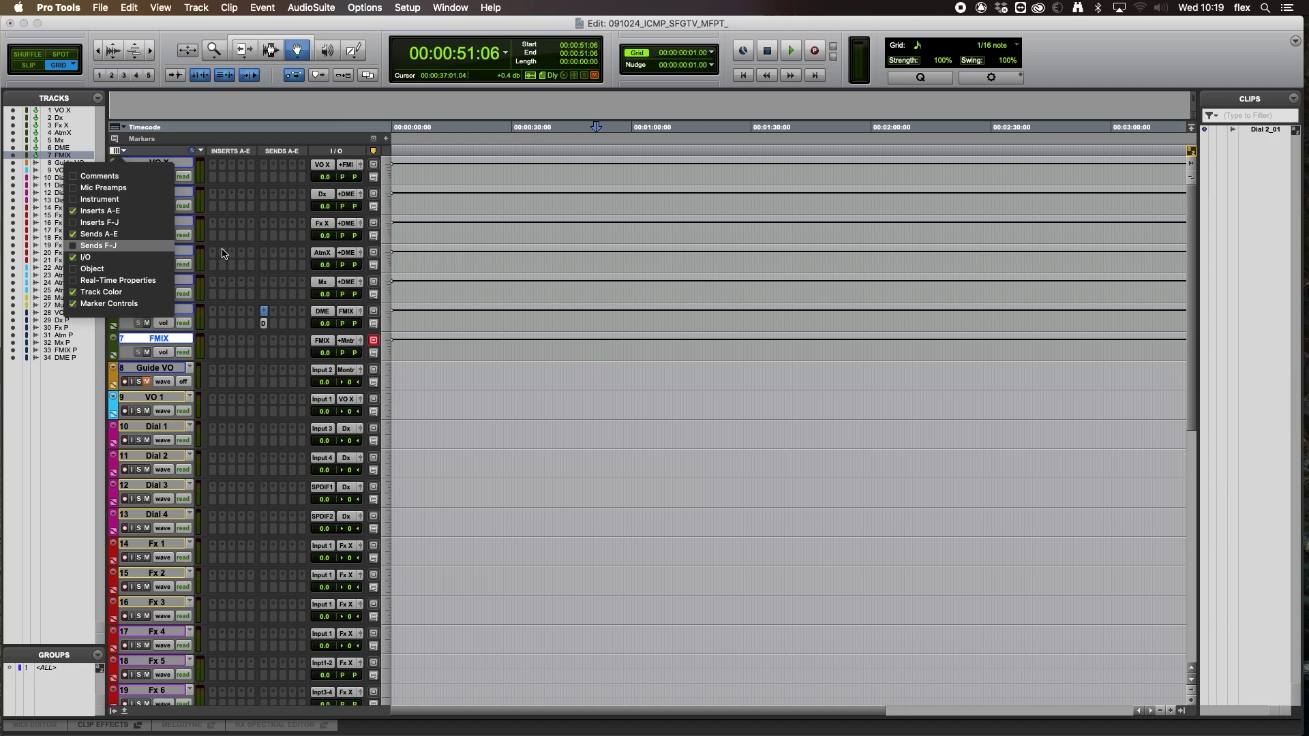
- Insert the multichannel Pro Limiter (stereo) dynamics plug-in on the VO X aux
click(215, 184)
mouse_move(300, 178)
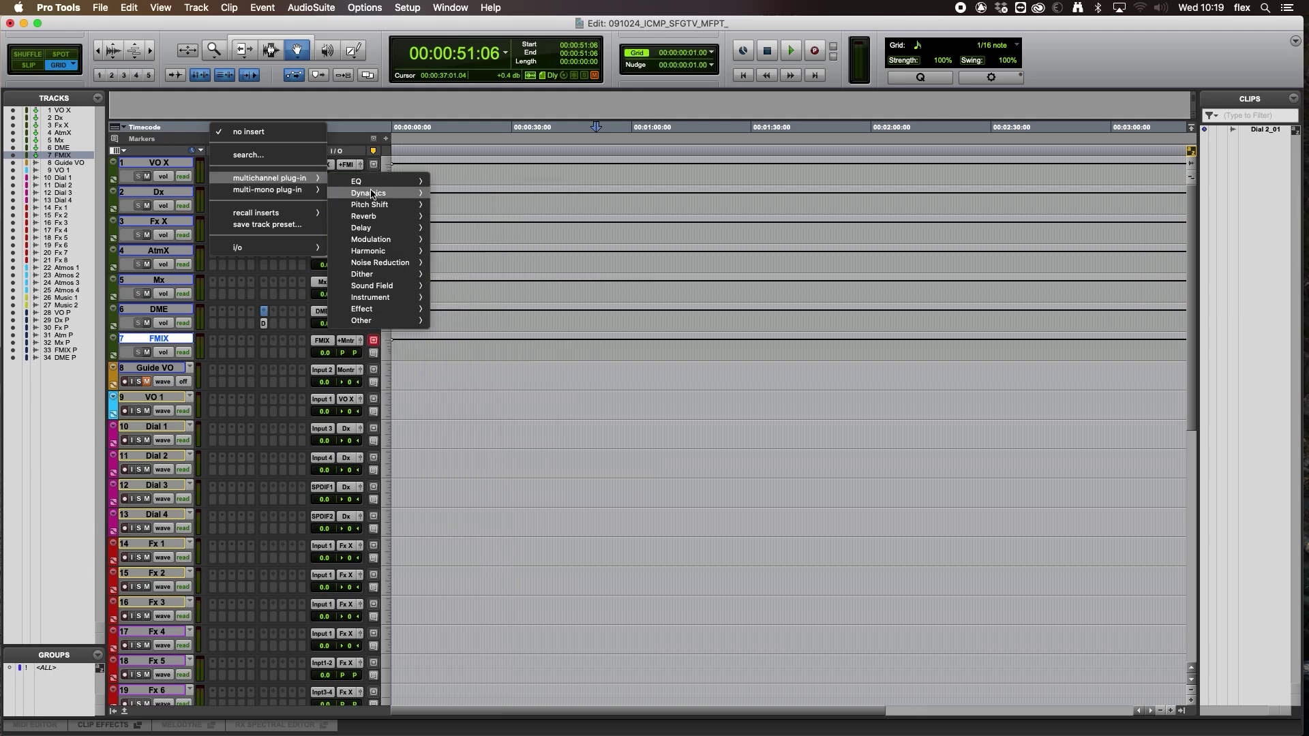
mouse_move(371, 193)
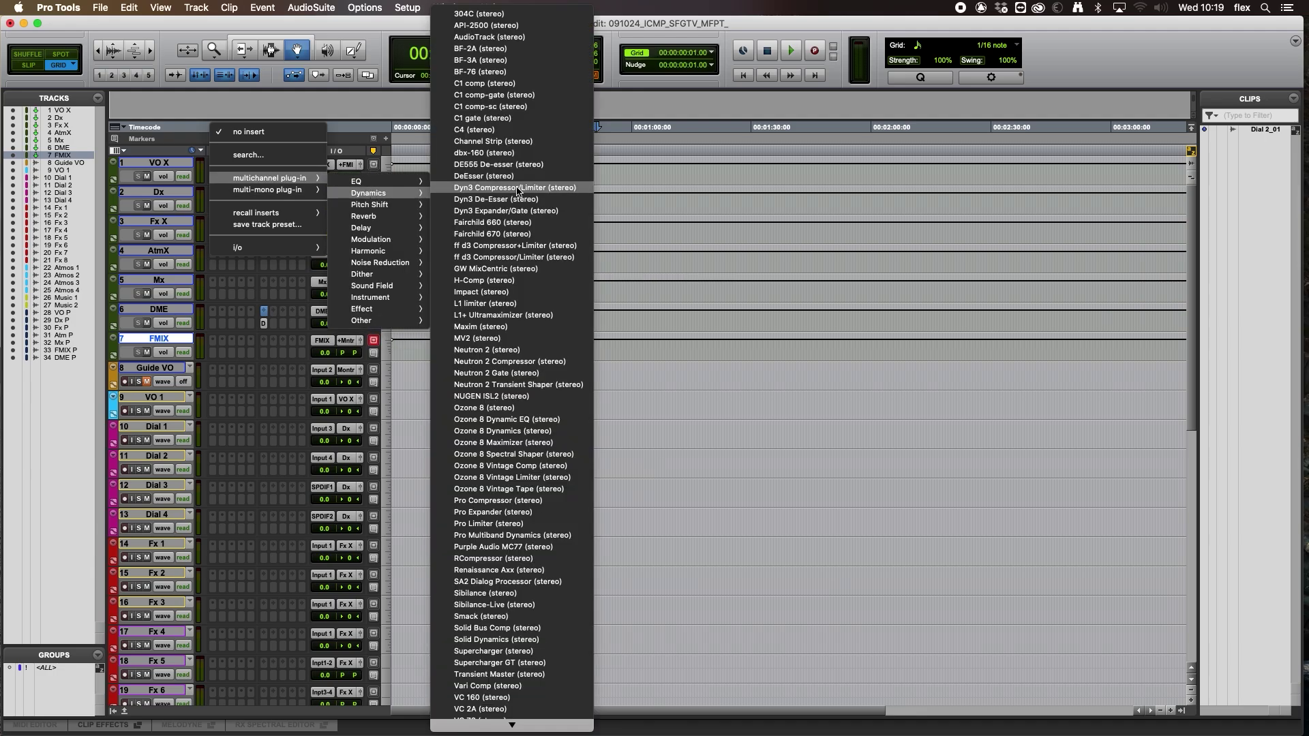
click(520, 523)
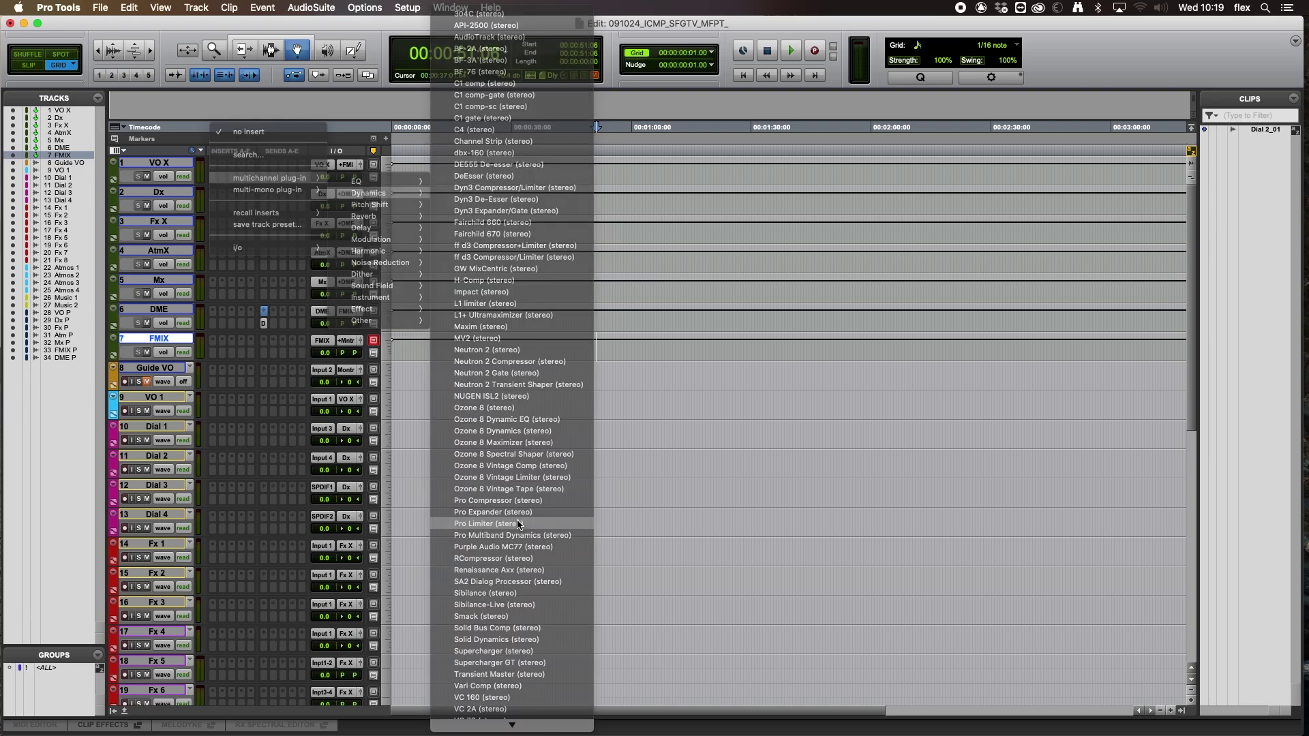
drag(992, 251, 724, 240)
- Set the VO X limiter's threshold to -4 dB and its ceiling to -4 dBTP
click(725, 375)
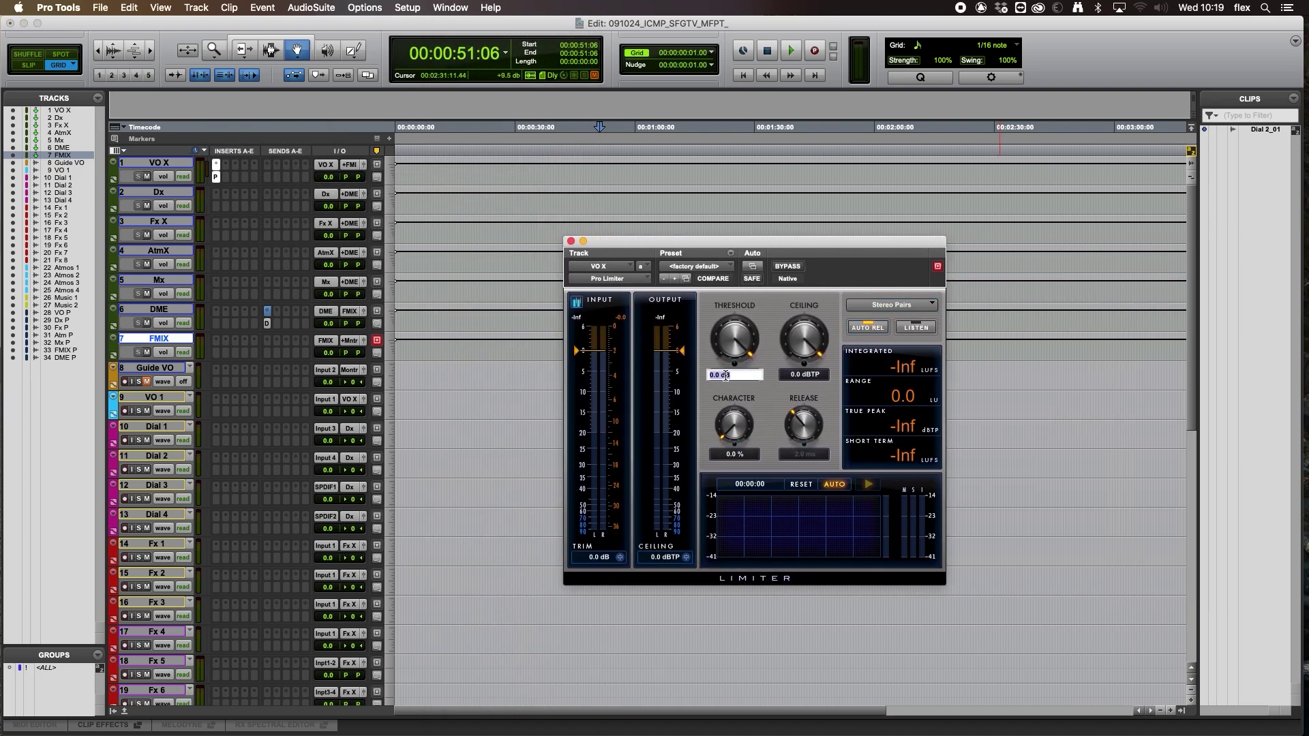
text(-4)
key(Return)
click(799, 376)
text(-4)
key(Return)
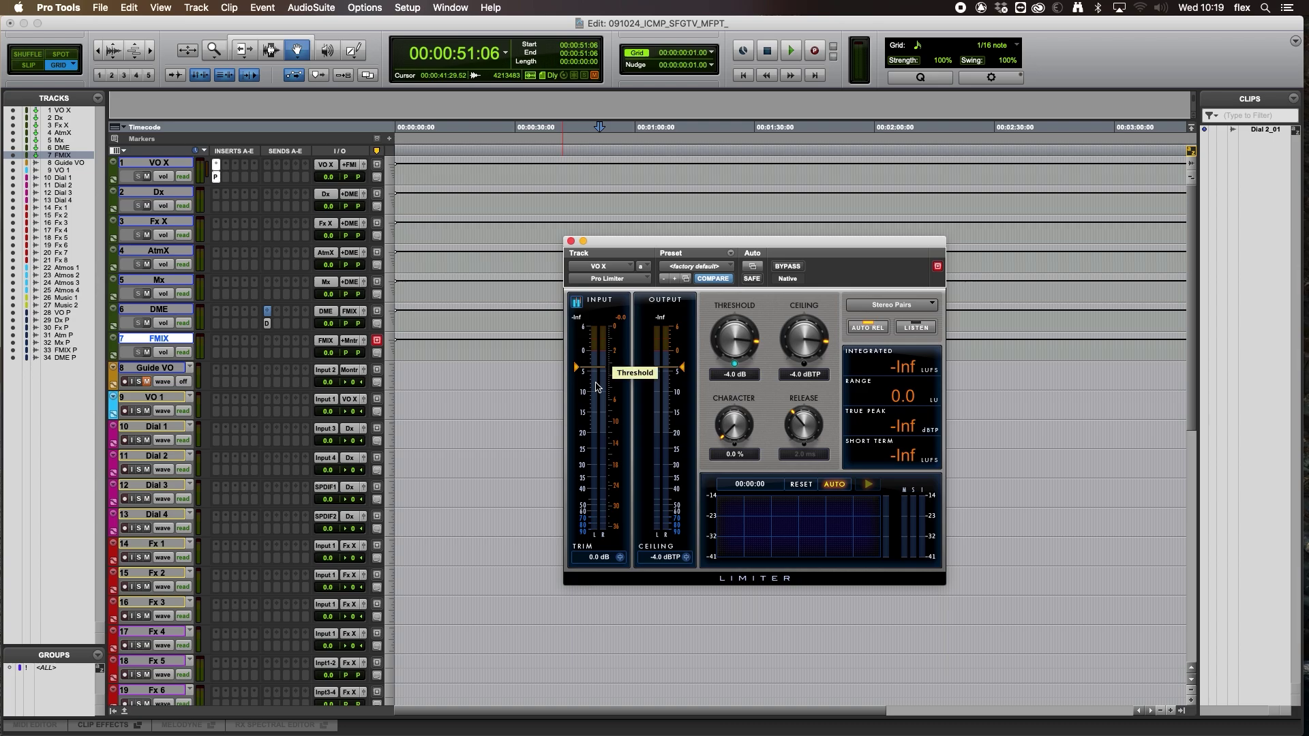
- Move the Pro Limiter to insert slot E on VO X, and copy it to the same slot on all the other auxes
click(220, 175)
drag(220, 176, 255, 183)
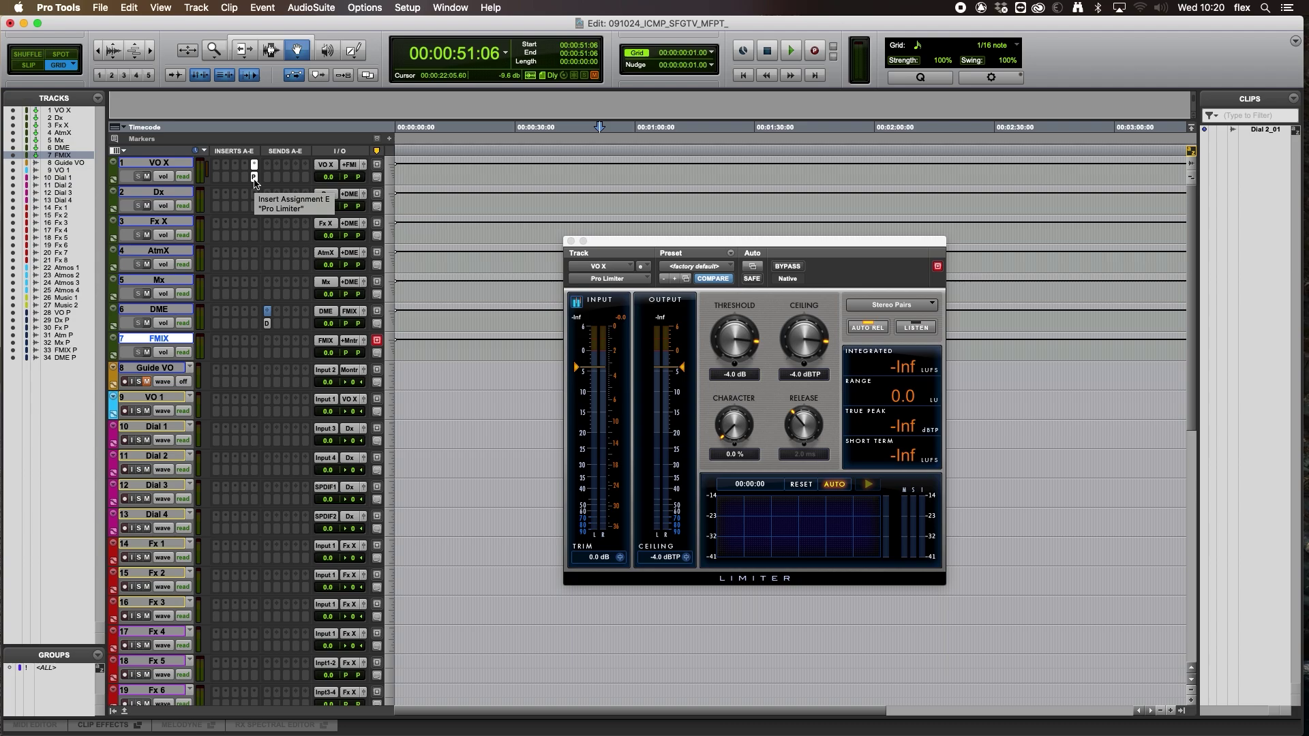
drag(254, 178, 253, 352)
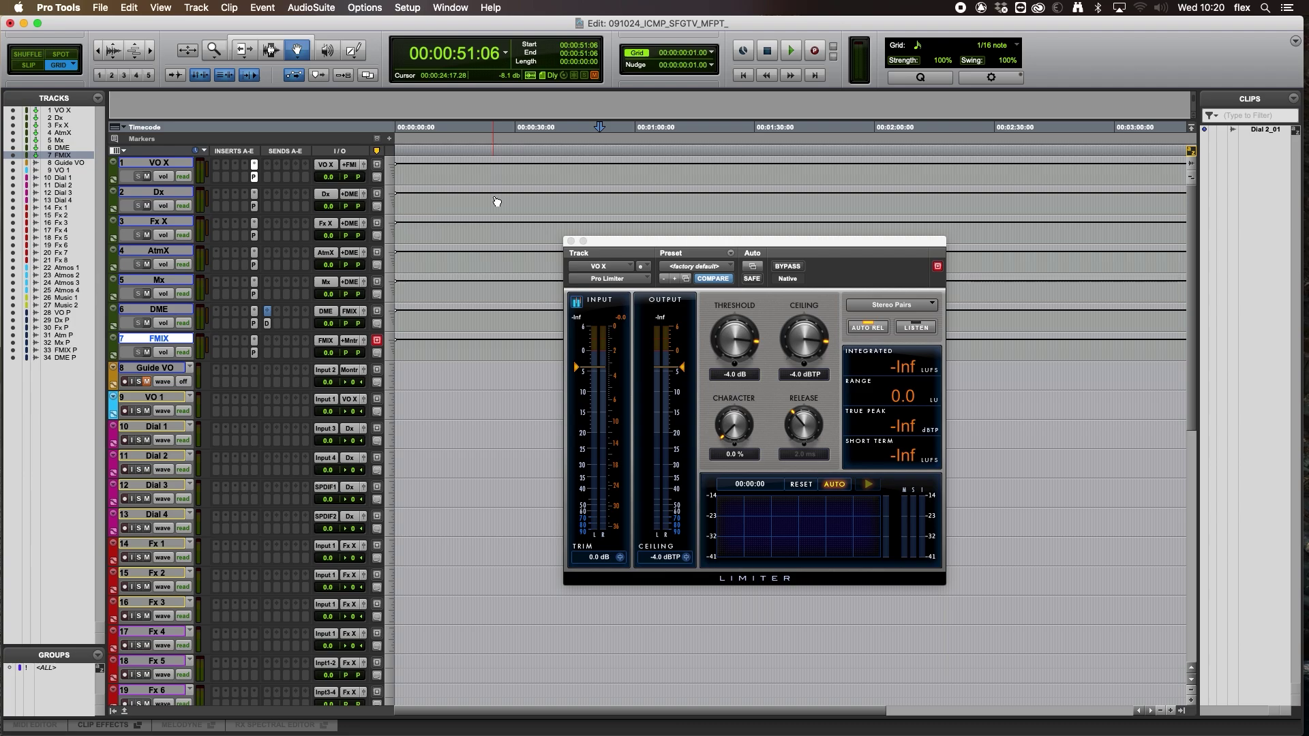
click(572, 240)
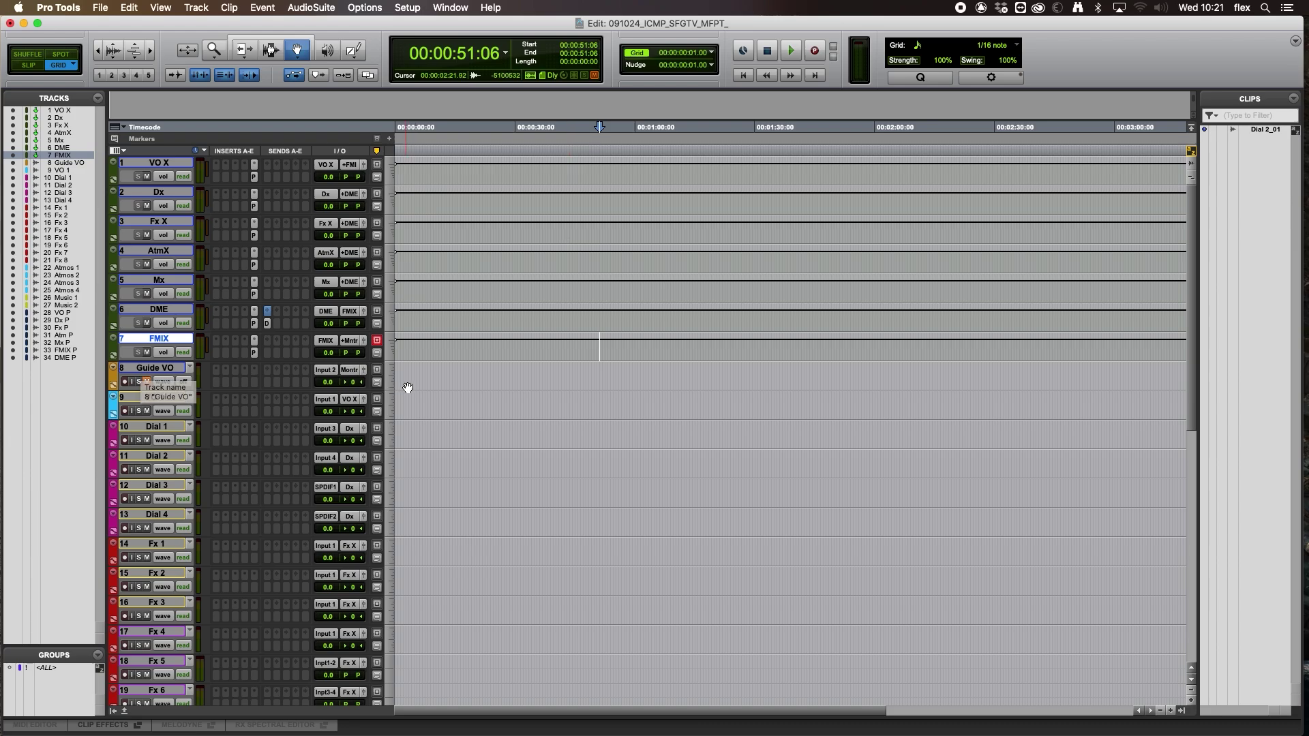
- Enlarge the Groups list below the Tracks list
scroll(273, 504, down, 5)
drag(80, 646, 81, 526)
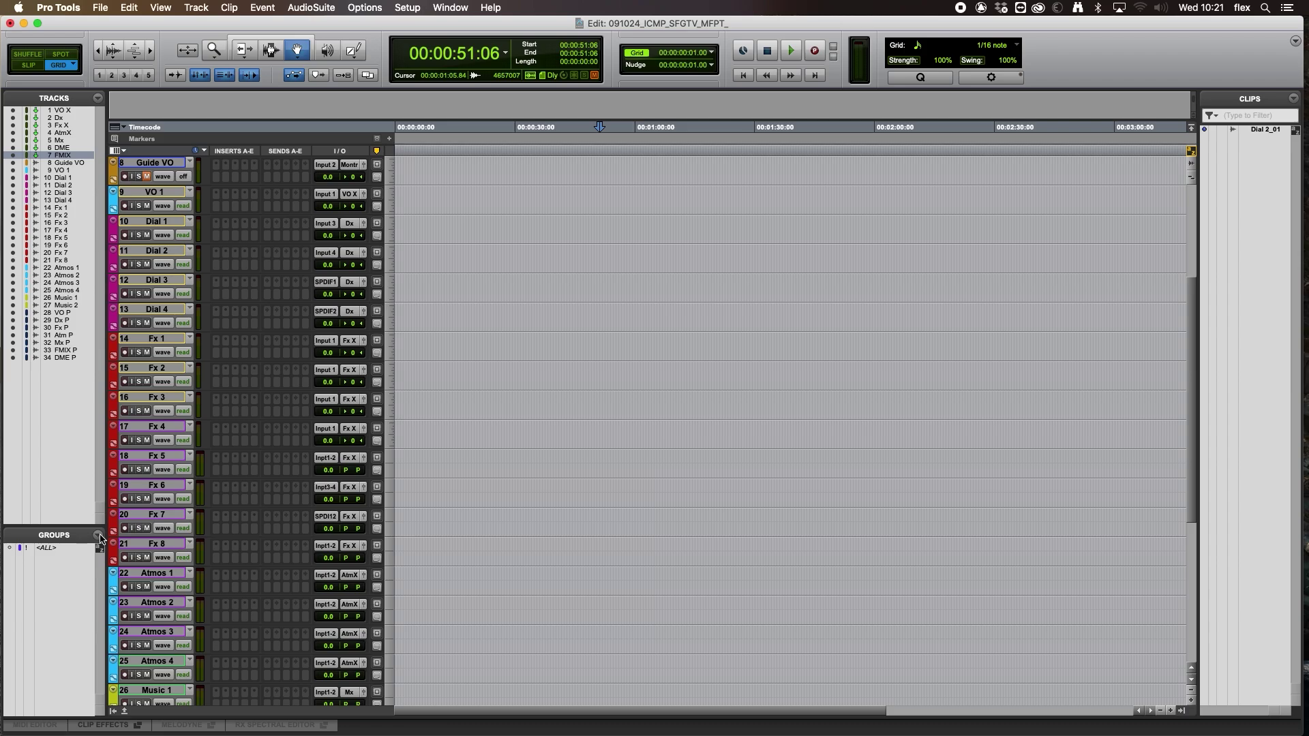
click(97, 535)
click(478, 505)
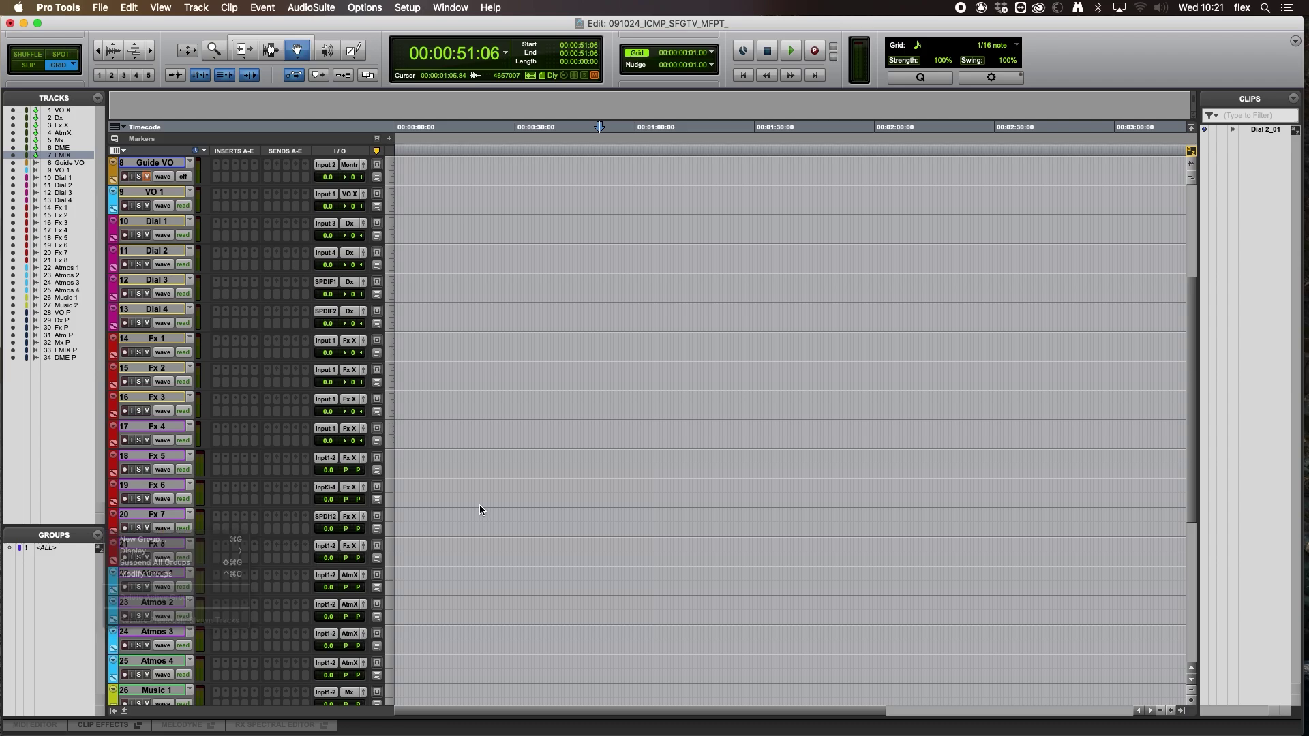
- Create seven VCA Master tracks and move them above the VO X aux at the head of the session
scroll(450, 539, down, 10)
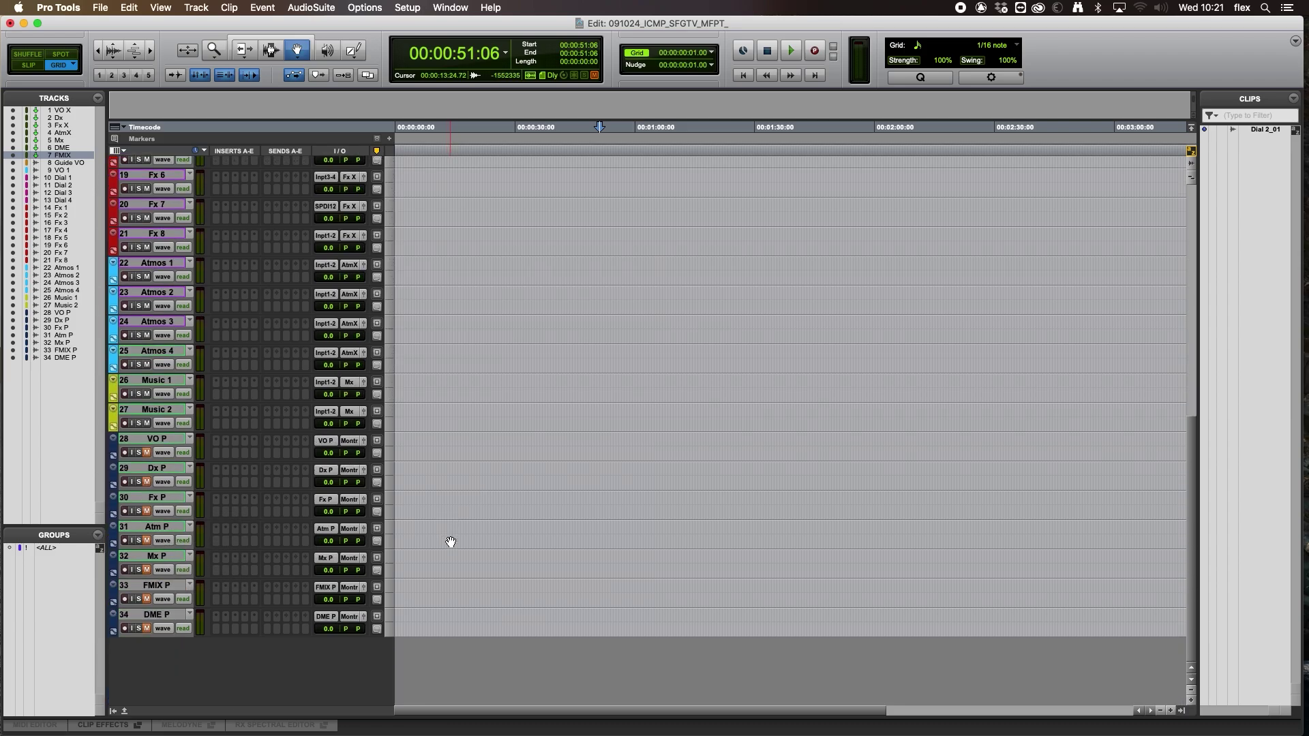
key(super+shift+n)
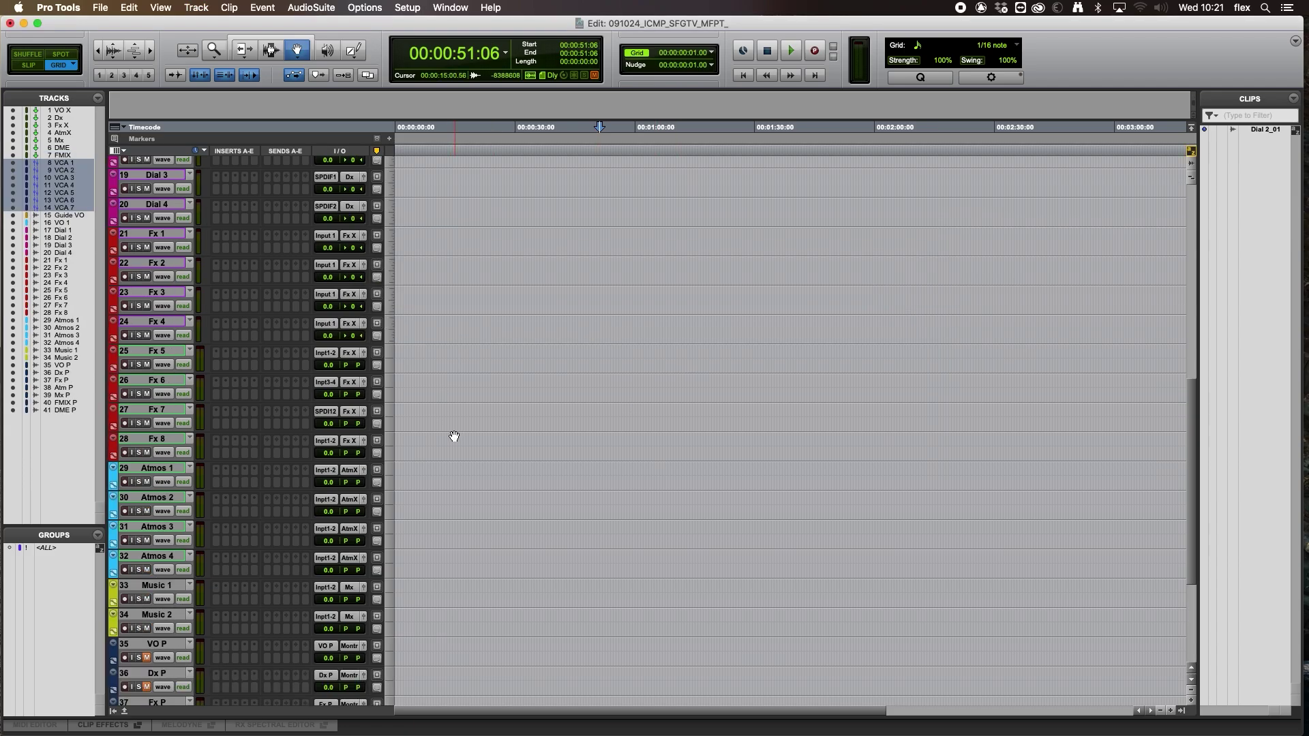
scroll(454, 436, up, 10)
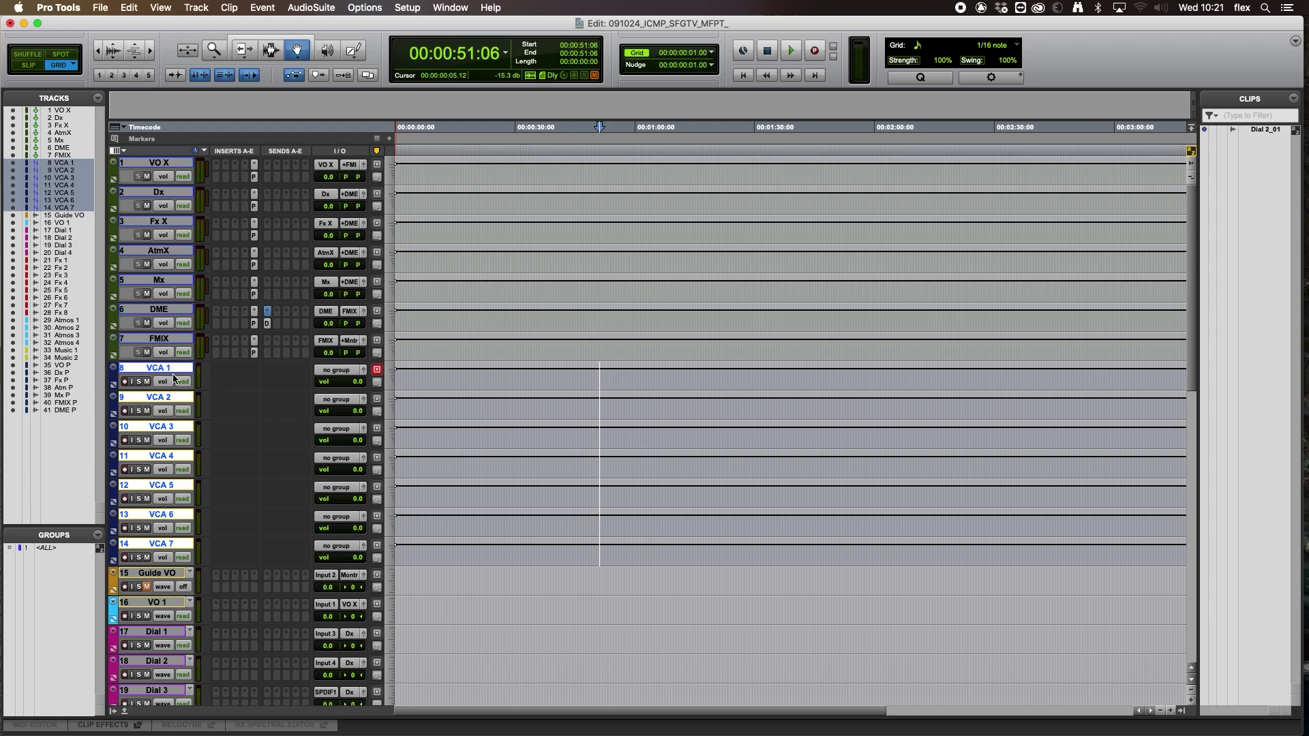
drag(172, 370, 173, 154)
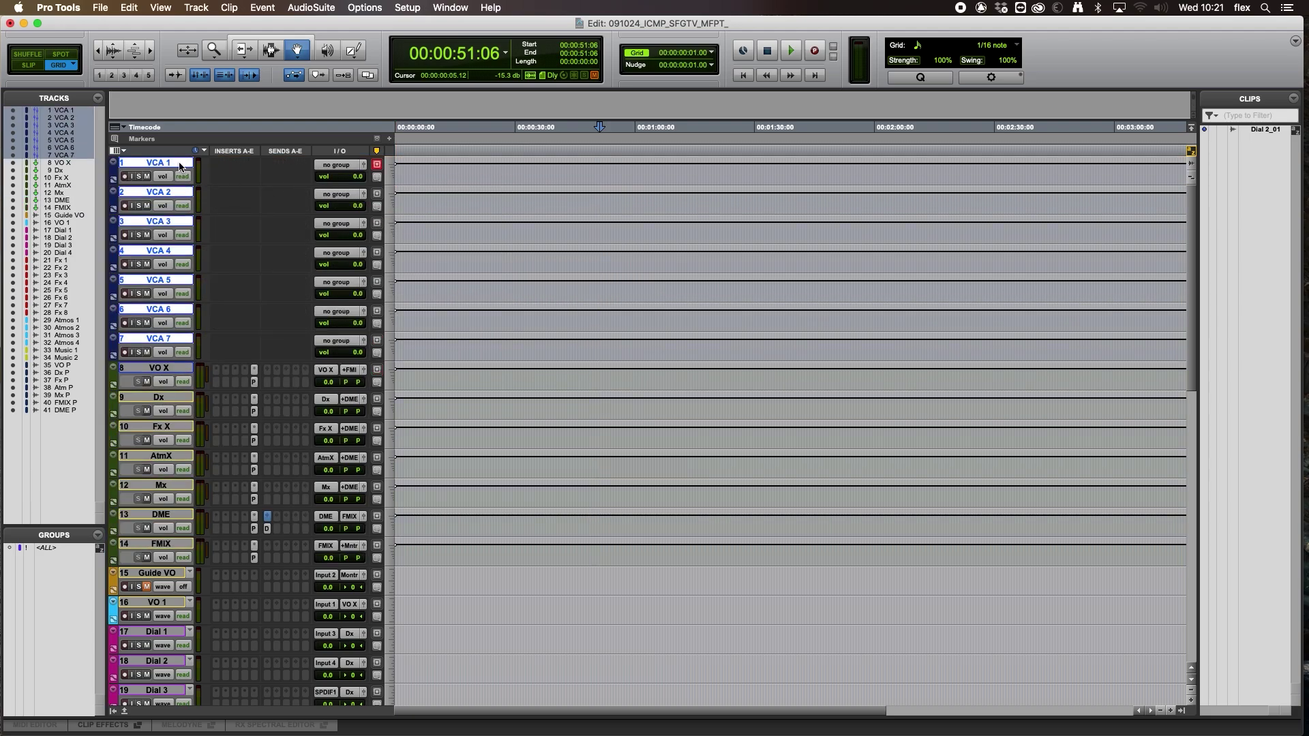
- Rename the VCA 1 track as VO VCA
double_click(181, 165)
text(VO)
text( X)
key(BackSpace)
text(VCA)
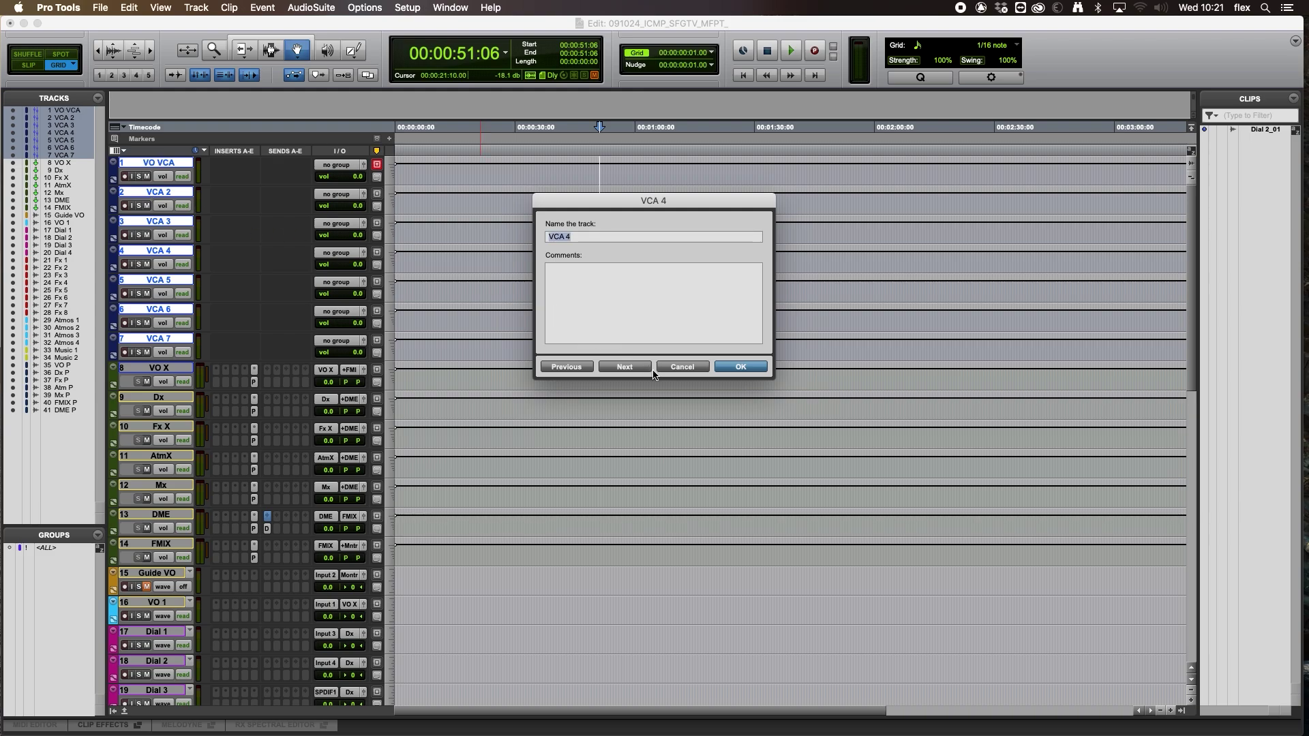
key(Return)
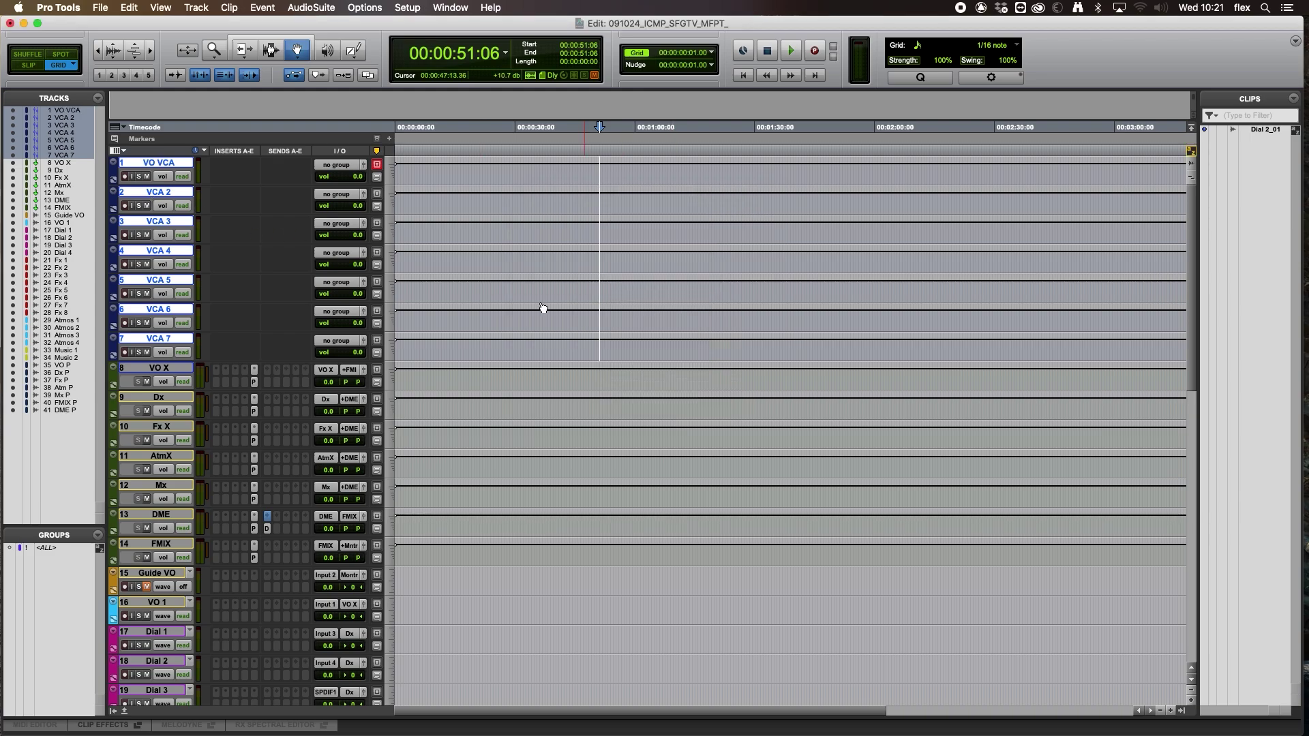
- Rename the VCA 2 track as Dx VCA and the VCA 3 track as FX VCA
double_click(144, 195)
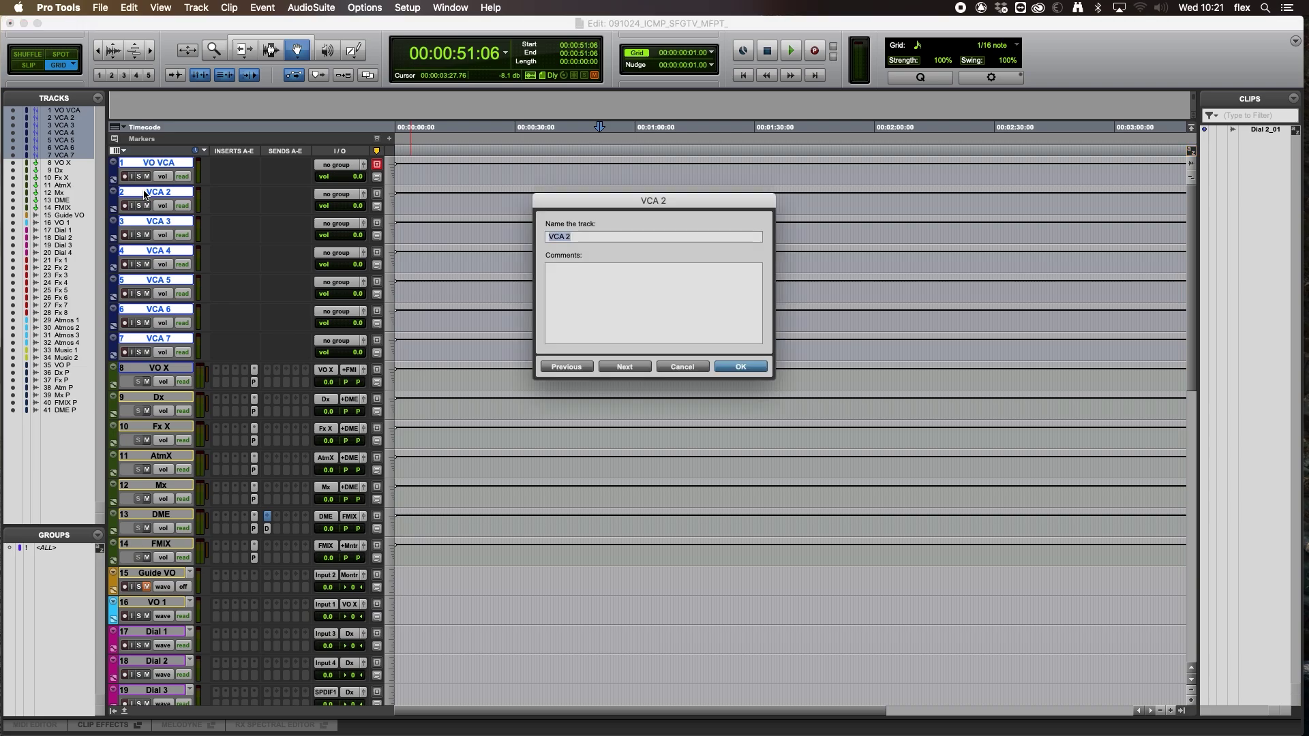
text(Dx VCA)
key(super+Right)
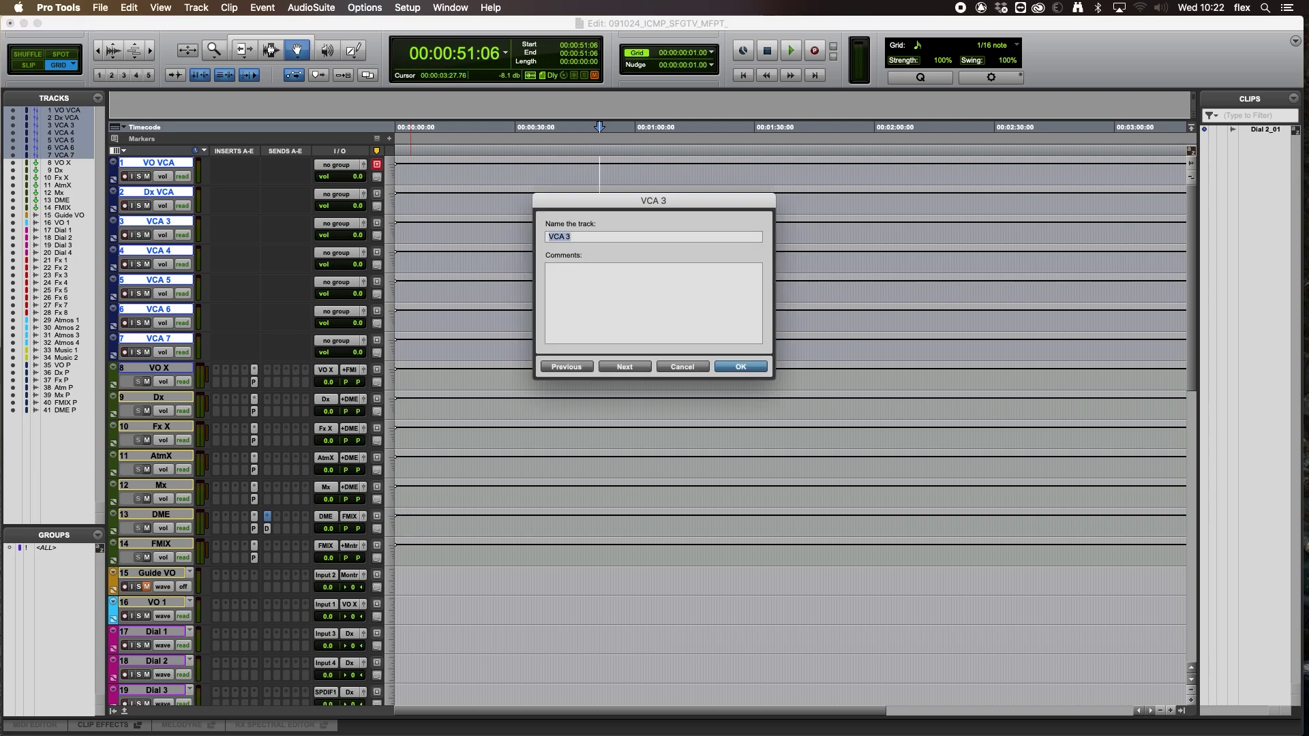
text(FX VXCA)
key(super+Right)
- Rename the VCA 4 track as ATMOS VCA and the VCA 5 track as MUSIC VCA
text(ATMOS VC)
key(super+Right)
text(MUSI)
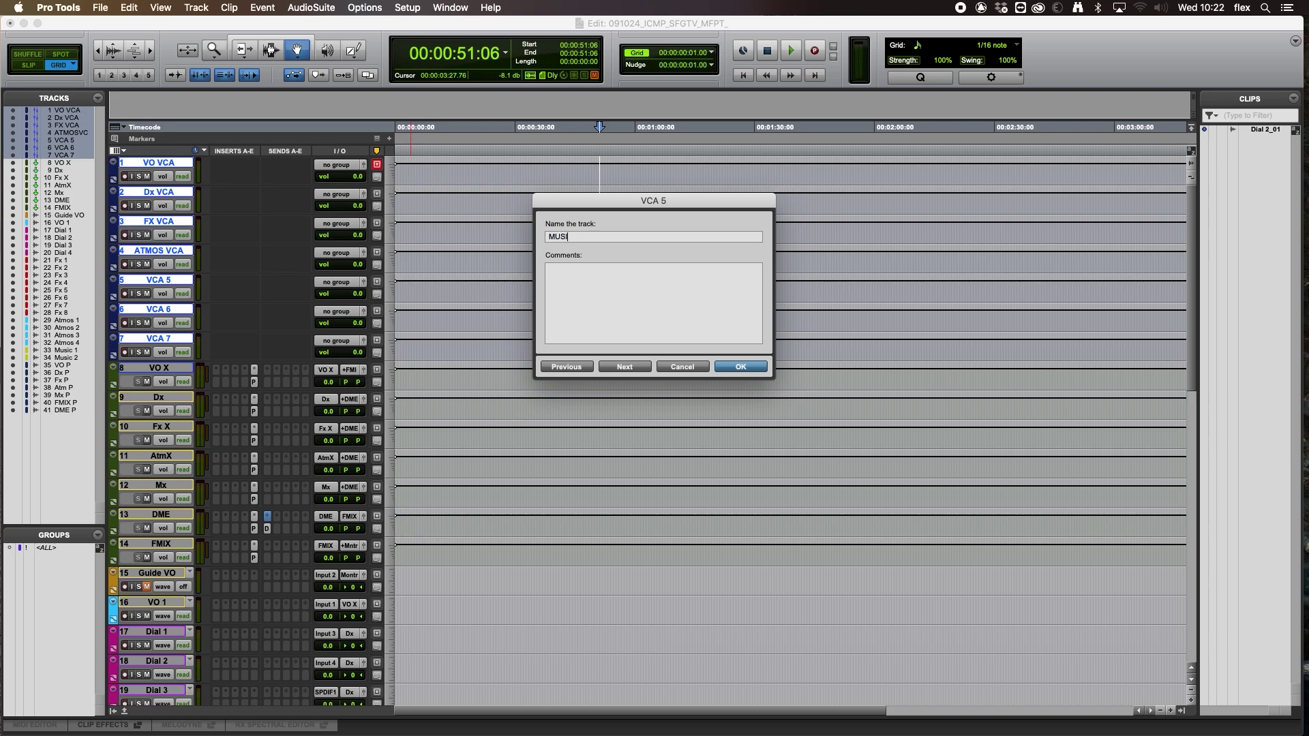
text(C VCA)
key(super+Right)
- Rename the VCA 6 track as DME VCA and the VCA 7 track as FMIX VCA
text(DME)
key(super+Right)
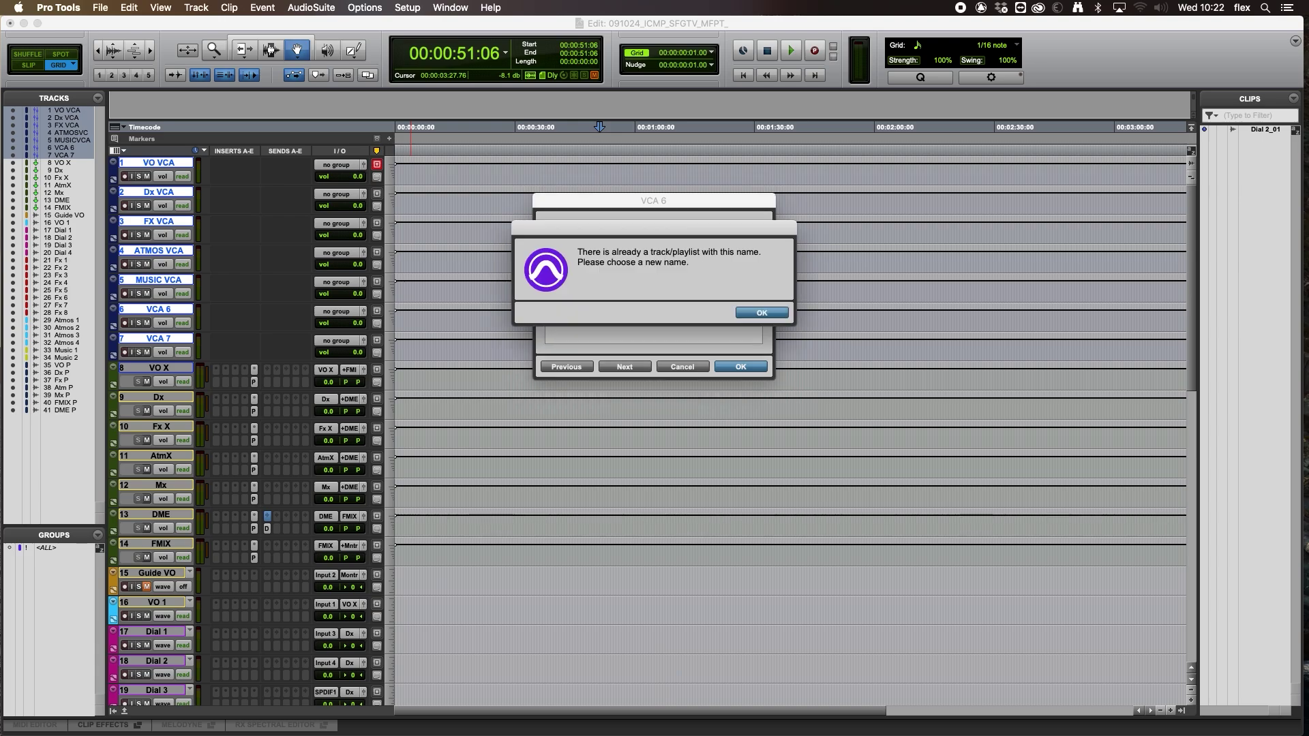
key(Return)
key(Right)
text(VCA)
key(super+Right)
text(F)
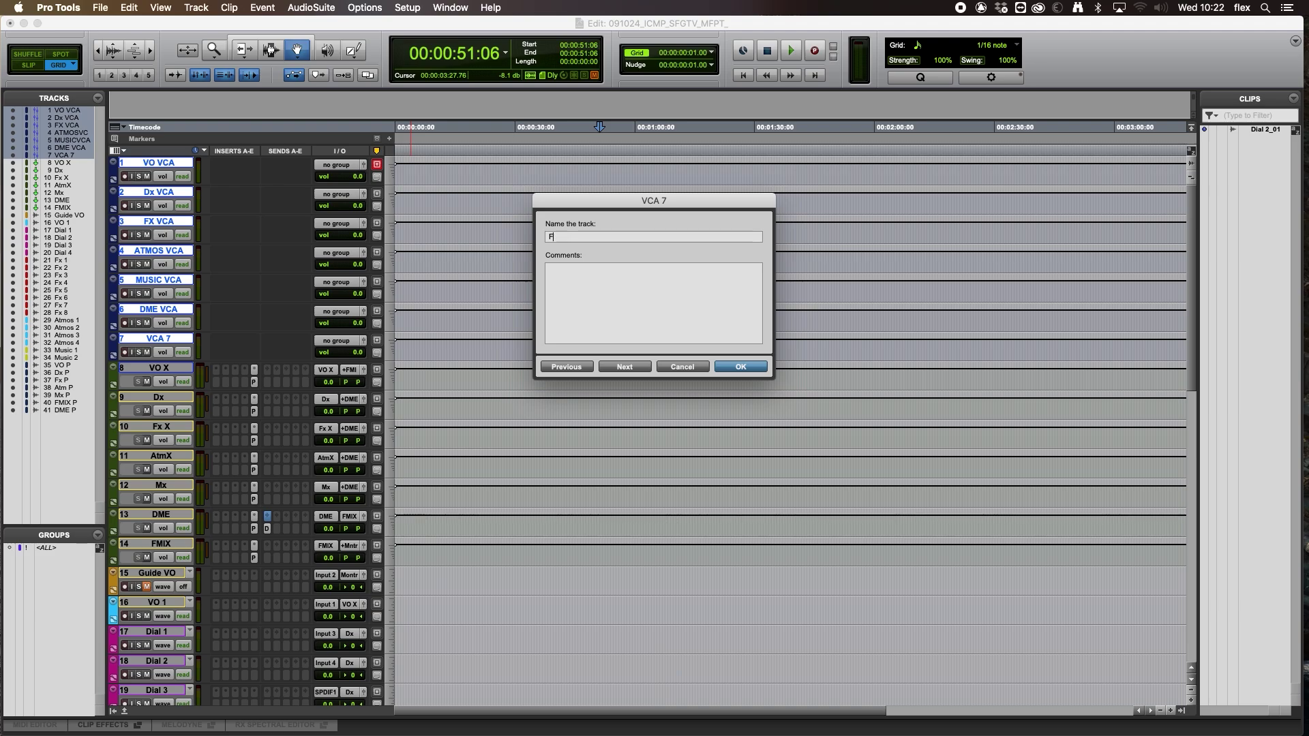
text(MMIX VCA)
key(Return)
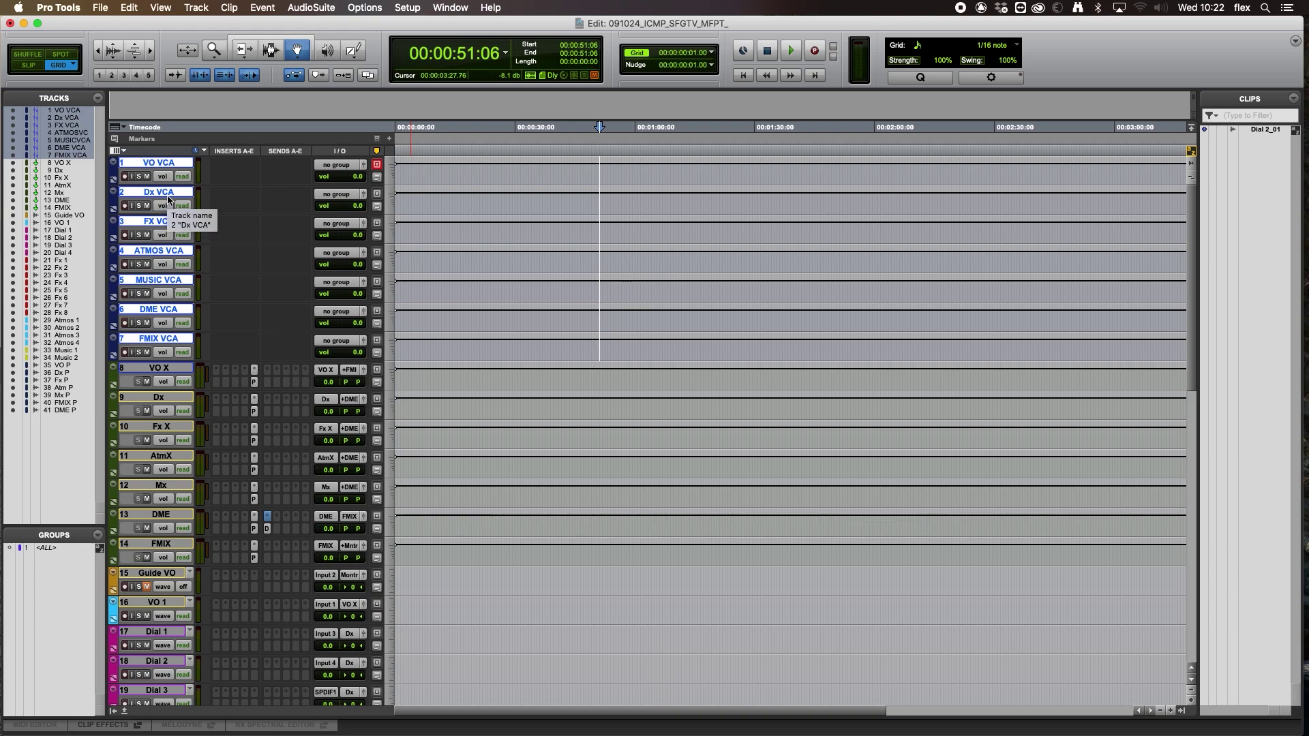
- Clear the VCA track selection and switch to the Selector tool
scroll(168, 200, down, 5)
scroll(168, 200, up, 5)
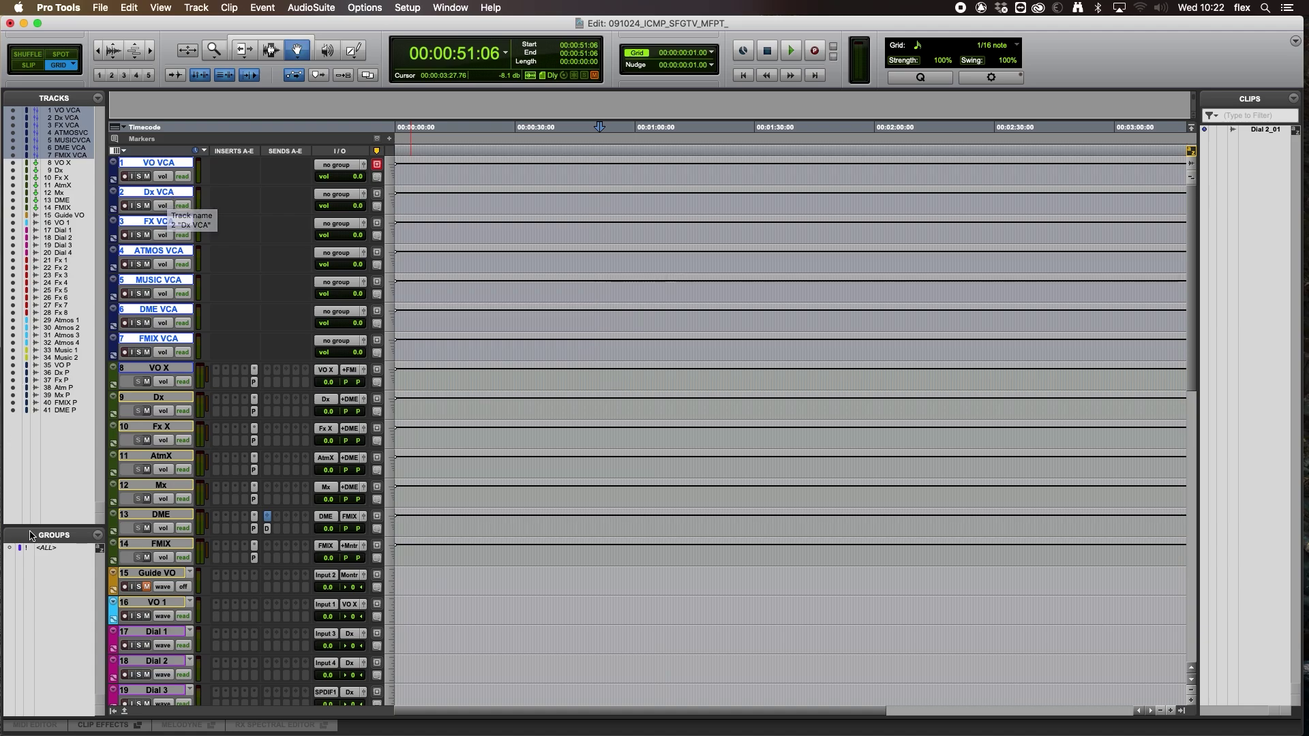
click(462, 578)
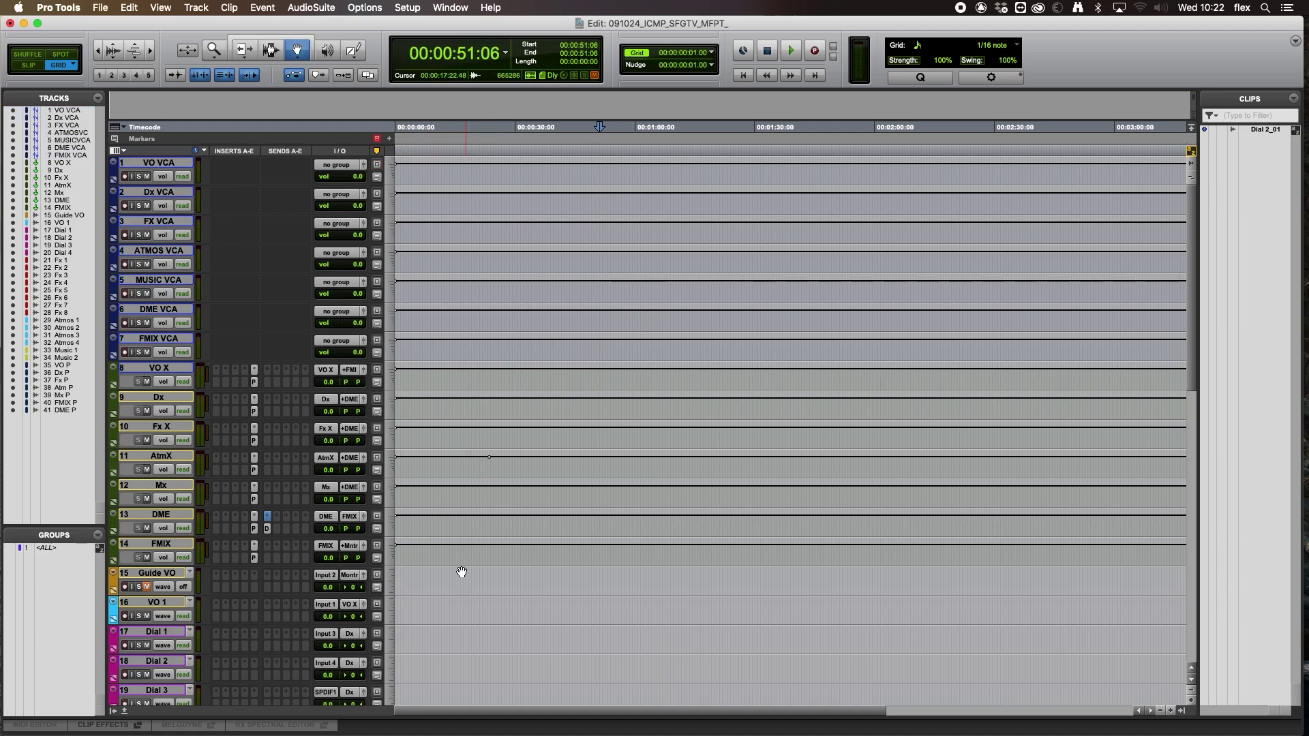
key(F7)
click(458, 581)
- Create a Mix/Edit group named VO from the VO 1 track and assign it to VO VCA
scroll(458, 581, down, 4)
click(139, 457)
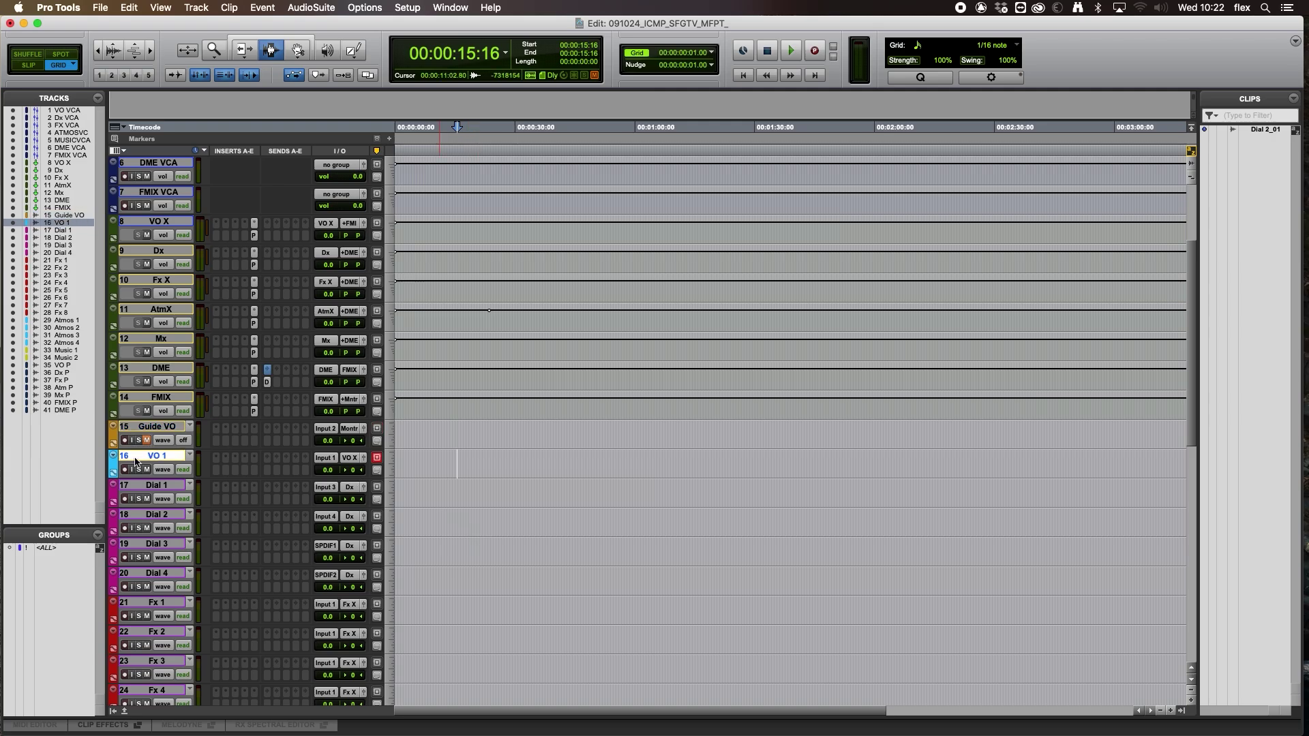
click(99, 536)
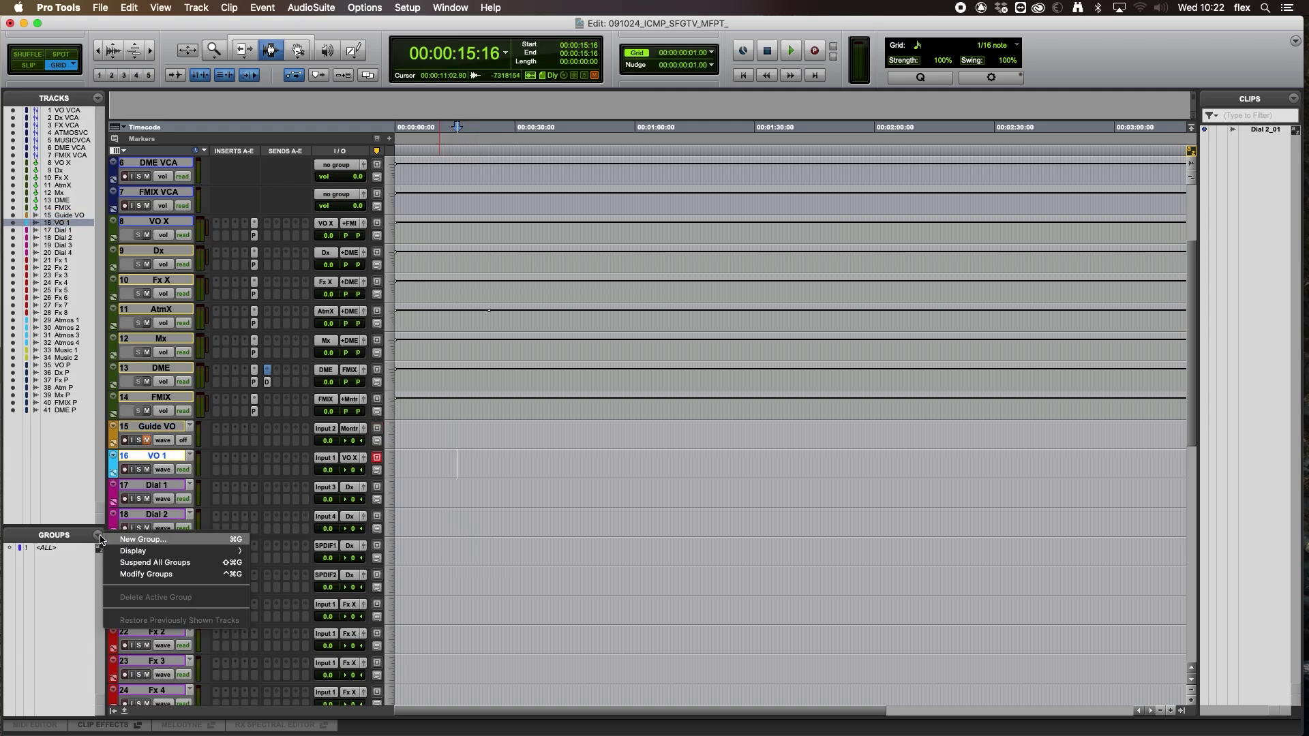
click(136, 542)
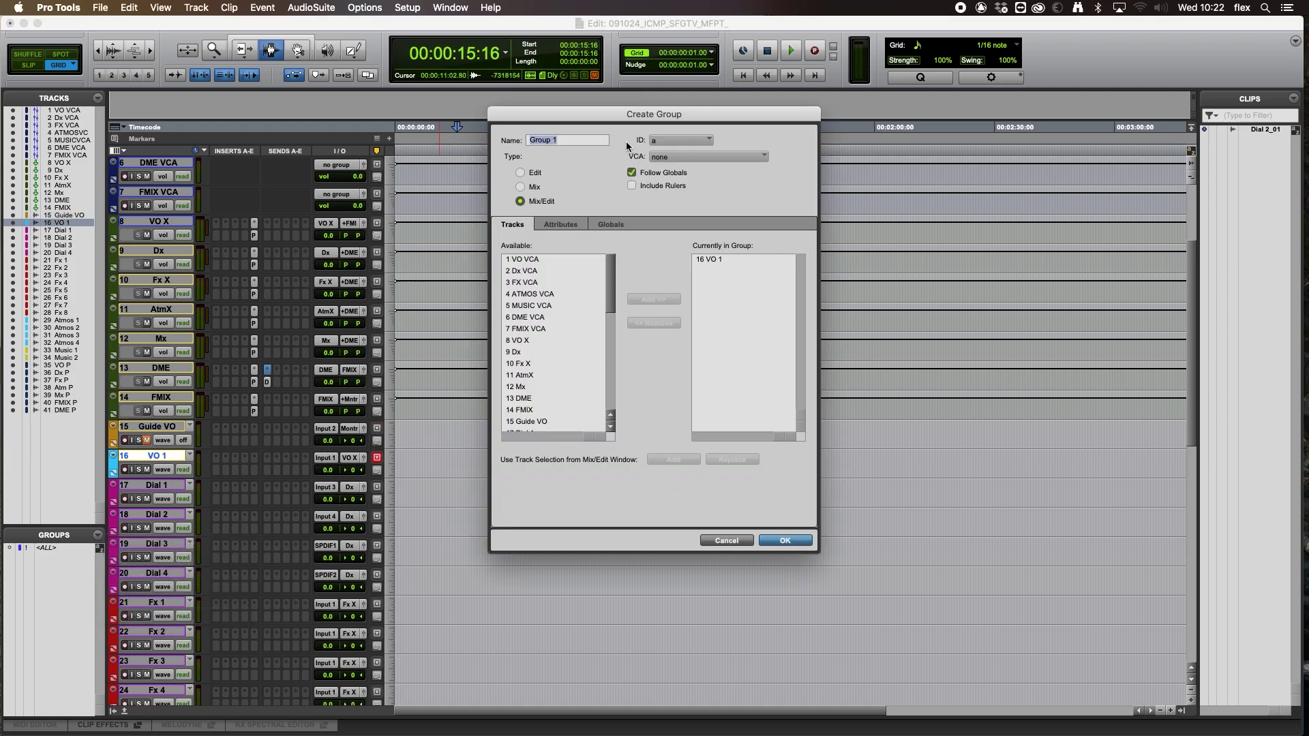
text(VO)
click(680, 154)
click(690, 179)
click(793, 540)
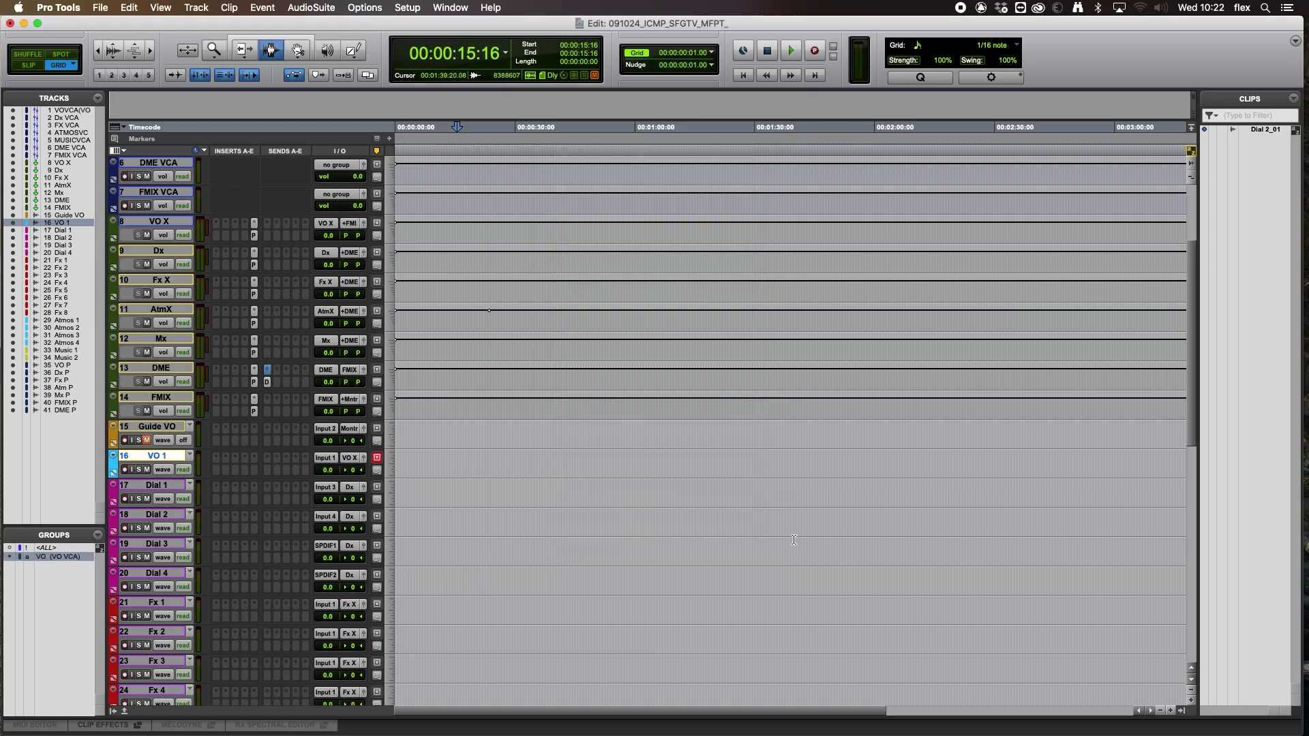
- Create a Mix/Edit group named Dx from the Dial 1 to Dial 4 tracks and assign it to Dx VCA
click(157, 485)
shift+click(161, 571)
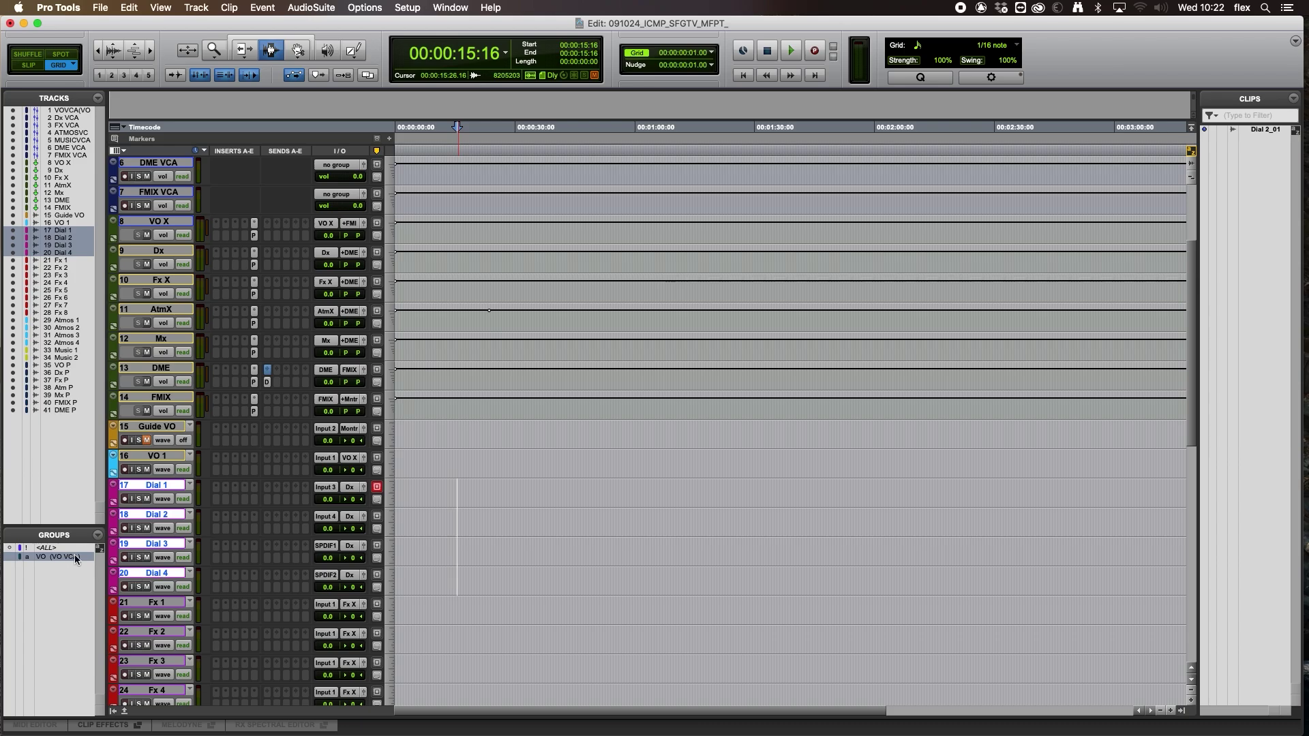
click(98, 538)
click(136, 540)
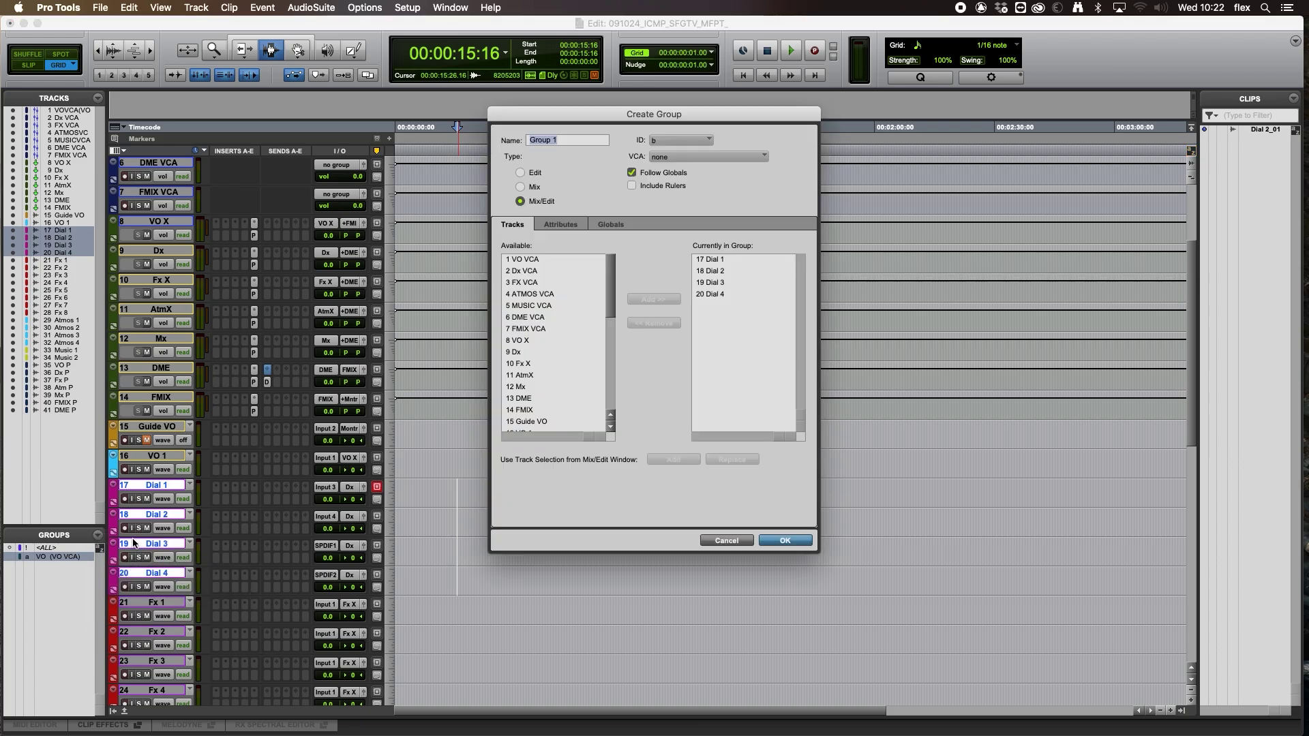
text(Dx)
click(681, 156)
click(683, 196)
click(785, 539)
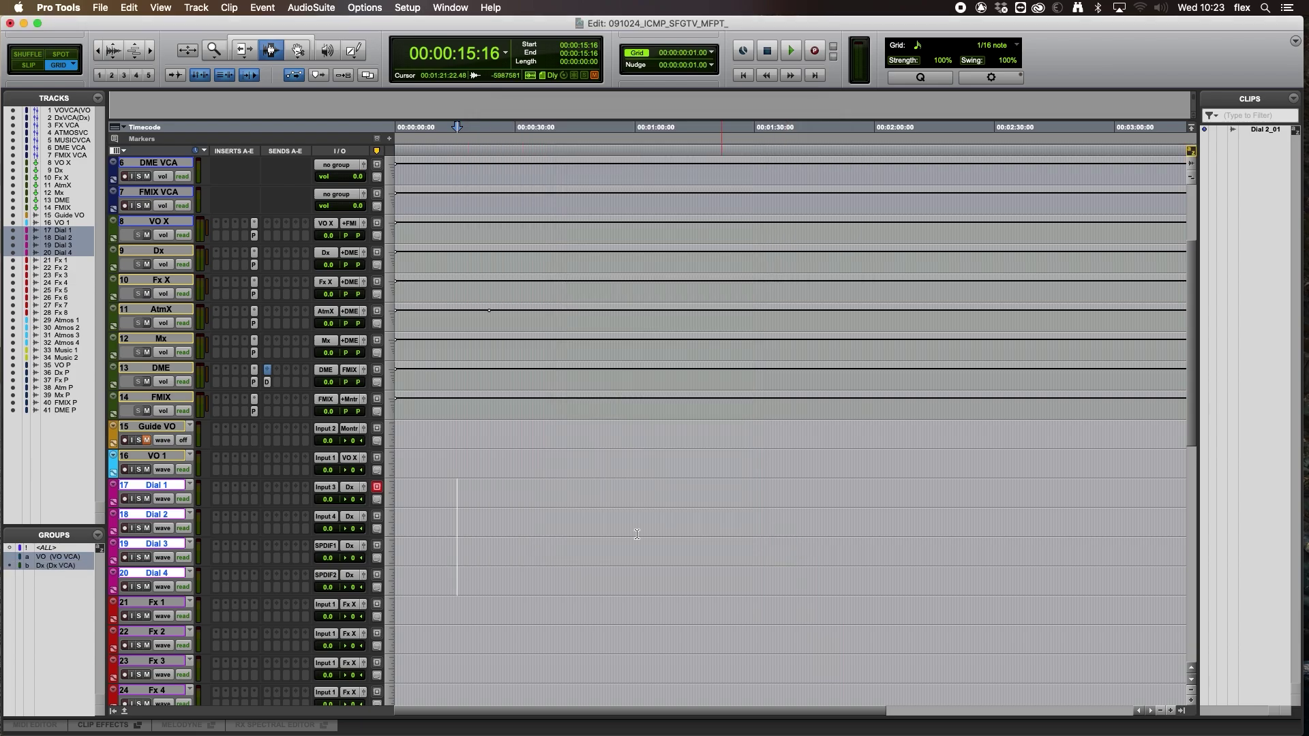
- Create a Mix/Edit group named Fx from the Fx 1 to Fx 8 tracks and assign it to FX VCA
scroll(674, 533, down, 3)
click(159, 426)
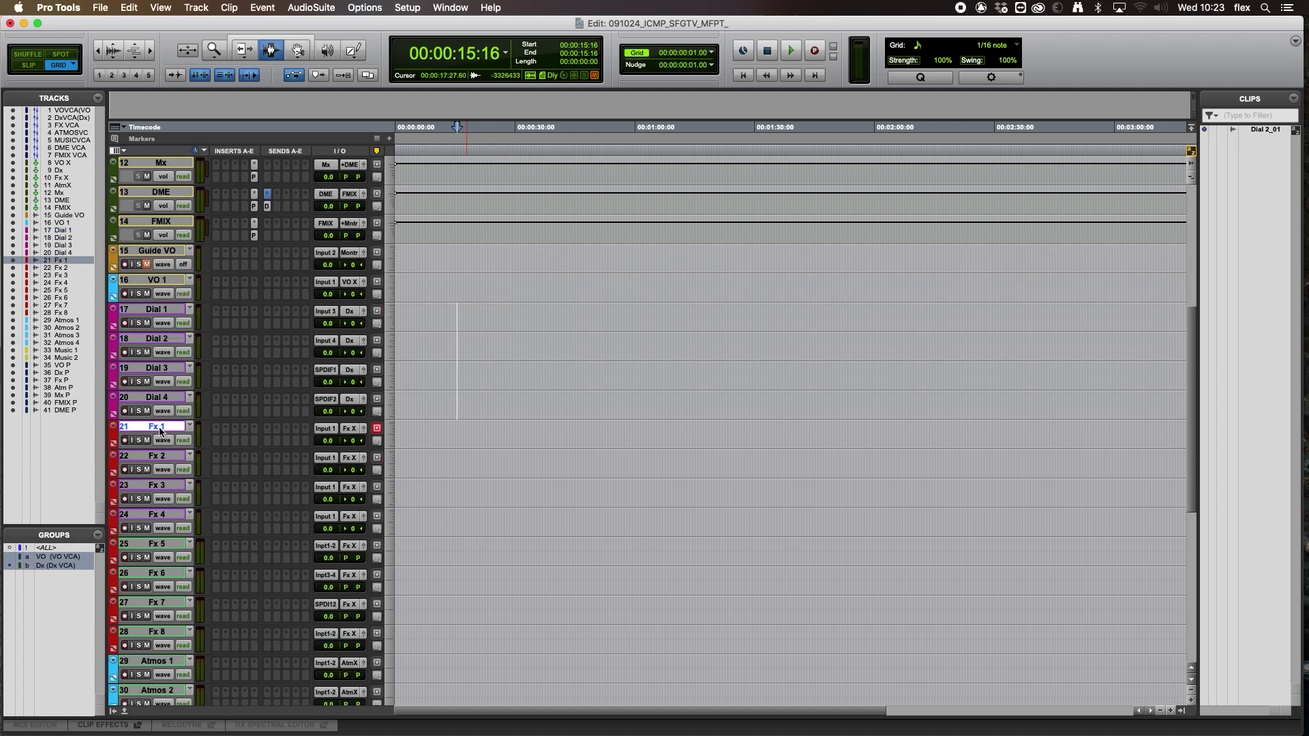
shift+click(145, 634)
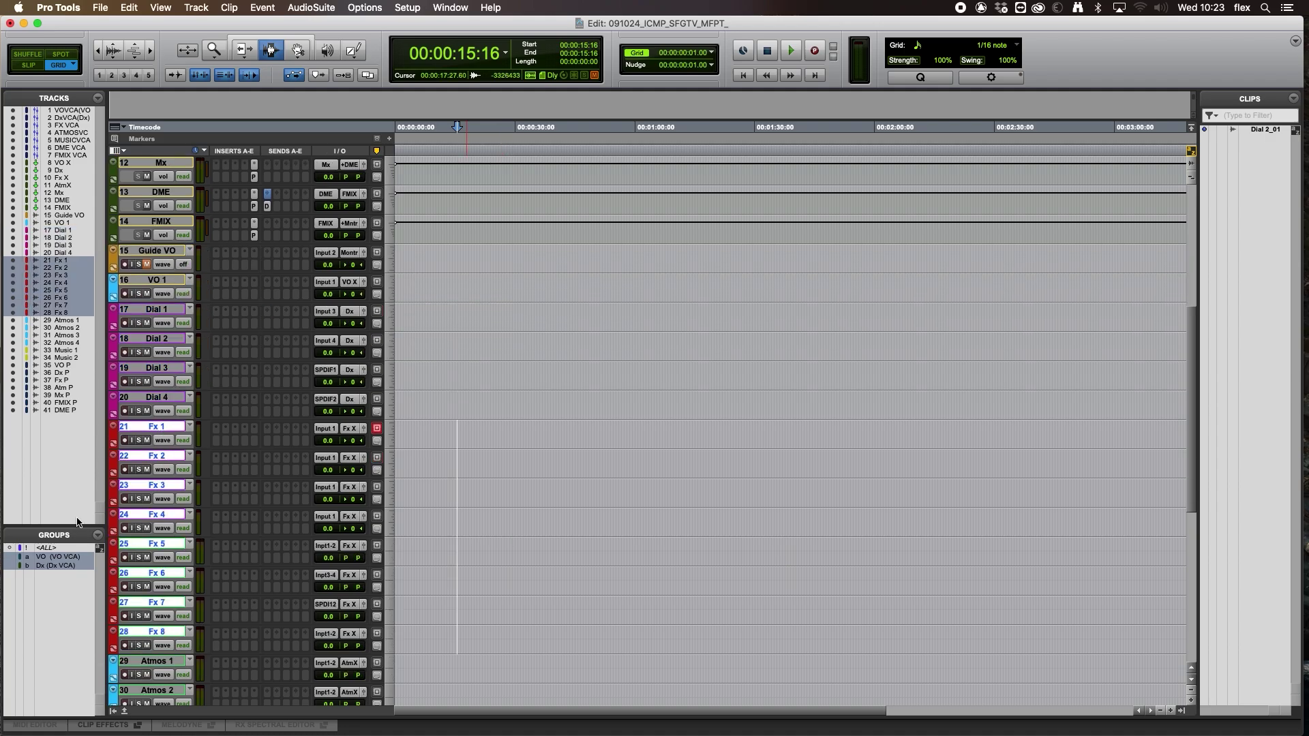
click(98, 536)
click(113, 540)
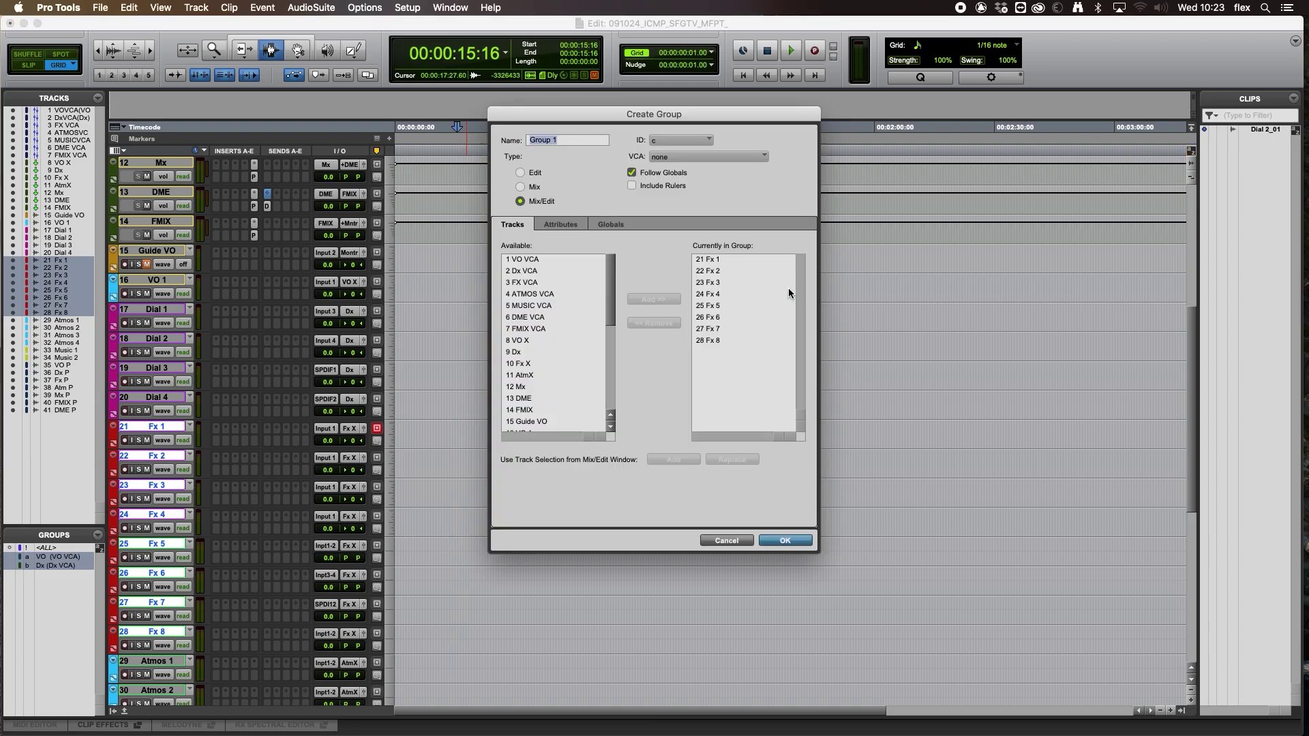
text(FXx VCA)
key(BackSpace)
key(BackSpace)
key(BackSpace)
key(BackSpace)
click(704, 160)
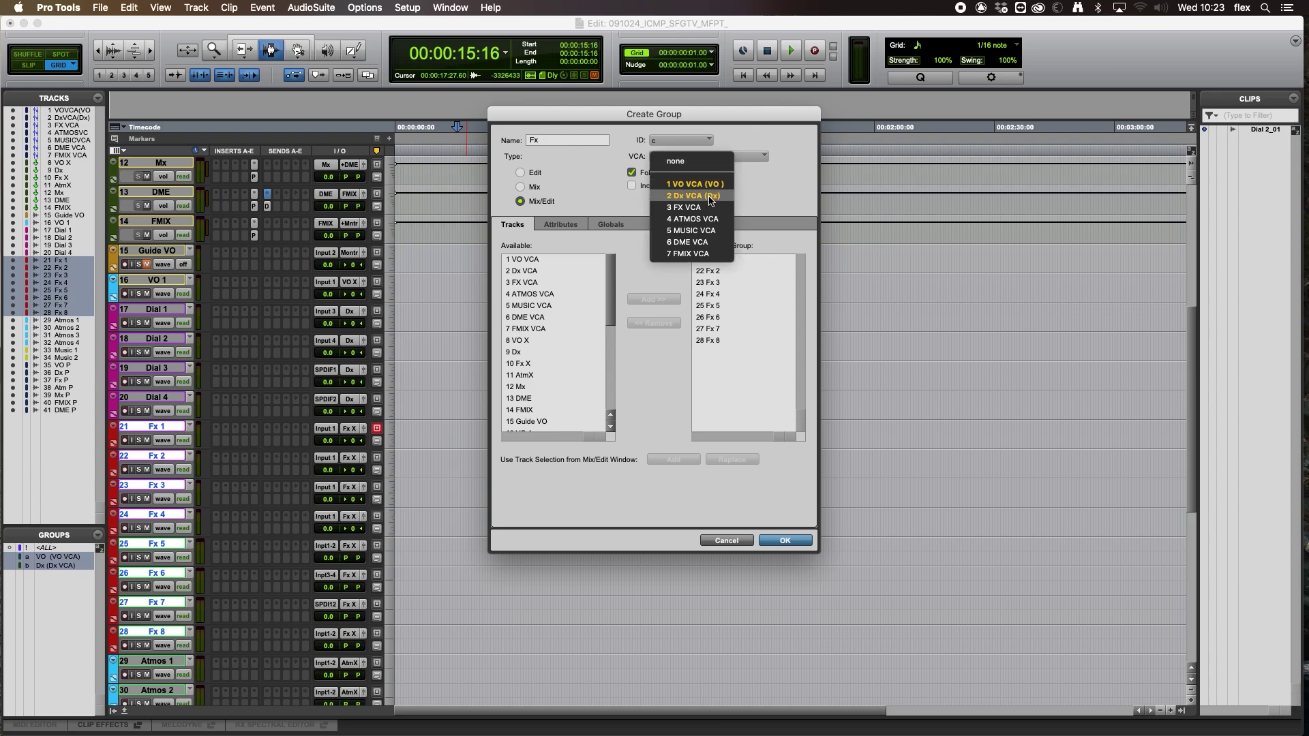
click(708, 201)
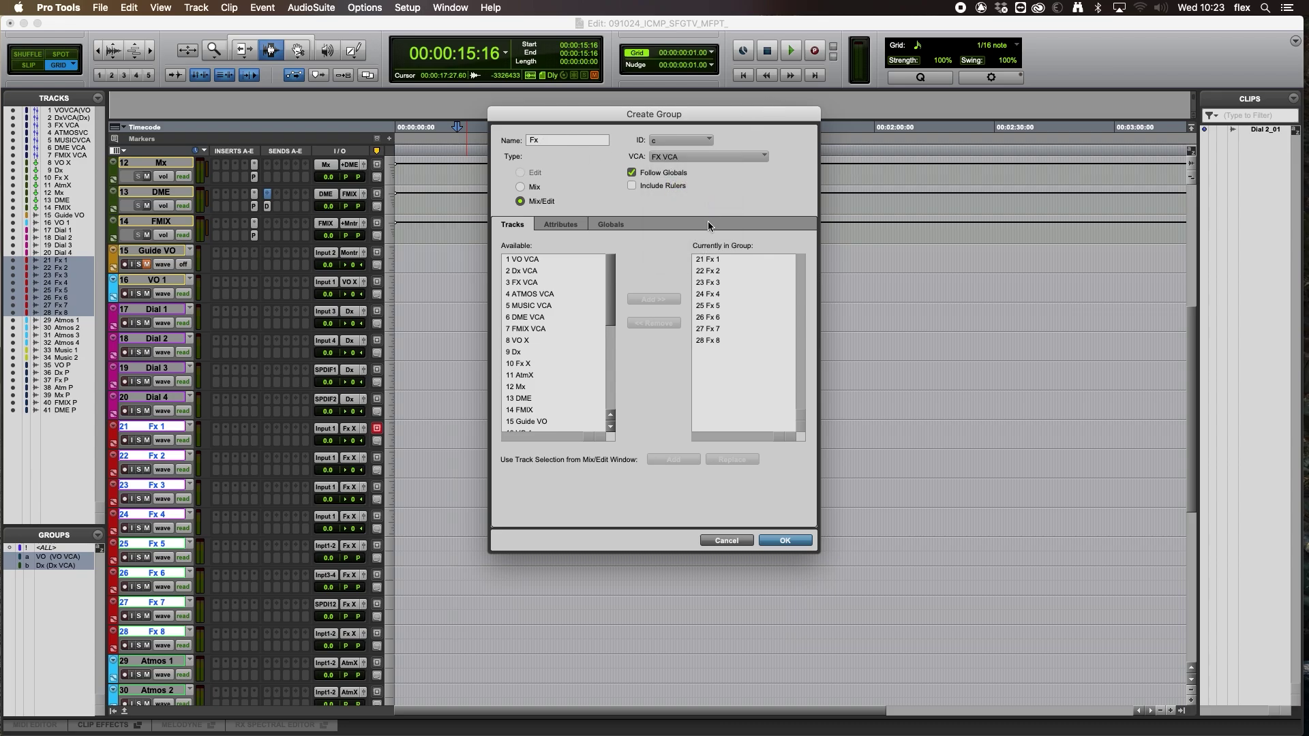
click(776, 542)
- Create a Mix/Edit group named Atmos from the Atmos 1 to Atmos 4 tracks and assign it to ATMOS VCA
scroll(519, 483, down, 3)
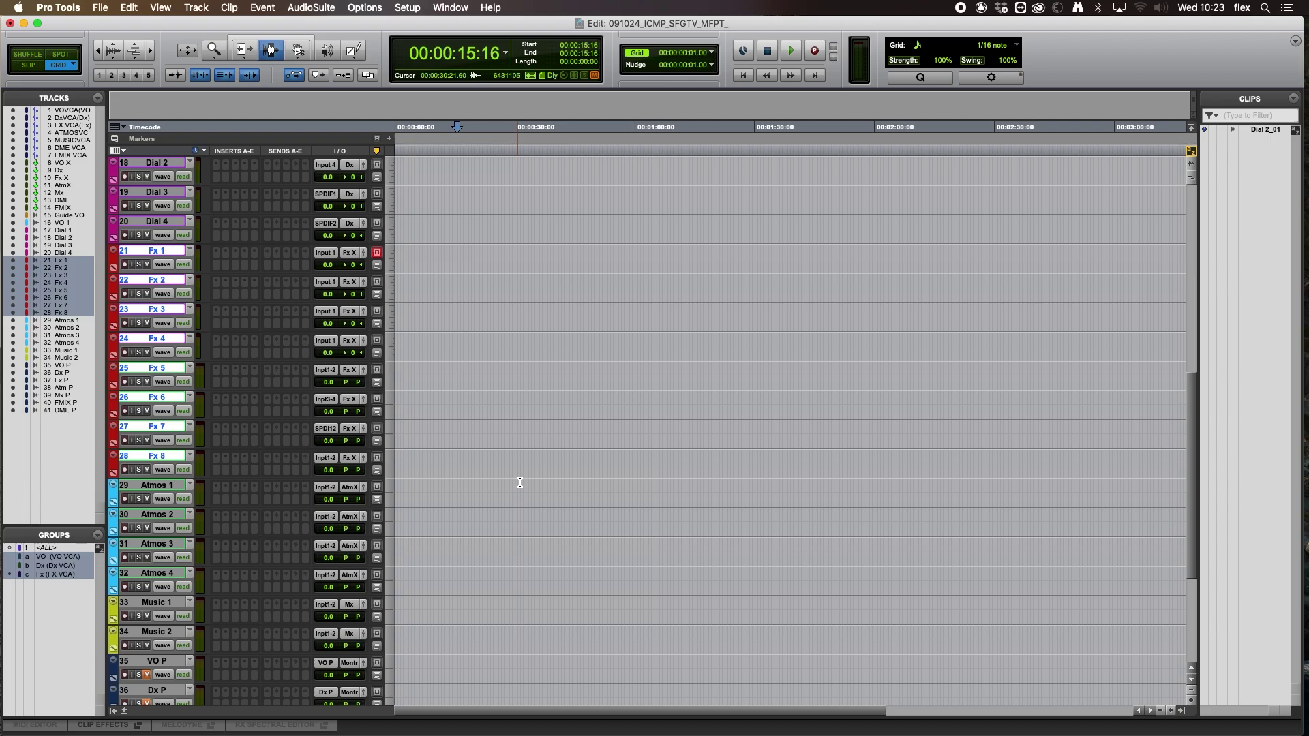
click(171, 488)
shift+click(148, 578)
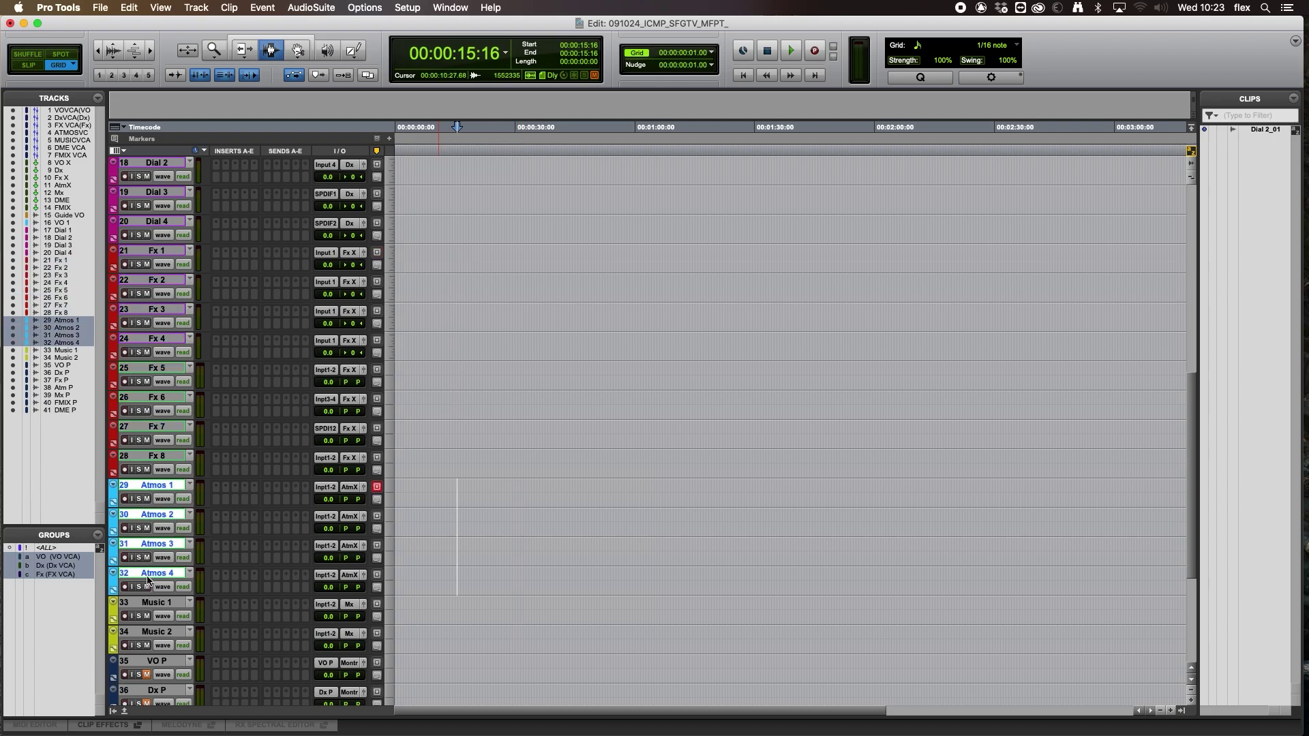
key(super+shift+g)
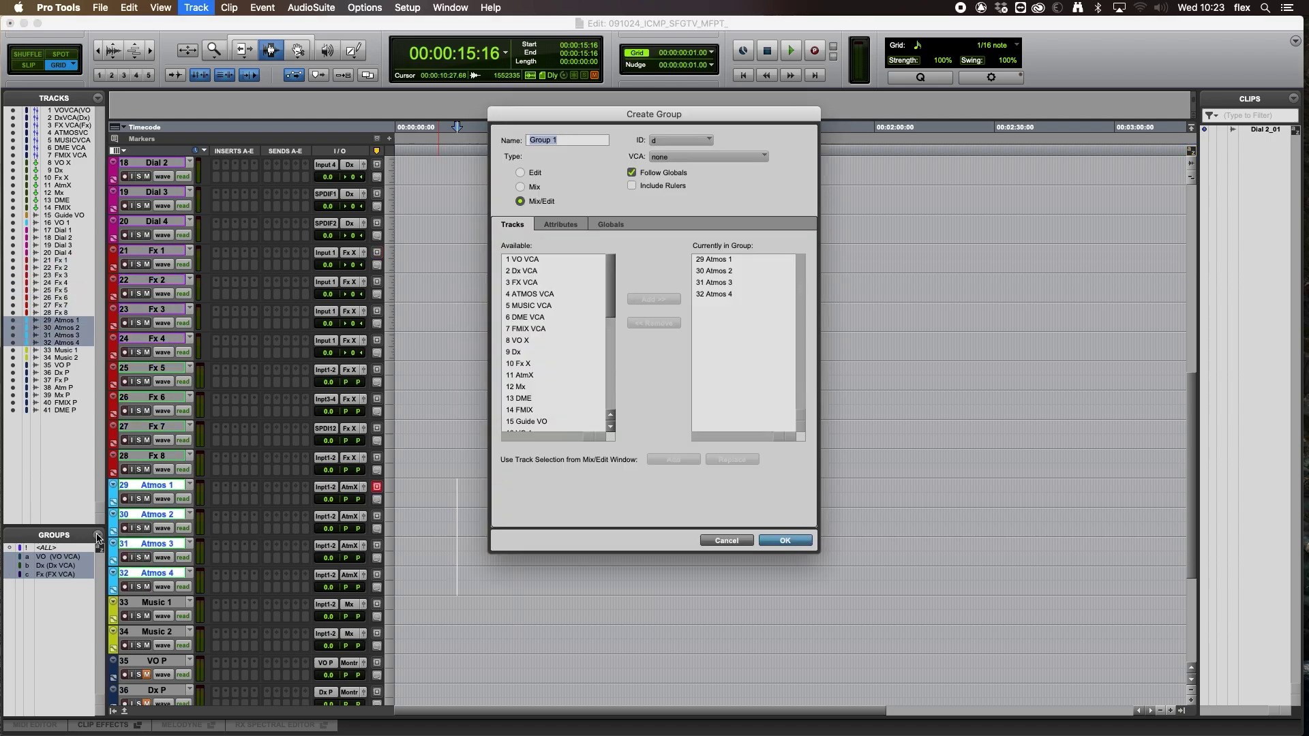
text(Atmos)
click(720, 157)
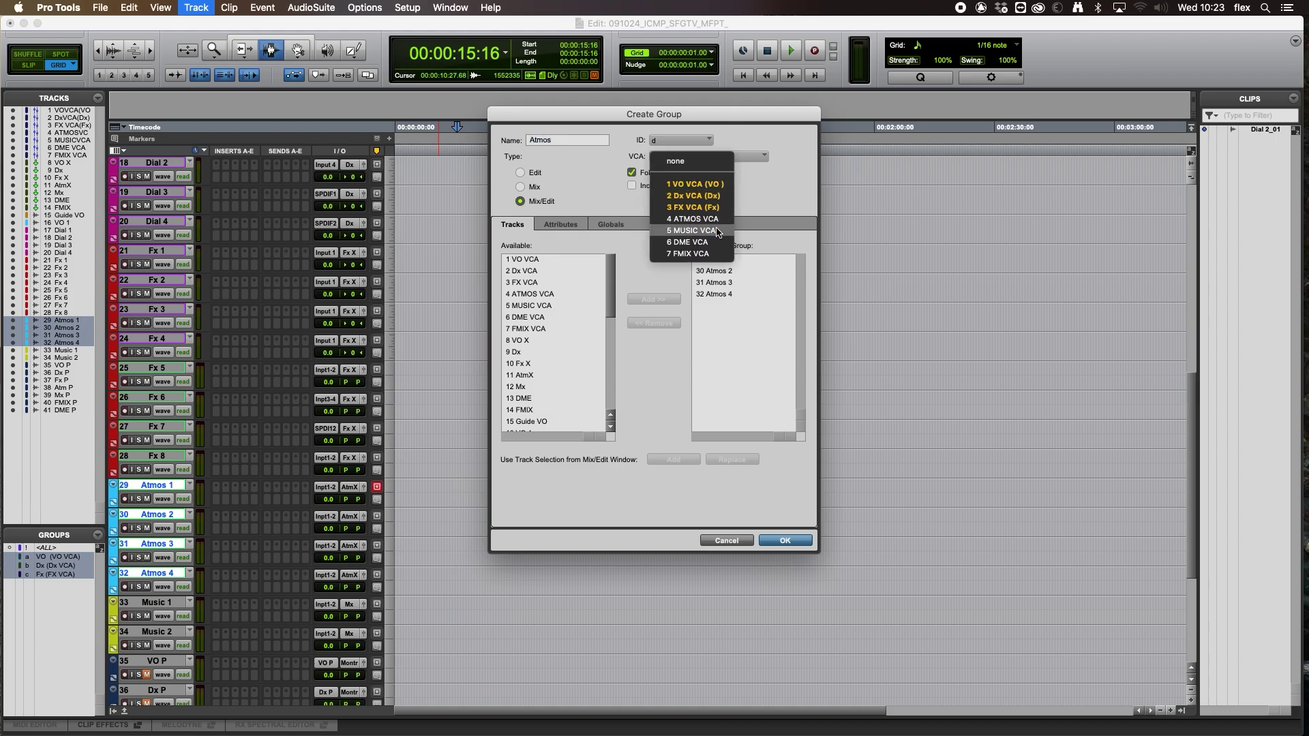
click(689, 219)
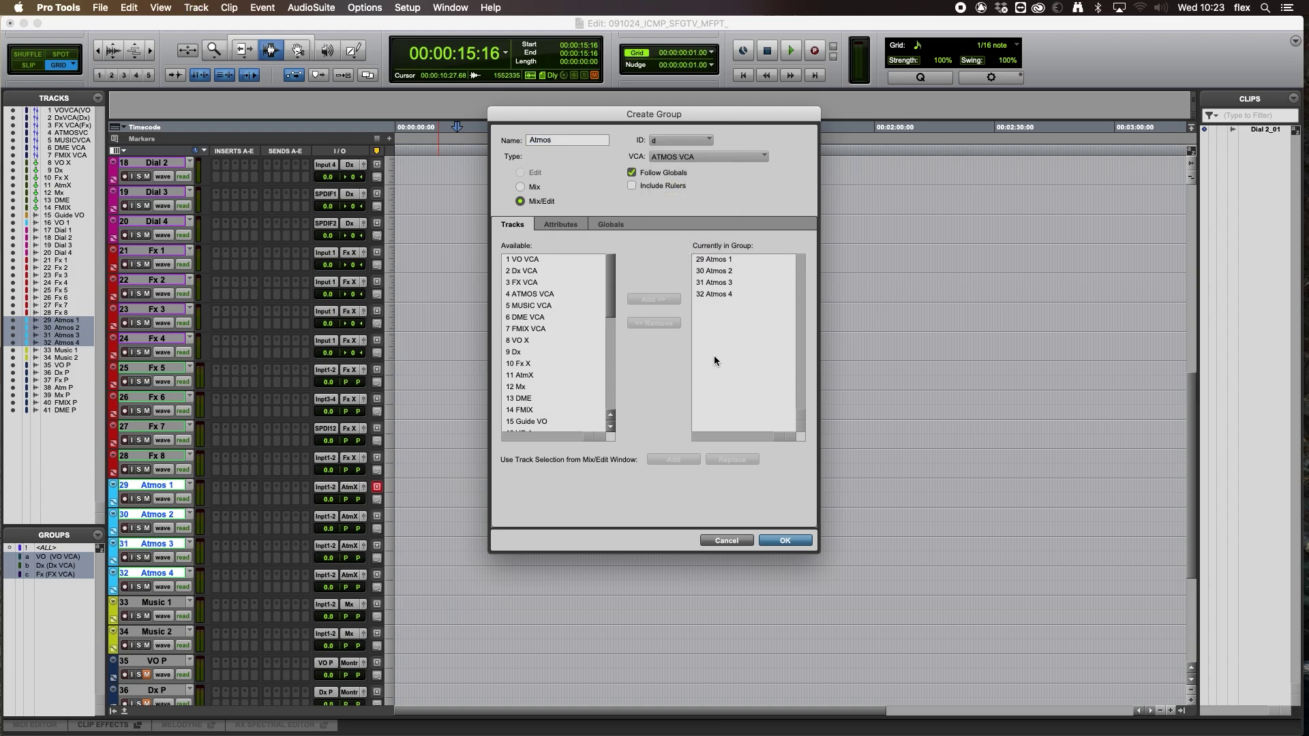
click(784, 540)
- Create a Mix/Edit group named Music from the Music 1 and Music 2 tracks and assign it to MUSIC VCA
scroll(702, 503, down, 5)
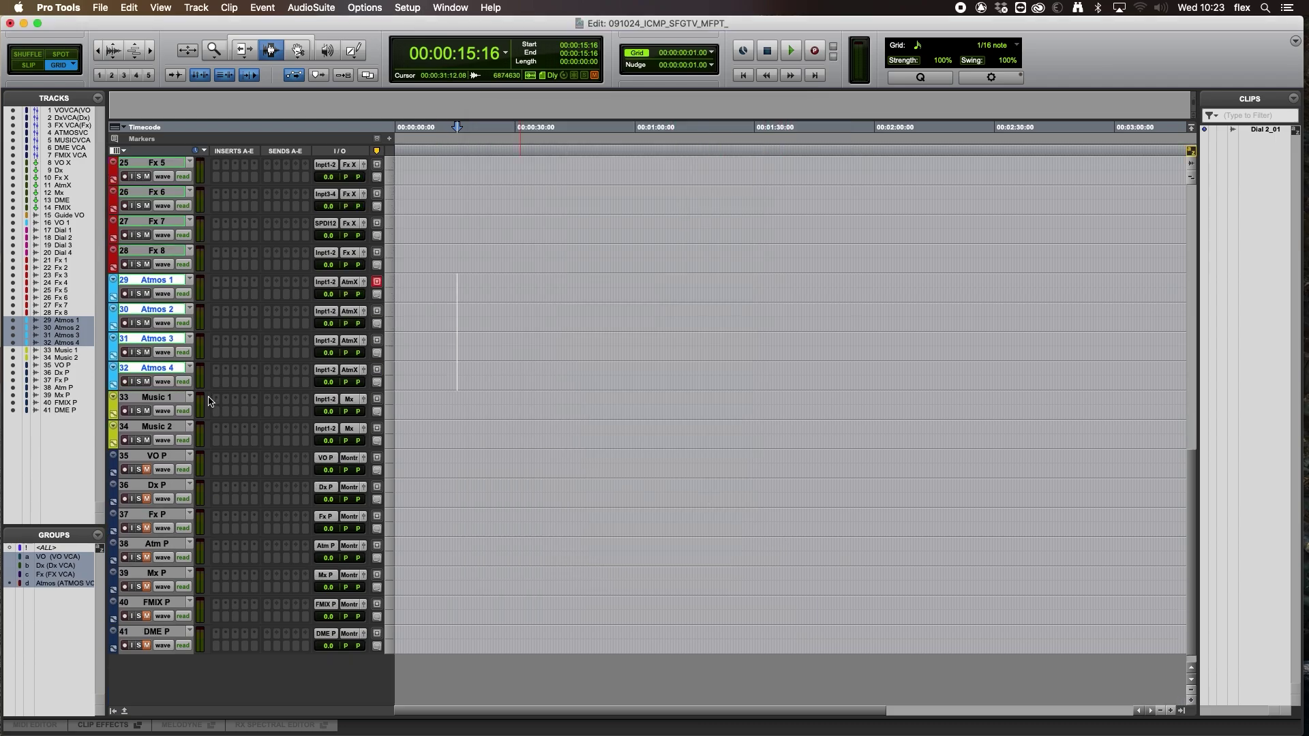
click(171, 398)
shift+click(165, 427)
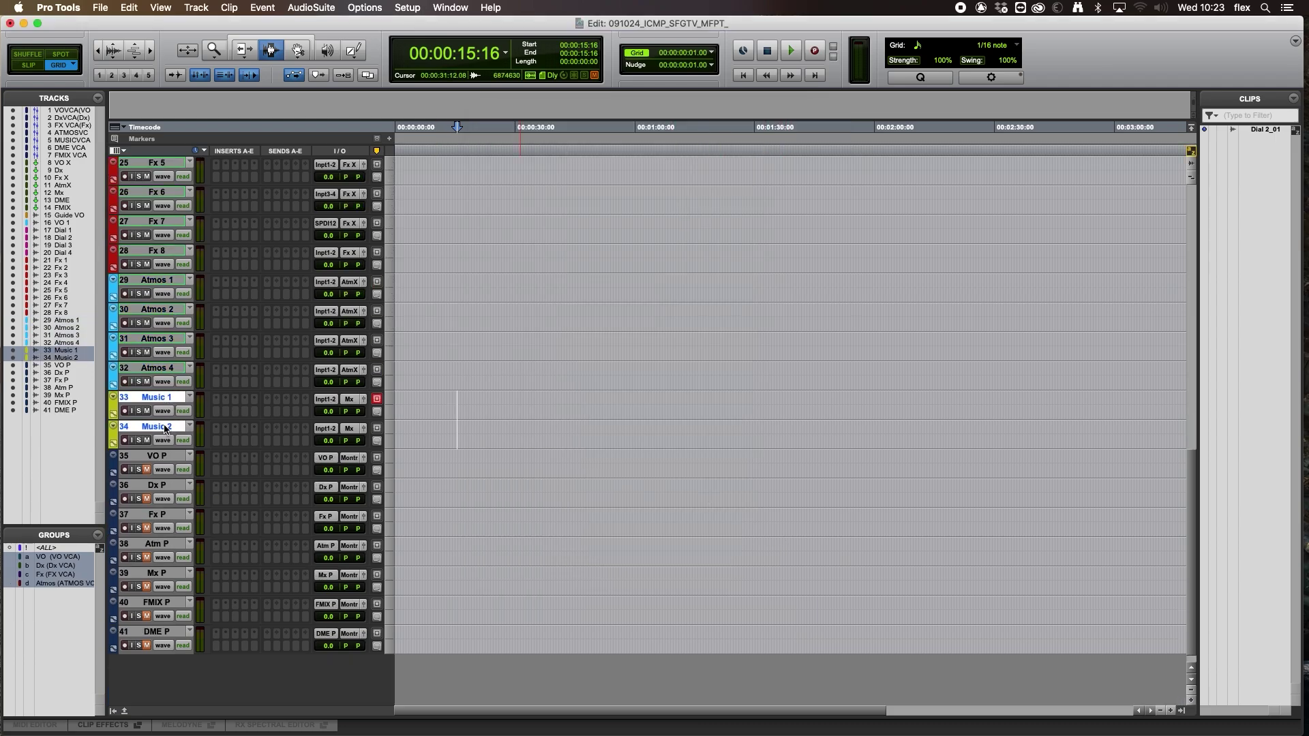
key(super+g)
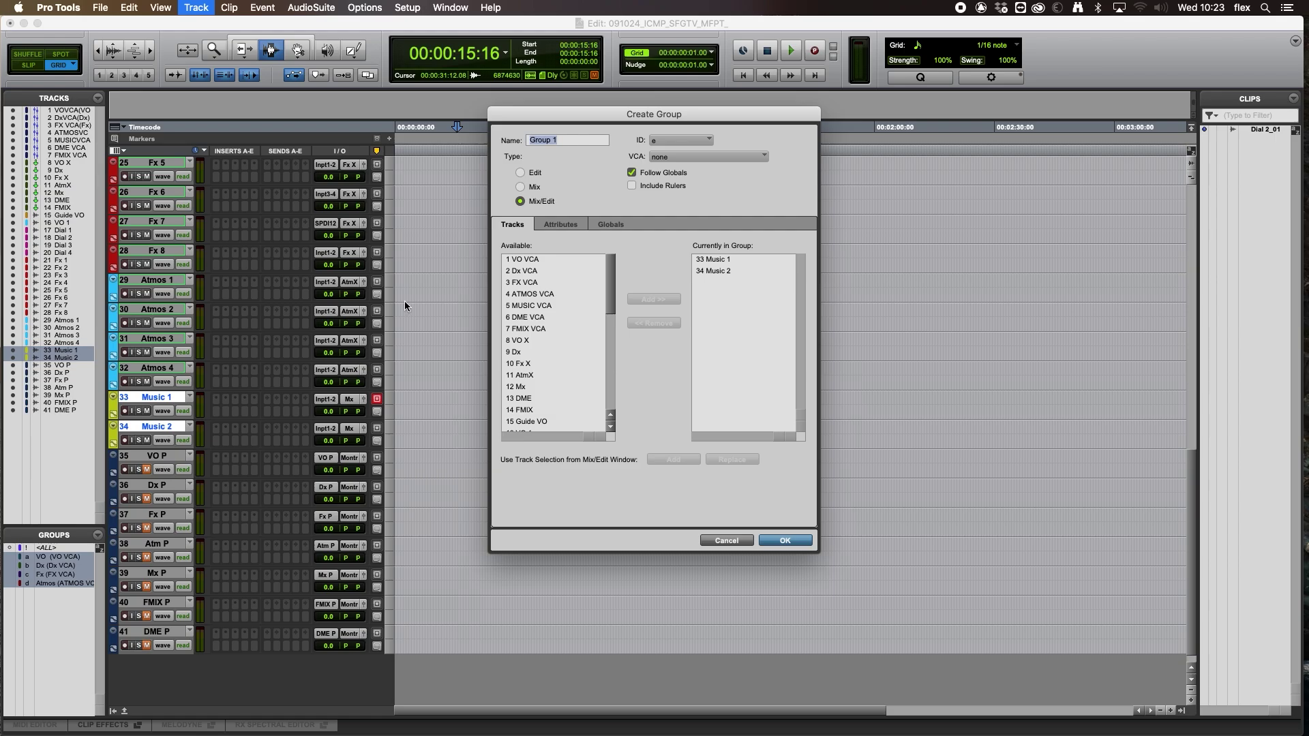
text(Muic)
text(sic)
click(691, 158)
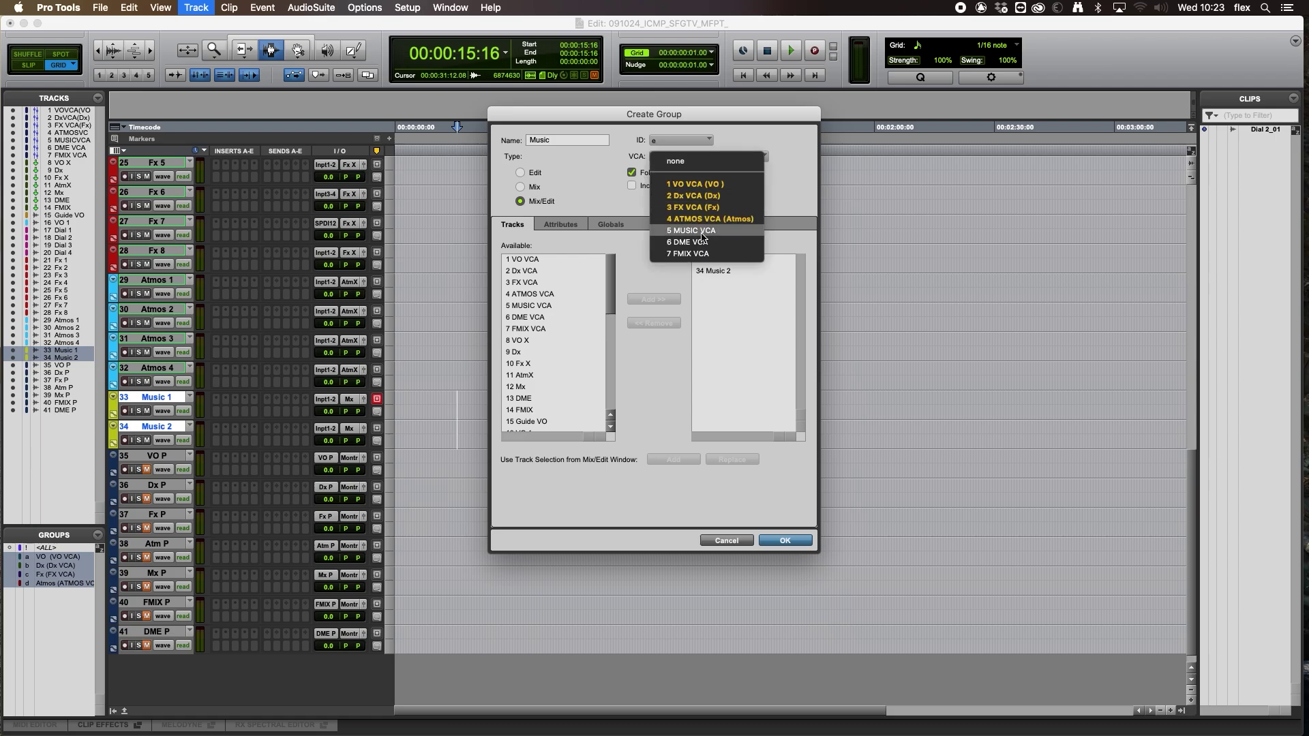
click(702, 236)
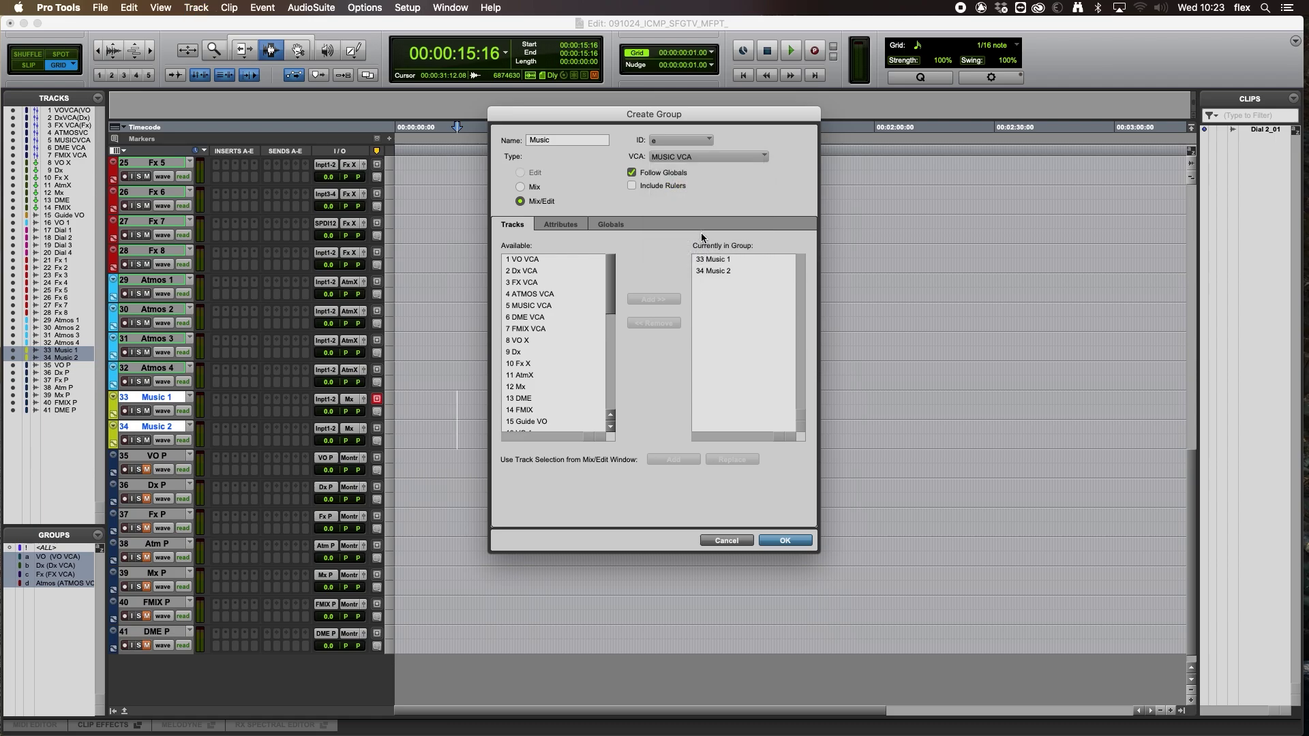
click(785, 541)
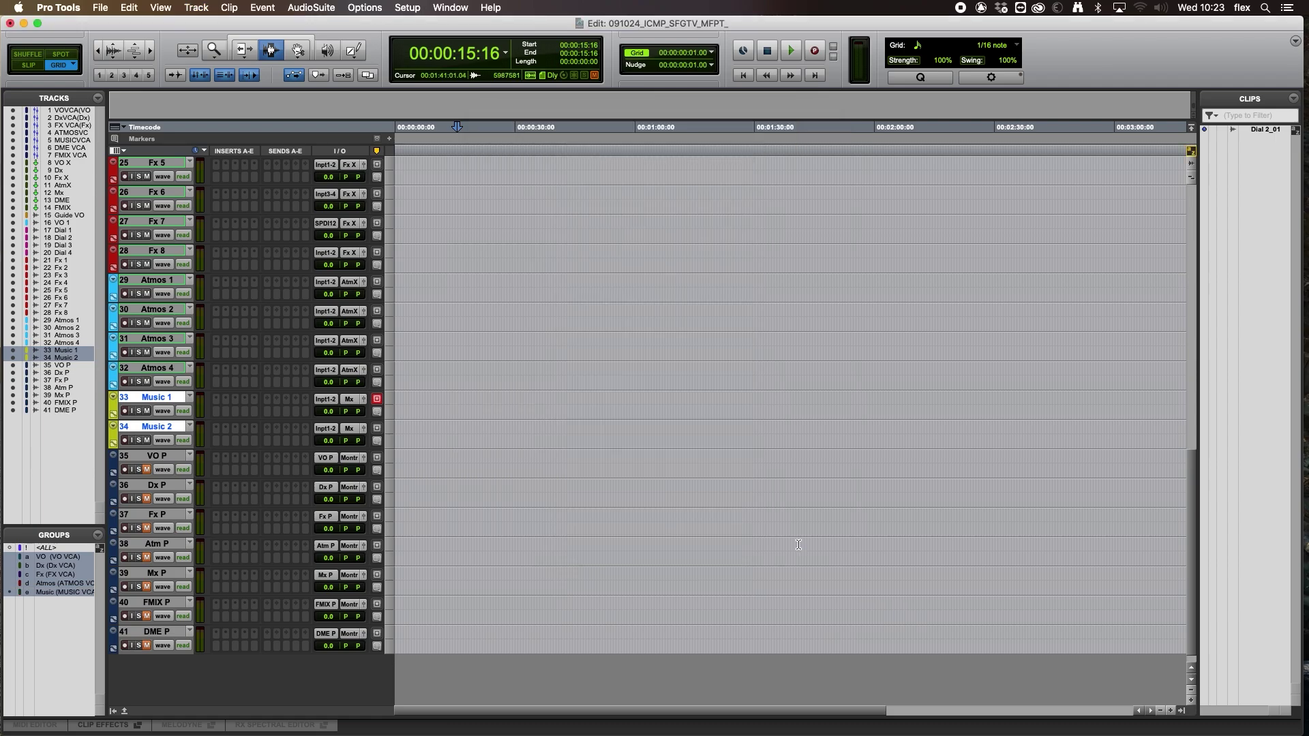
- Hide the FMIX VCA track and make it inactive
scroll(798, 544, up, 10)
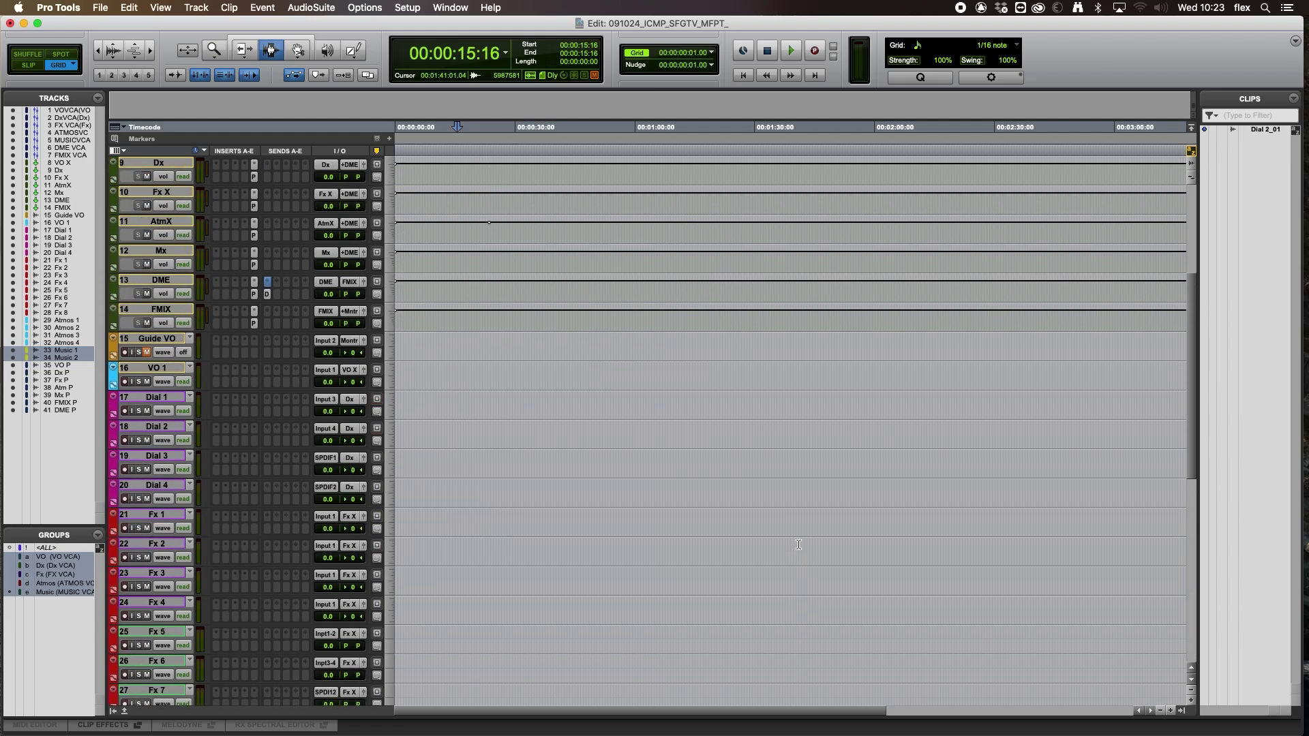
scroll(799, 545, up, 3)
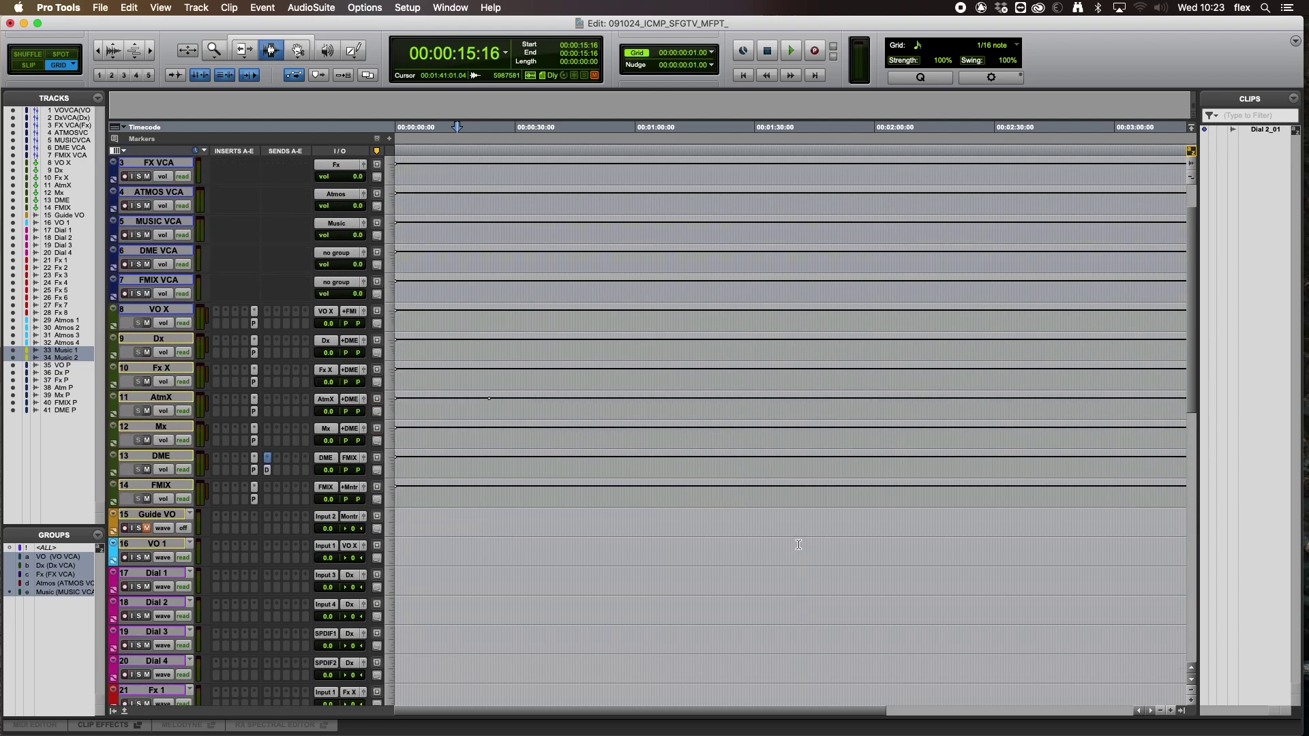
click(164, 283)
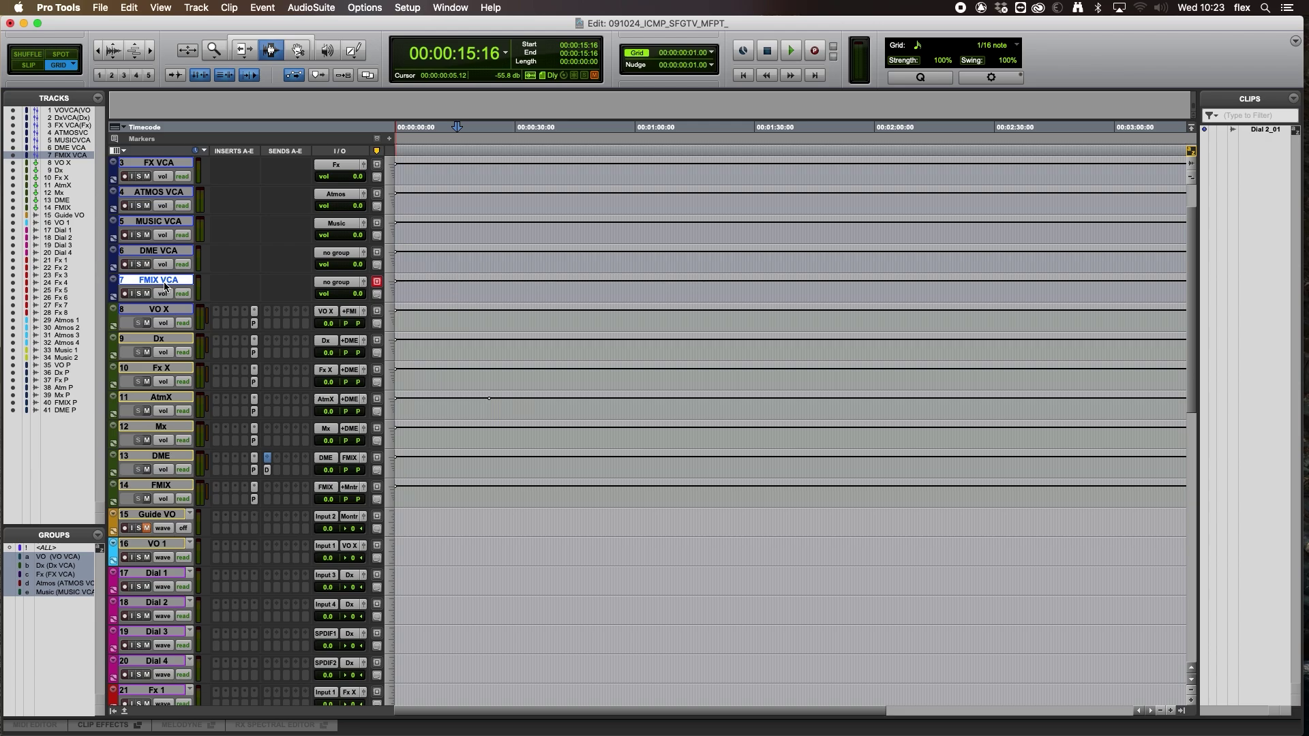
right_click(163, 283)
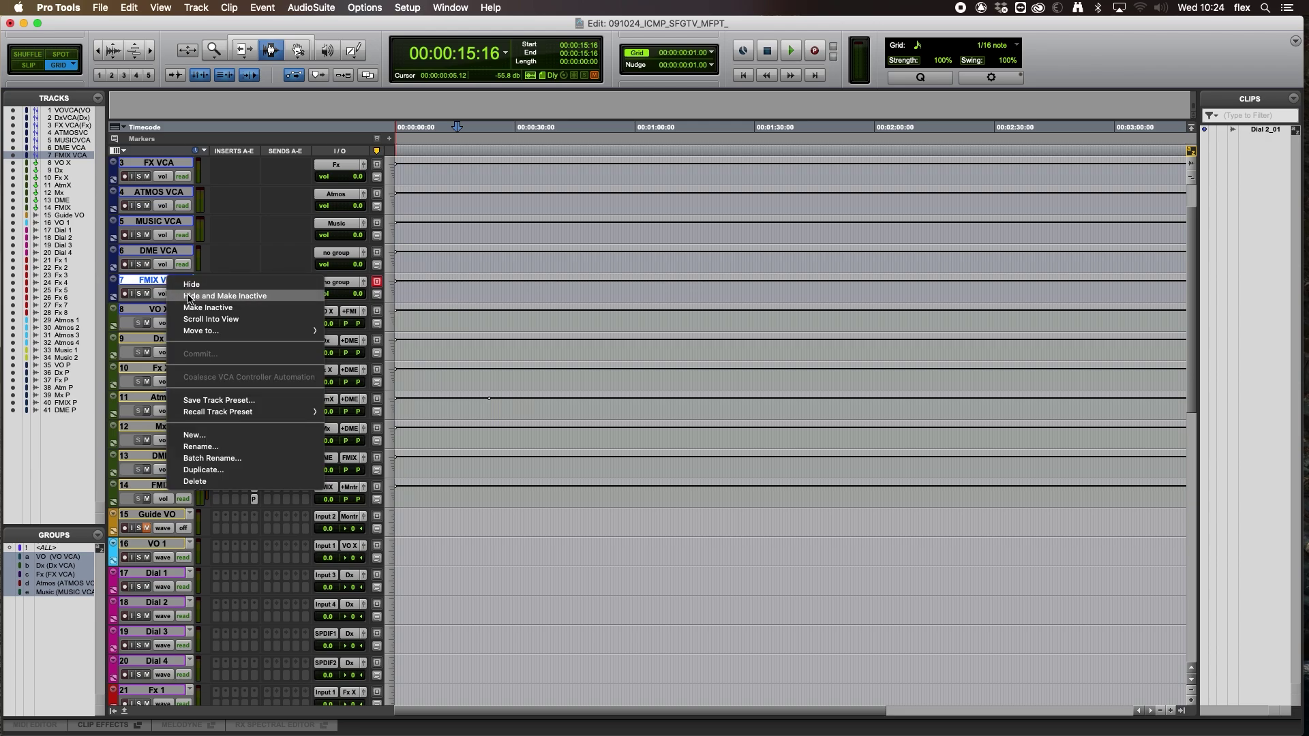
key(Escape)
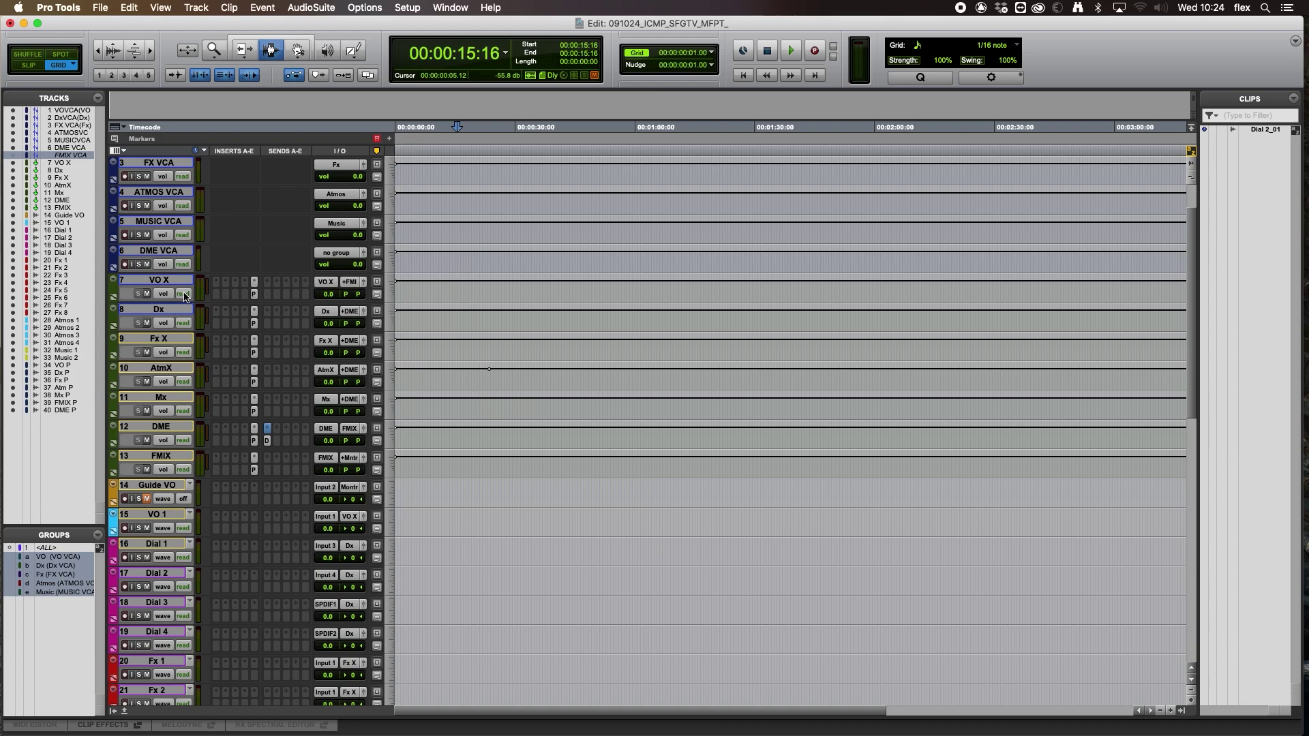
scroll(184, 295, up, 2)
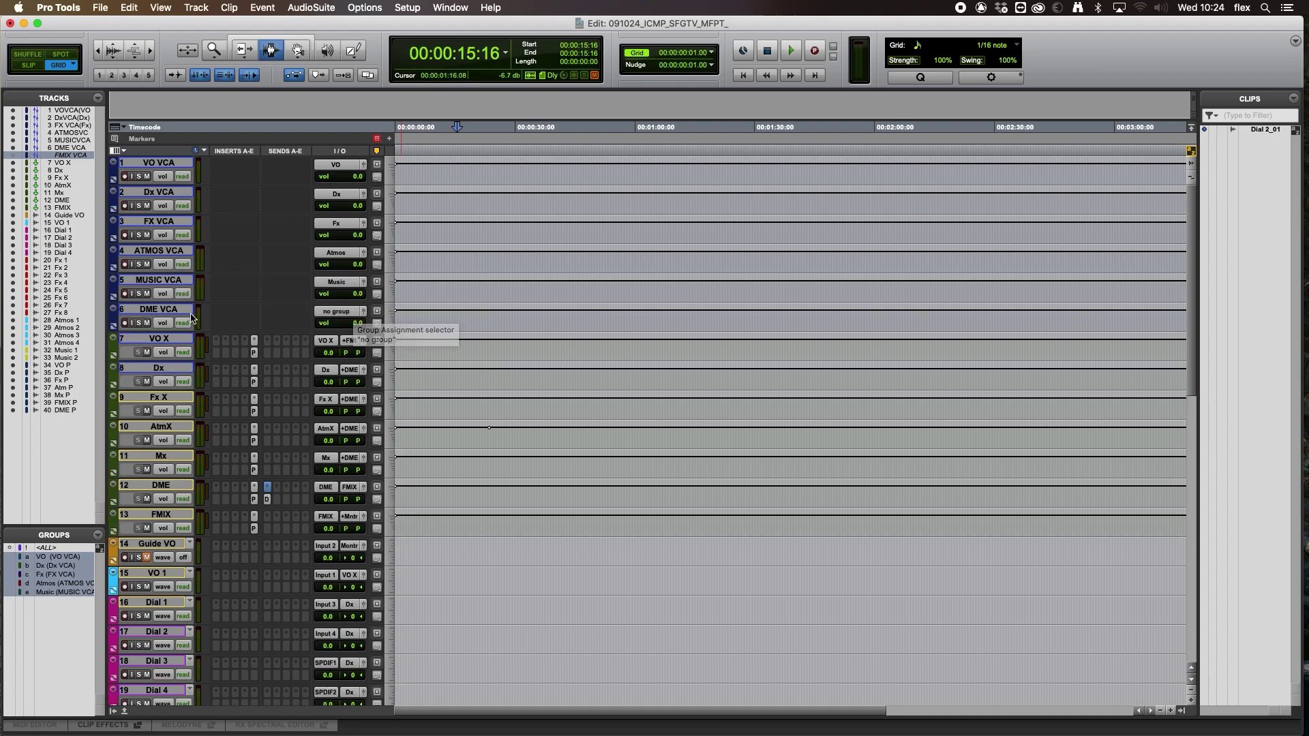
- Create a Mix/Edit group named DME V from the DME aux track and assign it to DME VCA
click(162, 310)
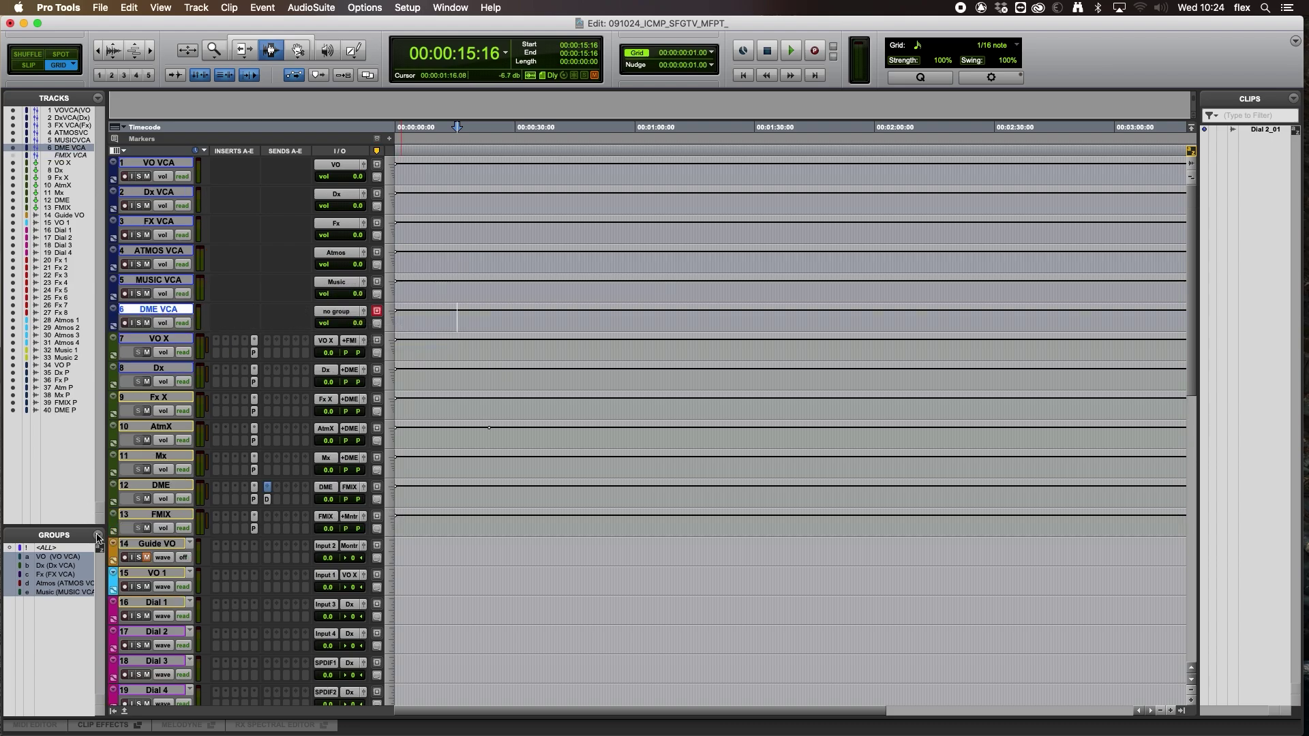
scroll(141, 505, down, 3)
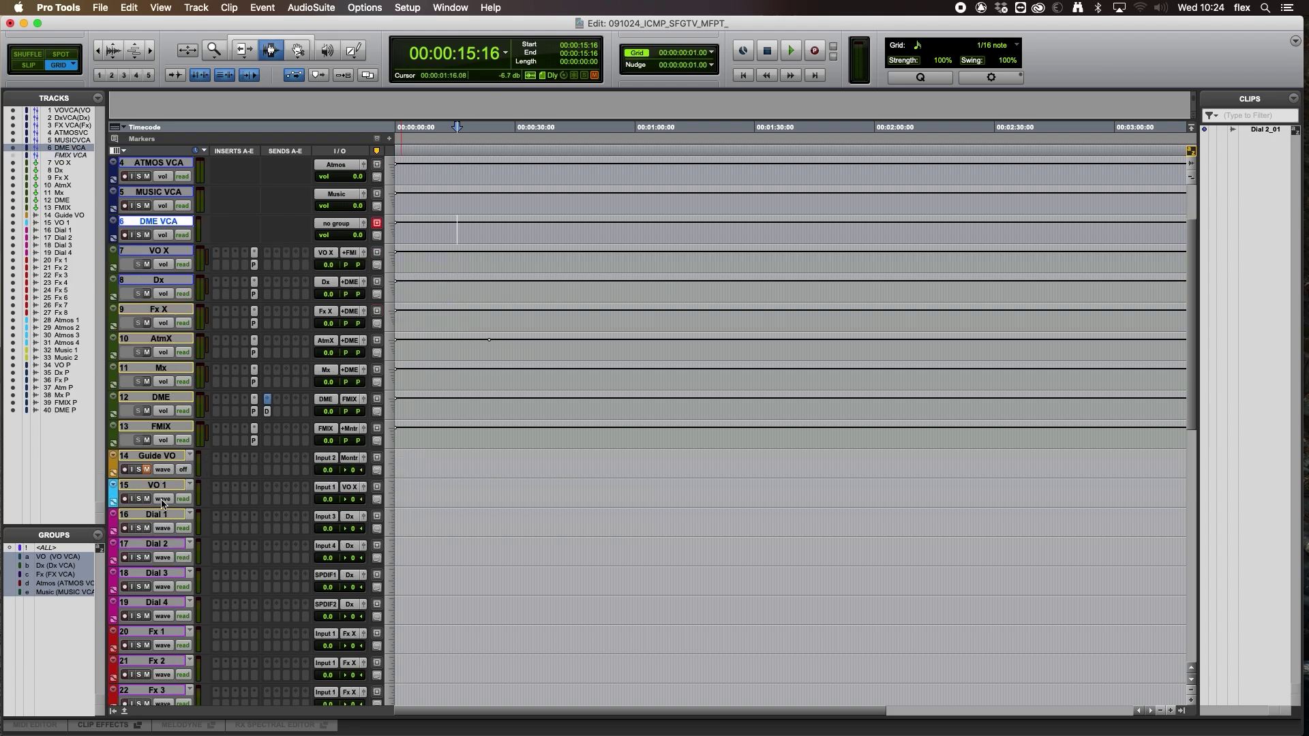
click(143, 398)
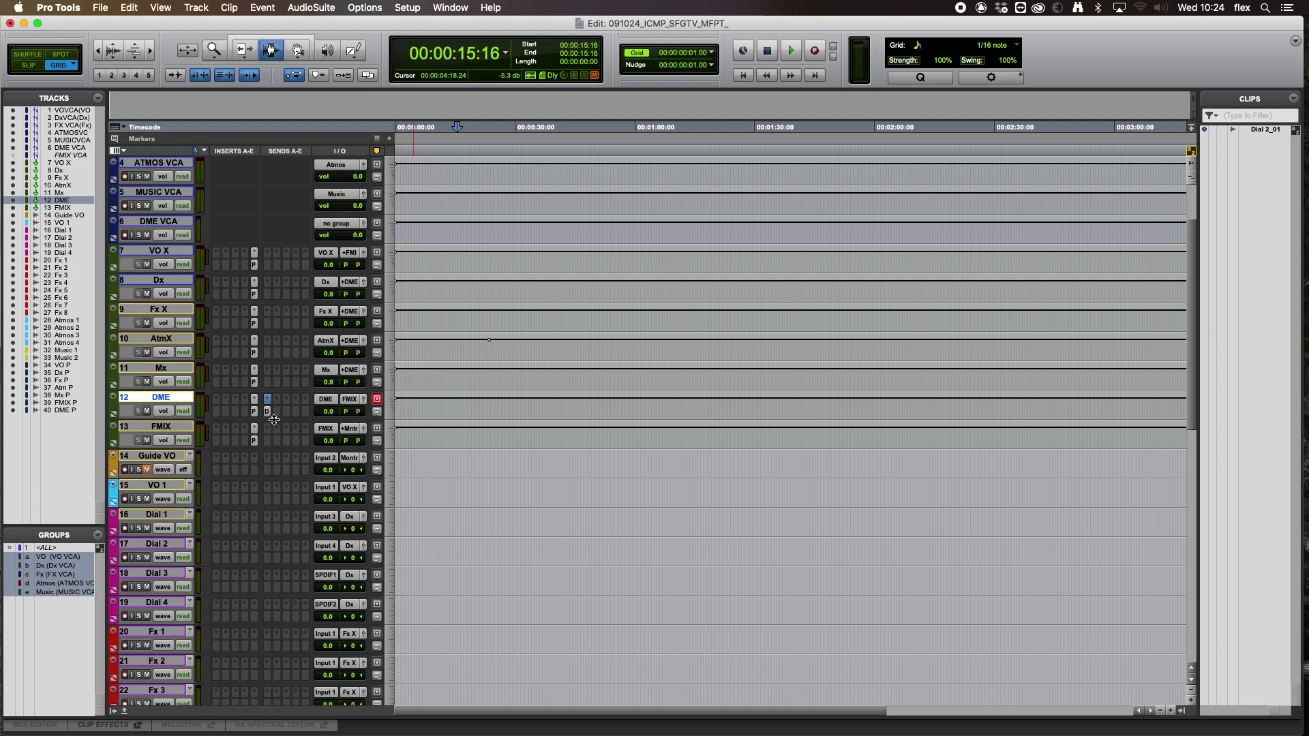
click(102, 542)
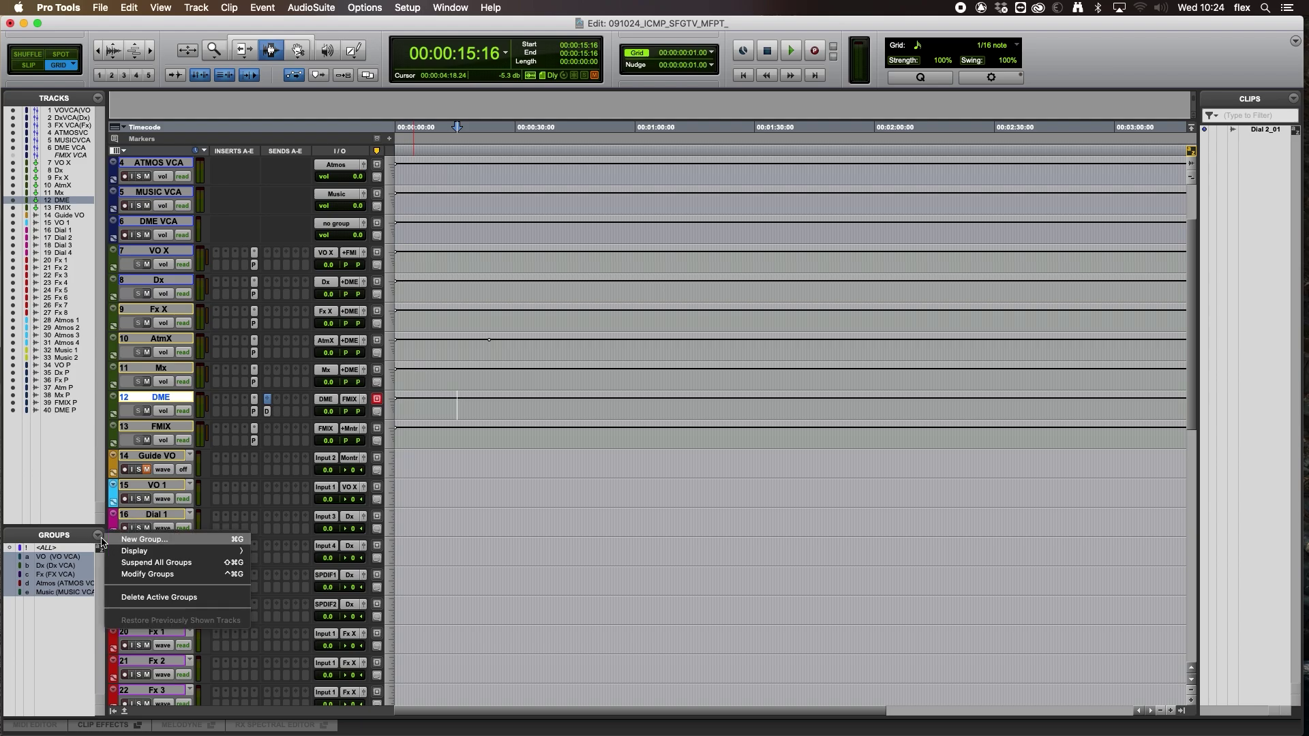
click(181, 543)
text(DME V)
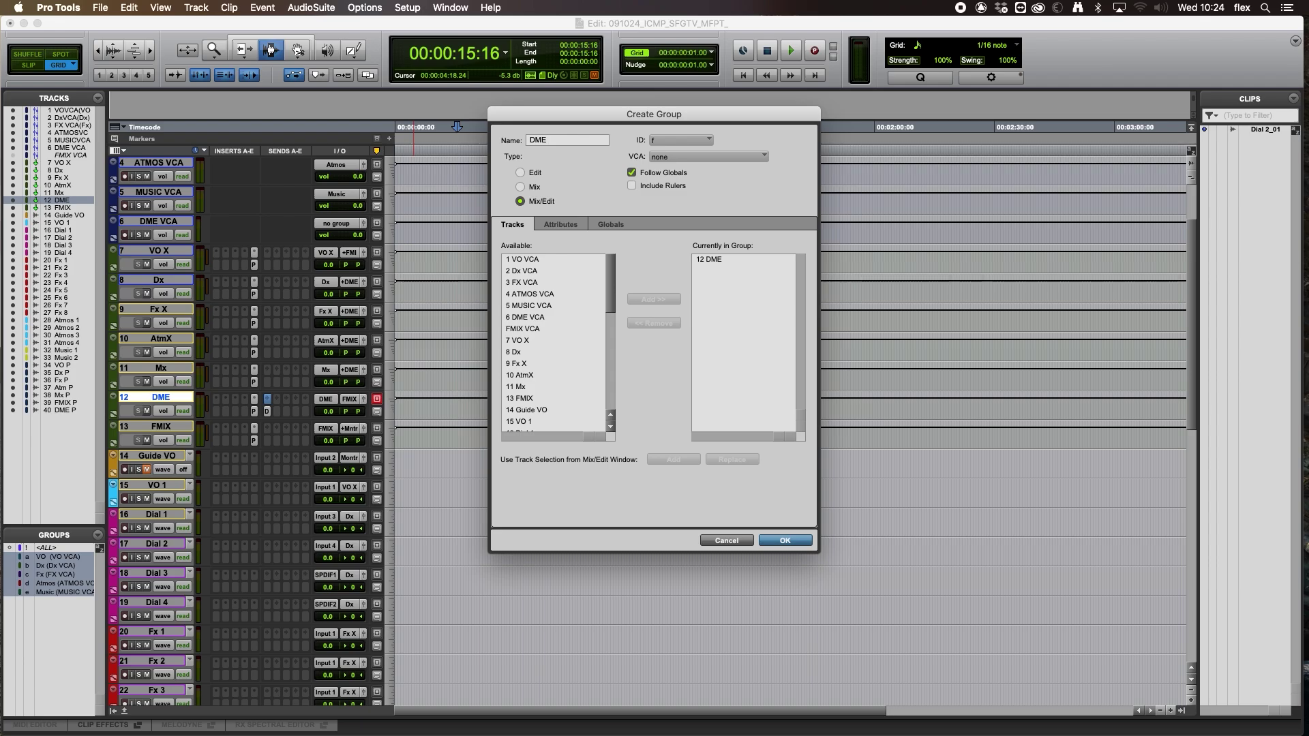
click(677, 158)
click(706, 247)
click(785, 541)
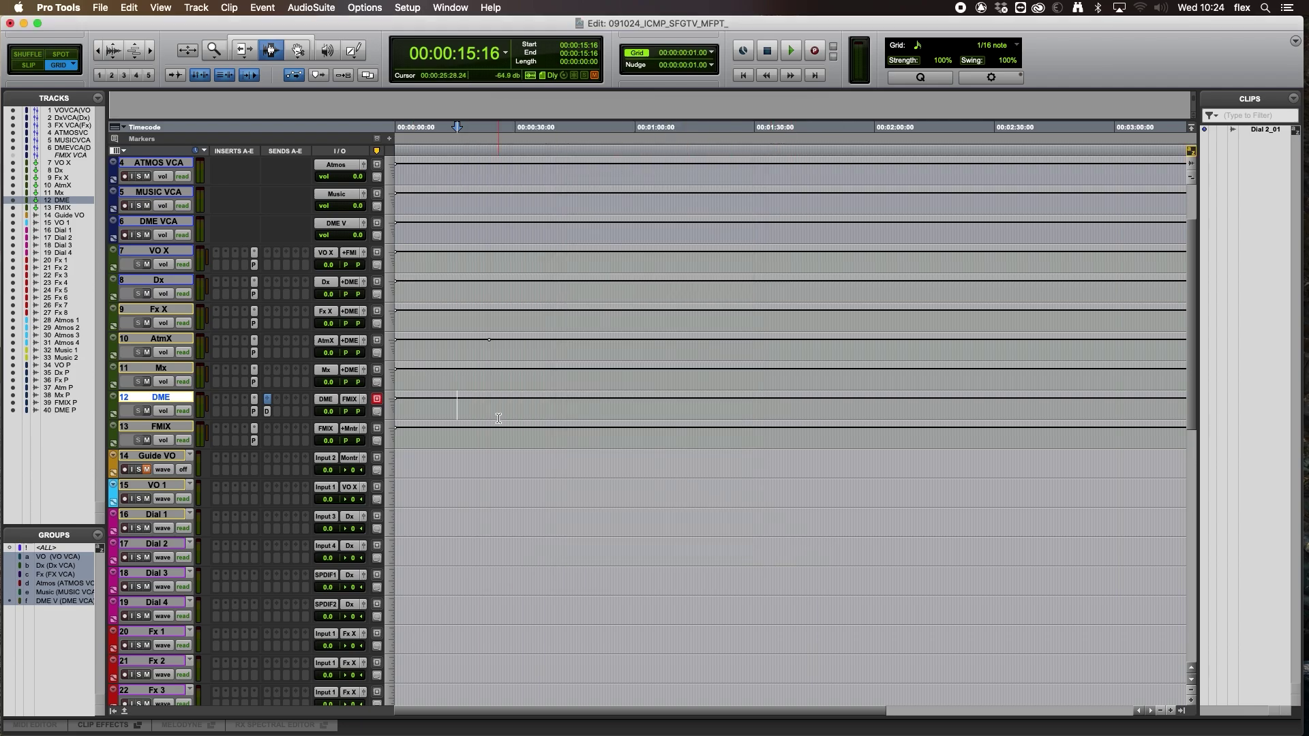
- Open the DME VCA output fader, test it by lowering the level to about -14.2 dB, and reset it to 0.0
click(364, 223)
drag(623, 181, 92, 184)
drag(57, 343, 57, 379)
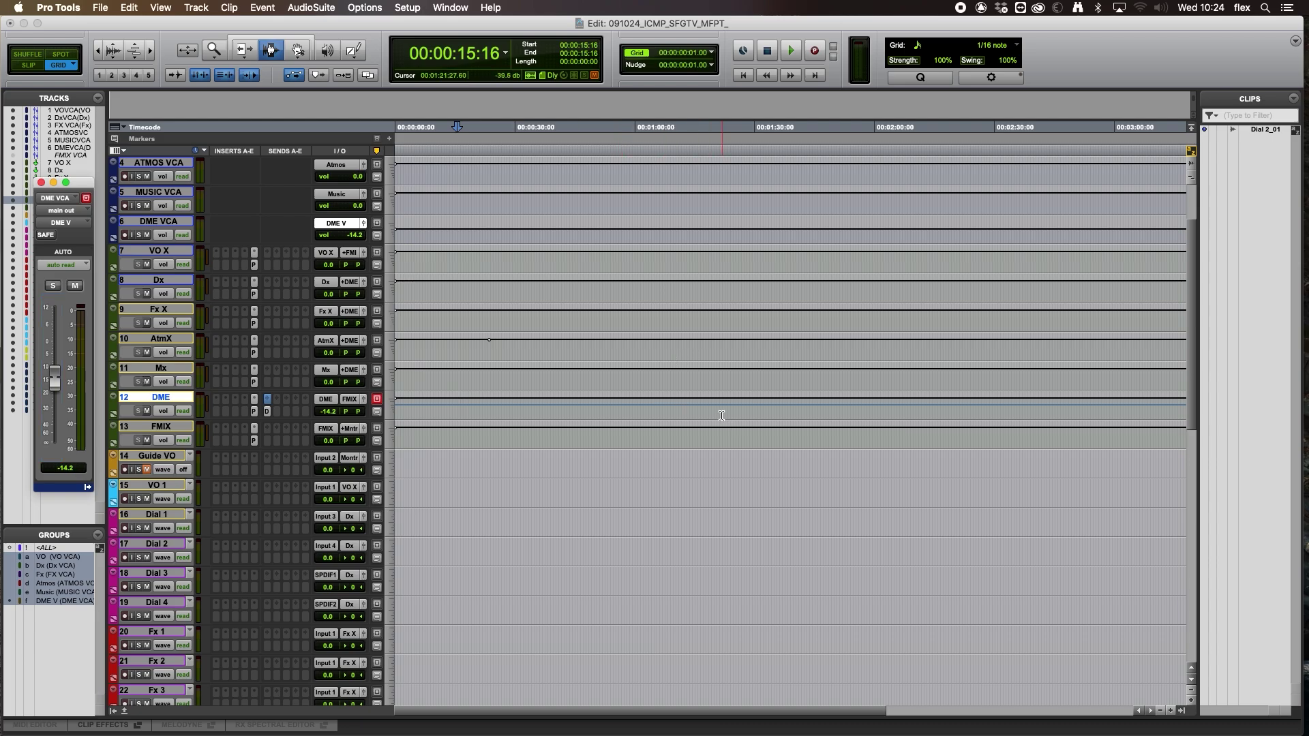
alt+click(55, 382)
- Set DME VCA automation to touch, record a volume dip to about -14.5 dB during playback, inspect it on both tracks, and close the fader window
click(60, 265)
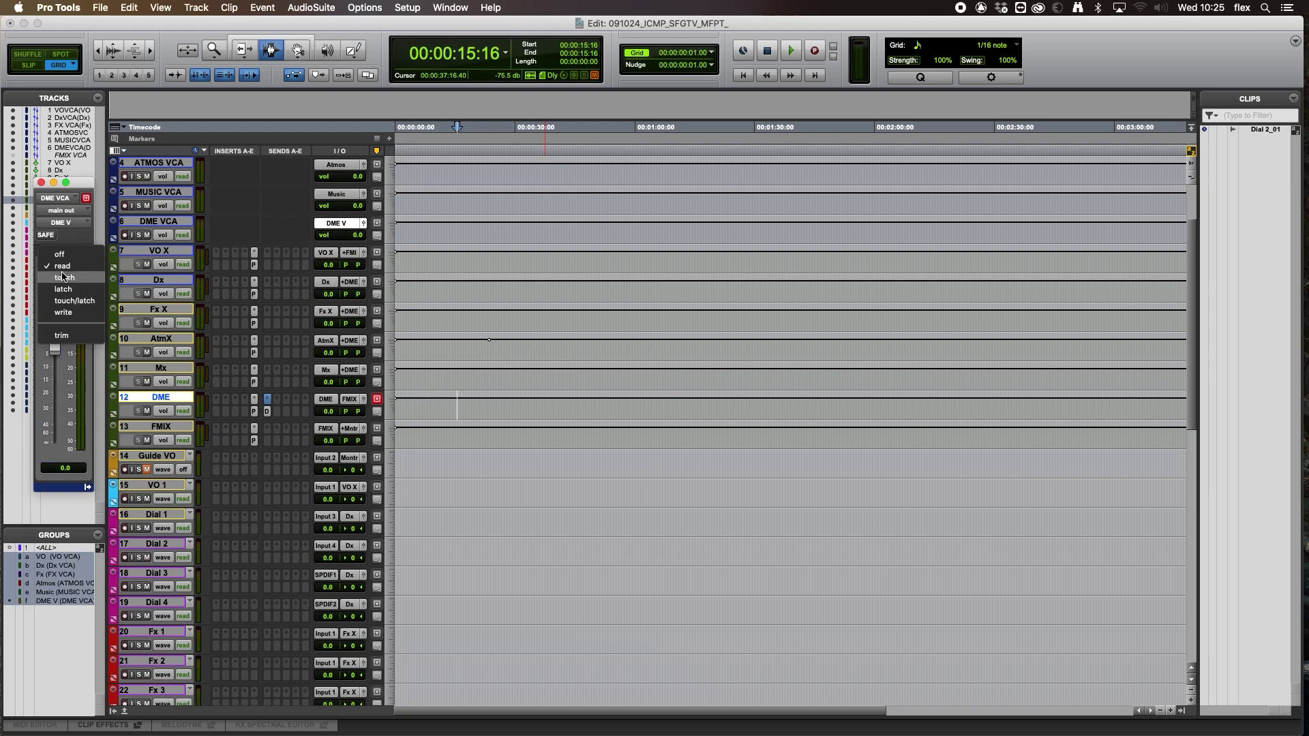
click(62, 277)
key(space)
mouse_move(55, 350)
mouse_down()
mouse_move(58, 380)
mouse_move(59, 343)
mouse_up()
key(space)
click(472, 235)
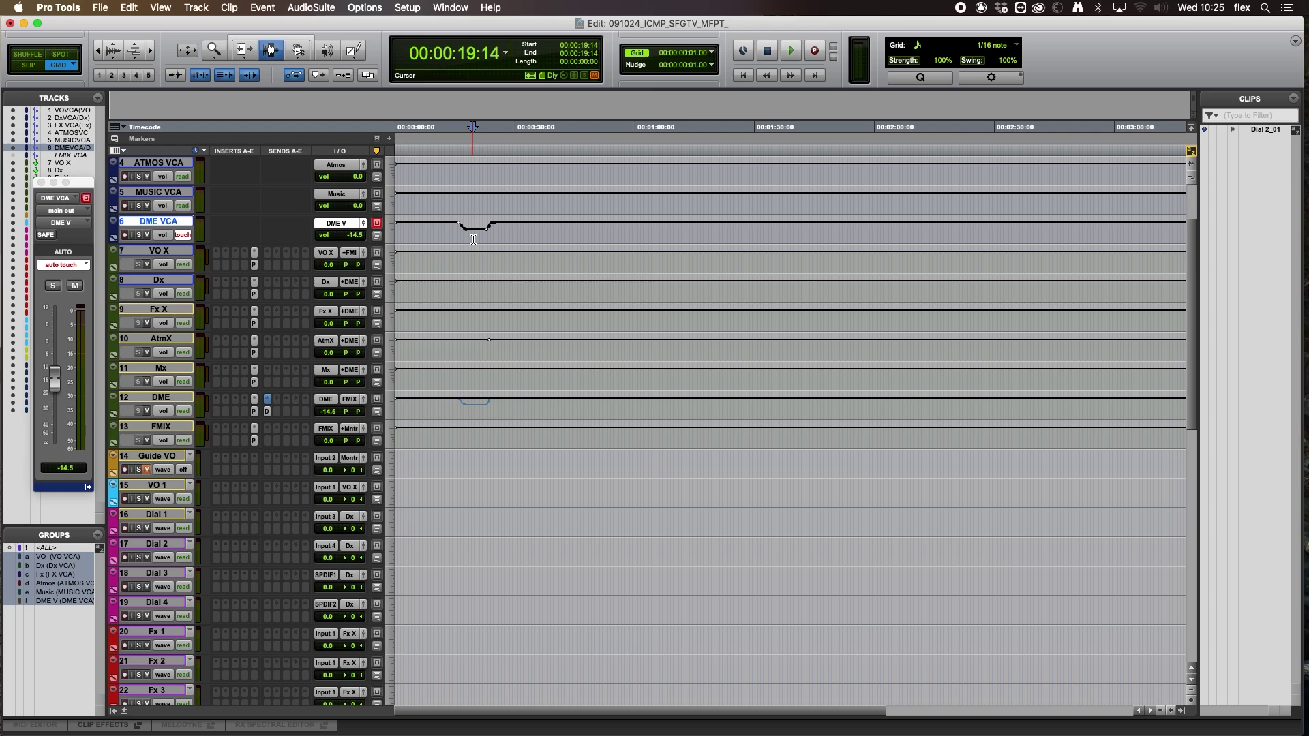
click(466, 409)
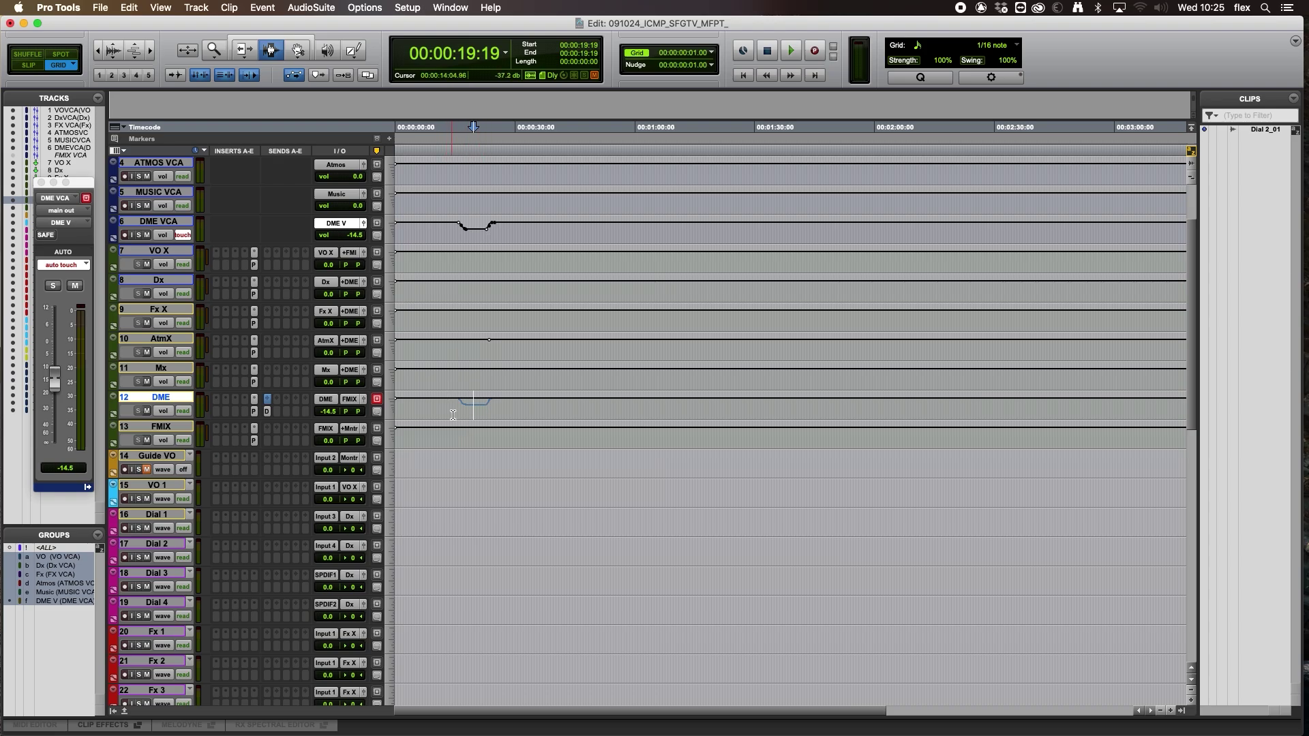
click(40, 182)
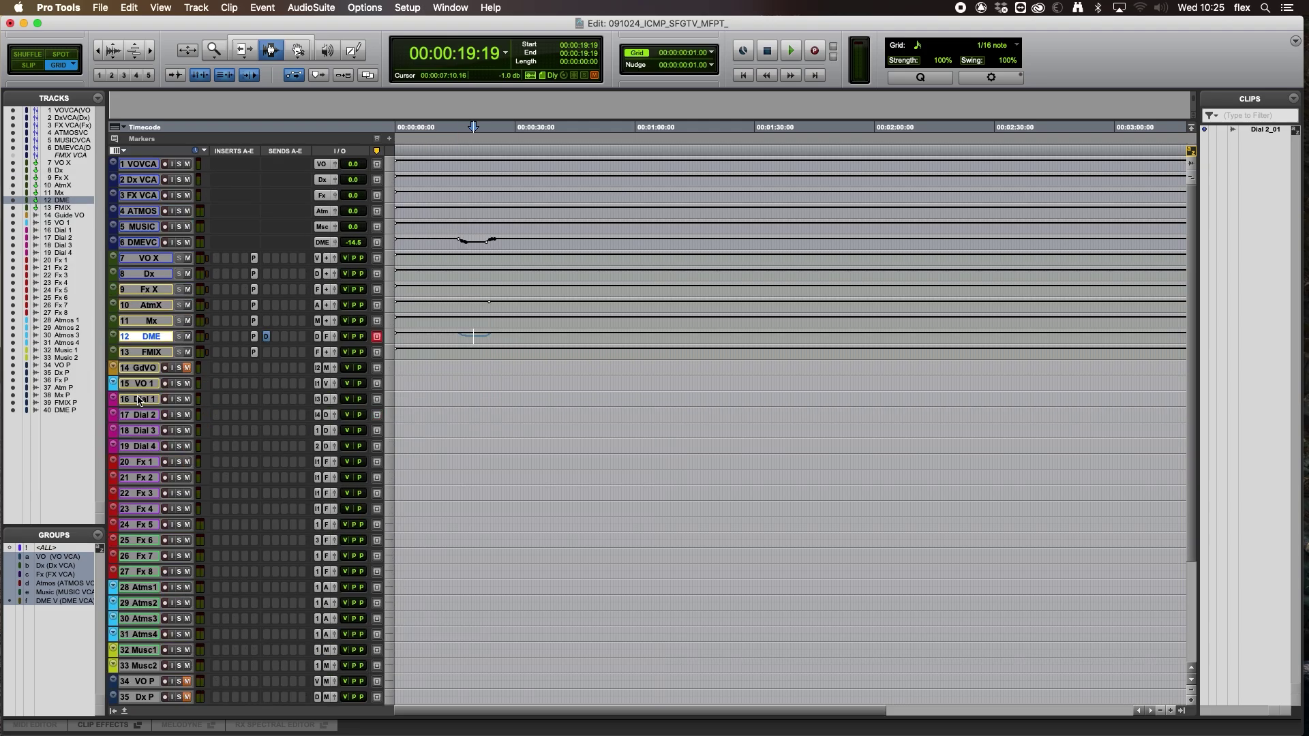
- Select the tracks from Dial 1 through Fx 8
click(135, 576)
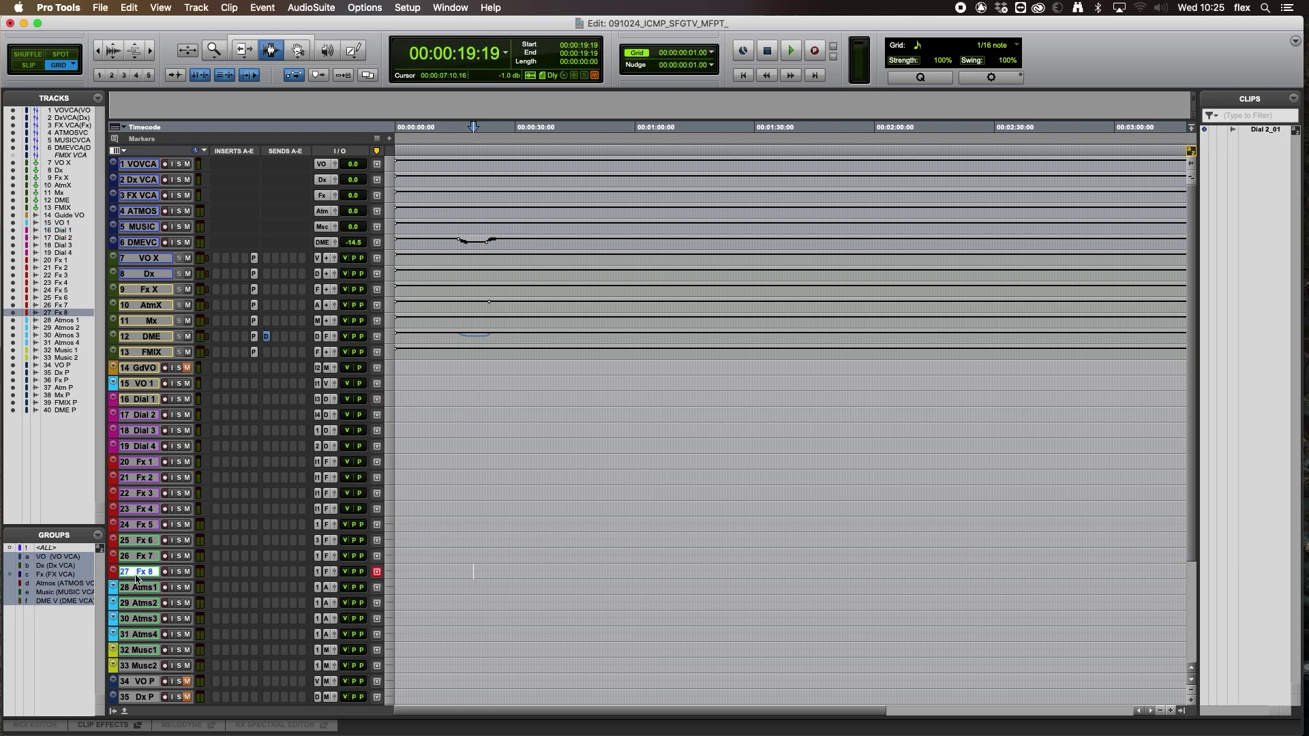
shift+click(142, 400)
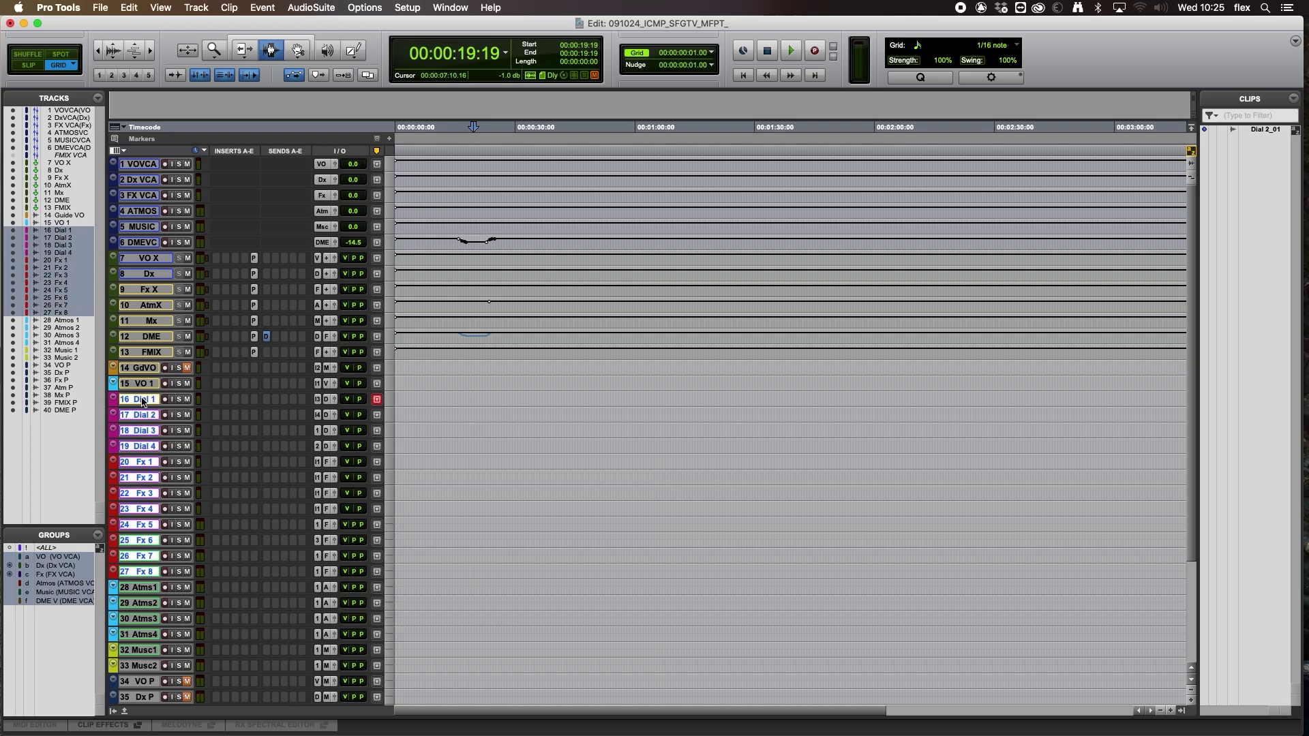